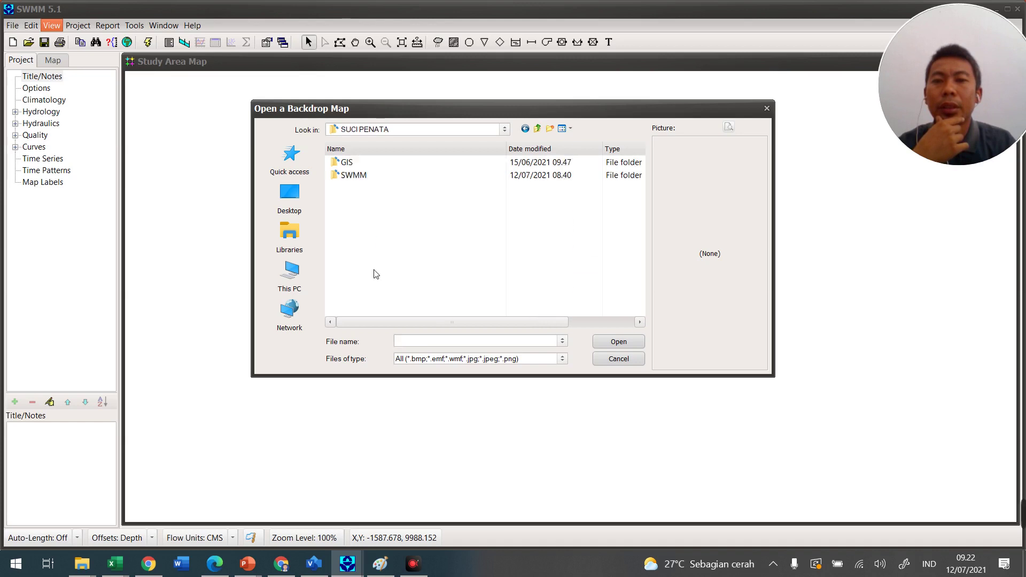
Load the BACKDROP image from the SWMM folder as the study area map's backdrop, without a world coordinates file.
double_click(358, 179)
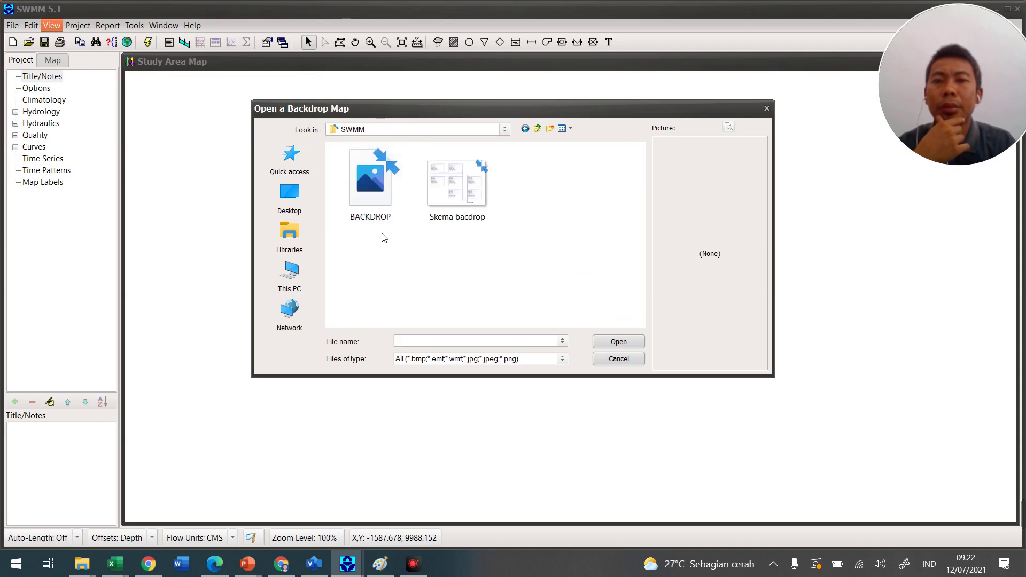
click(439, 194)
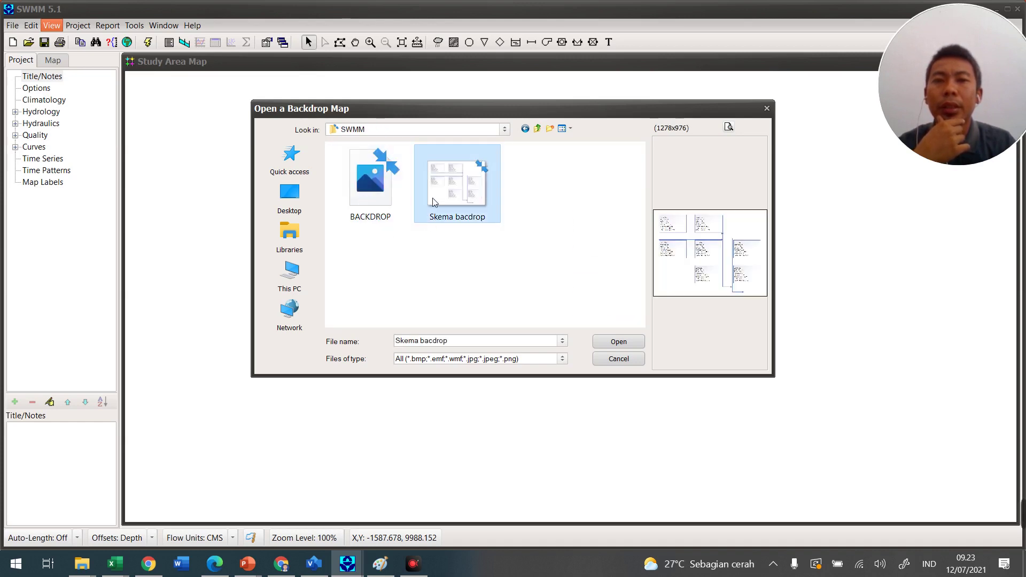
click(357, 195)
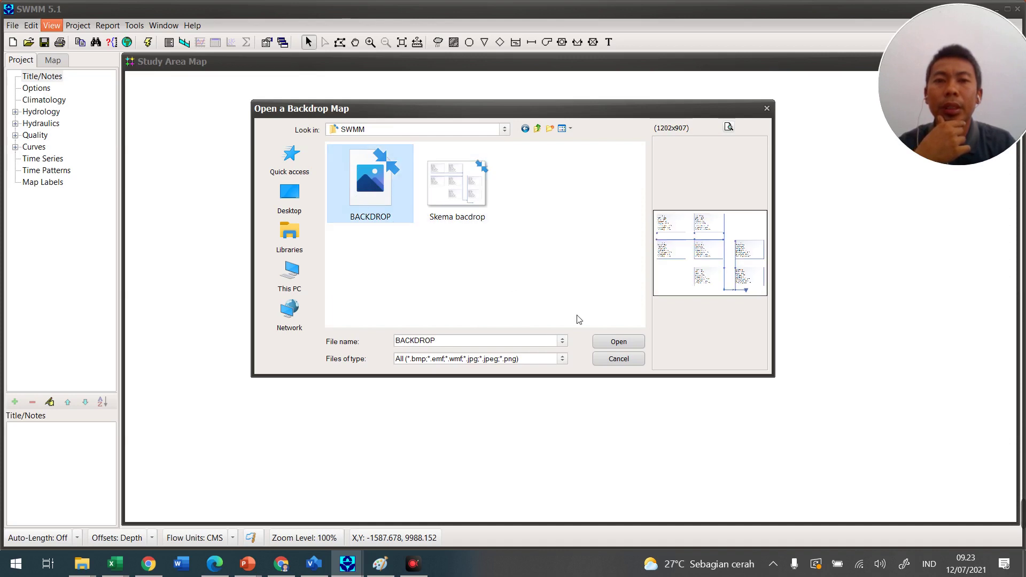
click(618, 341)
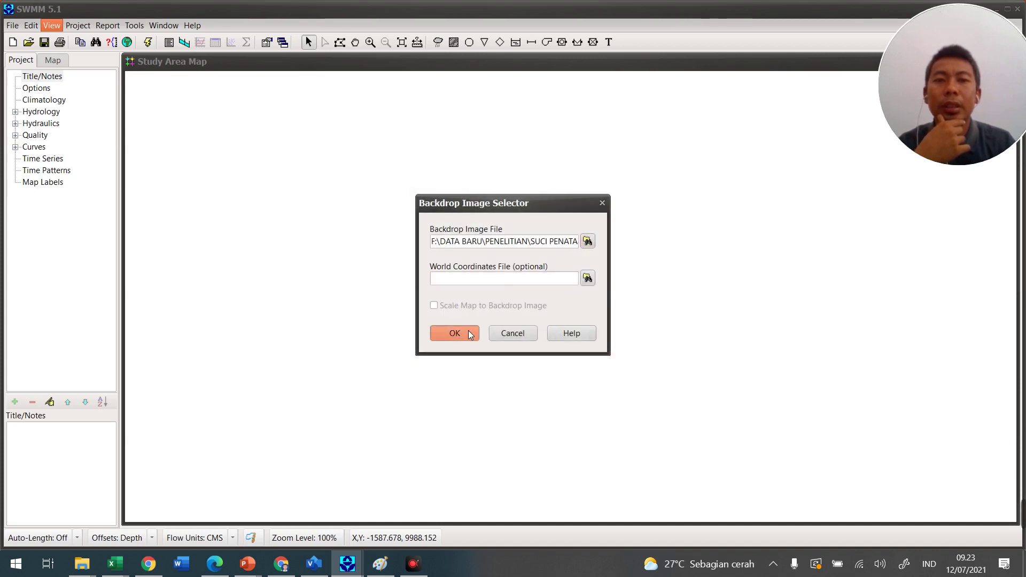
click(468, 330)
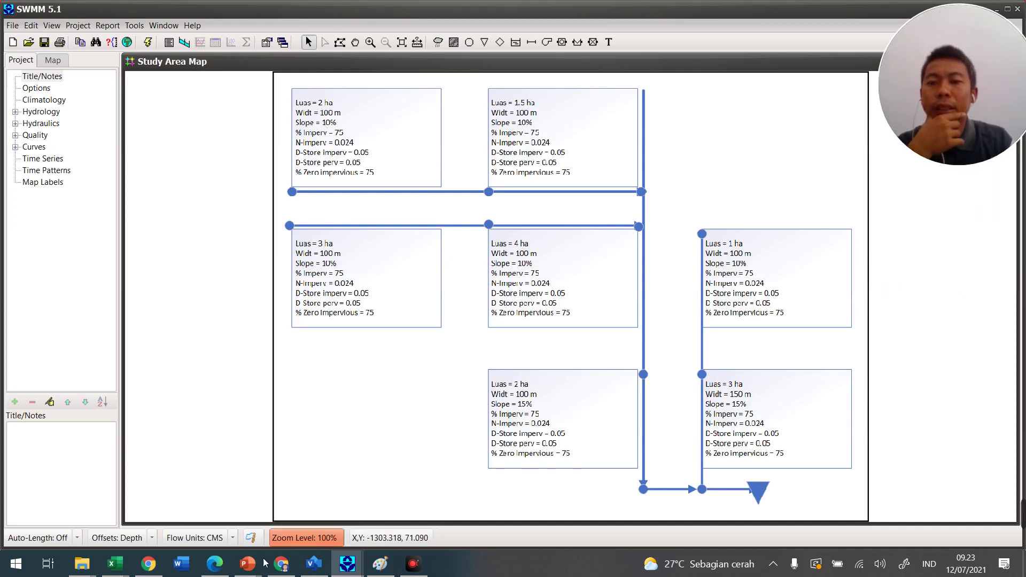
Switch to the MODUL 2 presentation in PowerPoint, view the drainage network scheme on slide 2, and return to SWMM.
mouse_move(247, 563)
click(308, 512)
click(82, 235)
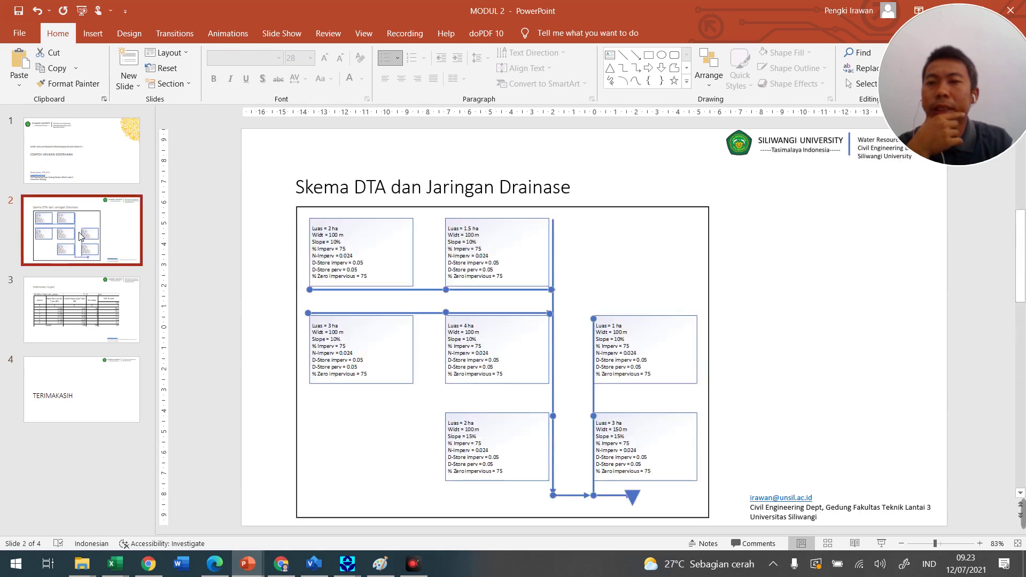
key(alt+Tab)
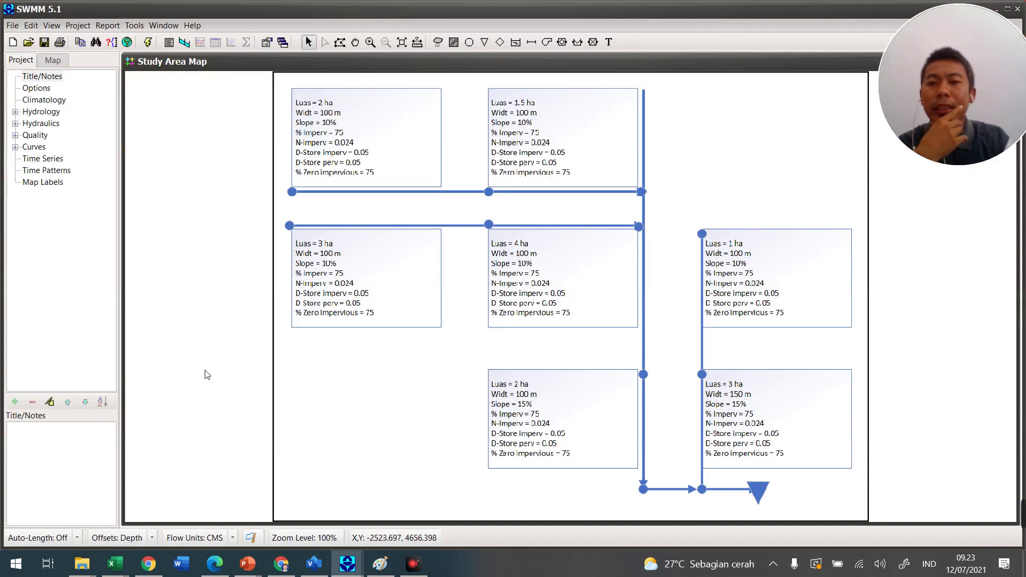
Set the project's flow units to CMS.
click(234, 538)
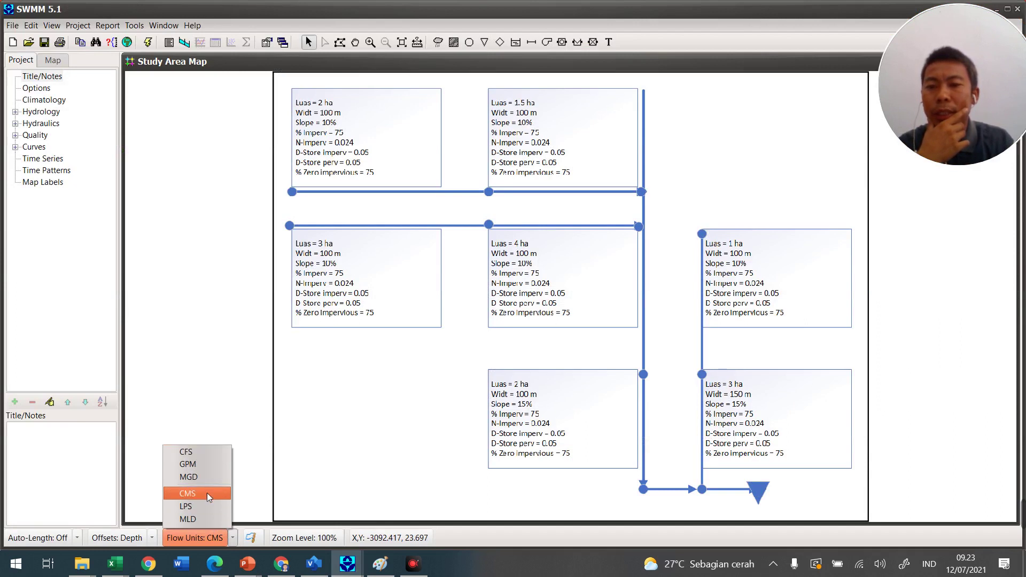
click(203, 495)
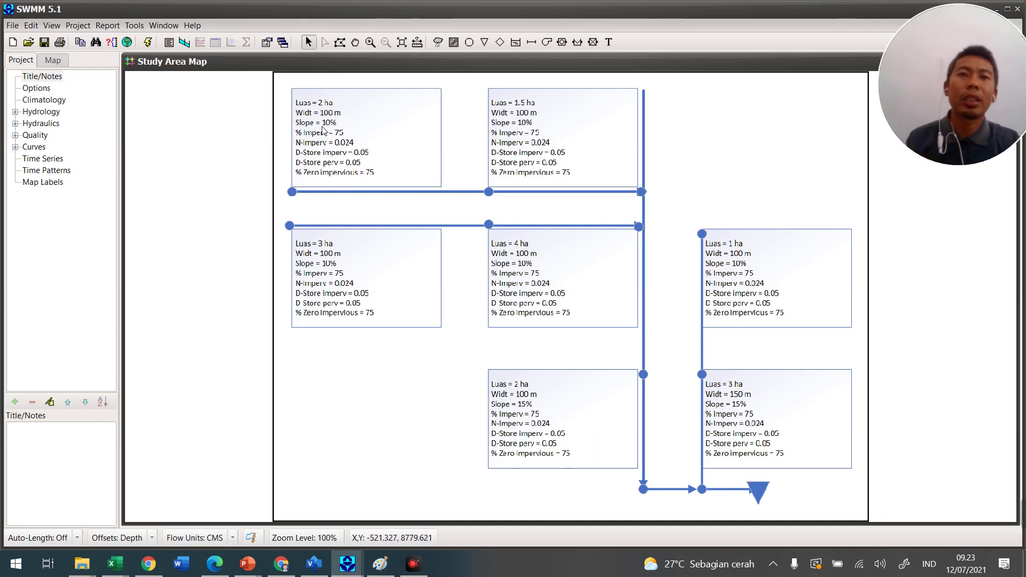
click(453, 44)
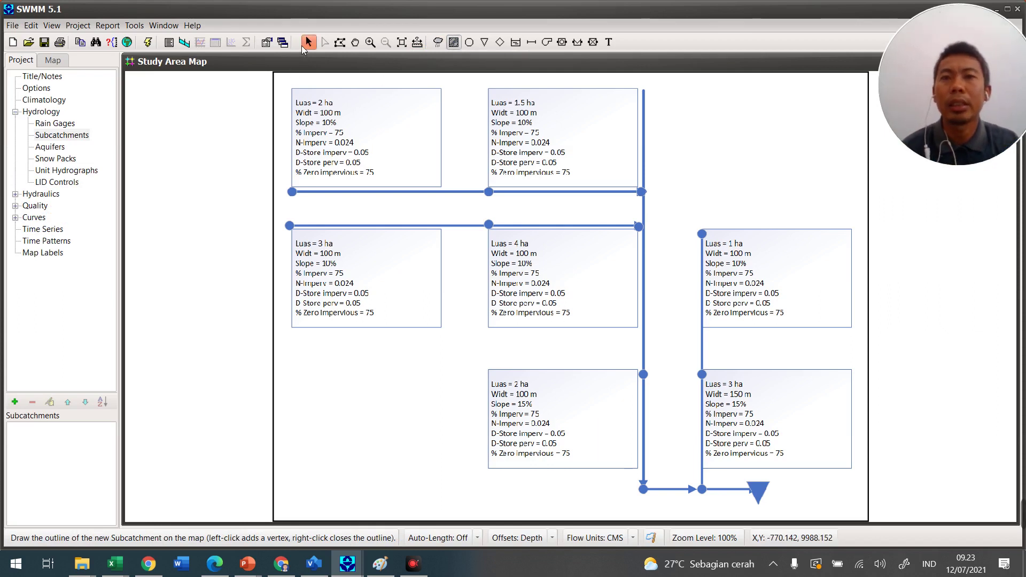
click(308, 42)
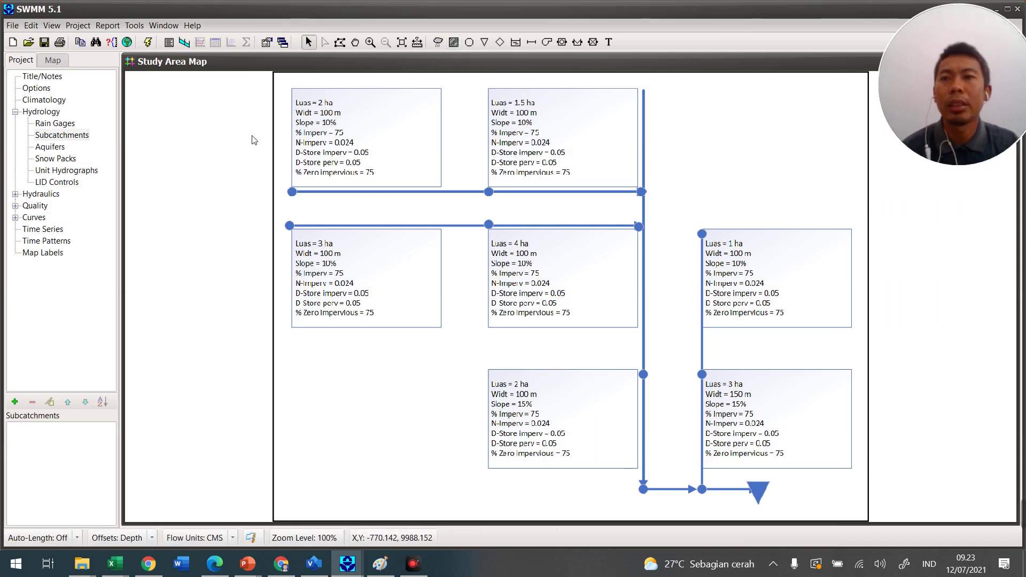
Review the general and numerical precision preferences of the program and the external tools configuration.
click(128, 24)
click(143, 41)
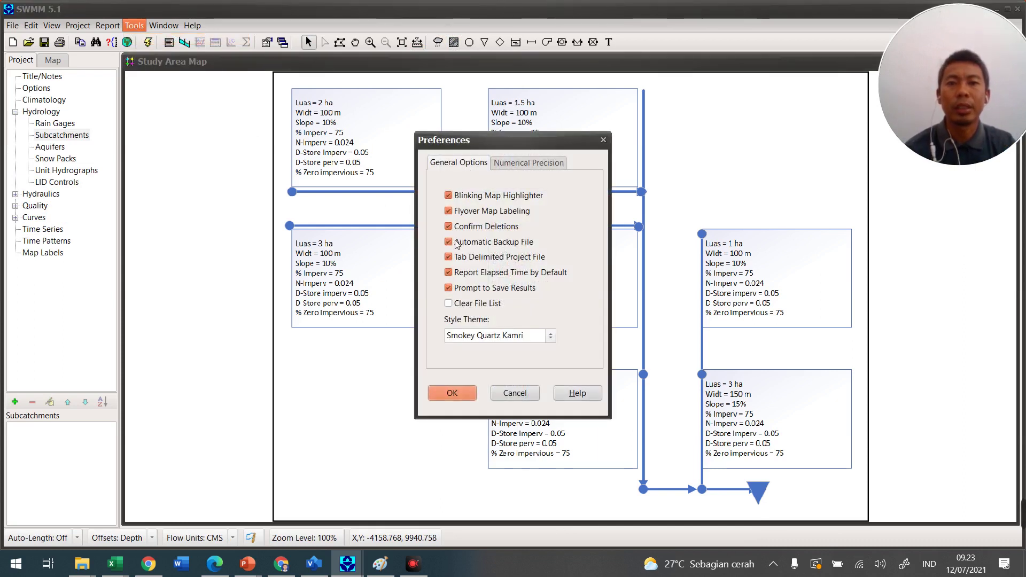
click(546, 164)
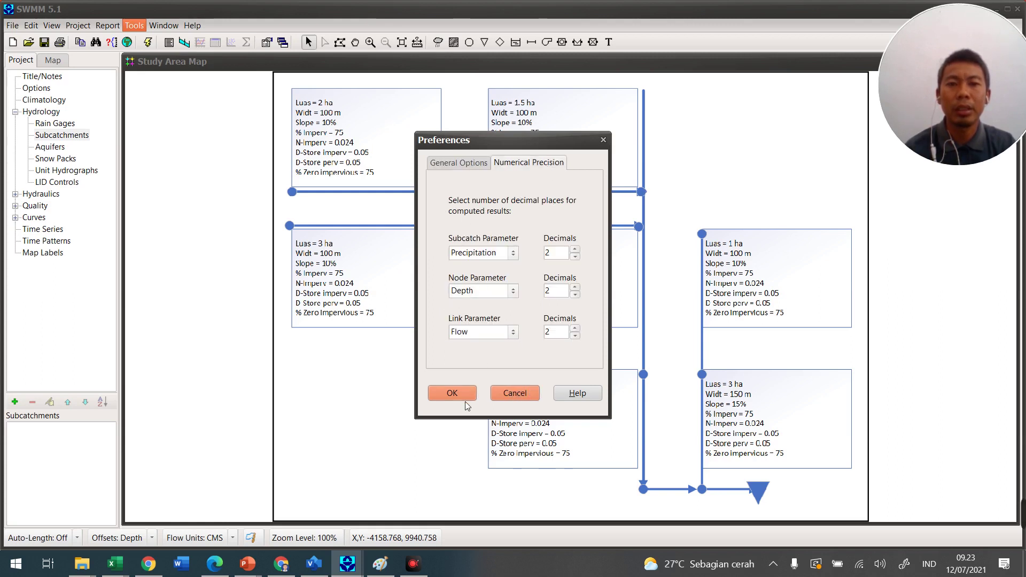
click(448, 393)
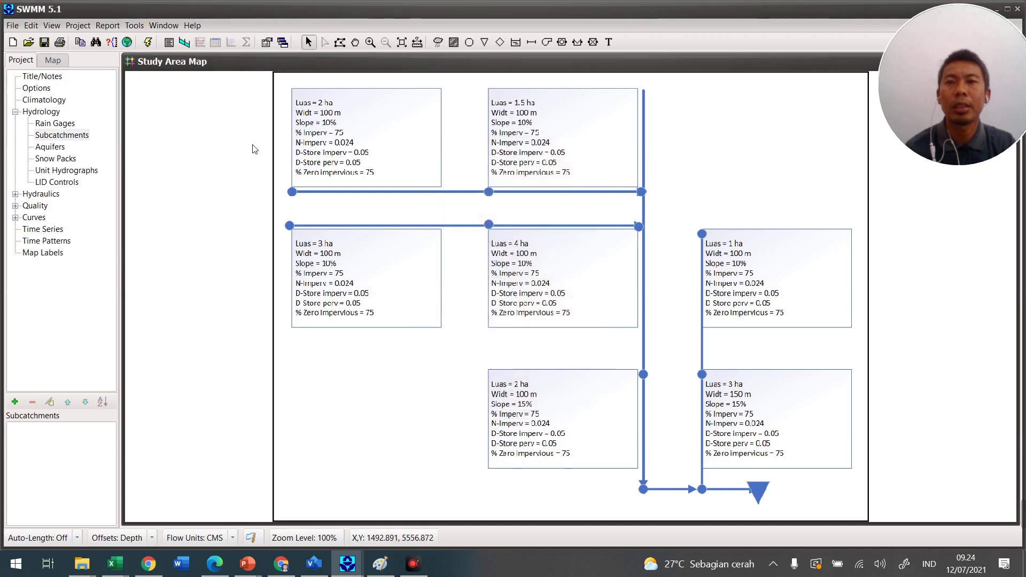
click(133, 25)
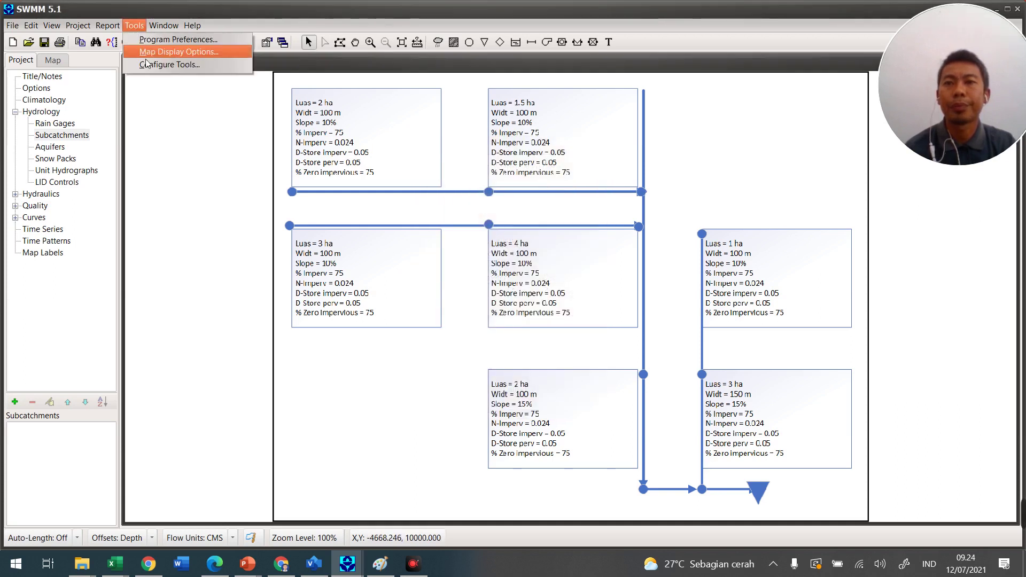
click(153, 67)
click(611, 191)
Set the map display's node size to 5 and link size to 3.
click(133, 25)
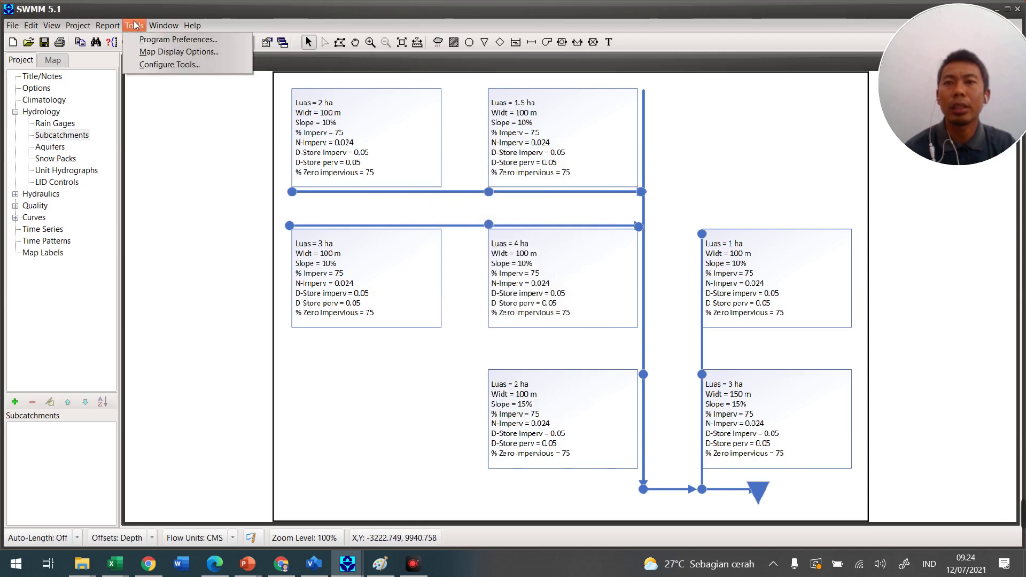
click(172, 52)
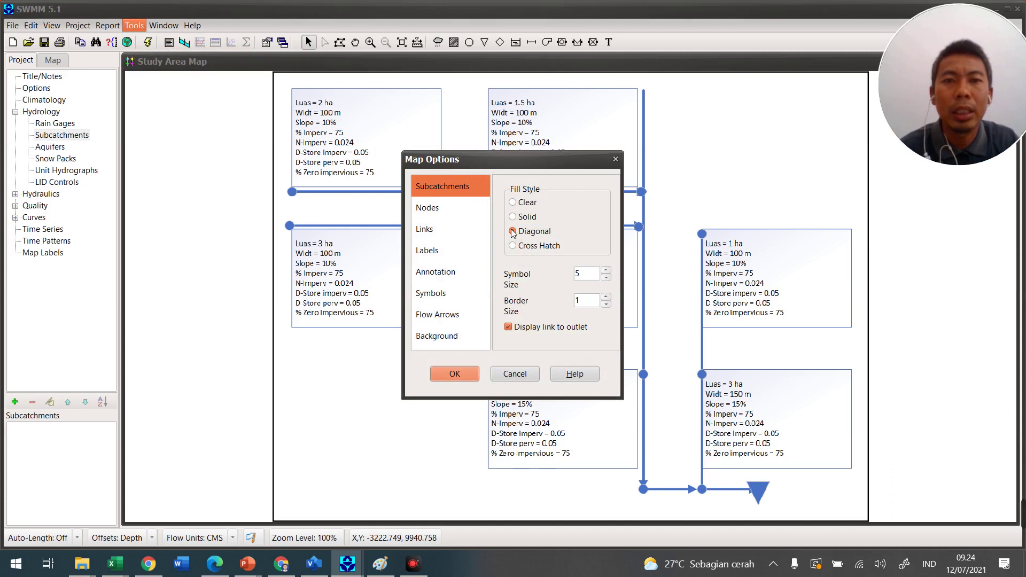
click(447, 212)
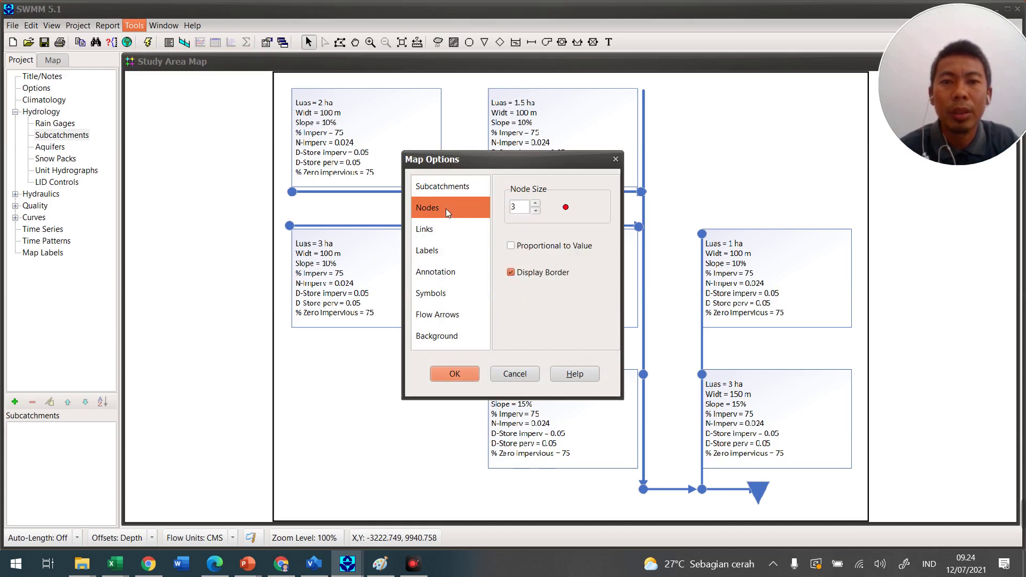
click(536, 204)
click(535, 204)
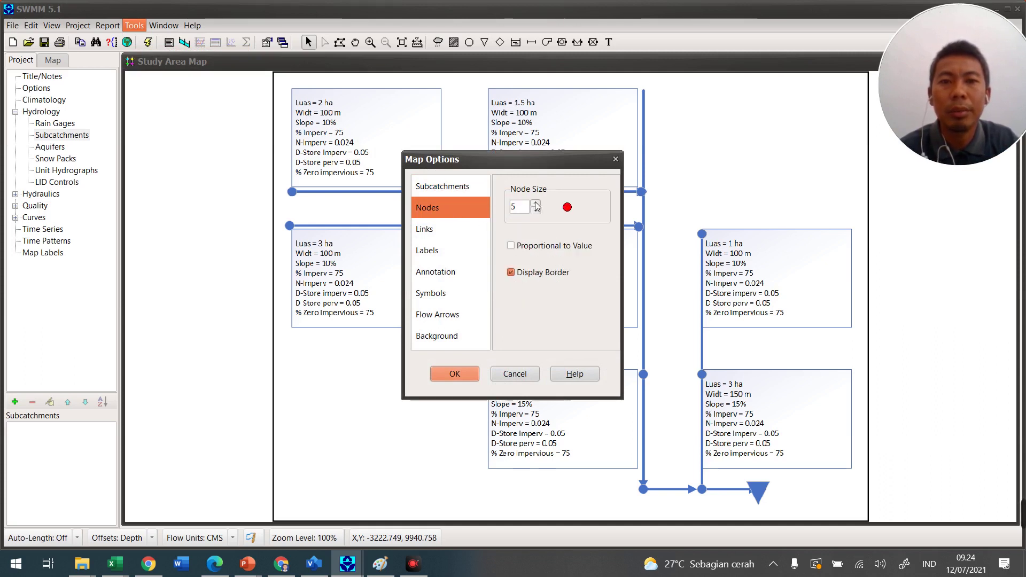
click(451, 229)
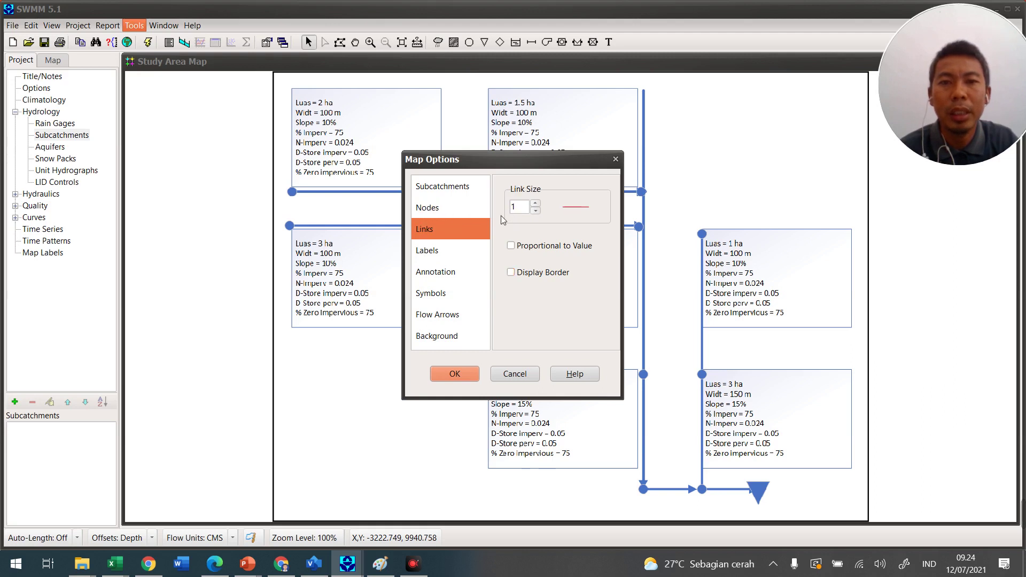
click(536, 204)
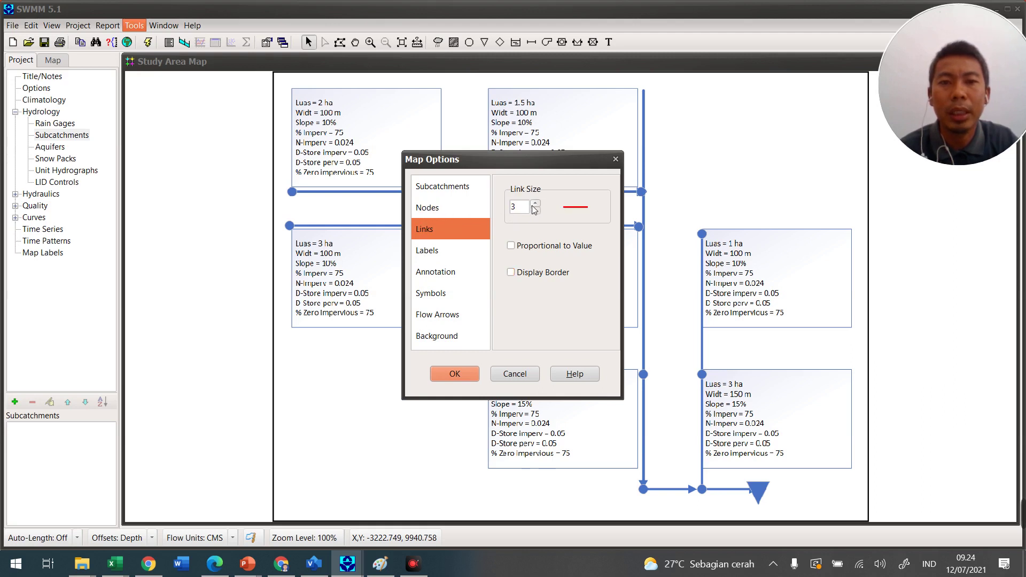
Turn on map annotations for rain gage, subcatchment, node and link IDs, and for subcatchment, node and link values.
click(425, 250)
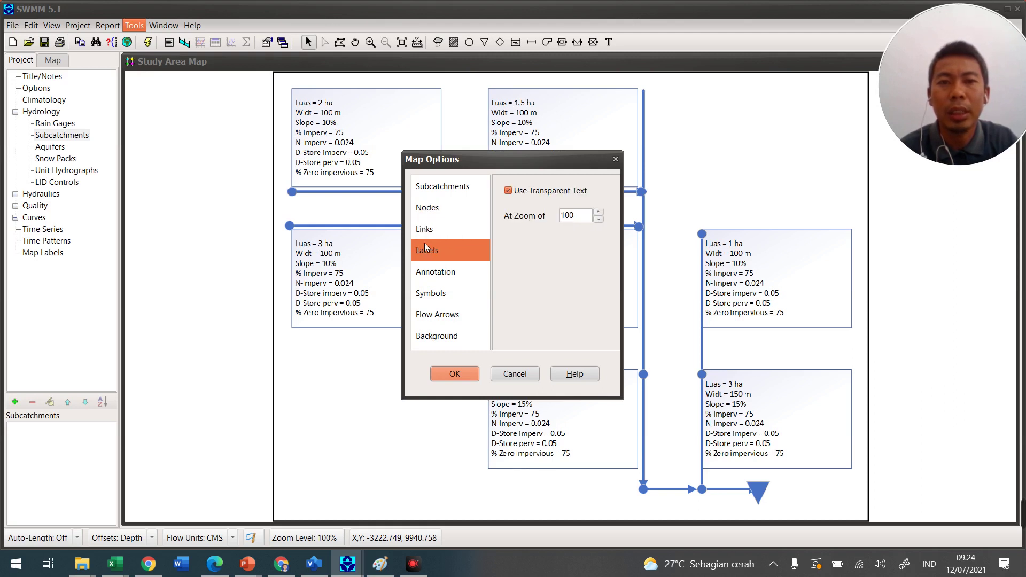
click(458, 272)
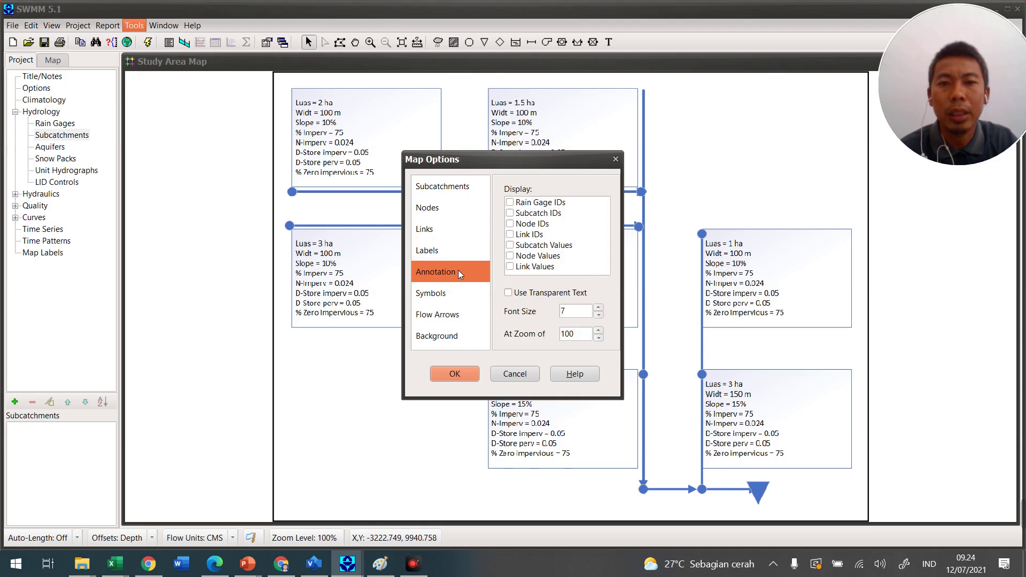
click(509, 202)
click(509, 213)
click(509, 224)
click(510, 234)
click(510, 245)
click(510, 256)
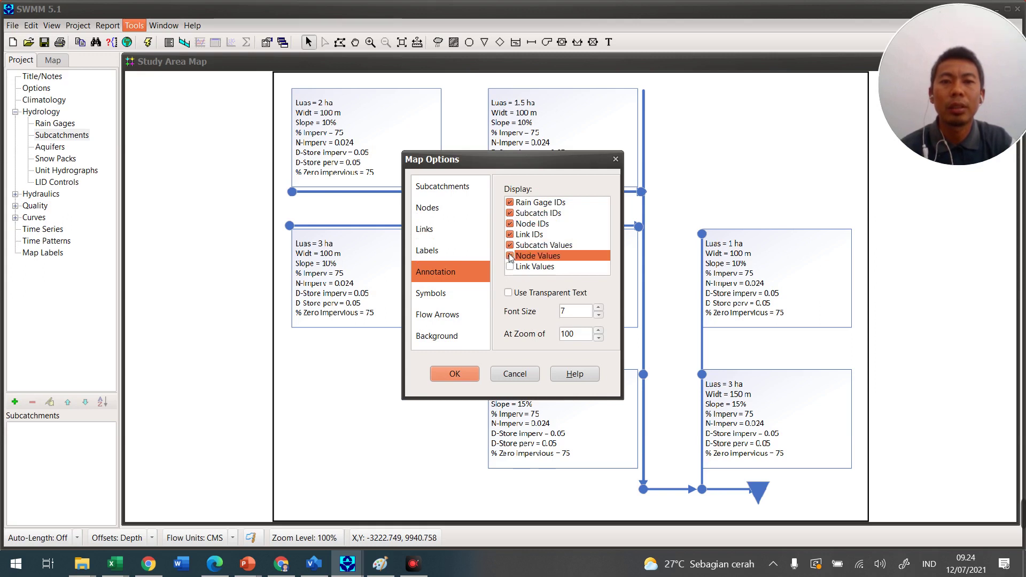
click(516, 268)
click(510, 267)
Set the flow arrows to the Filled style with size 6 and apply the map display options.
click(446, 296)
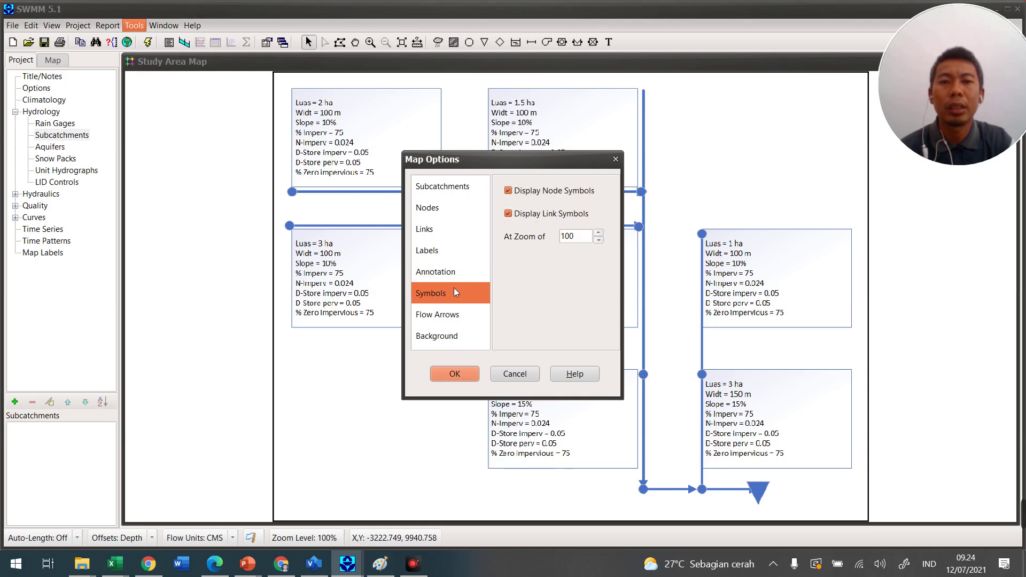
click(454, 316)
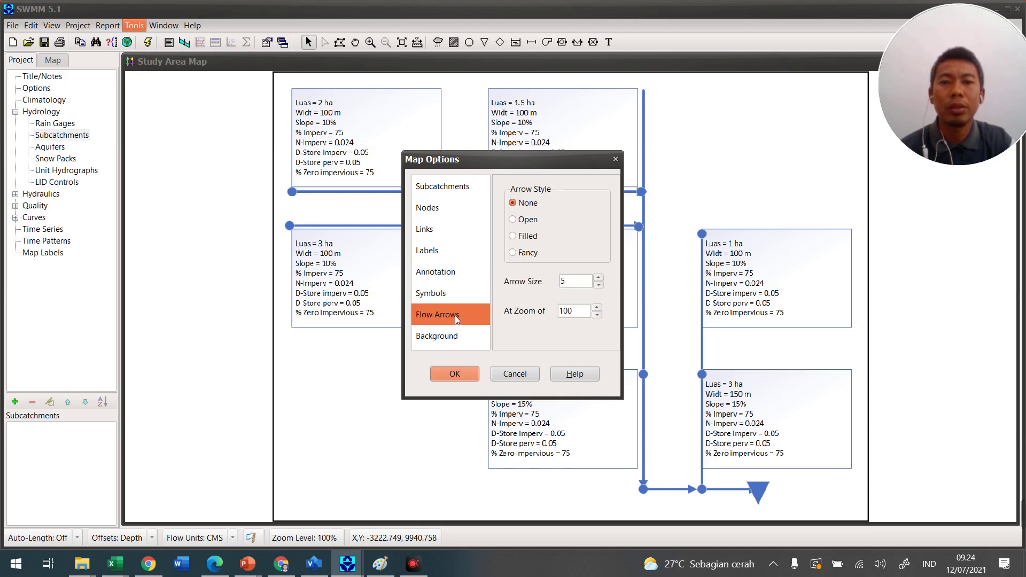
click(524, 237)
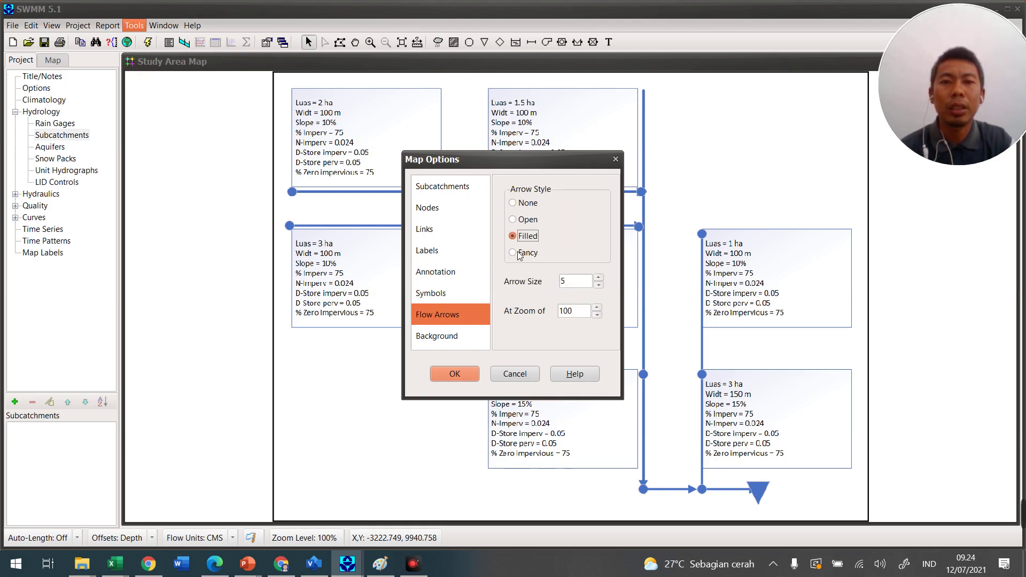
click(599, 278)
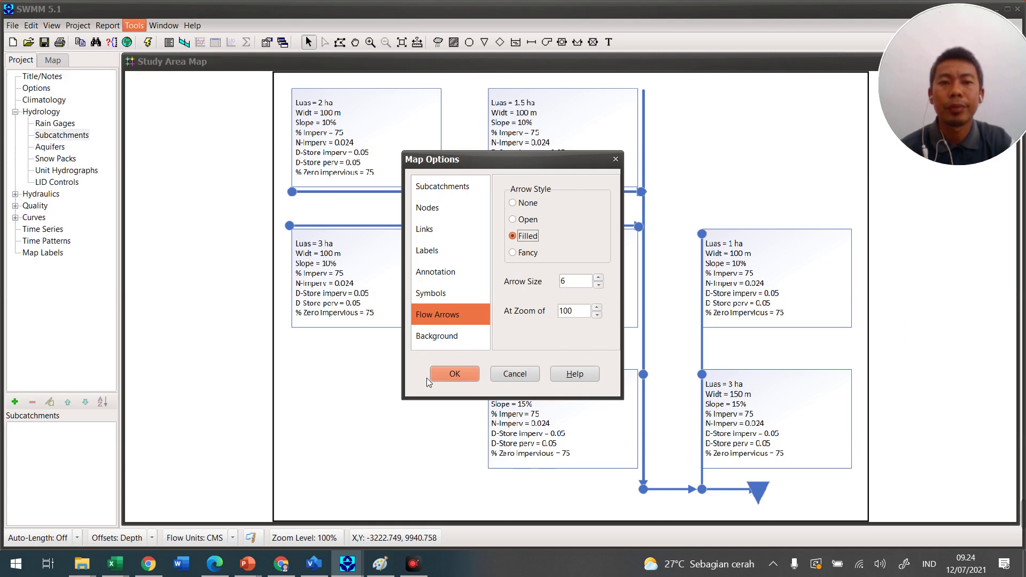
click(447, 336)
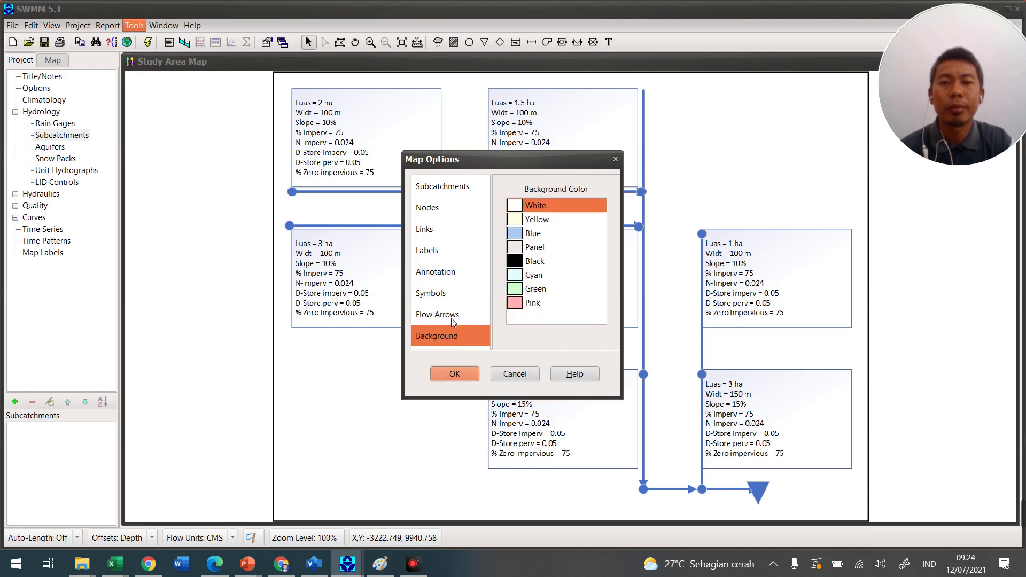
click(454, 373)
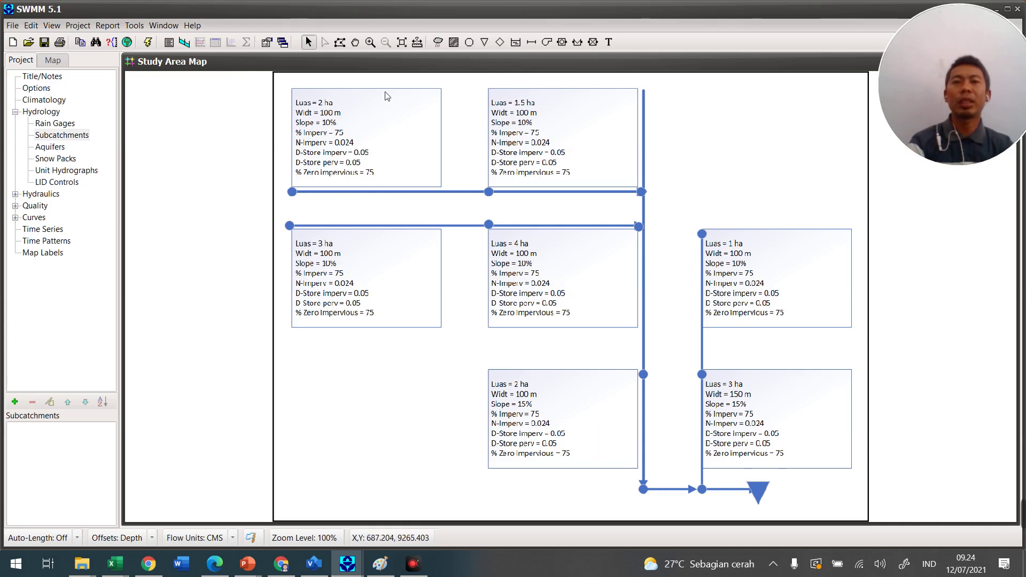
Draw a rectangular subcatchment tracing the 2 ha box at the backdrop's upper-left corner and close its outline.
click(453, 42)
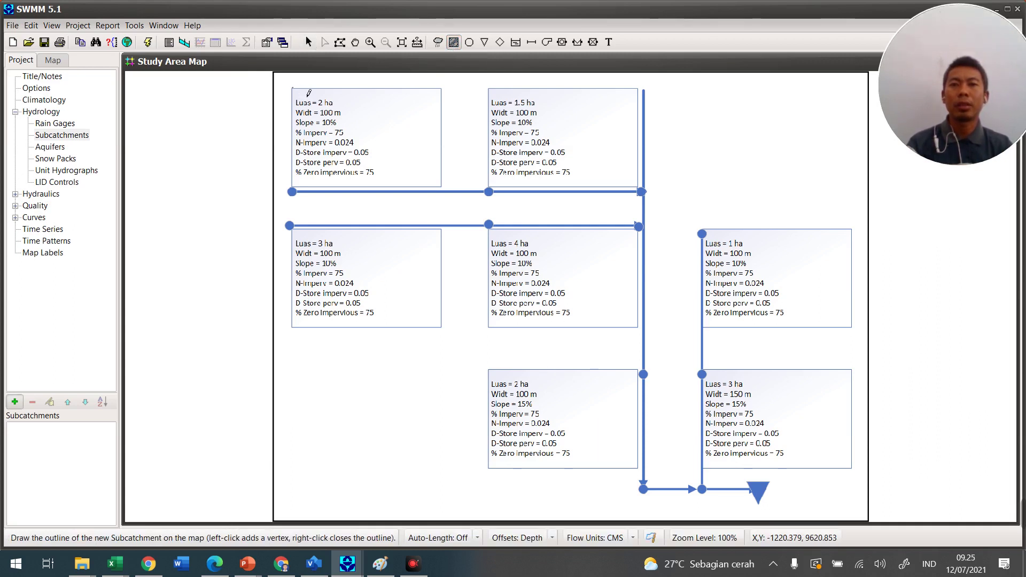
click(441, 89)
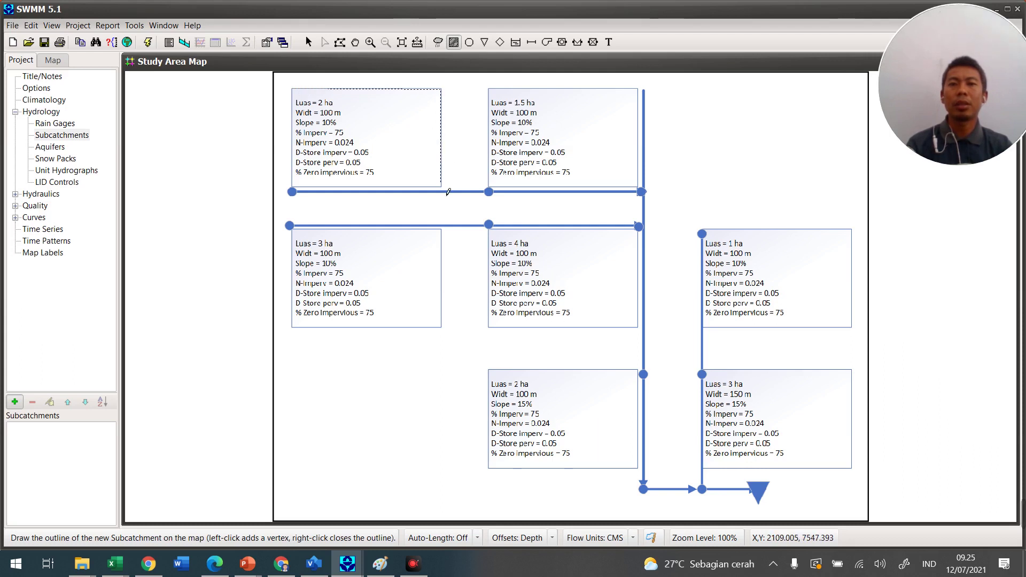
click(443, 187)
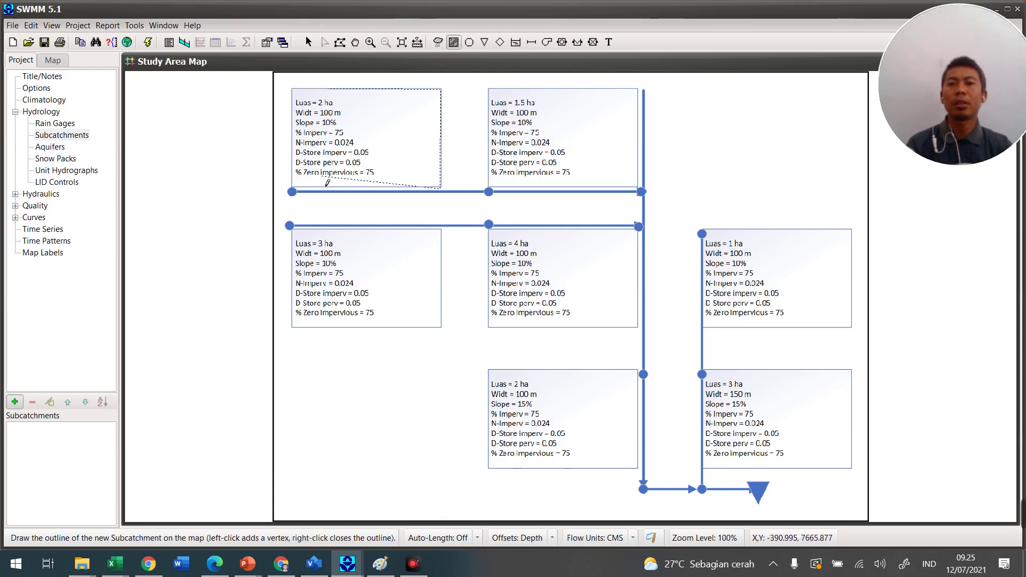
click(292, 190)
click(291, 90)
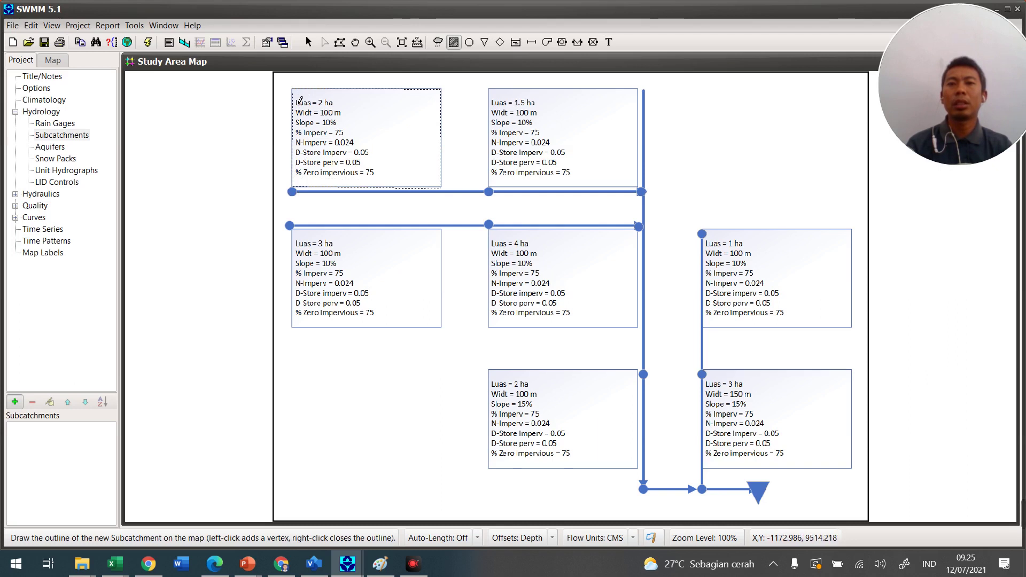
right_click(301, 99)
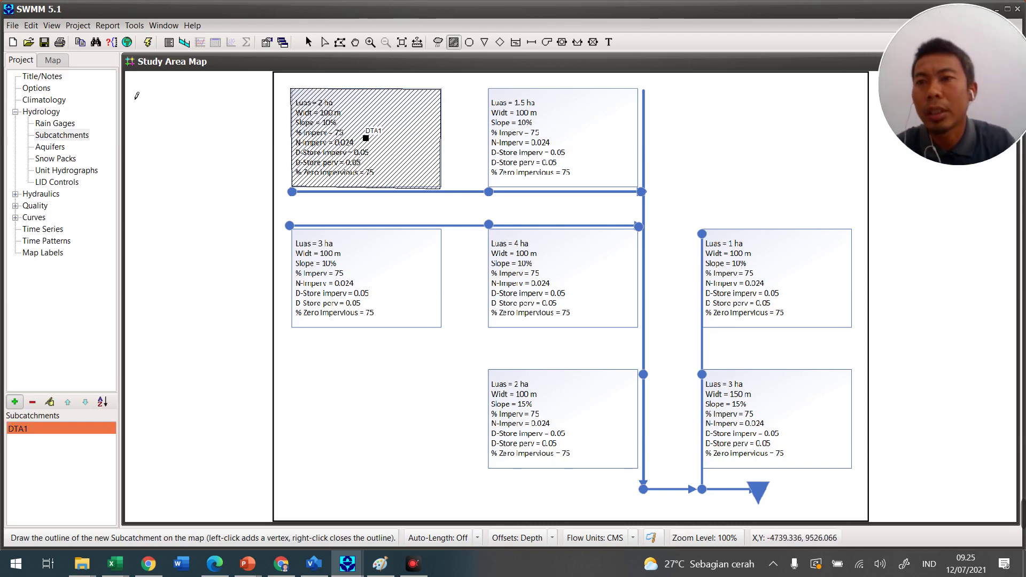
Review the Background and Labels settings in the map display options and cancel without changing anything.
click(309, 42)
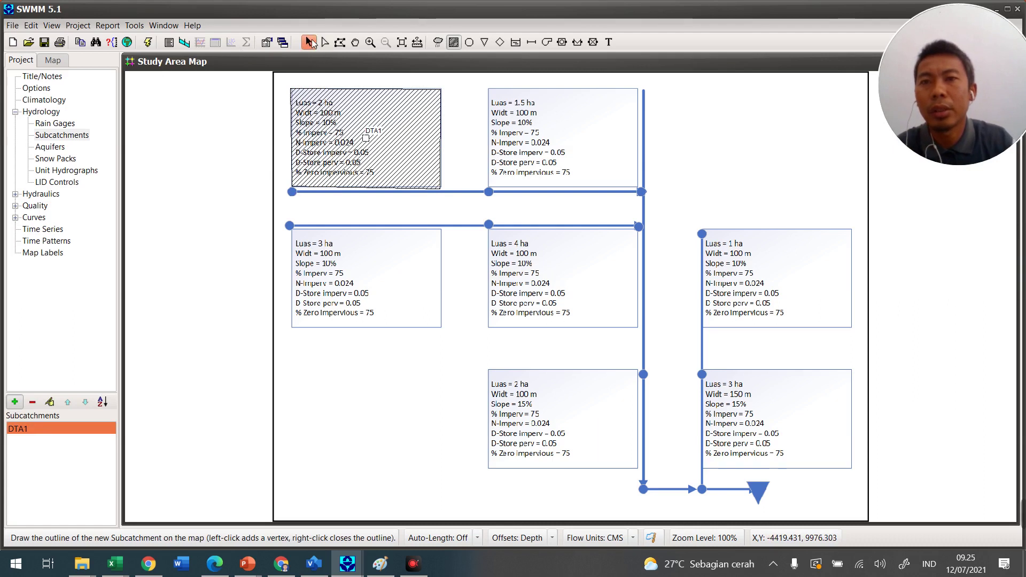
right_click(182, 148)
click(203, 179)
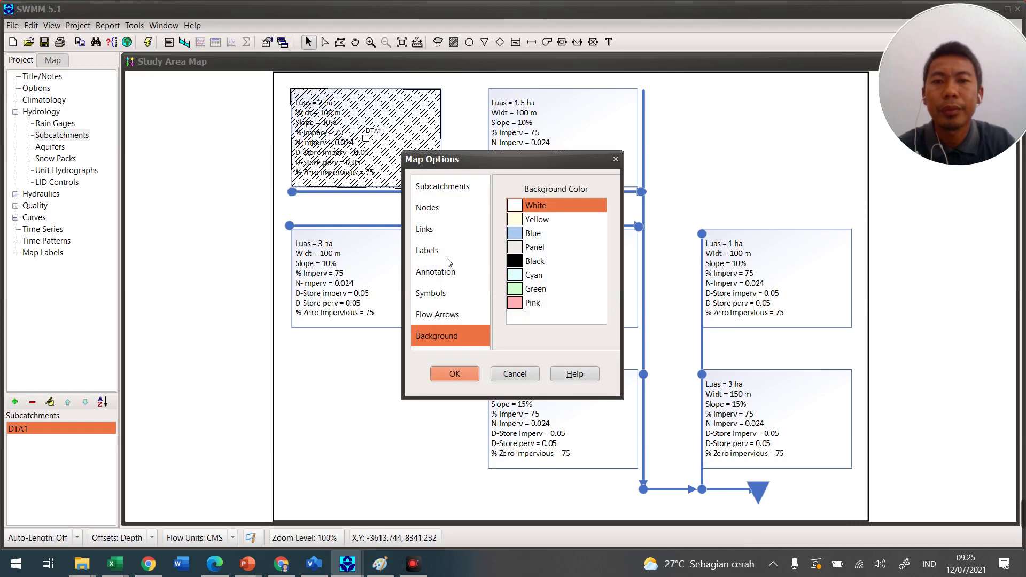
click(446, 252)
click(514, 374)
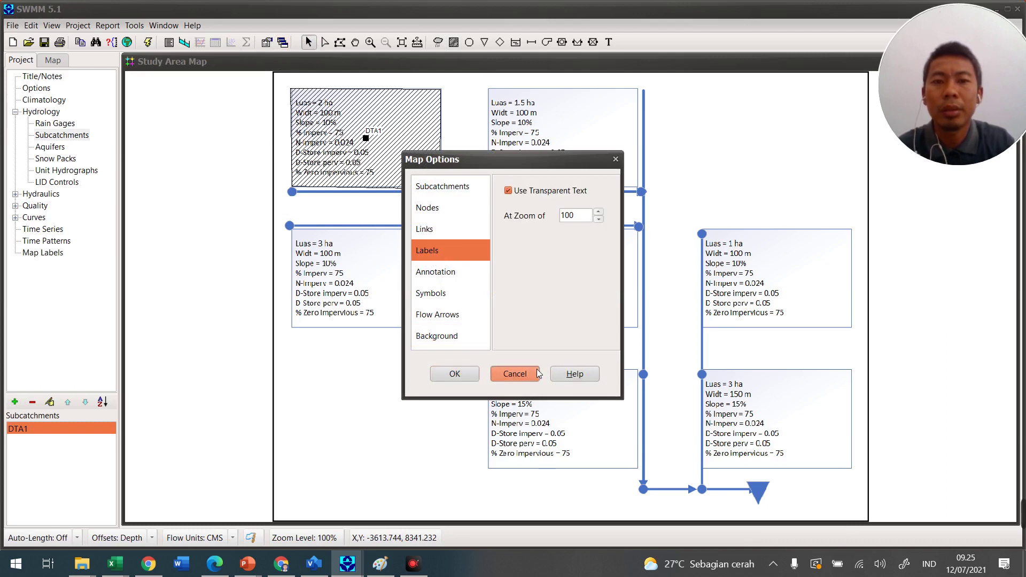
Open the project defaults and review the ID prefixes for rain gages, subcatchments, junctions and outfalls.
click(104, 26)
mouse_move(78, 26)
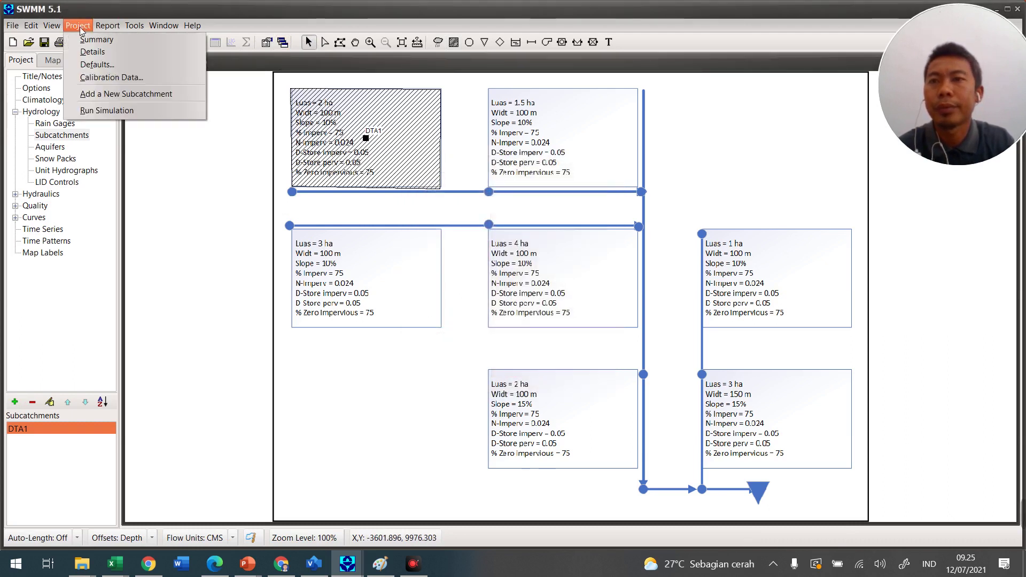
click(92, 65)
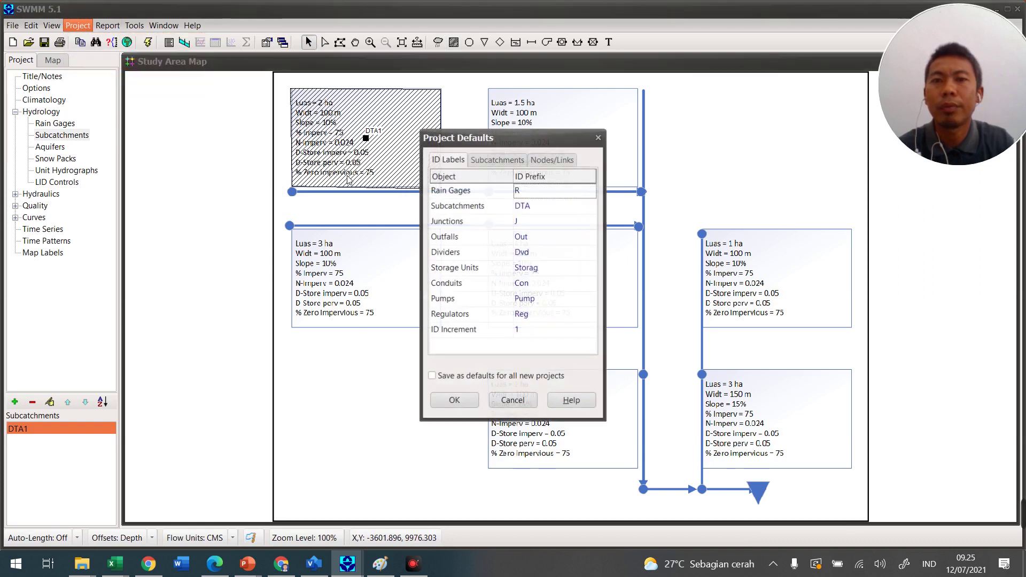
click(532, 190)
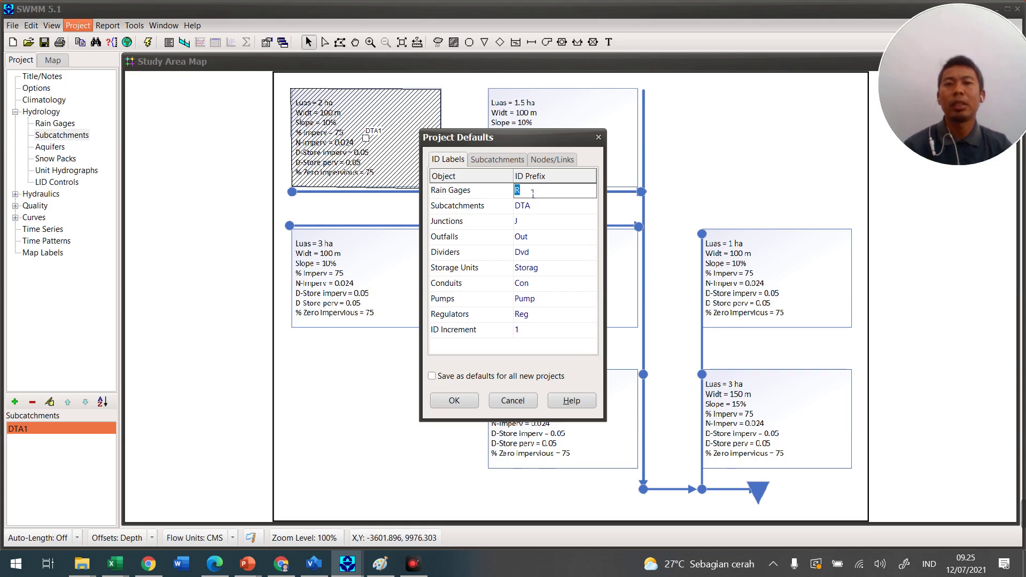
click(548, 212)
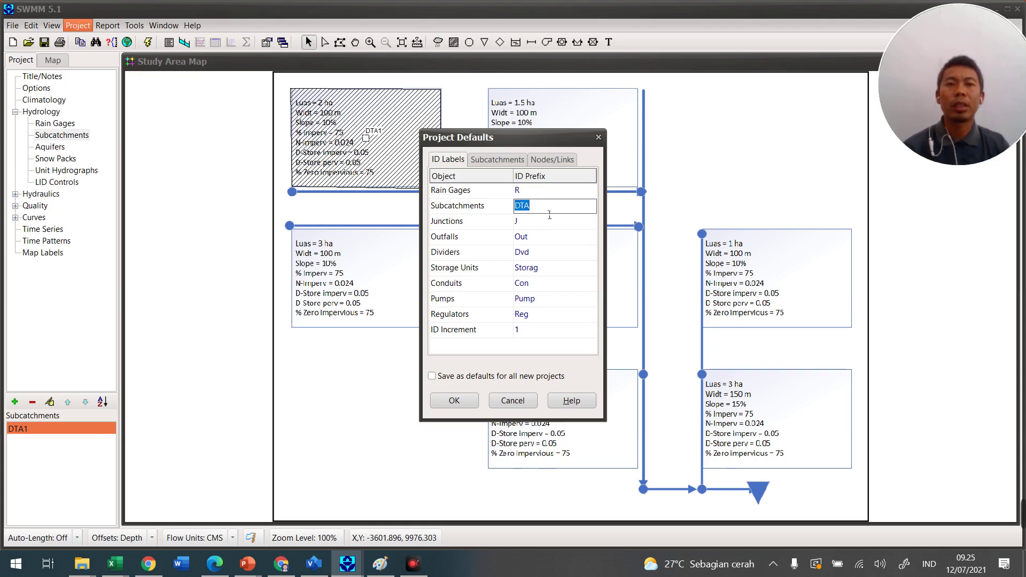
click(546, 223)
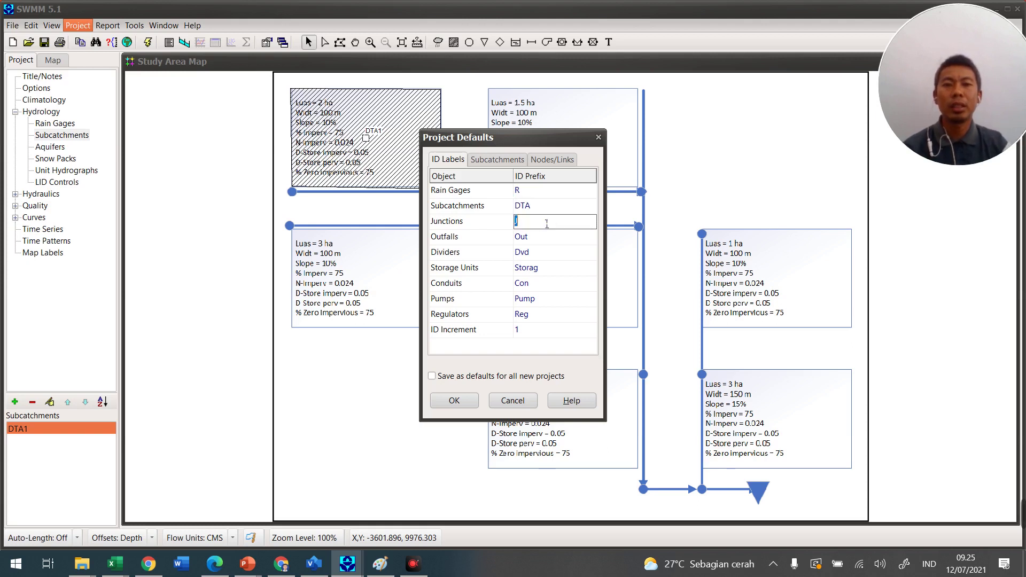
click(543, 240)
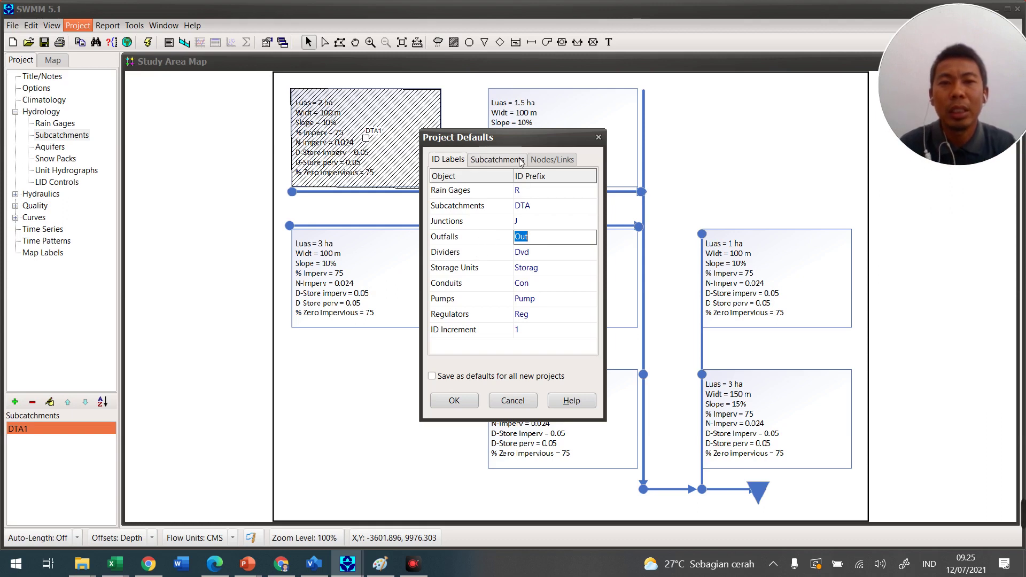
Review the default subcatchment properties, including width and slope, and accept the project defaults unchanged.
click(497, 160)
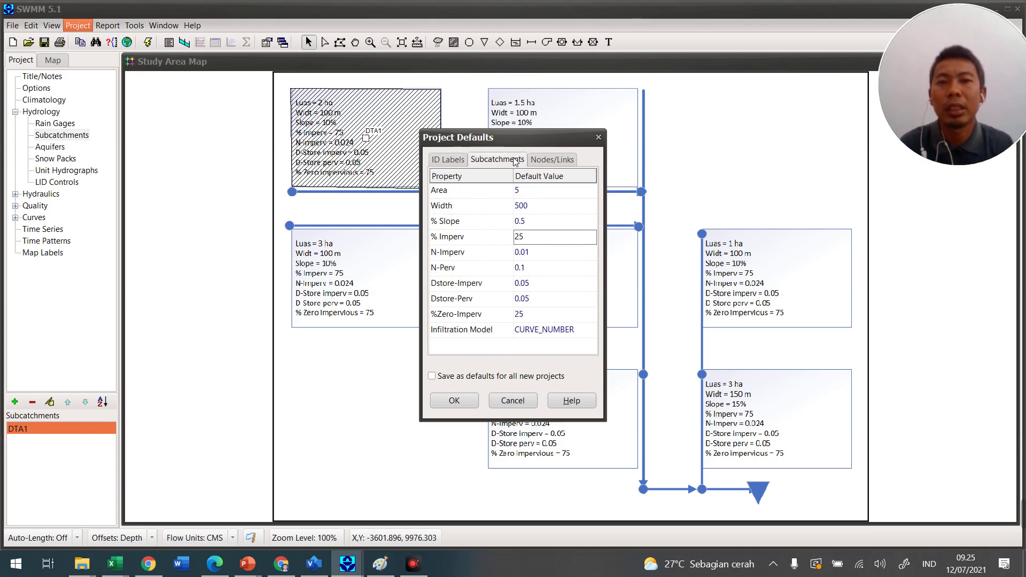
click(547, 209)
click(538, 220)
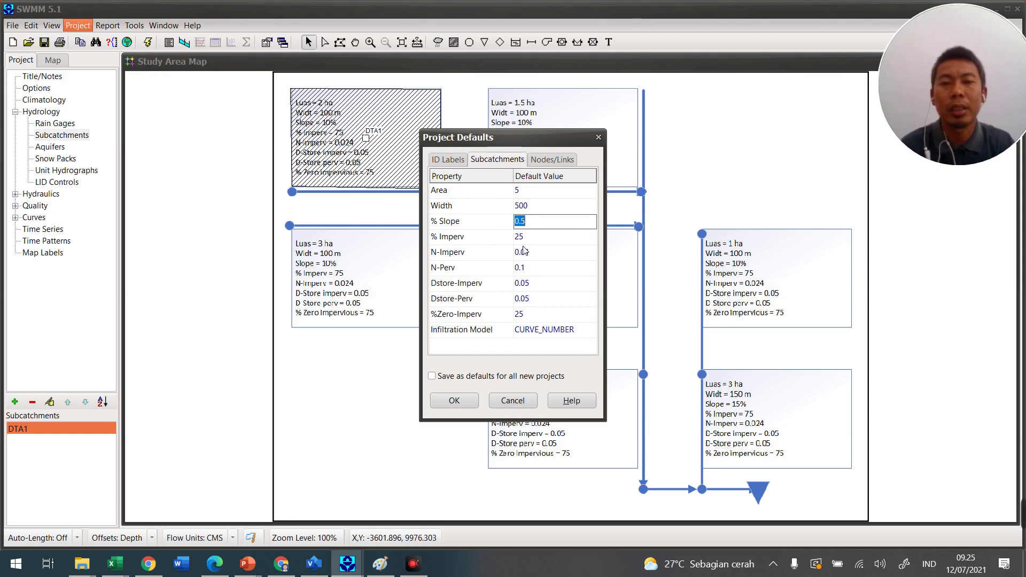
click(454, 400)
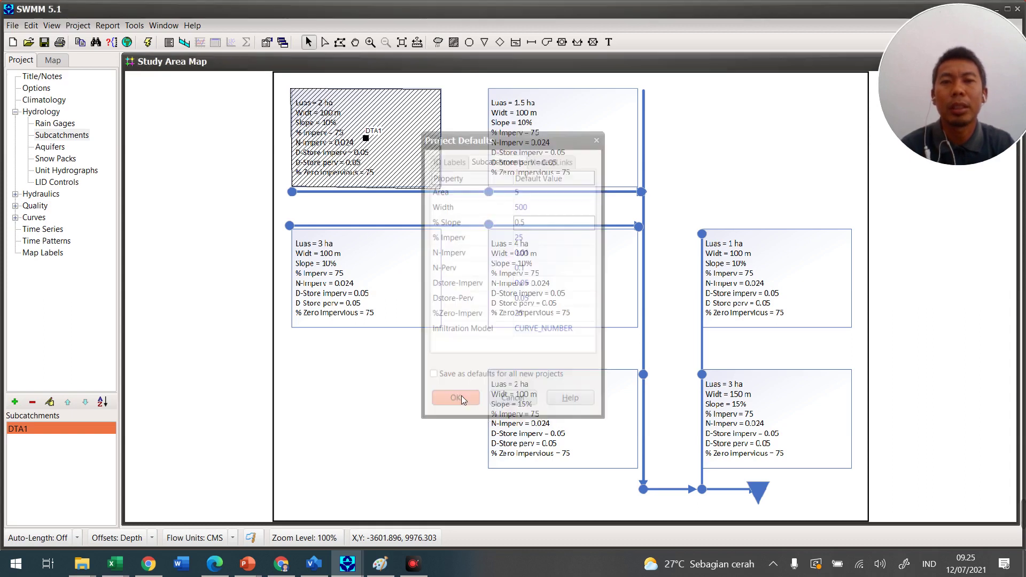
Check the Labels settings in the map display options again and close the dialog without changes.
right_click(220, 199)
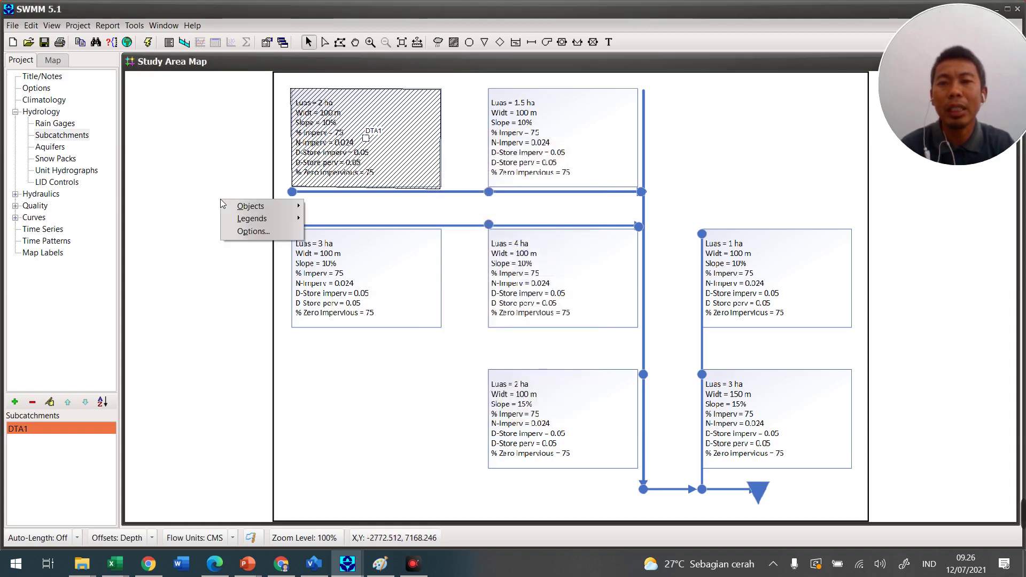
right_click(184, 217)
click(216, 251)
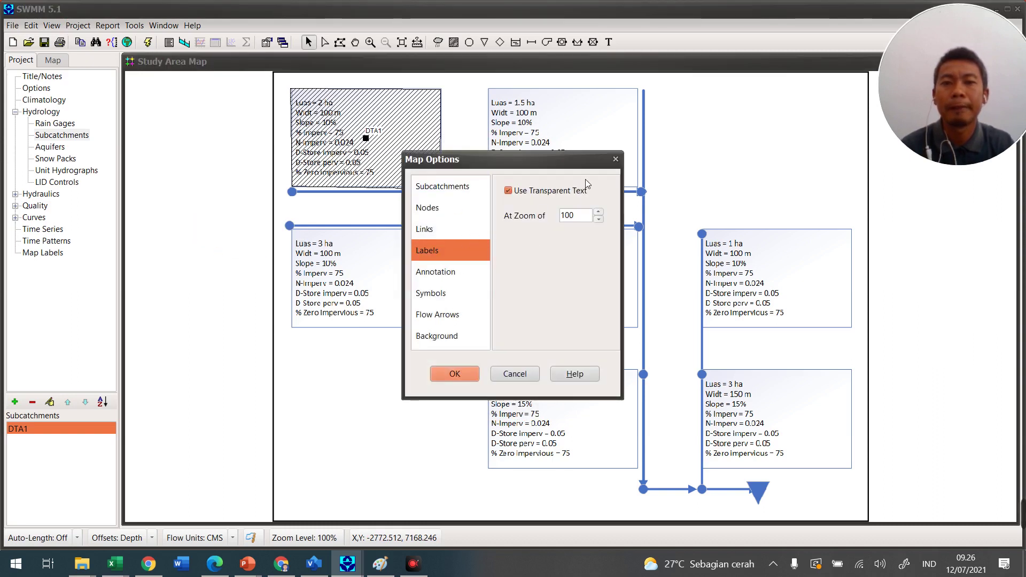
click(614, 160)
right_click(208, 183)
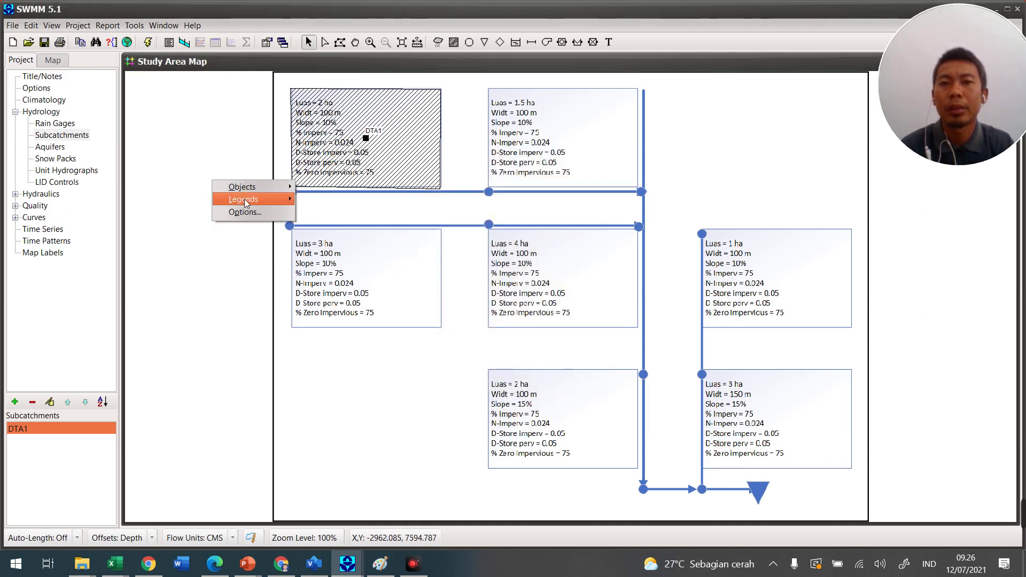
click(228, 269)
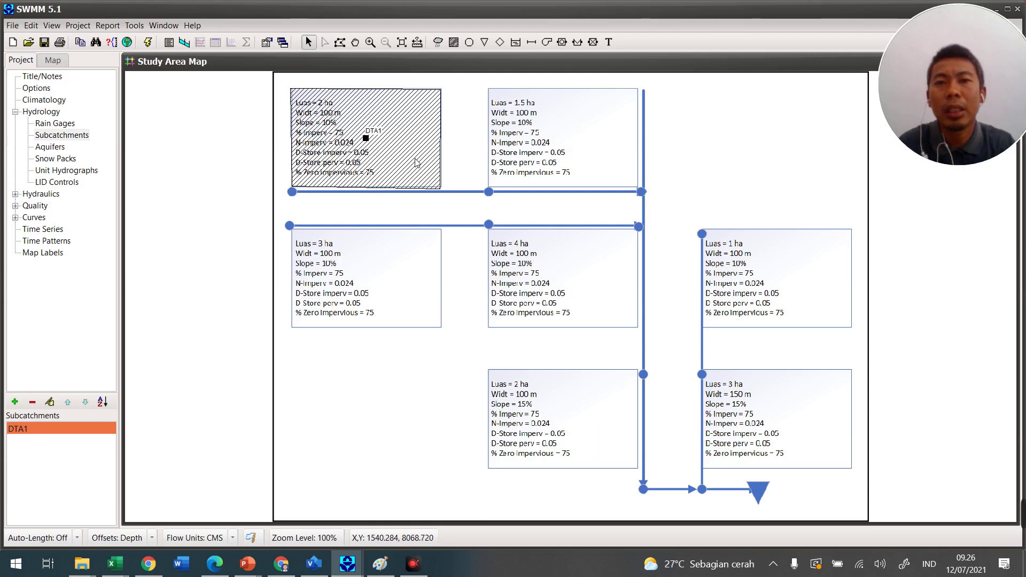
Draw a rectangular subcatchment tracing the 1.5 ha box in the backdrop's top row and close its outline.
click(491, 90)
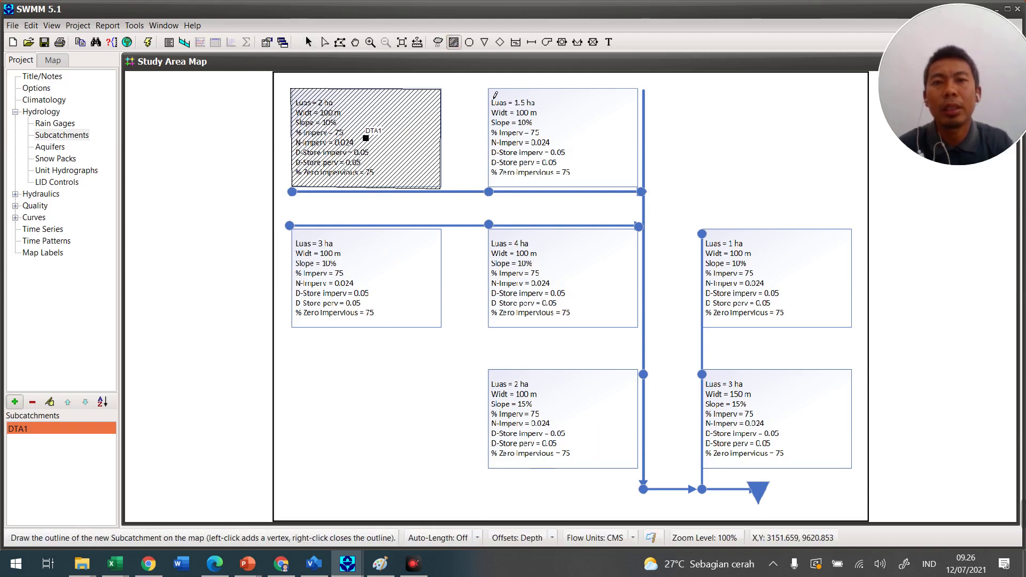
click(638, 89)
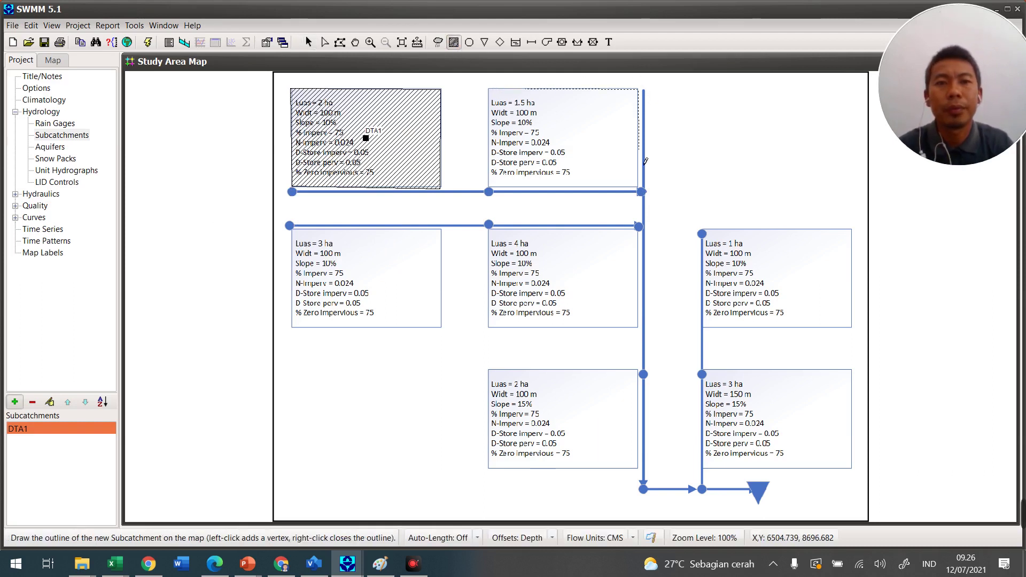
click(491, 186)
right_click(495, 104)
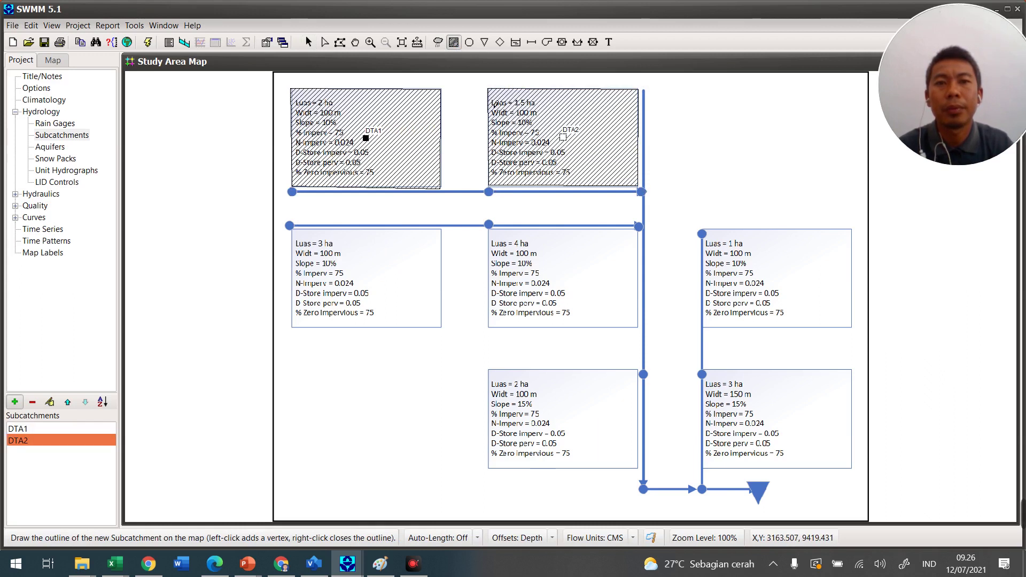
Draw two rectangular subcatchments tracing the 3 ha and 4 ha boxes in the backdrop's middle row.
click(291, 231)
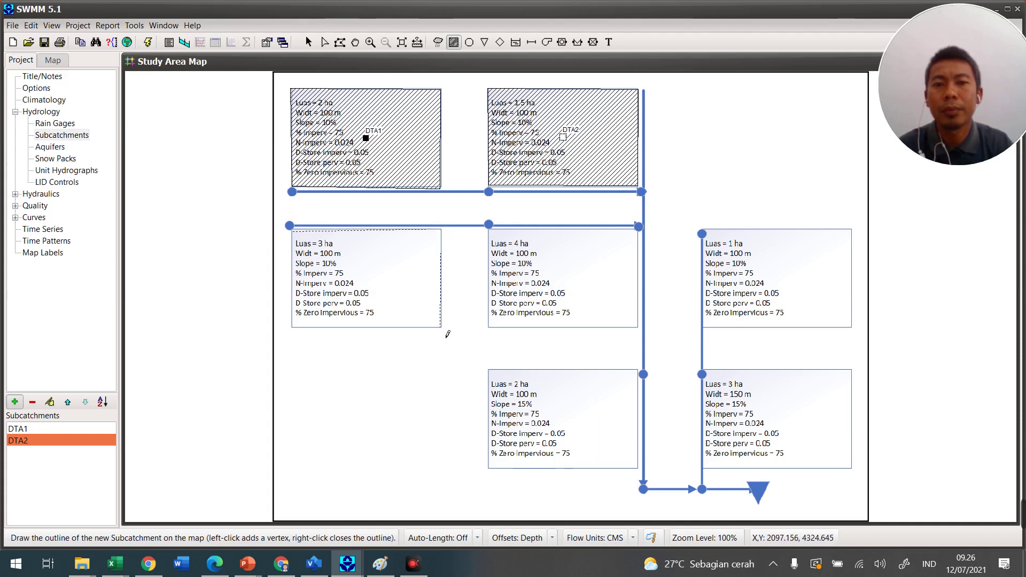
click(292, 327)
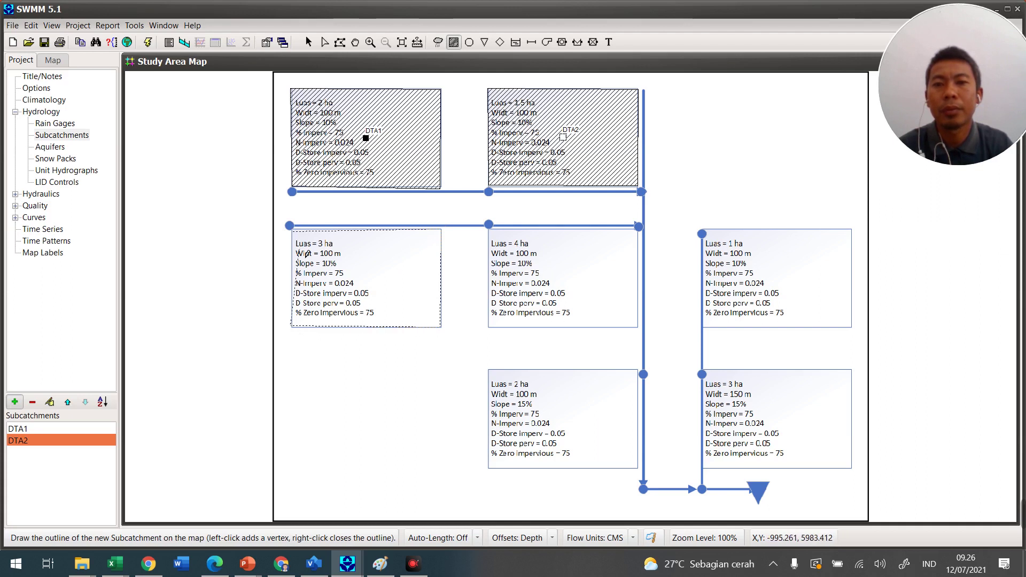
right_click(297, 238)
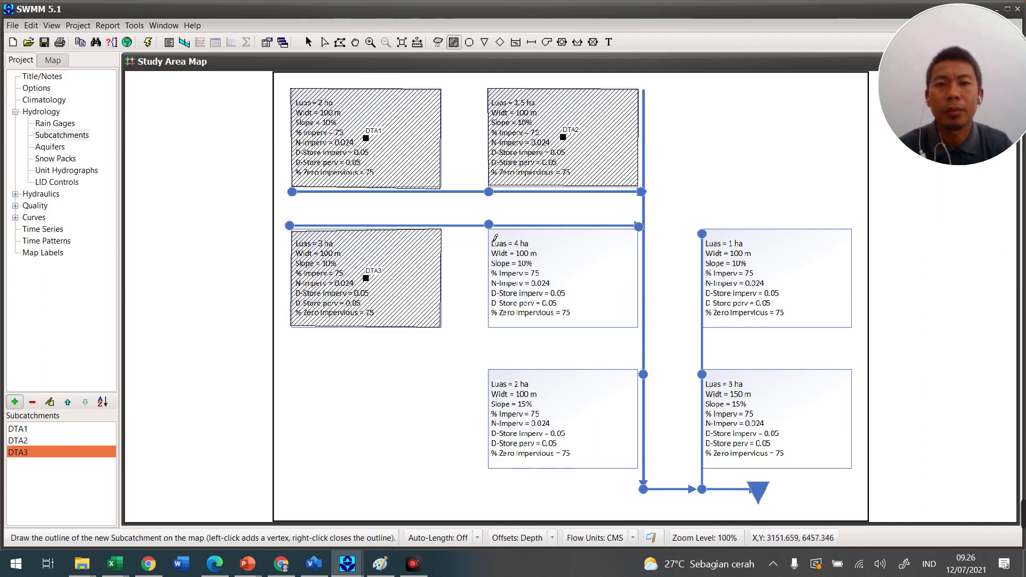
click(637, 231)
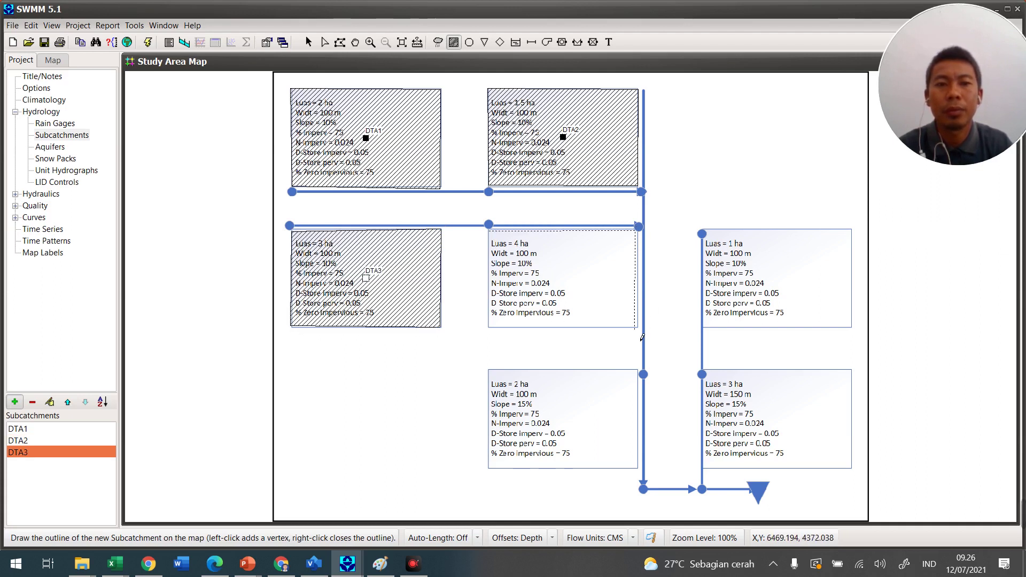
click(490, 328)
right_click(495, 244)
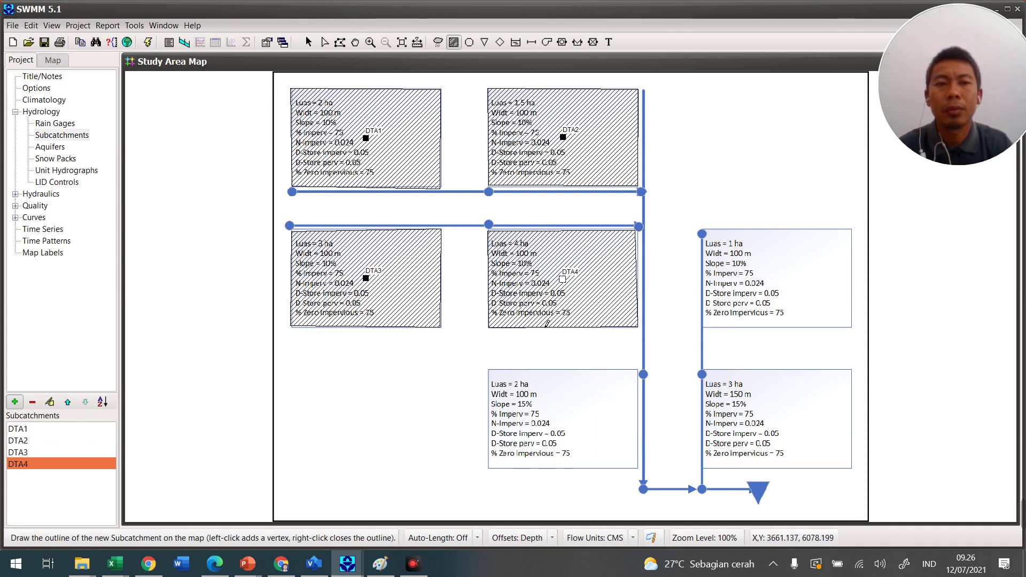
Draw a rectangular subcatchment tracing the 1 ha box at the right of the backdrop's middle row.
click(711, 233)
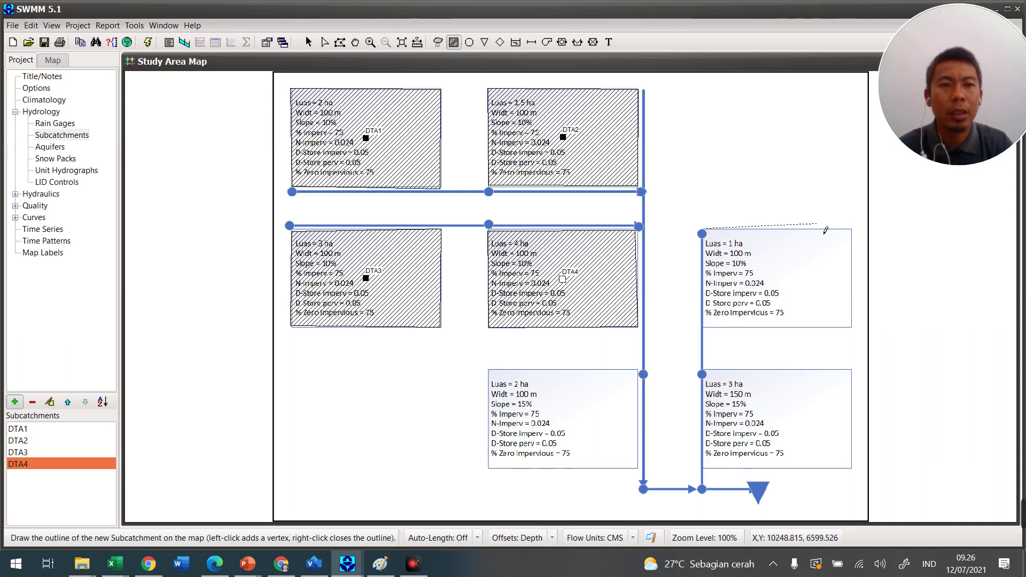
click(855, 233)
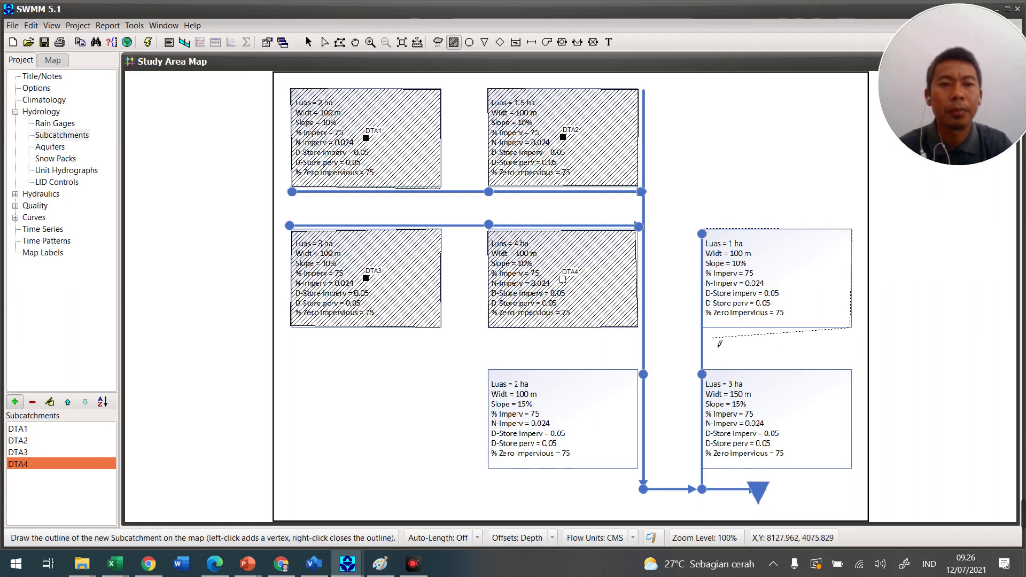
click(712, 330)
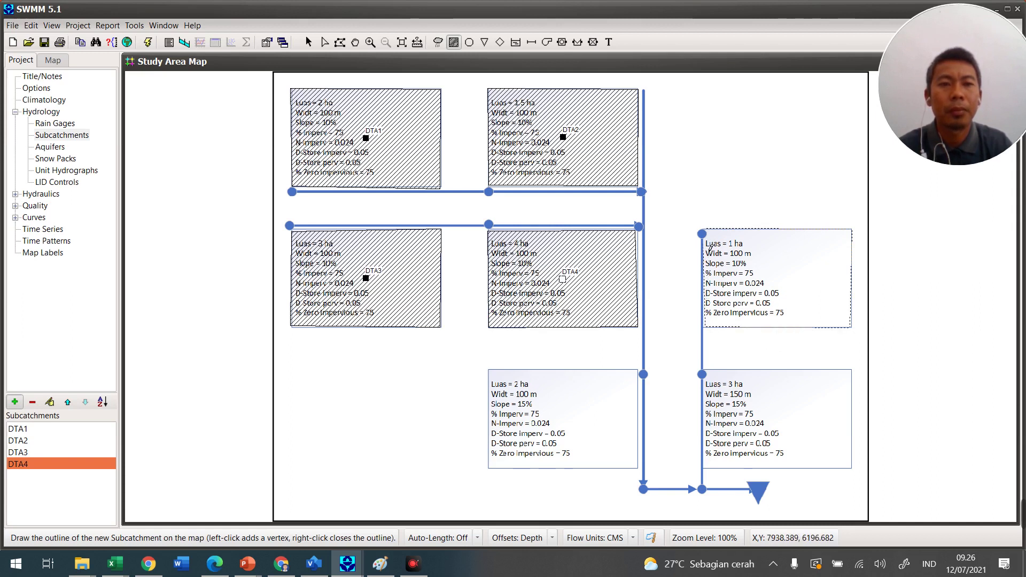
right_click(711, 249)
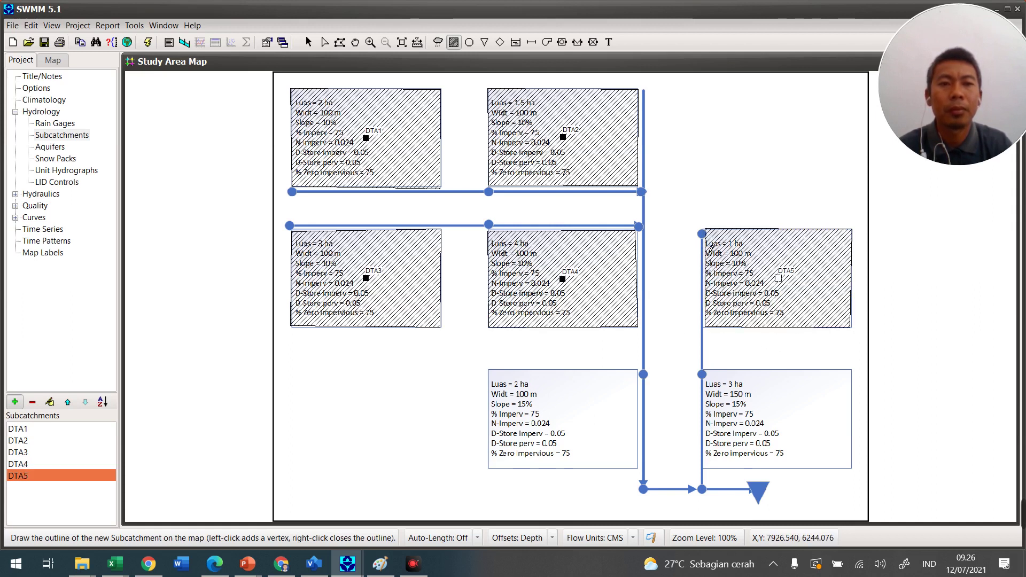
Draw a rectangular subcatchment tracing the 2 ha box with 15% slope in the backdrop's bottom row.
click(489, 369)
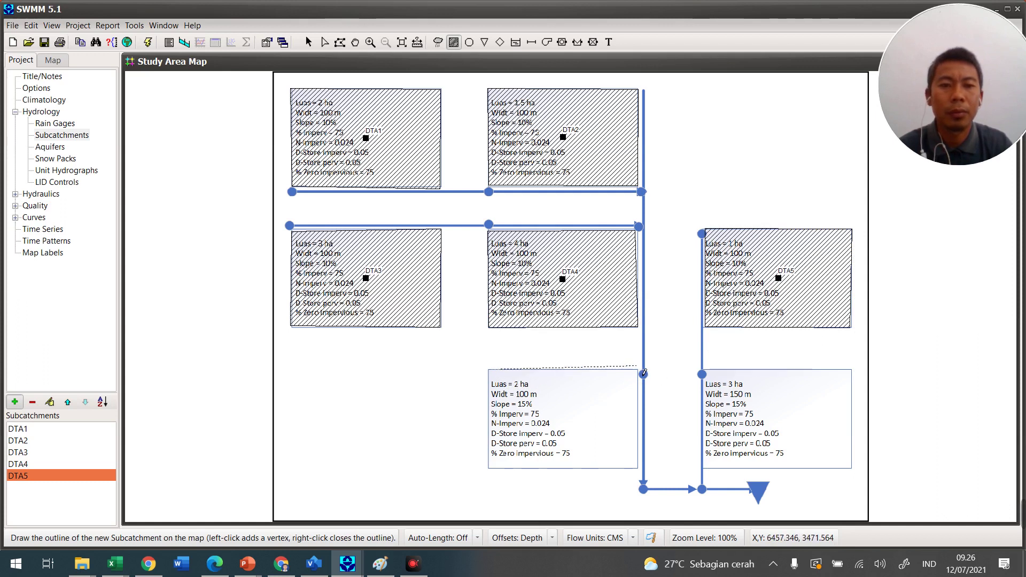
click(637, 369)
click(637, 470)
click(490, 469)
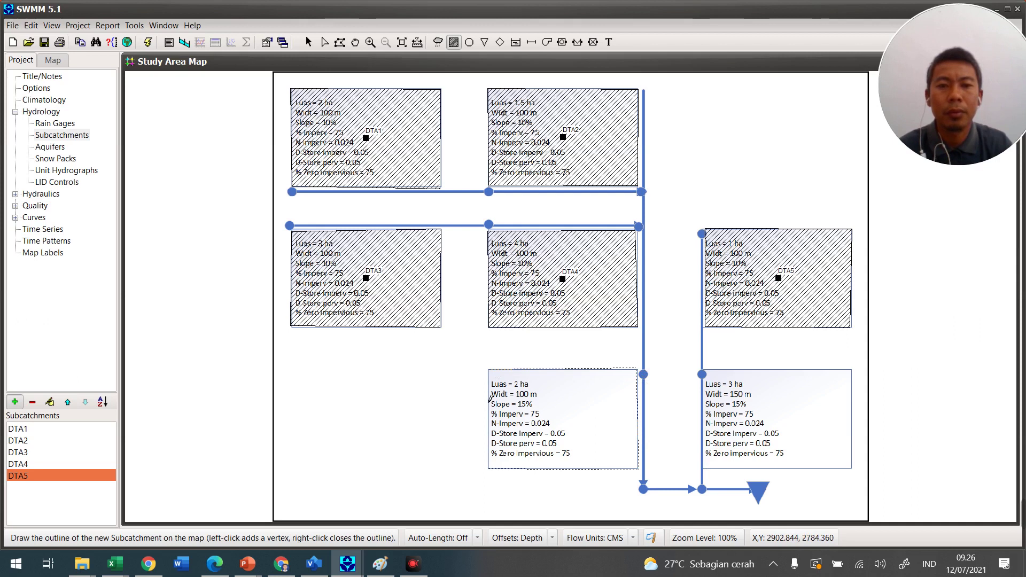
right_click(494, 384)
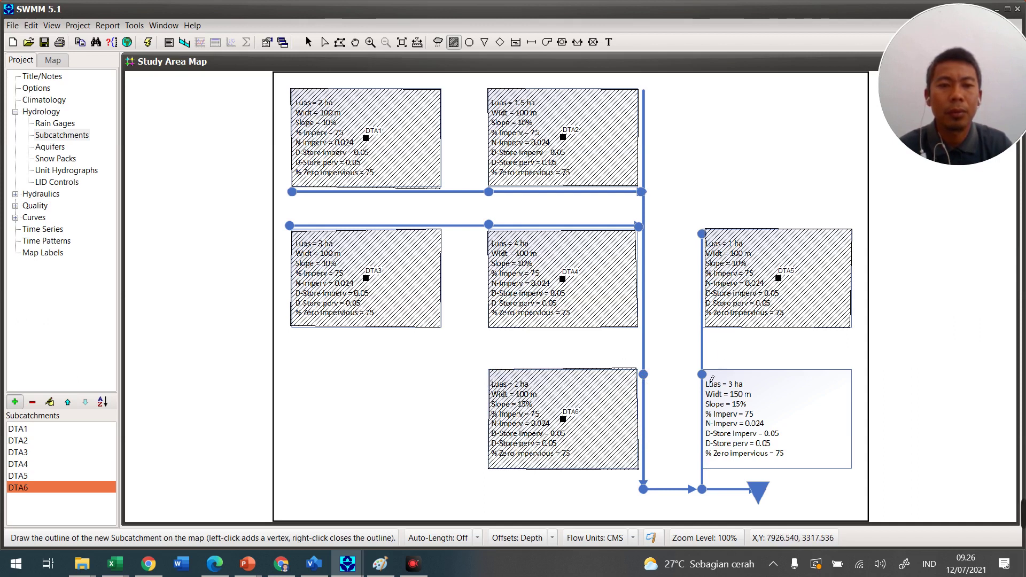
Draw a rectangular subcatchment tracing the 3 ha box with 150 m width at the backdrop's lower right.
click(703, 369)
click(851, 370)
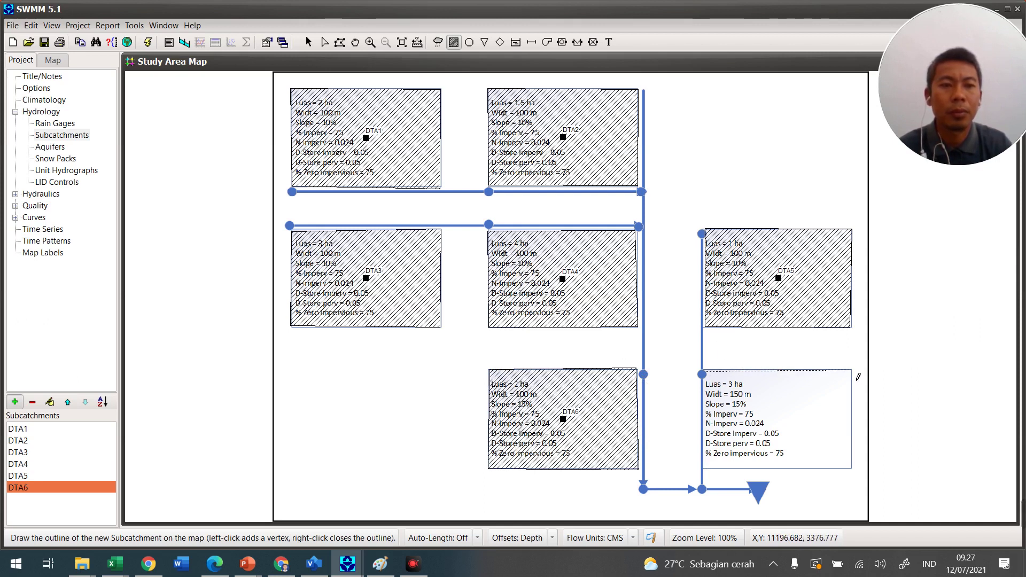
click(852, 469)
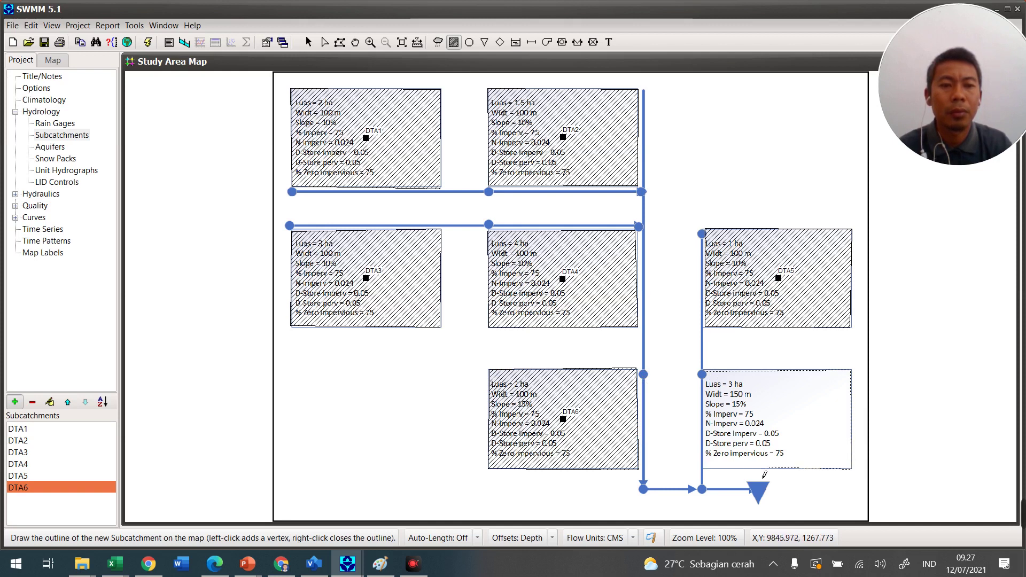
right_click(709, 398)
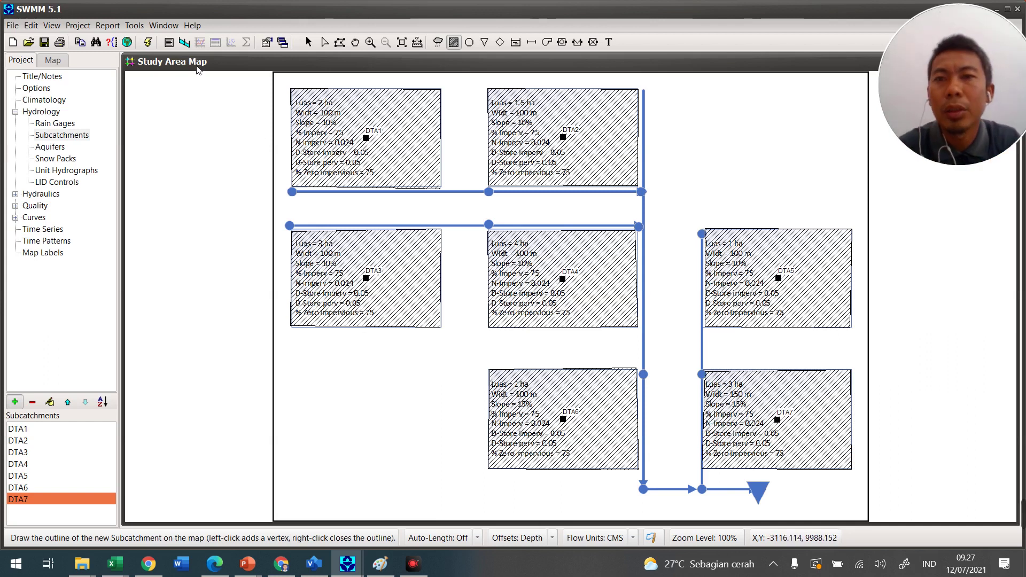
Place three junctions on the backdrop nodes of each of the two horizontal drainage lines, J1 to J3 and J4 to J6.
click(469, 44)
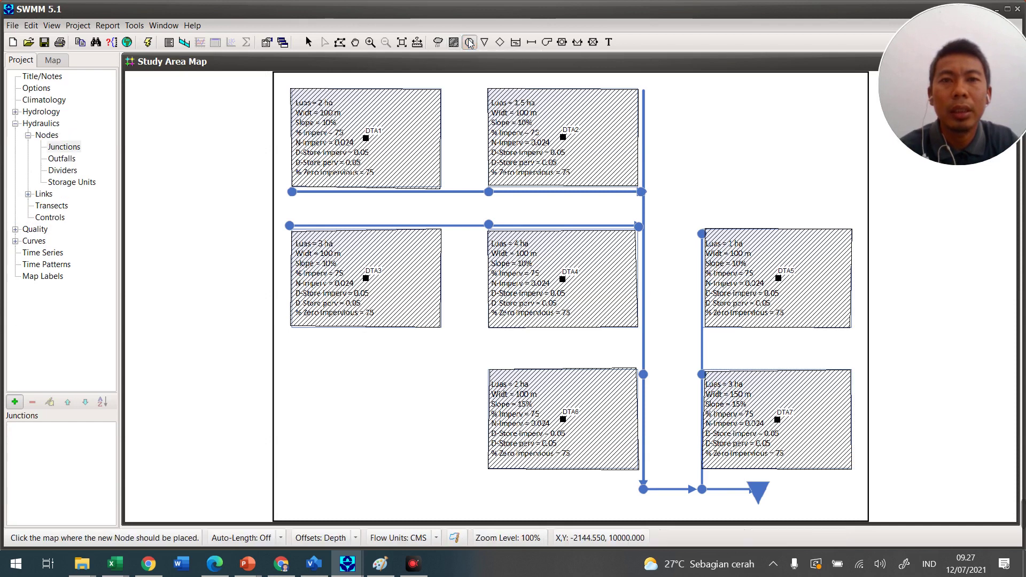
click(293, 192)
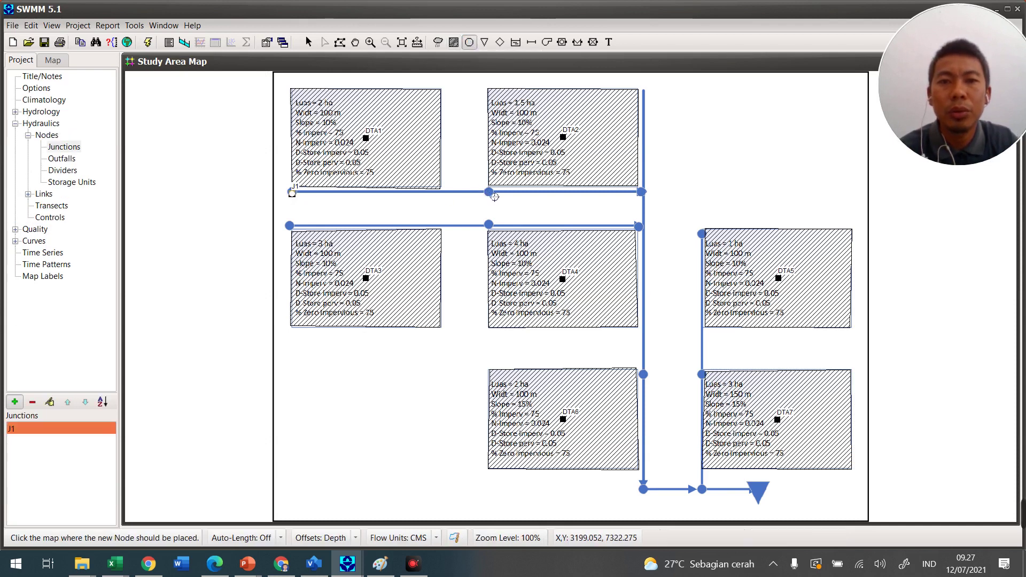
click(488, 192)
click(644, 192)
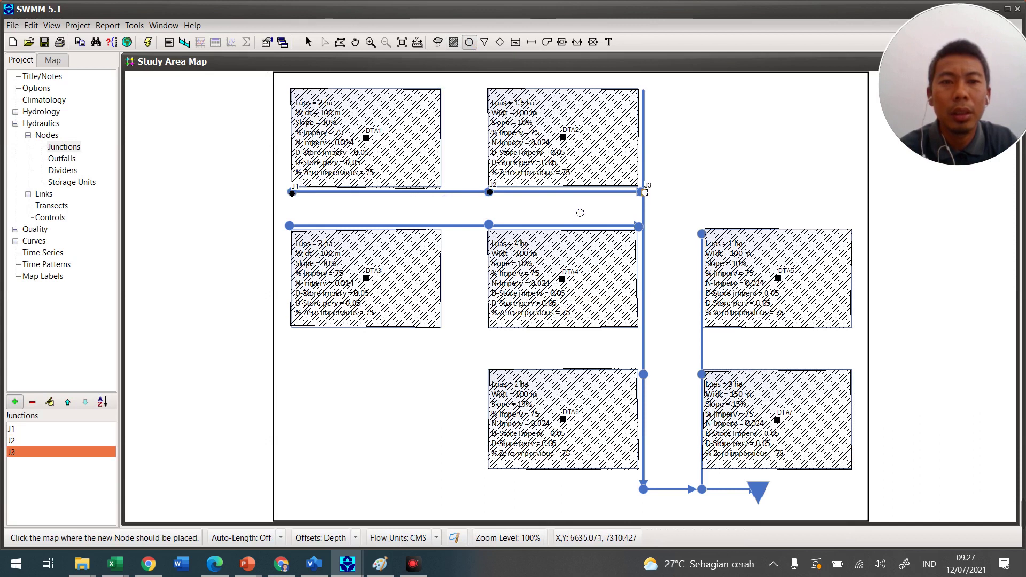
click(289, 225)
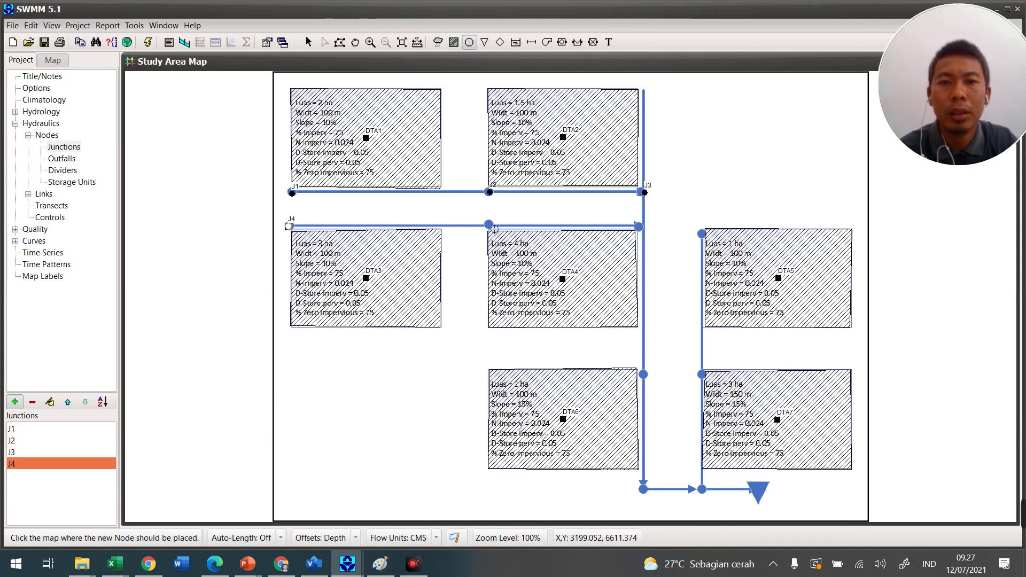
click(492, 223)
click(641, 225)
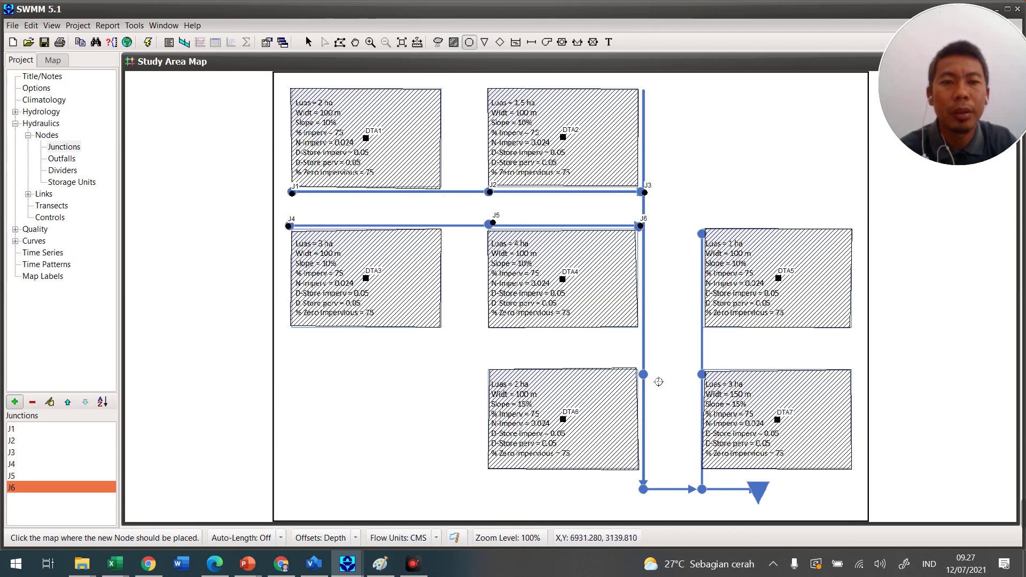
Place junctions on the five remaining circular backdrop nodes of the two vertical lines and an outfall on the triangle at the network's end.
click(645, 374)
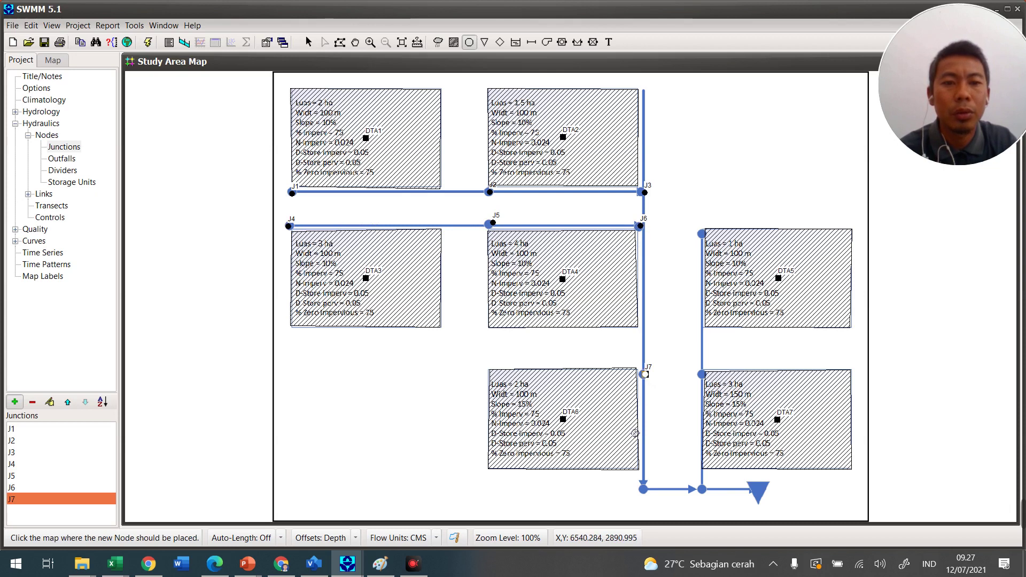
click(644, 489)
click(702, 233)
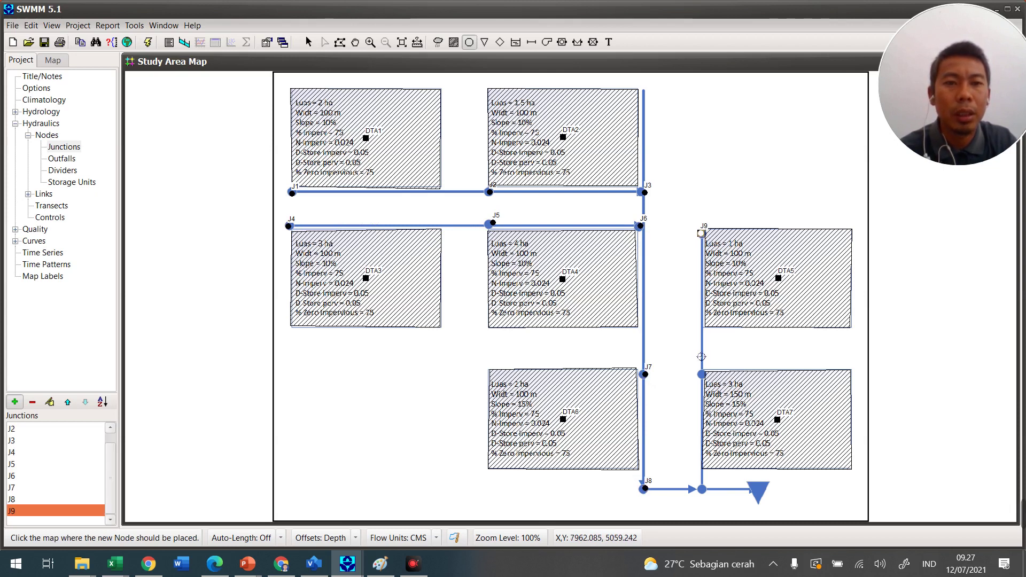
click(702, 374)
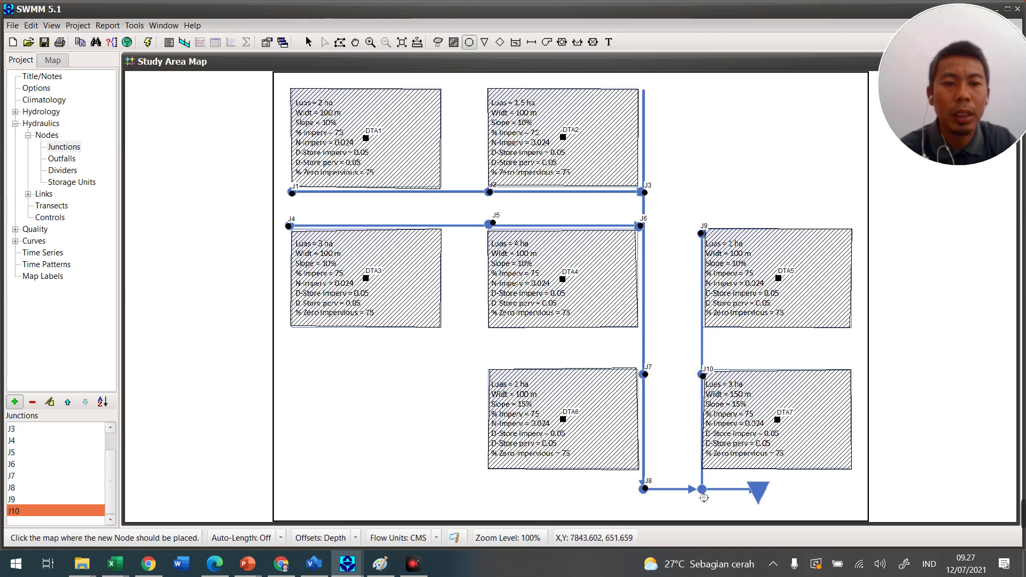
click(702, 489)
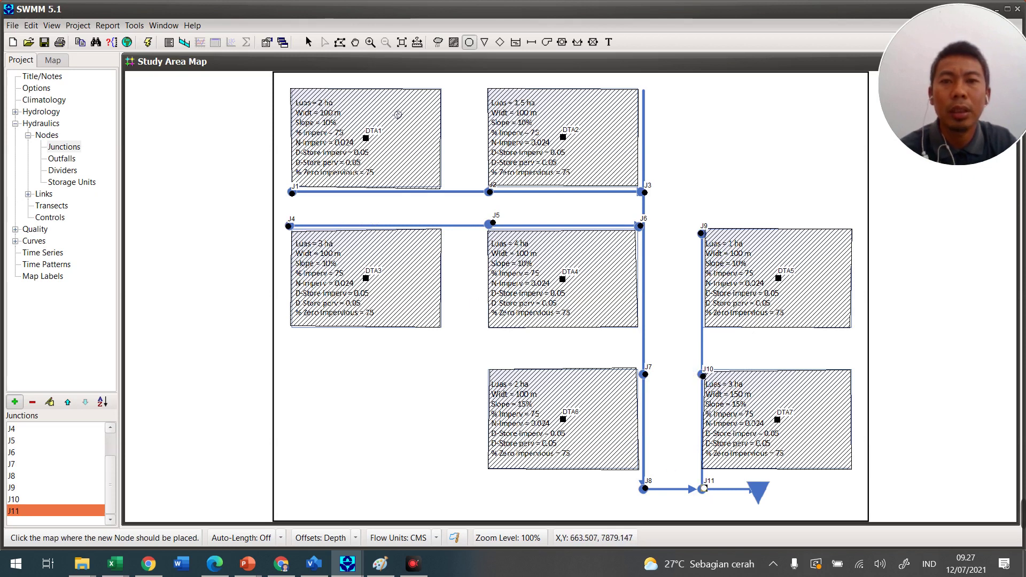
click(485, 42)
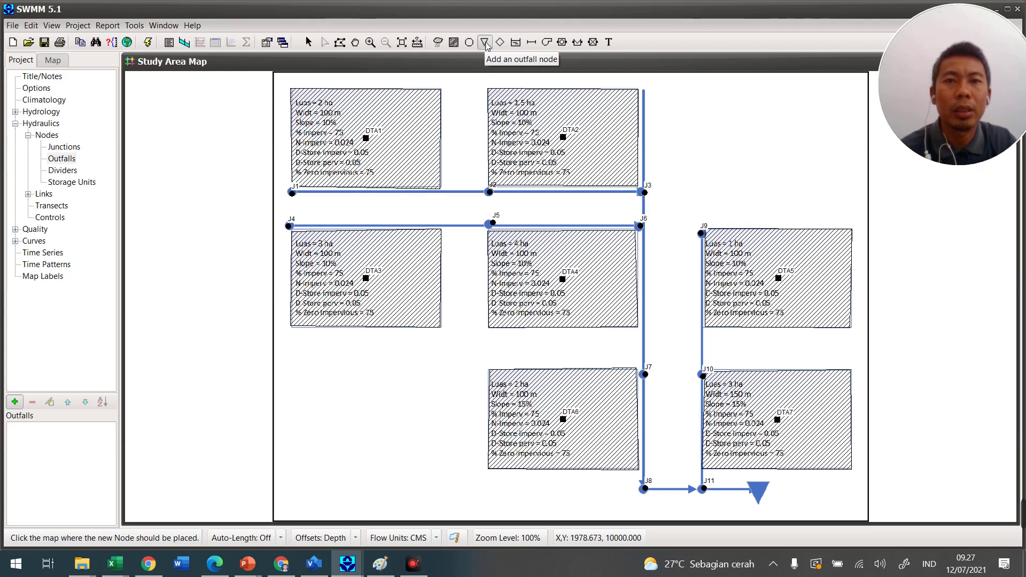
click(759, 493)
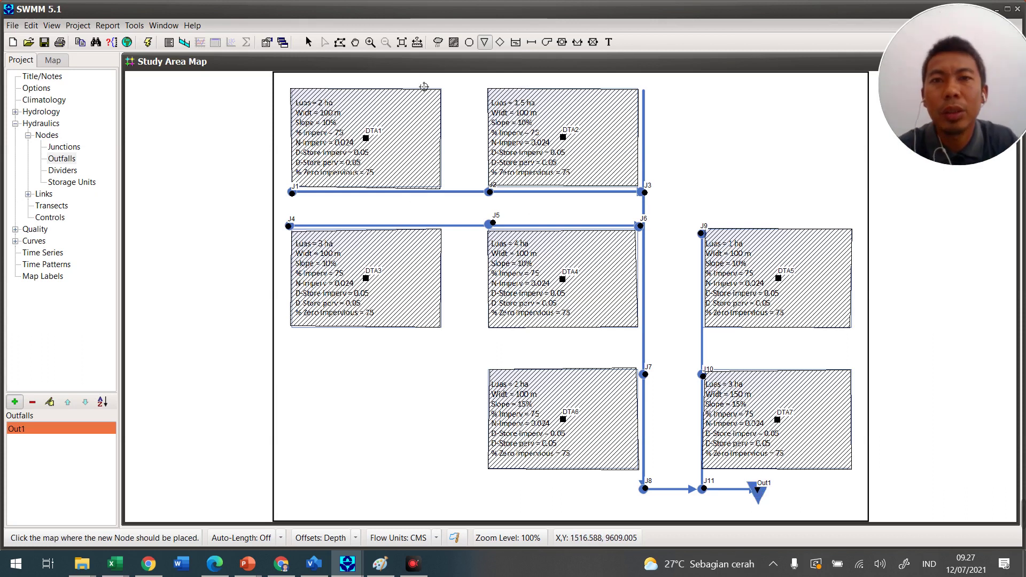
Draw conduits from J1 to J2 and from J2 to J3 along the upper horizontal line.
click(531, 42)
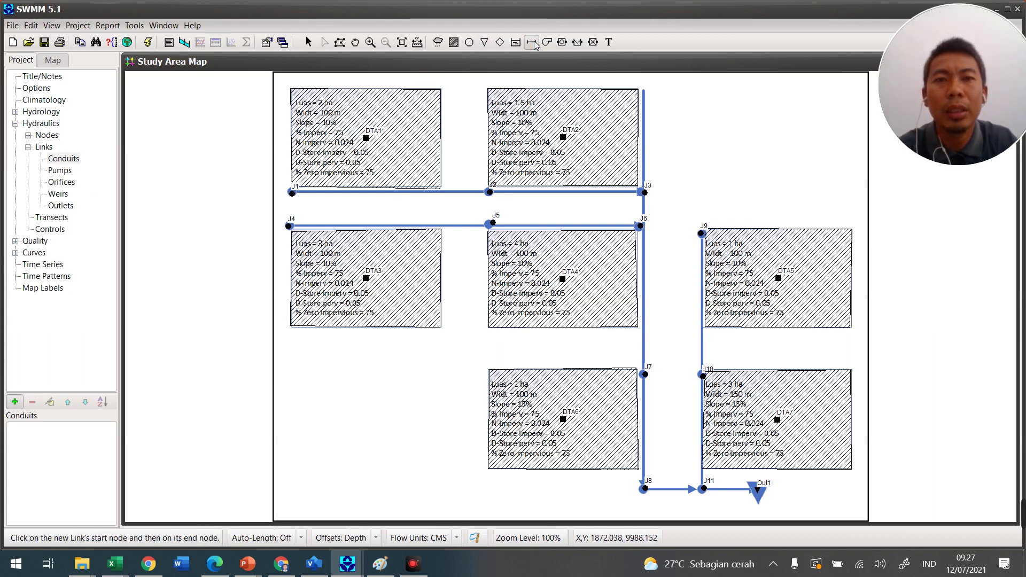
click(292, 193)
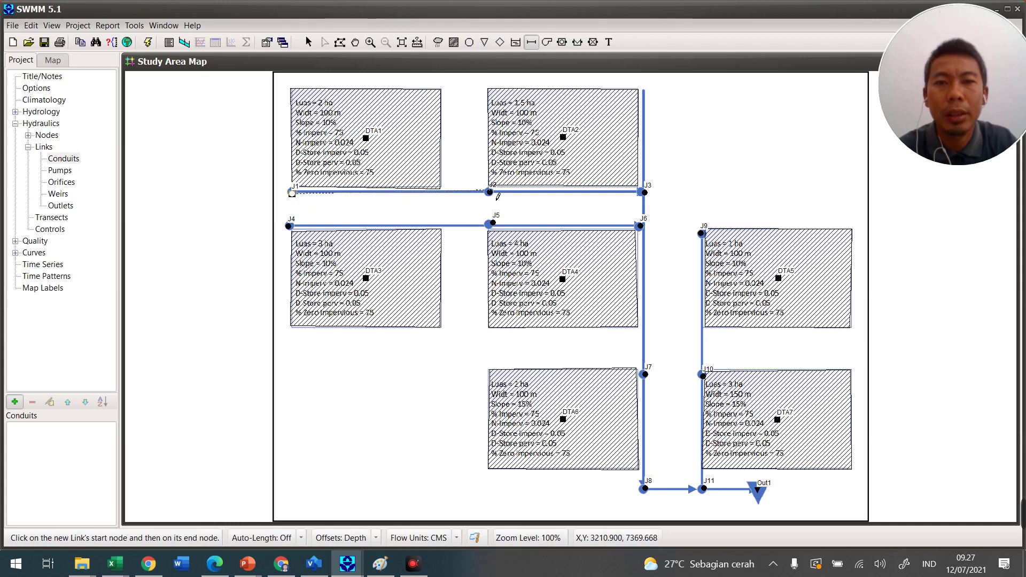
click(489, 193)
click(490, 192)
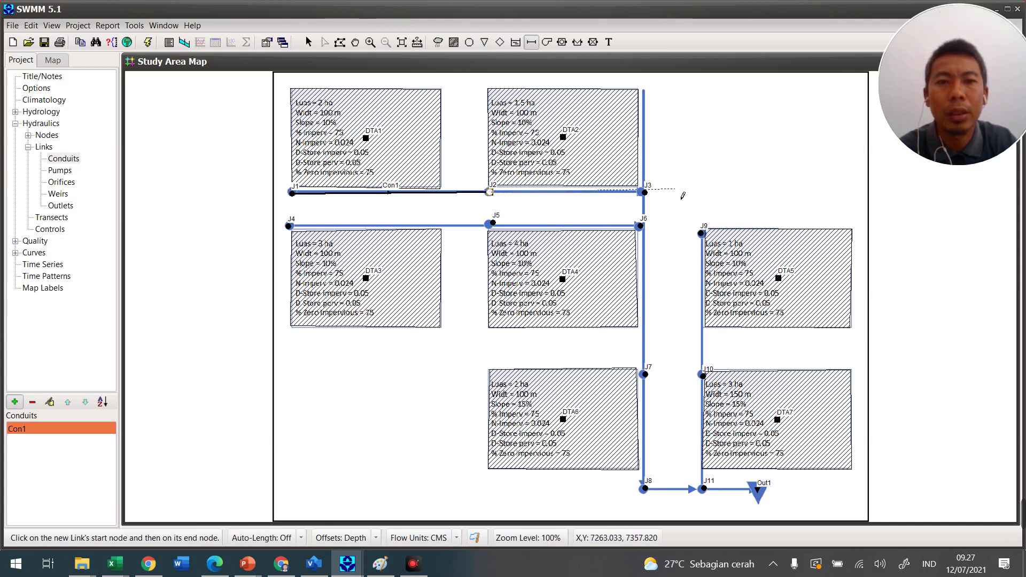
click(645, 192)
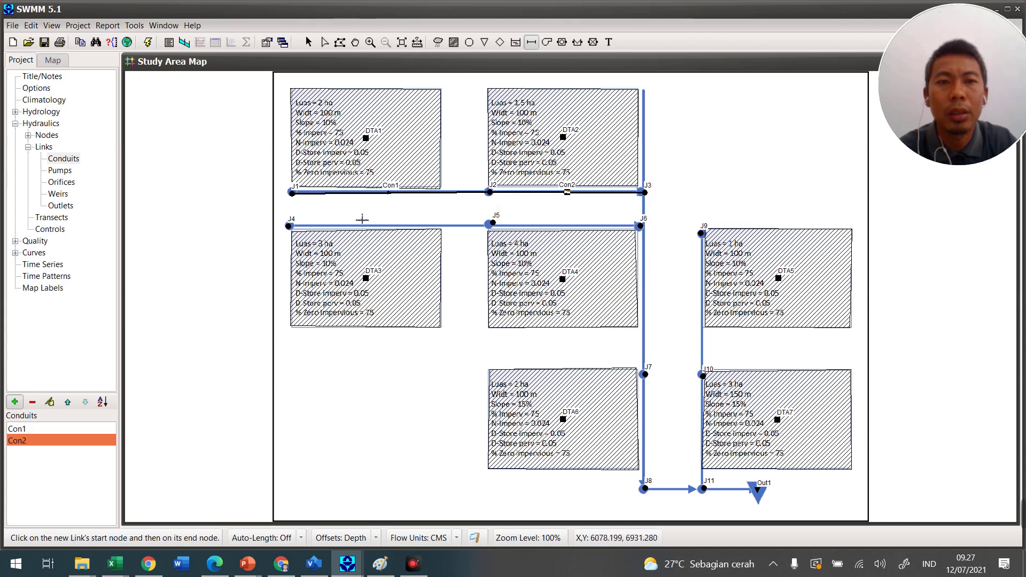
Draw conduits from J4 to J5 and from J5 to J6 along the second horizontal line.
click(293, 229)
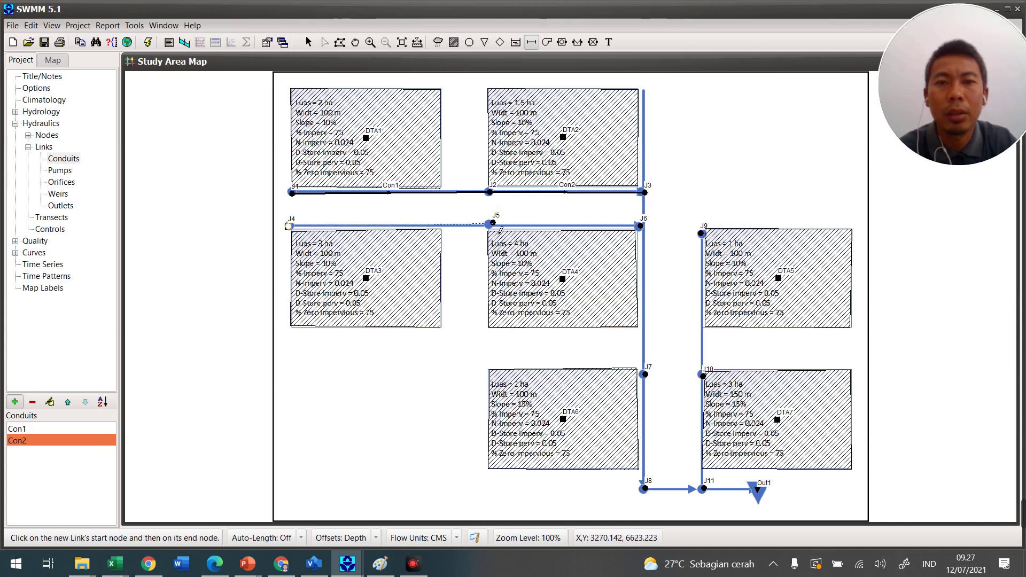
click(493, 222)
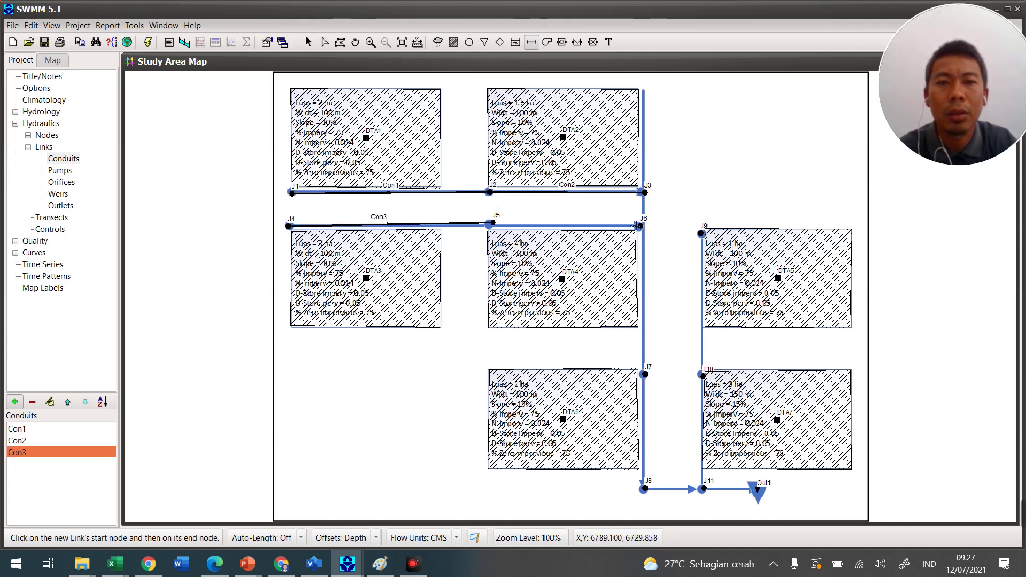
click(492, 223)
click(641, 226)
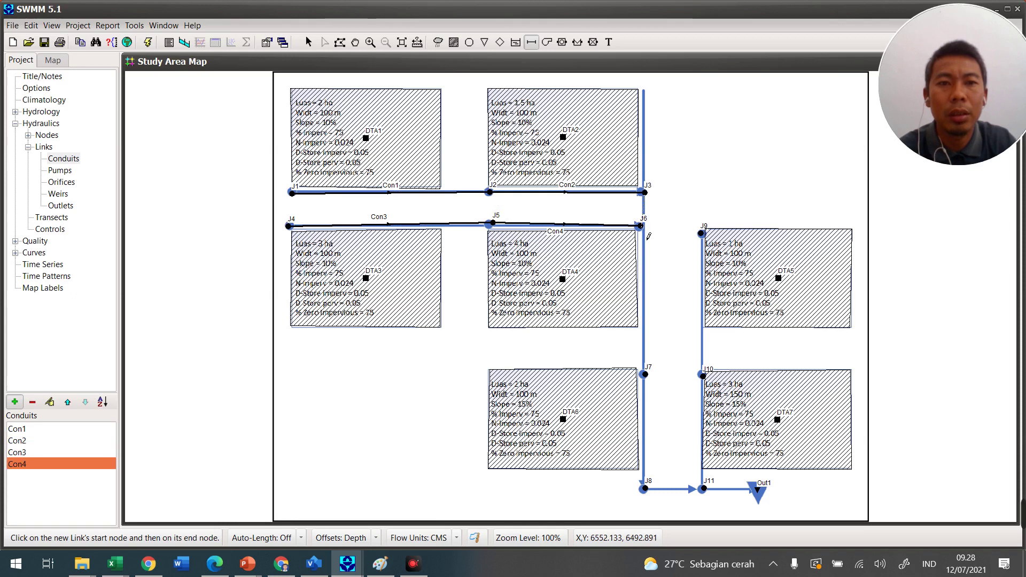
Draw conduits from J3 to J6, from J6 to J7, and from J7 to J11 with a bend at J8.
click(648, 234)
click(648, 229)
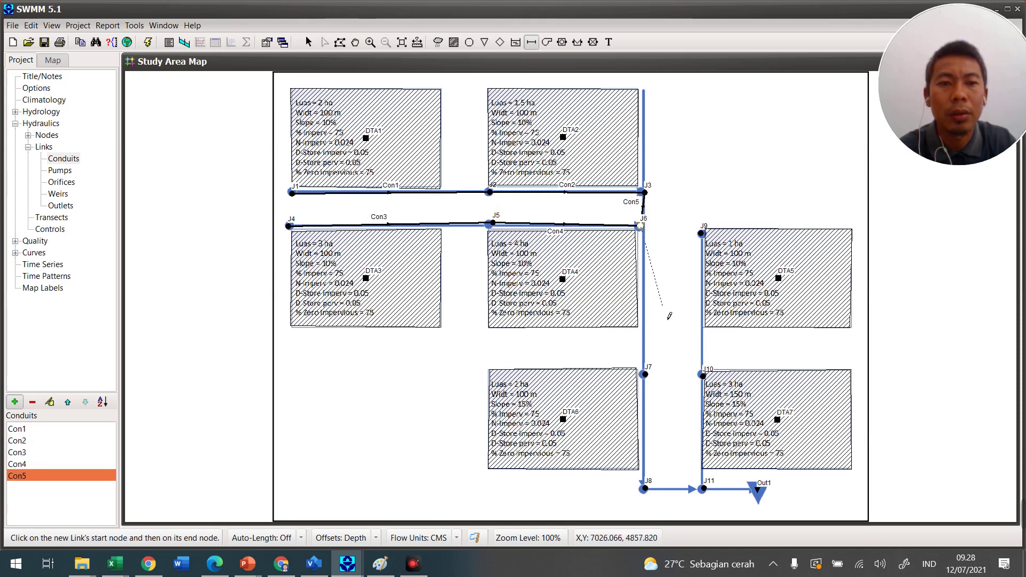
click(653, 383)
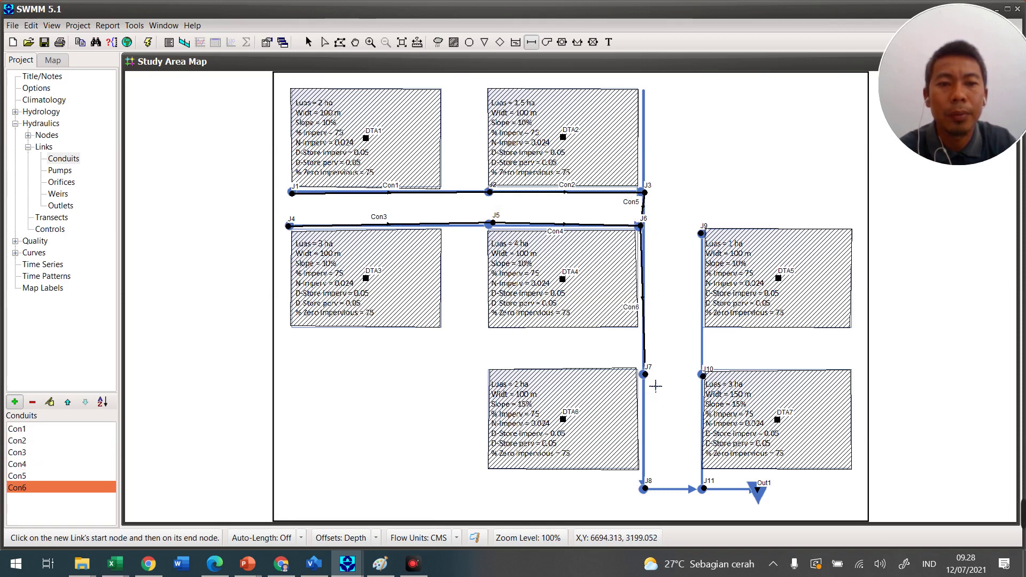
click(652, 382)
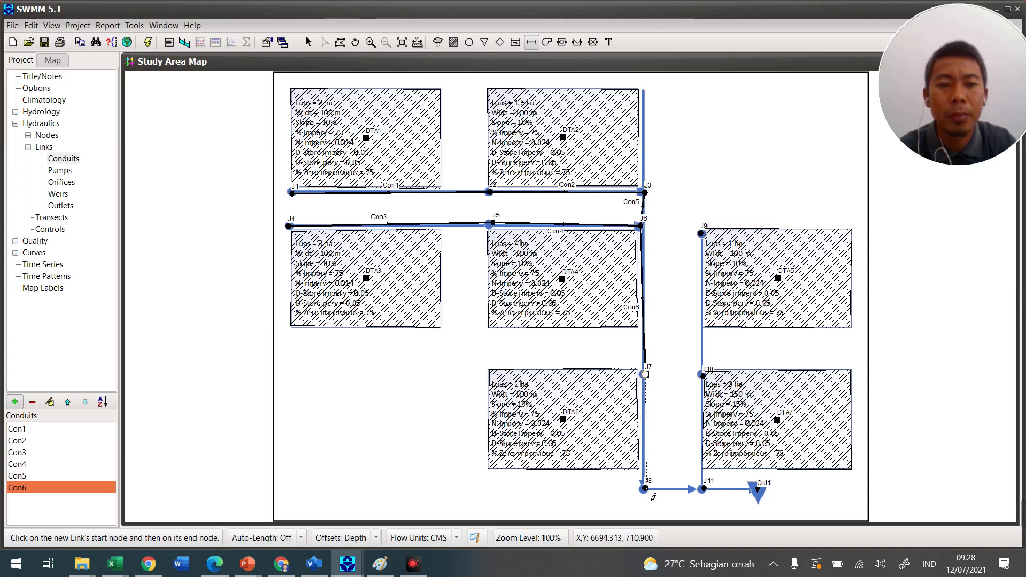
click(709, 496)
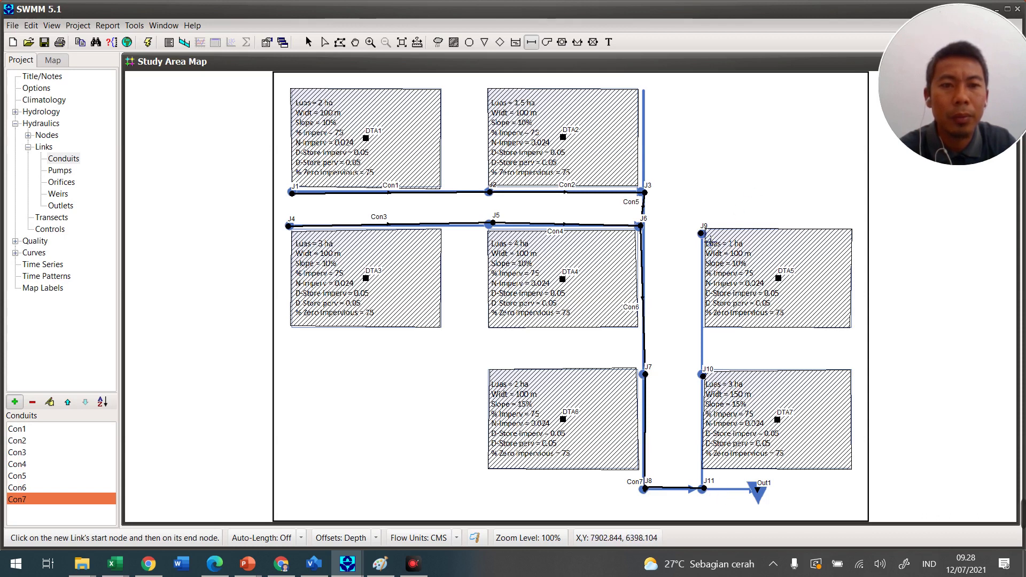
Draw conduits from J9 to J10, from J10 to J11, and from J11 to the outfall Out1.
click(702, 234)
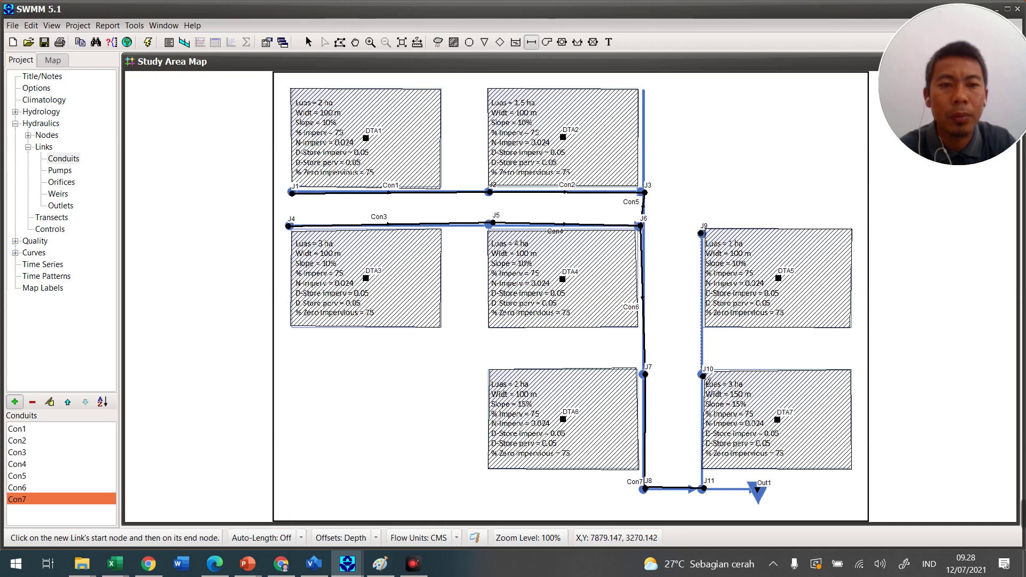
click(702, 374)
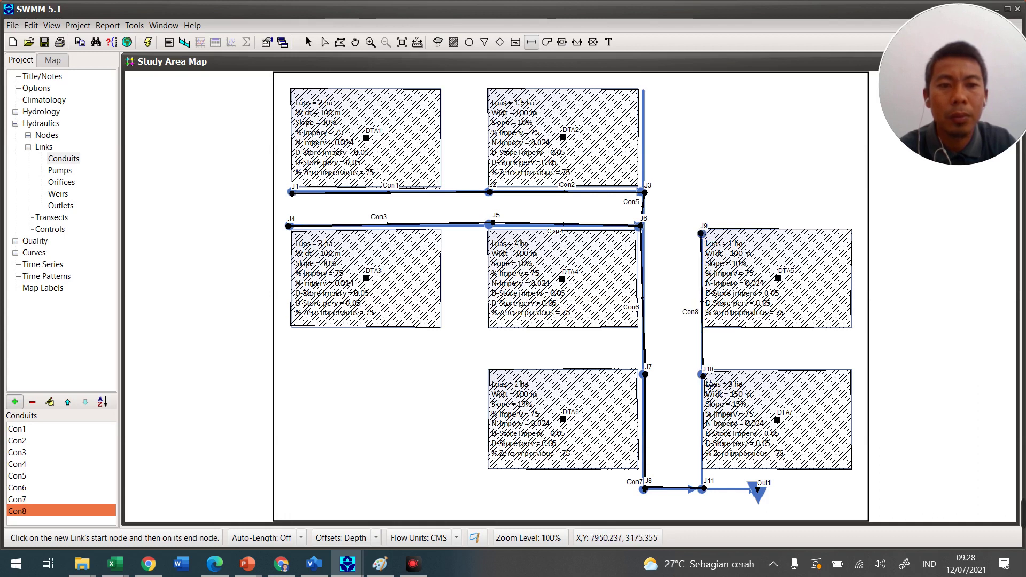
click(702, 375)
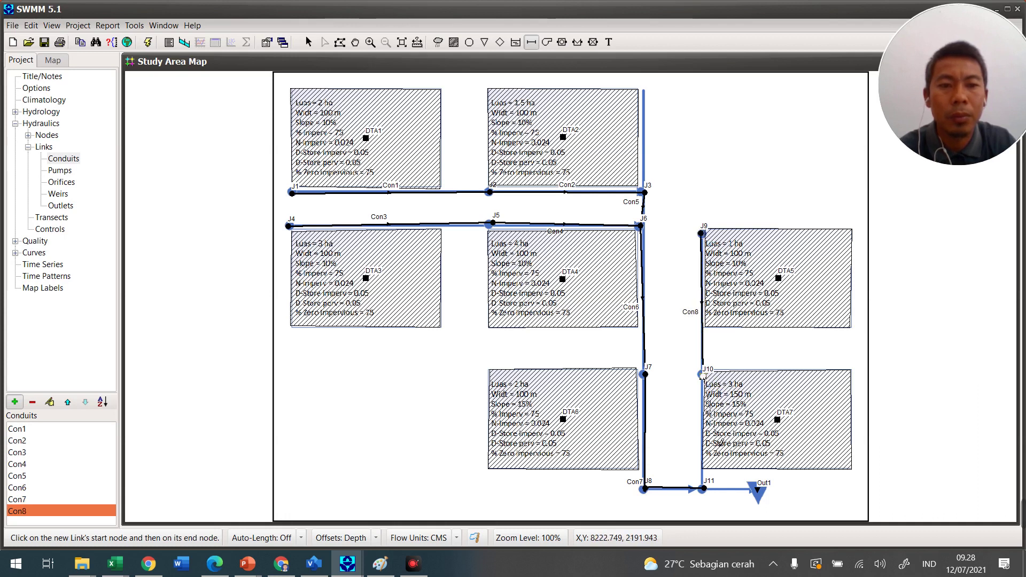
click(702, 488)
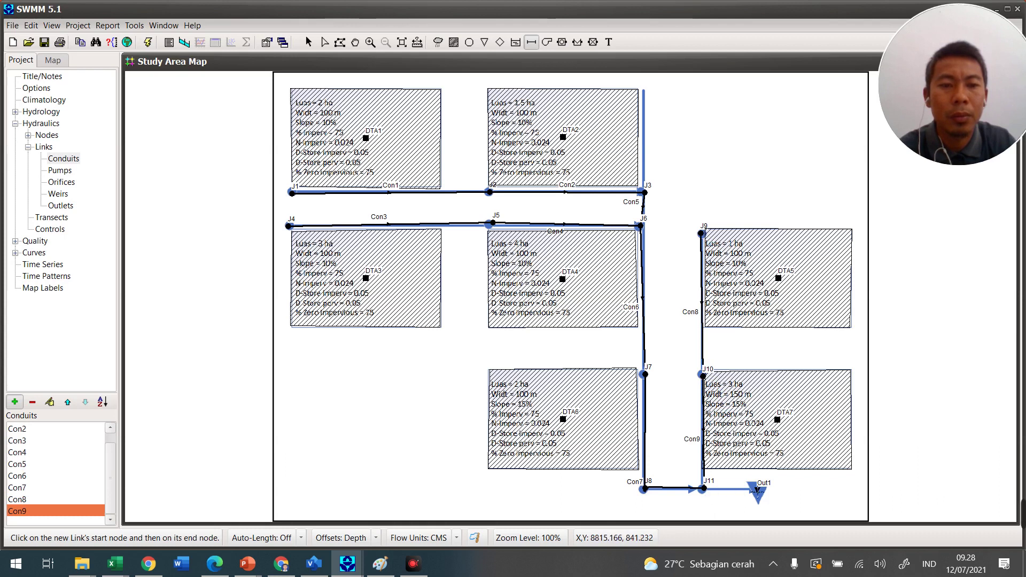
click(703, 489)
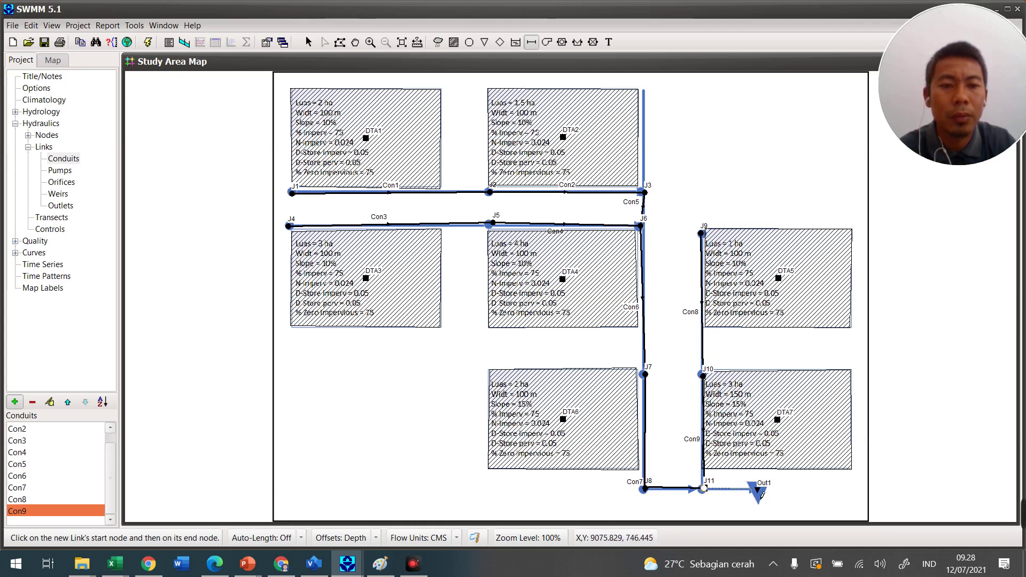
click(759, 492)
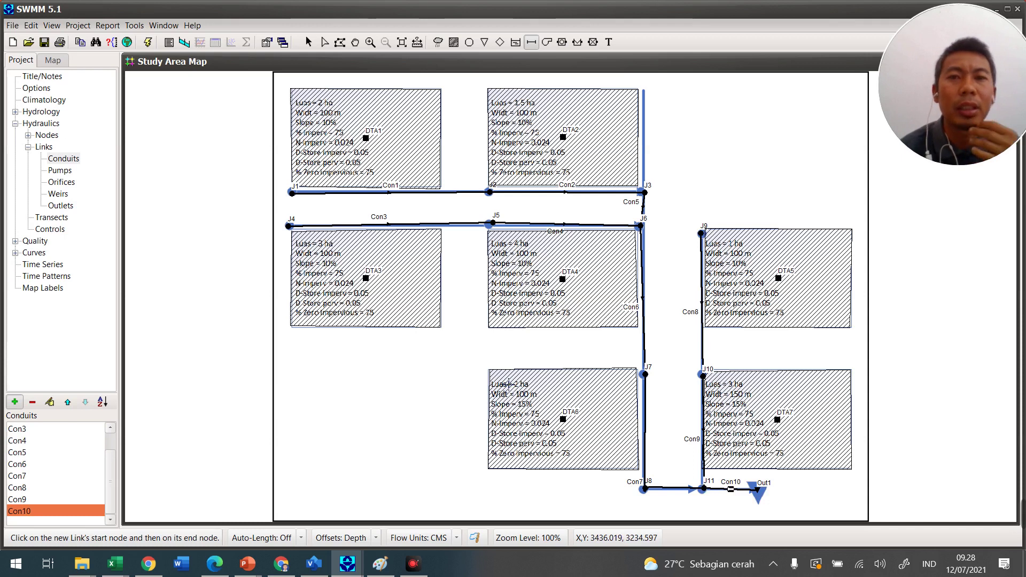
Place a rain gage in the empty map area to the right of the 1.5 ha subcatchment.
click(438, 42)
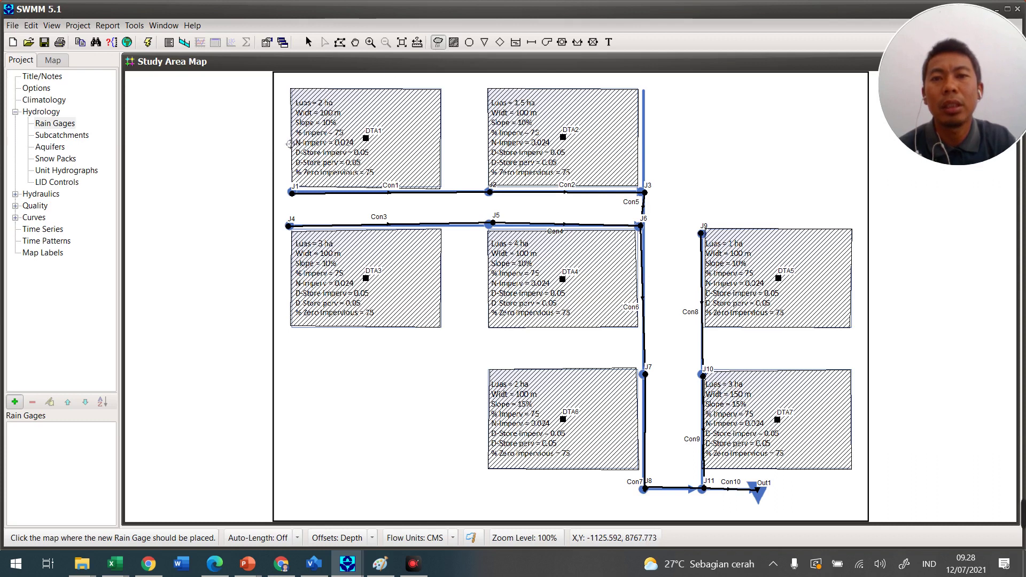
click(709, 108)
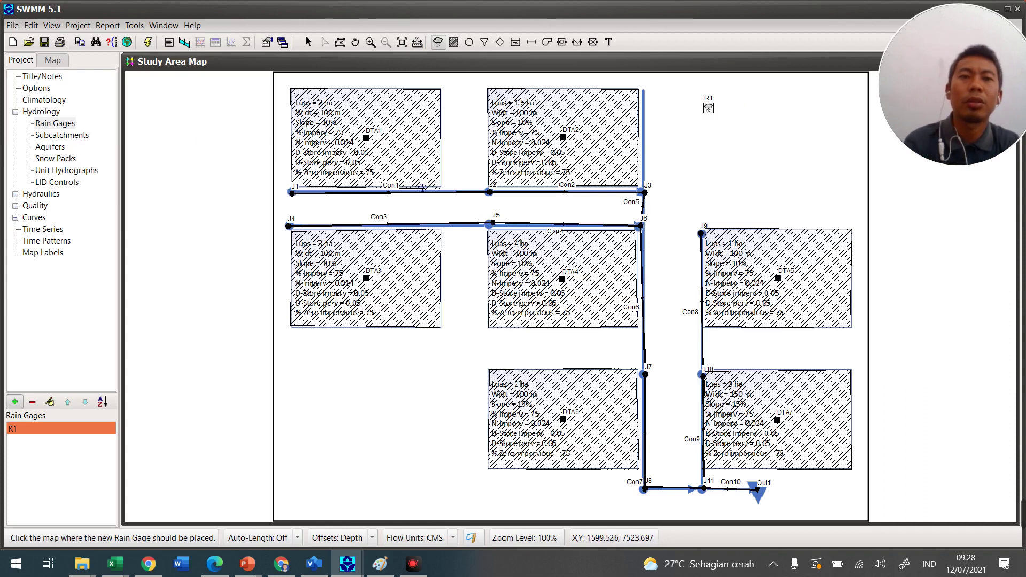
click(307, 42)
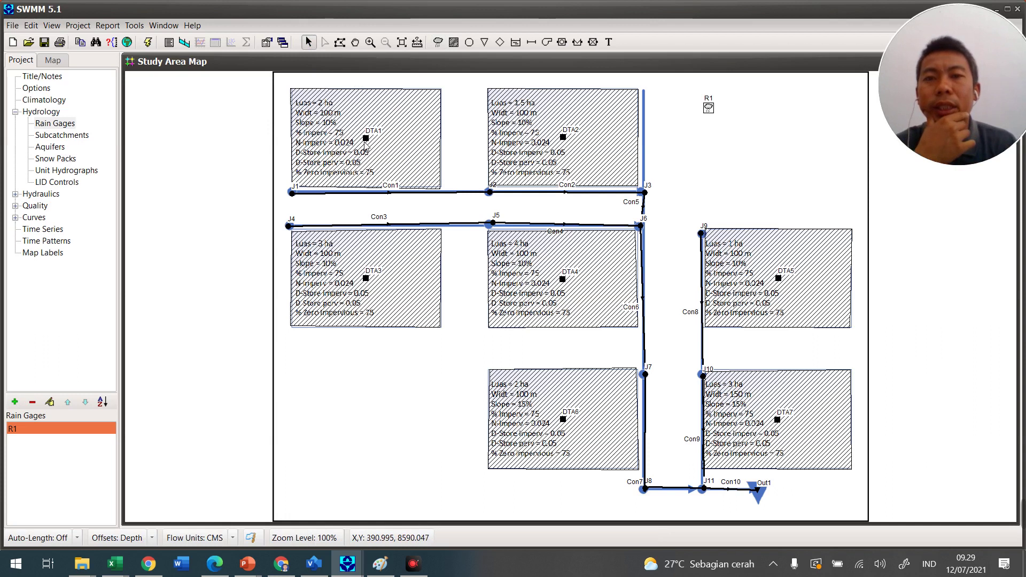
Assign rain gage R1 to subcatchment DTA1 in its properties.
click(366, 138)
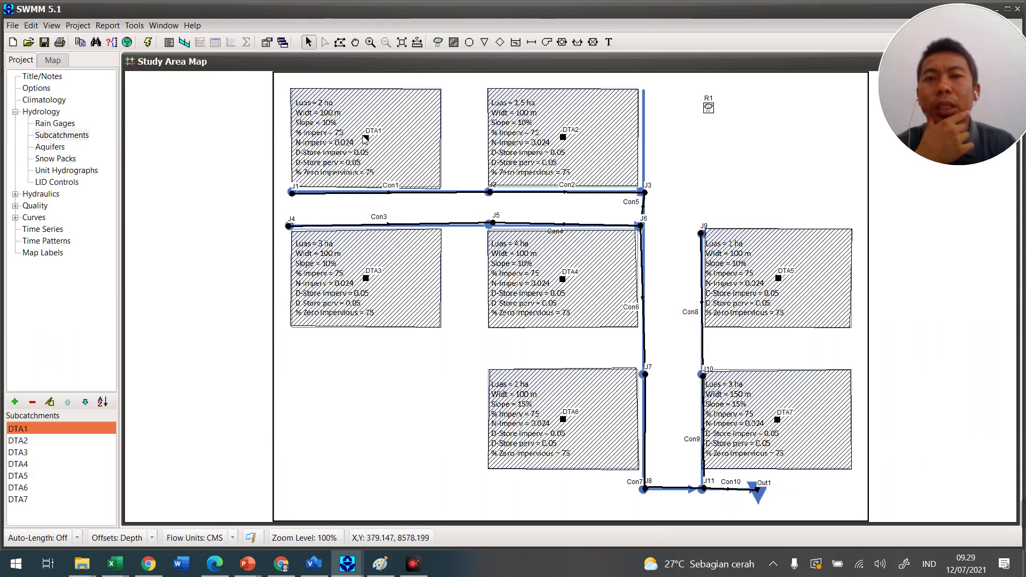
double_click(367, 140)
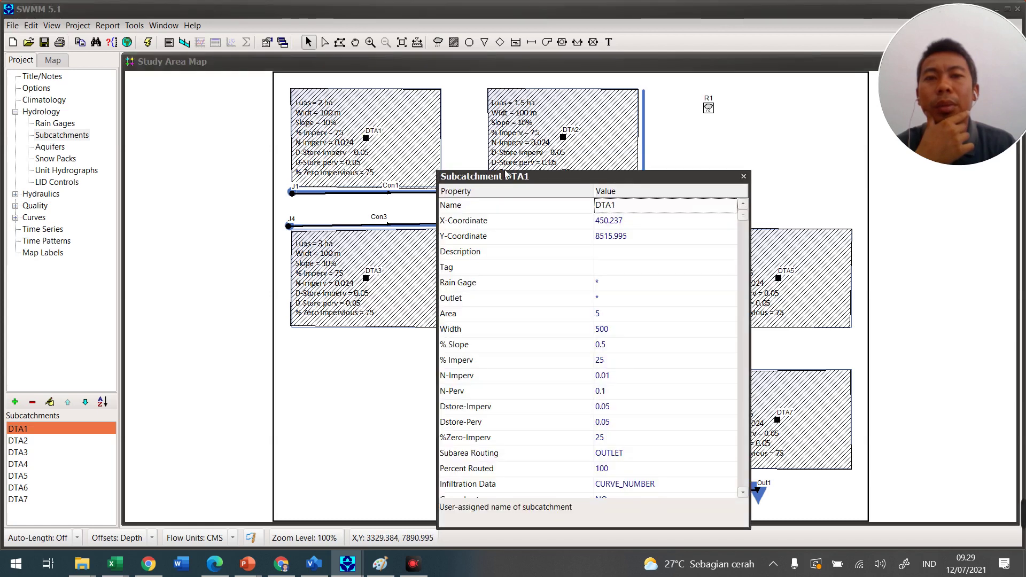
drag(555, 181, 618, 97)
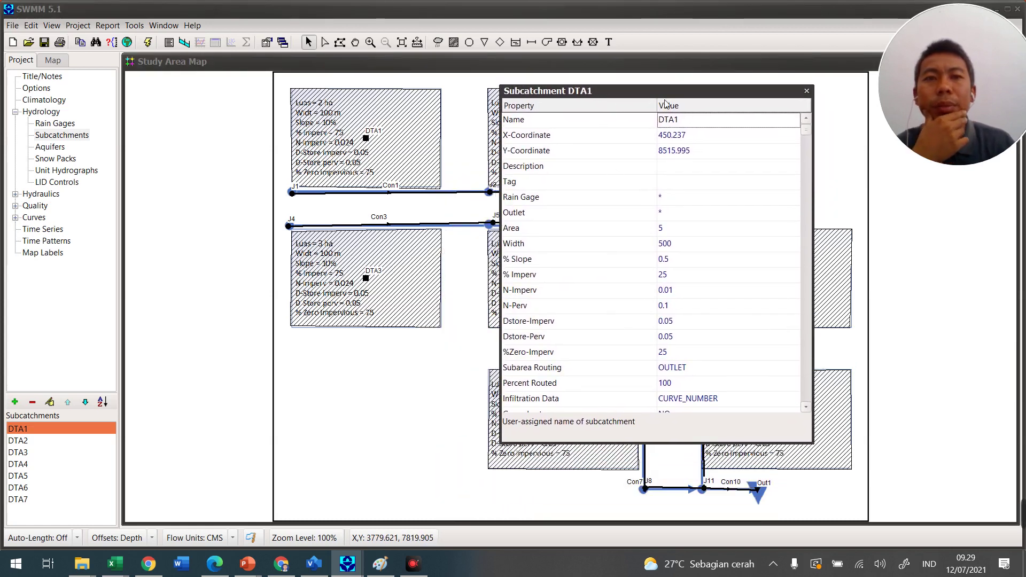
drag(661, 88, 579, 172)
click(630, 284)
click(713, 281)
click(650, 293)
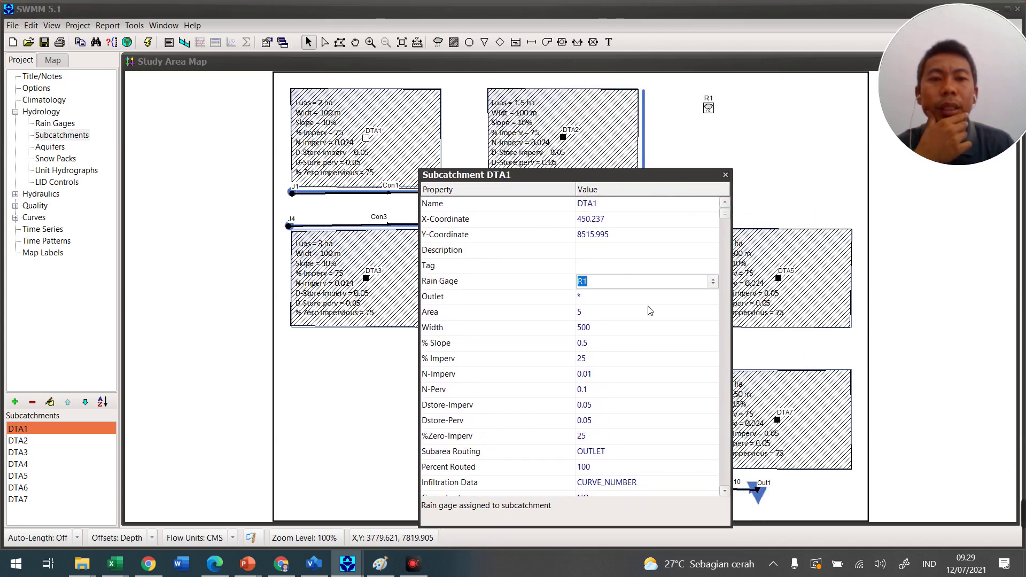
Set subcatchment DTA1's outlet to J1, its area to 2 ha and its width to 100 m.
click(612, 297)
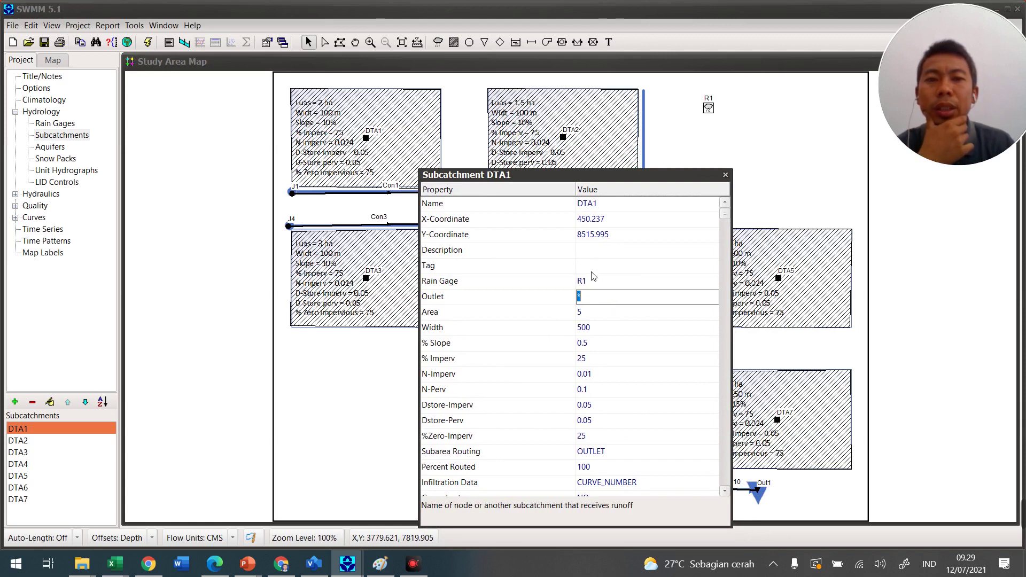
text(J1)
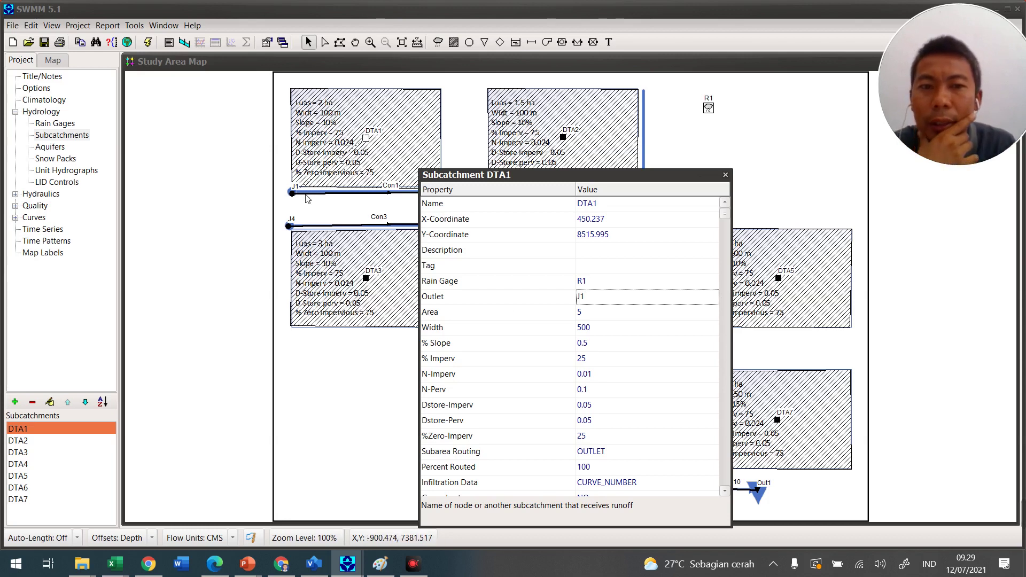
click(592, 315)
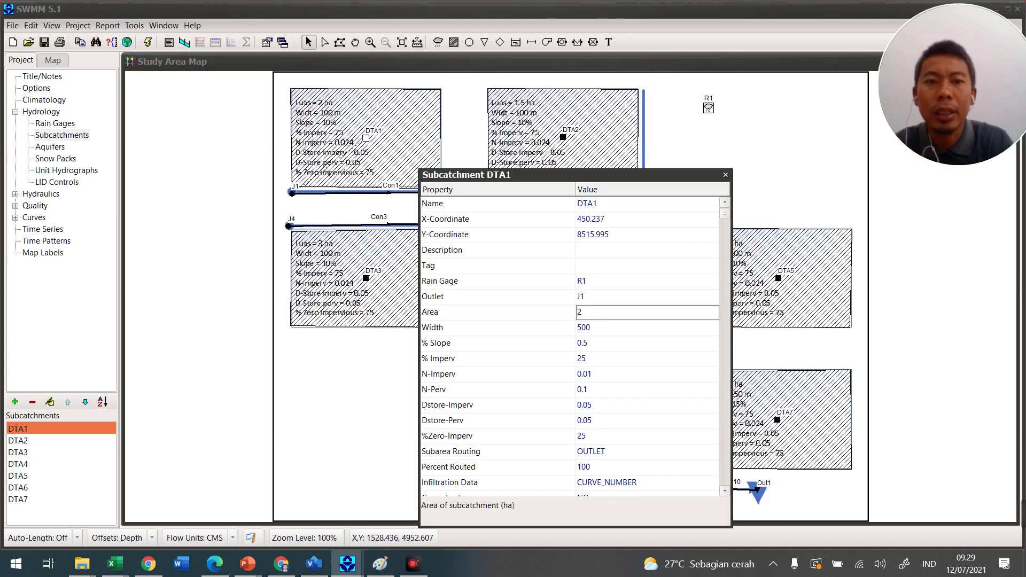
key(Return)
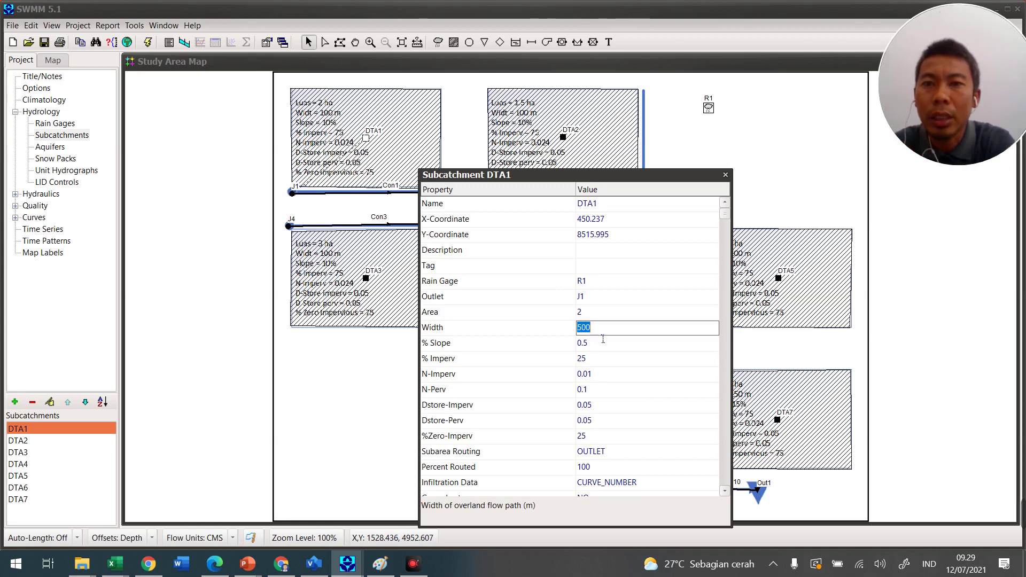
text(00)
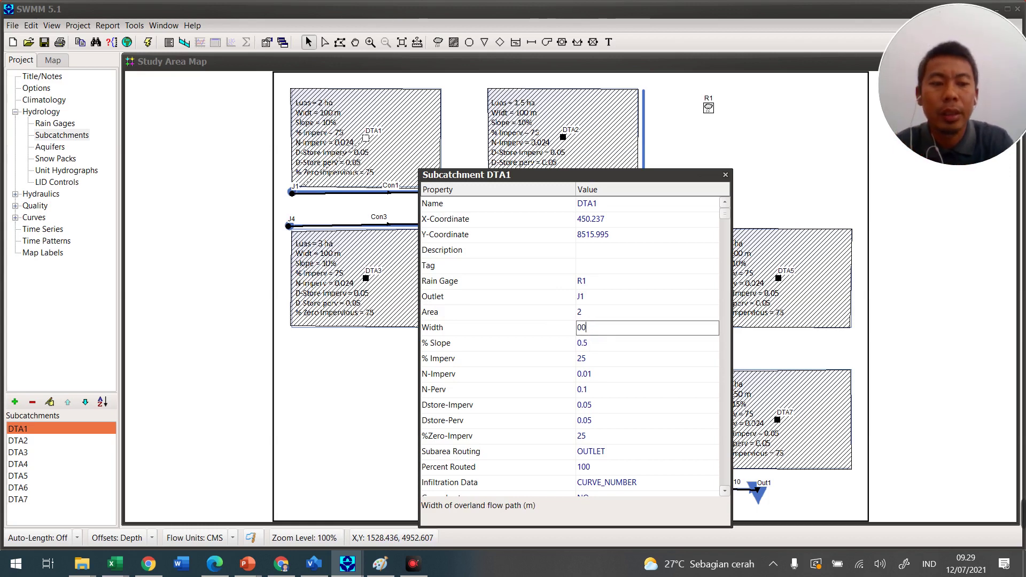
text(10)
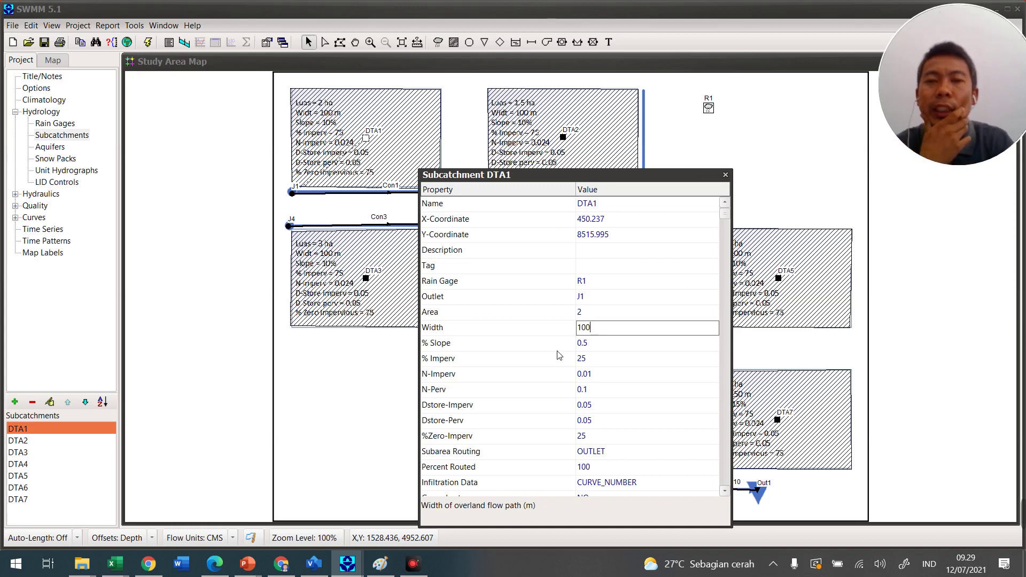
Set DTA1's slope to 10%, impervious area to 75% and impervious Manning's N to 0.024.
click(596, 348)
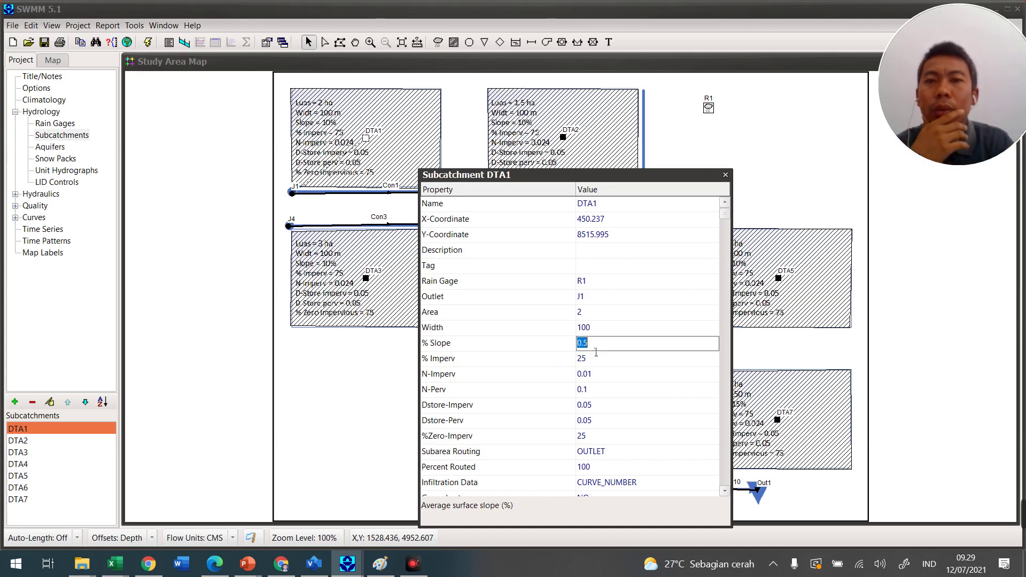
text(10)
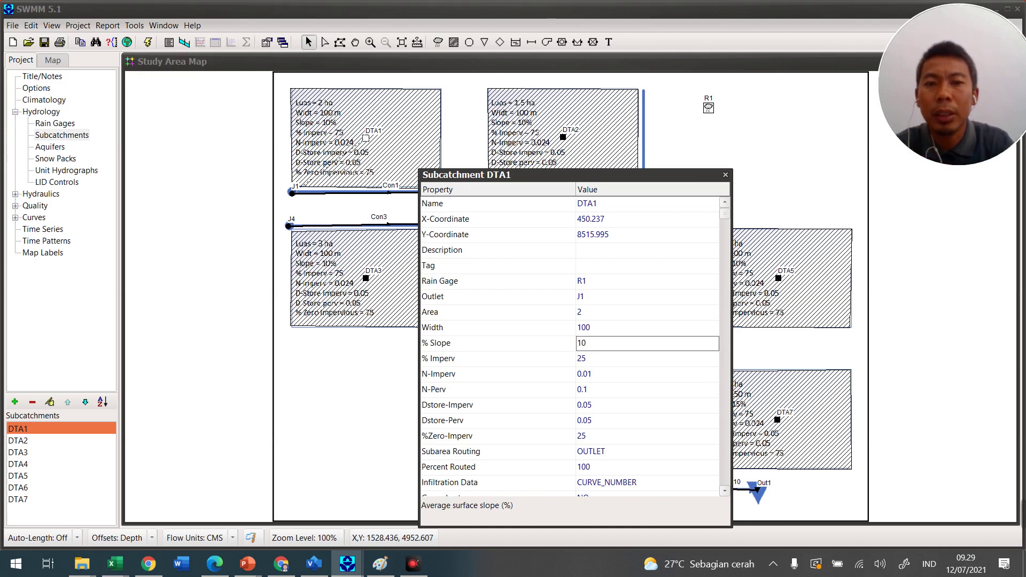
click(588, 363)
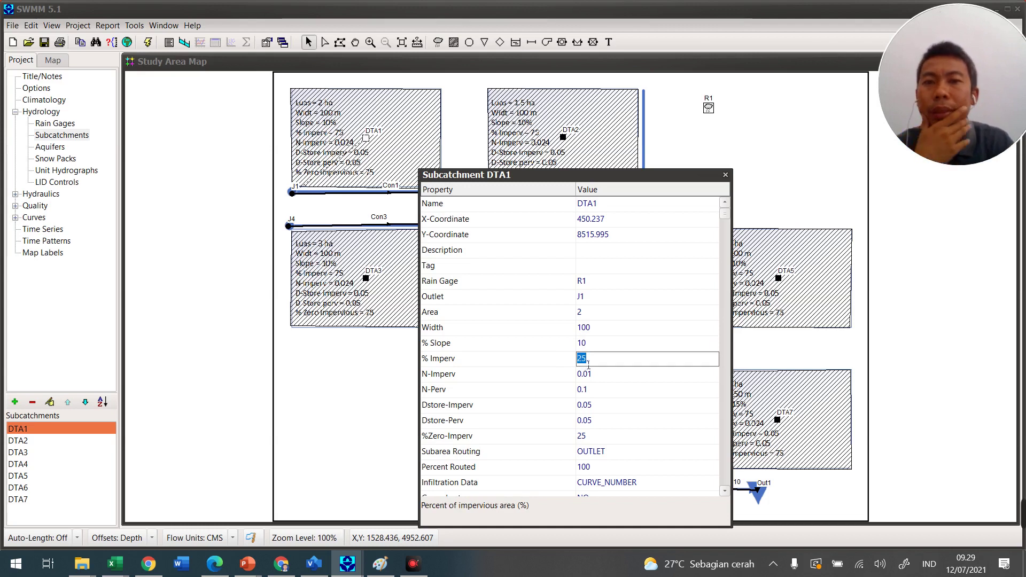
text(75)
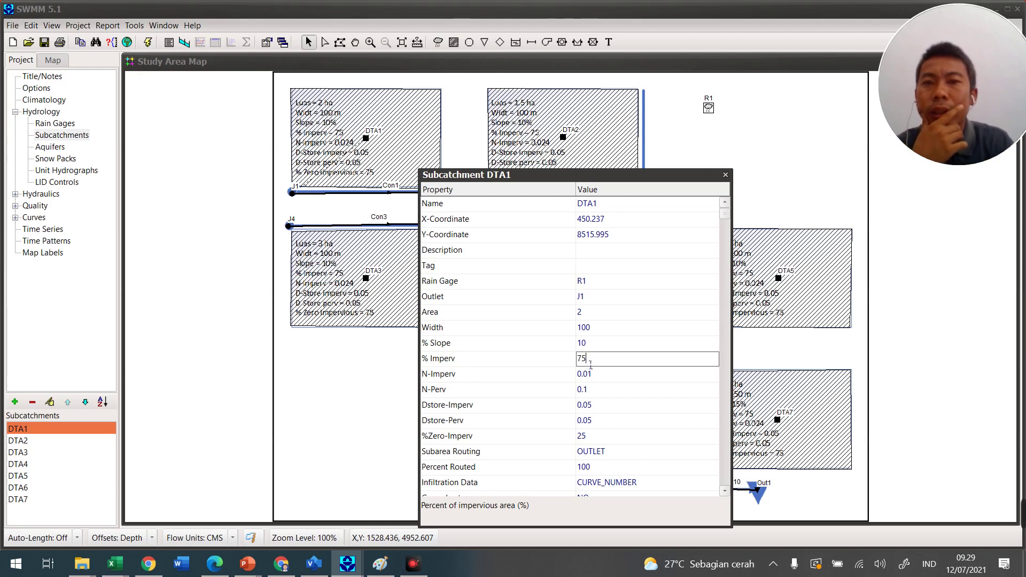
click(601, 377)
click(603, 379)
key(BackSpace)
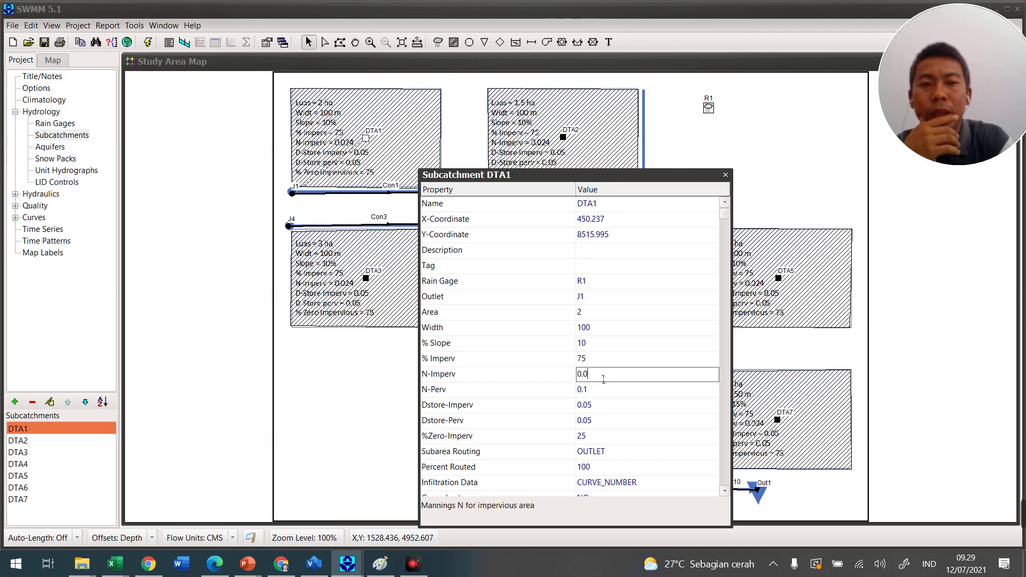
text(24)
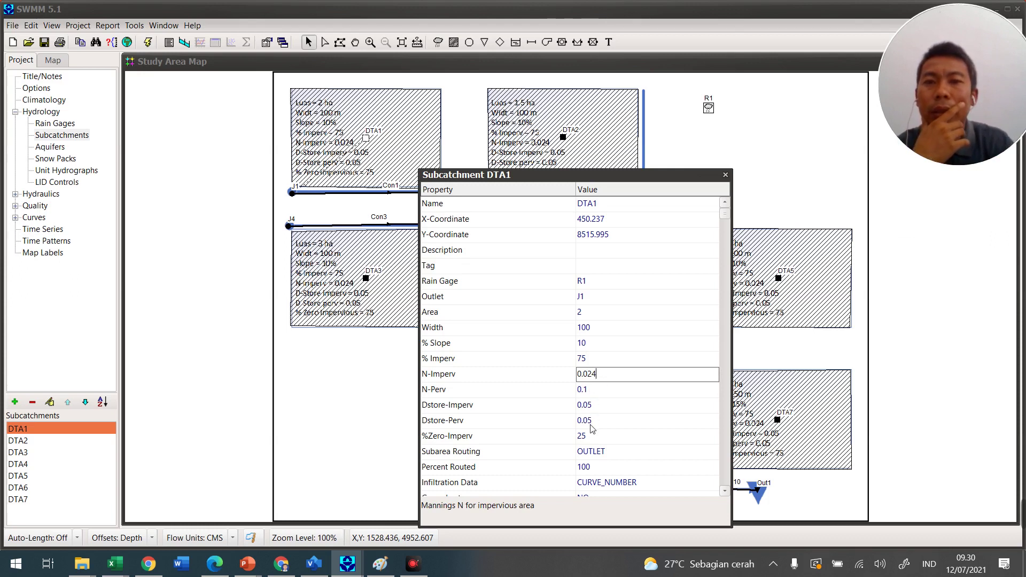
Review DTA1's remaining properties, from pervious Manning's N down to the infiltration pattern.
key(Down)
key(Down)
key(Down)
key(Down)
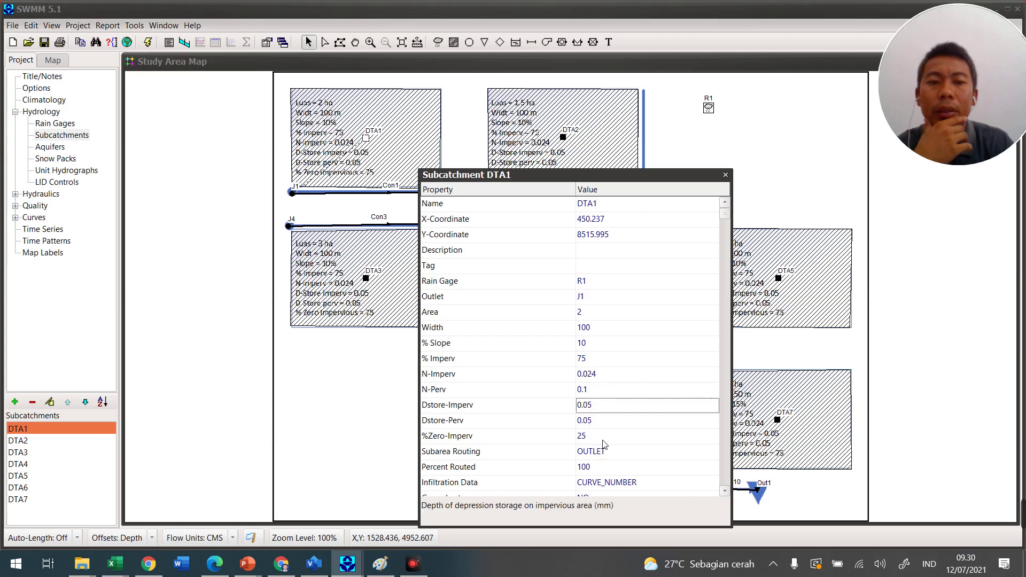
key(Down)
key(Down)
key(Down)
key(Down)
key(Down)
key(Down)
key(Down)
key(Down)
key(Down)
key(Down)
key(Down)
key(Down)
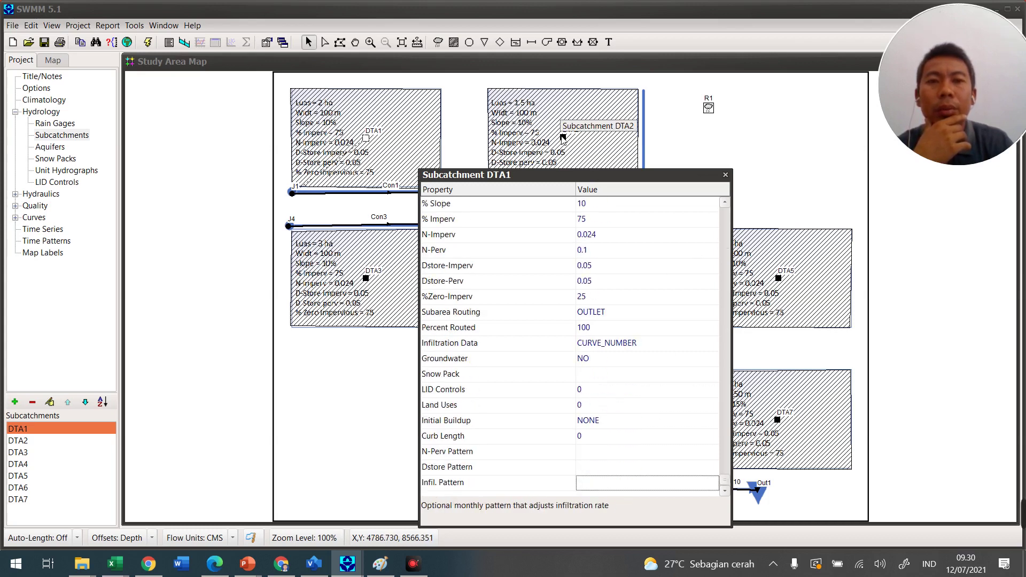
Assign rain gage R1 and outlet J2 to subcatchment DTA2 in its properties.
click(561, 109)
key(Up)
key(Up)
key(Up)
key(Up)
key(Up)
key(Up)
key(Up)
key(Up)
key(Up)
key(Up)
key(Up)
key(Up)
key(Up)
key(Up)
key(Up)
key(Up)
key(Up)
key(Up)
key(Up)
key(Up)
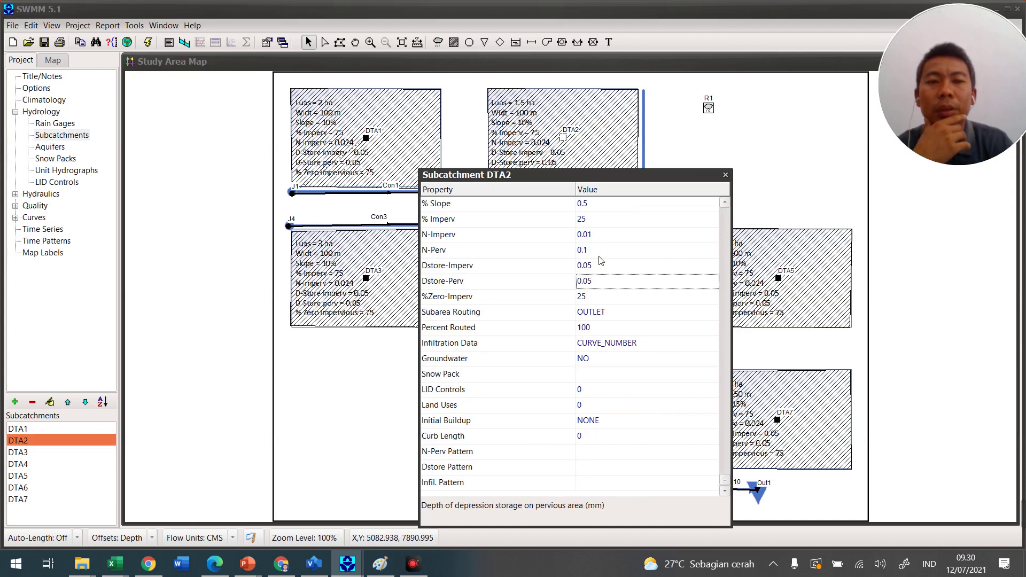
key(Up)
key(Up)
key(Up)
click(604, 265)
click(714, 267)
click(677, 288)
click(679, 287)
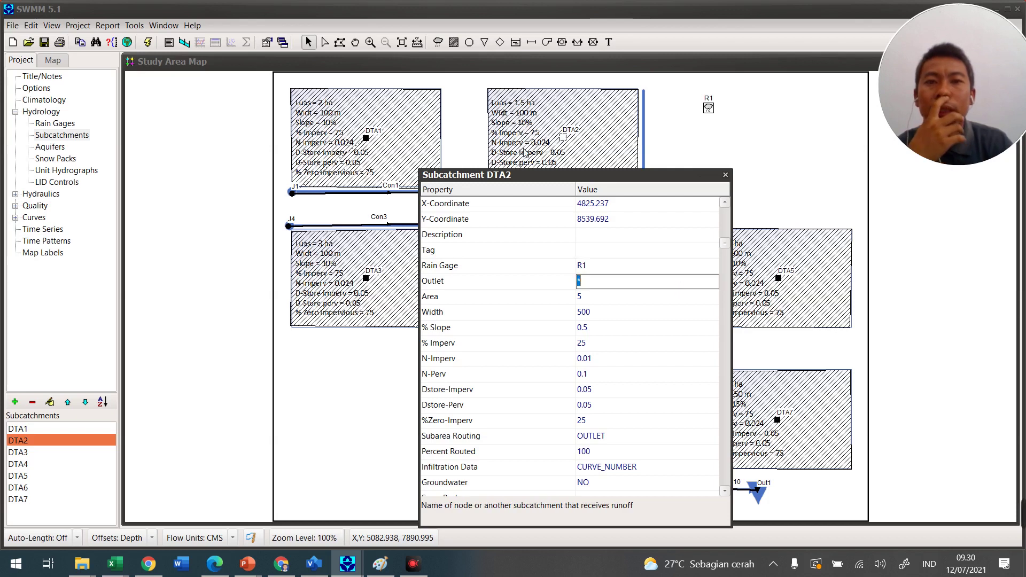
drag(557, 175, 715, 182)
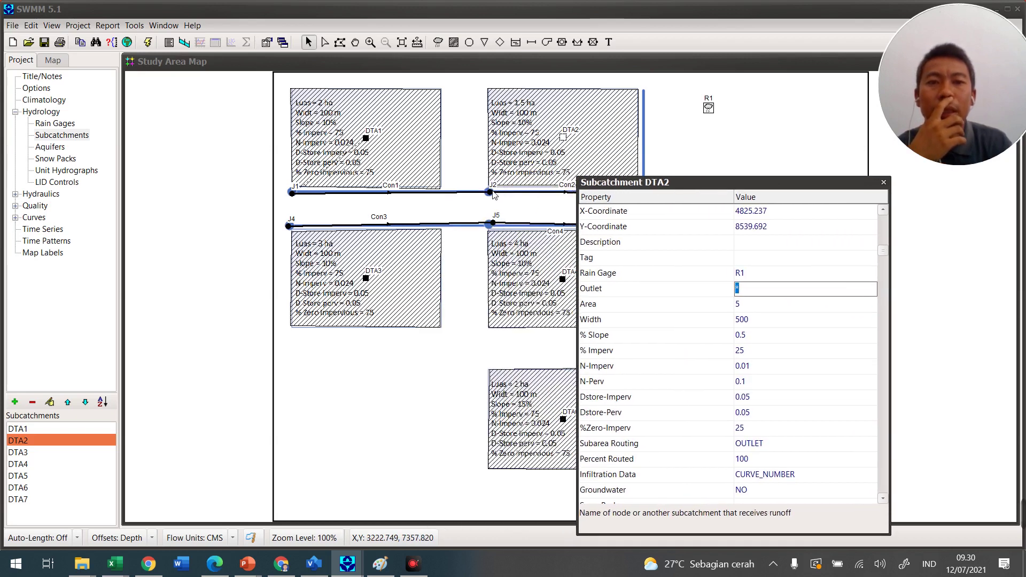
text(J2)
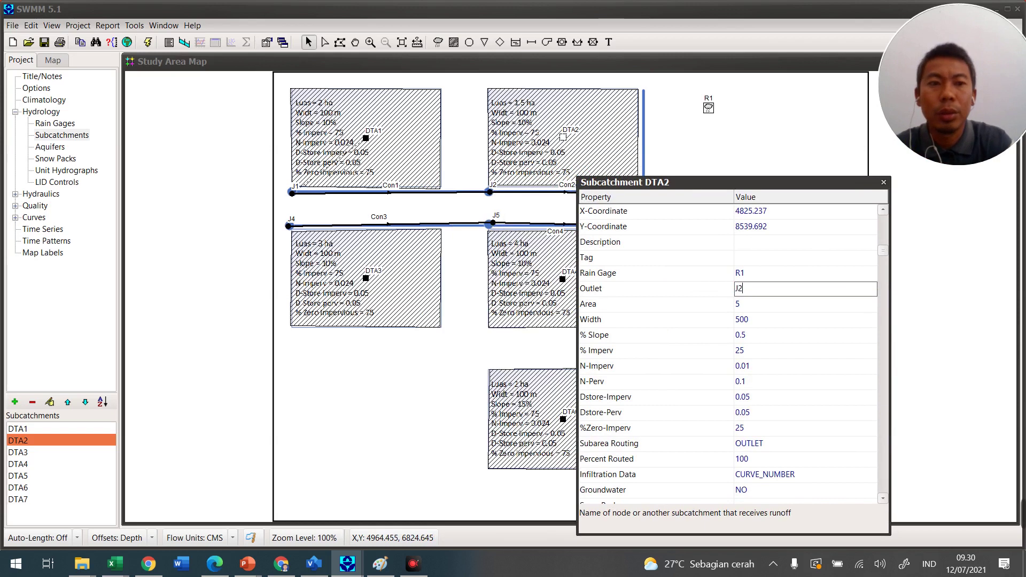
Set DTA2's area to 1.5 ha, width to 100 m and slope to 10%.
click(755, 307)
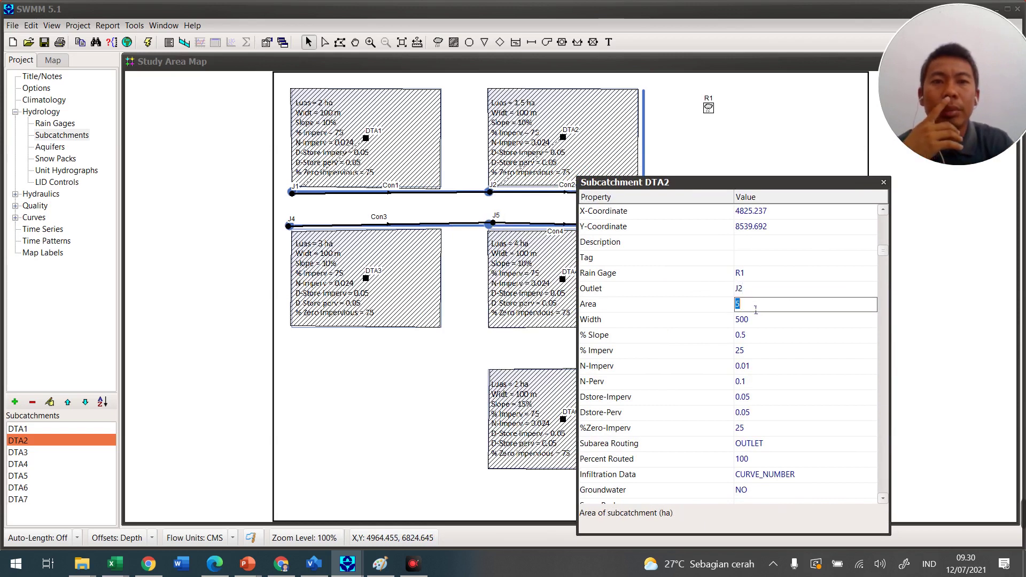
text(1.5)
click(755, 323)
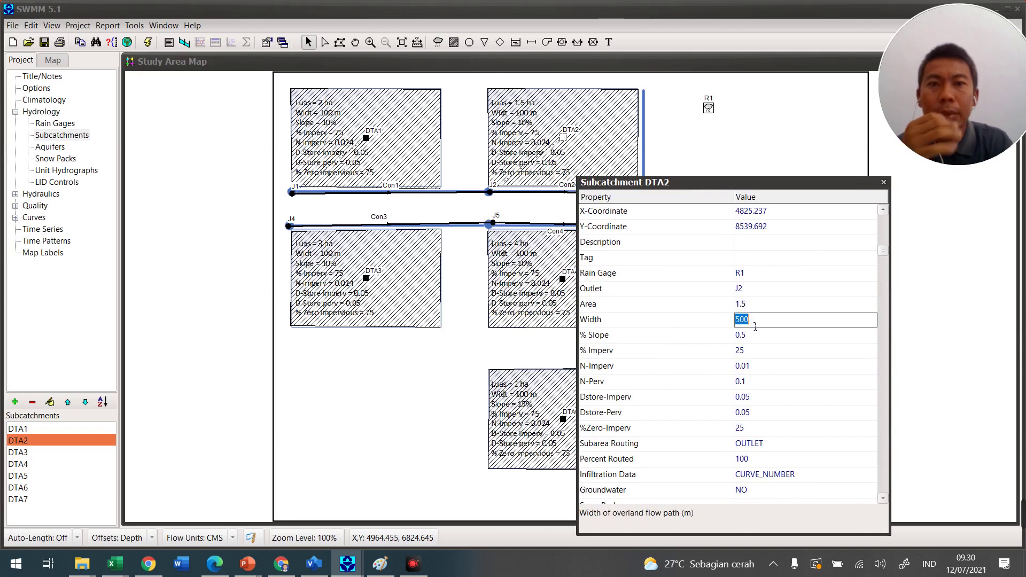
text(100)
click(758, 335)
text(10)
Set DTA2's impervious area to 75% and its impervious Manning's N to 0.024.
click(748, 352)
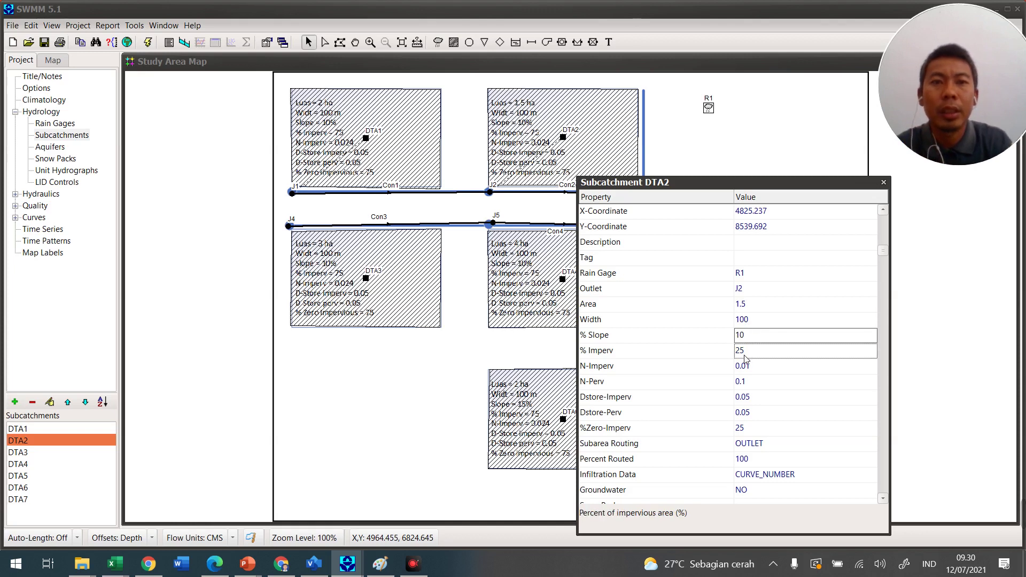
text(75)
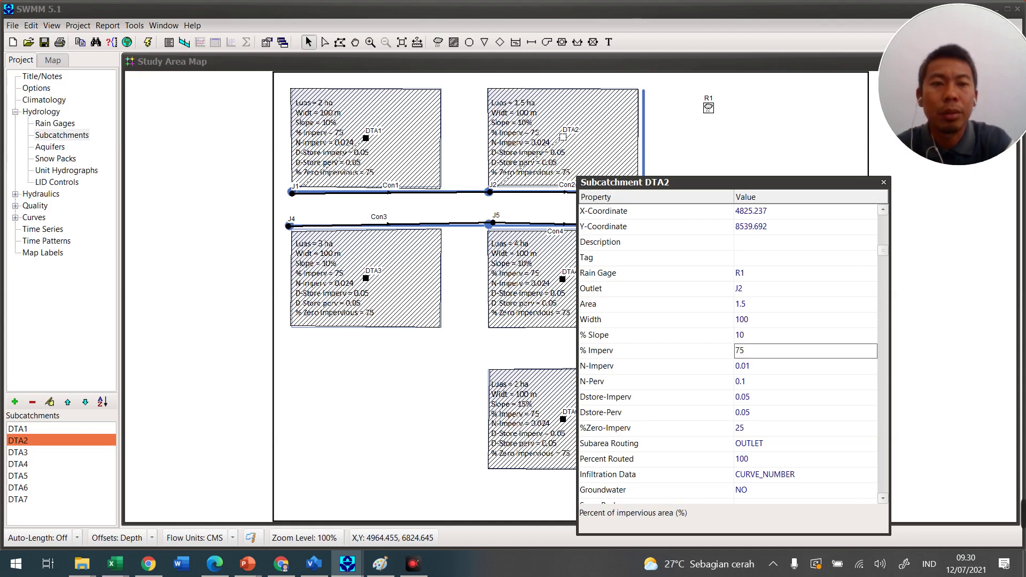
click(769, 369)
click(772, 370)
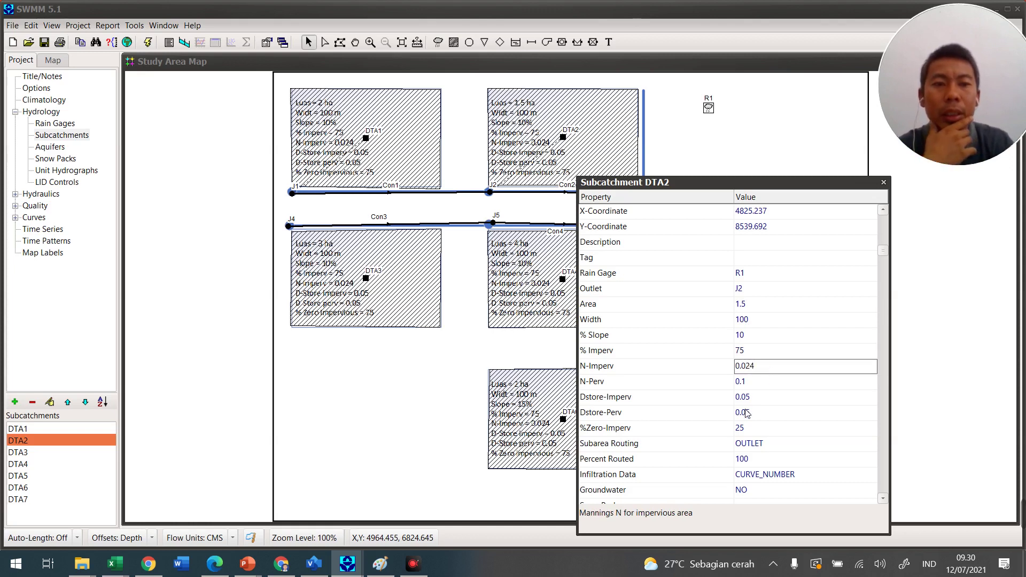
Move the property window clear of the map and assign rain gage R1 and outlet J4 to subcatchment DTA3.
drag(696, 183, 812, 158)
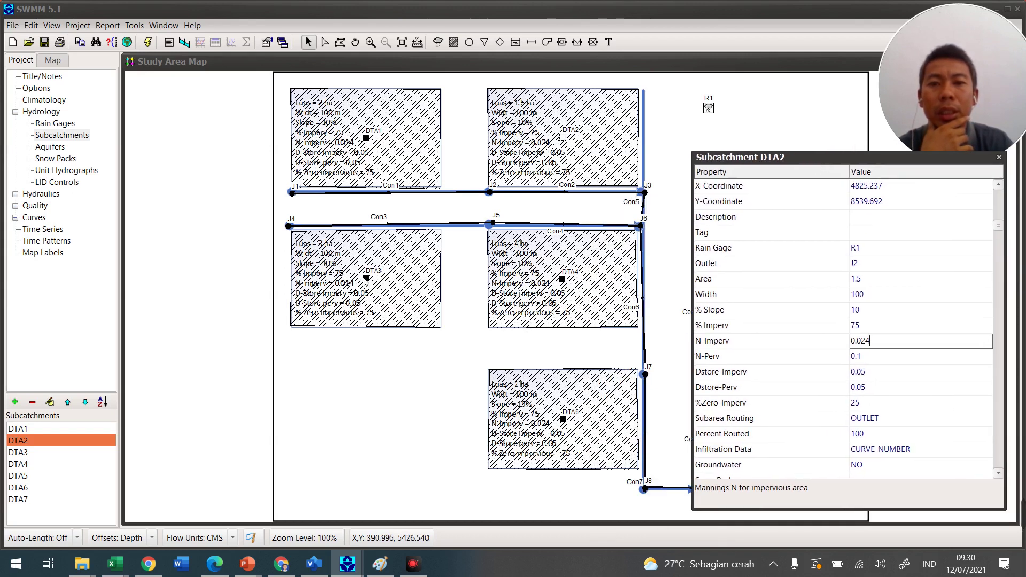
click(365, 279)
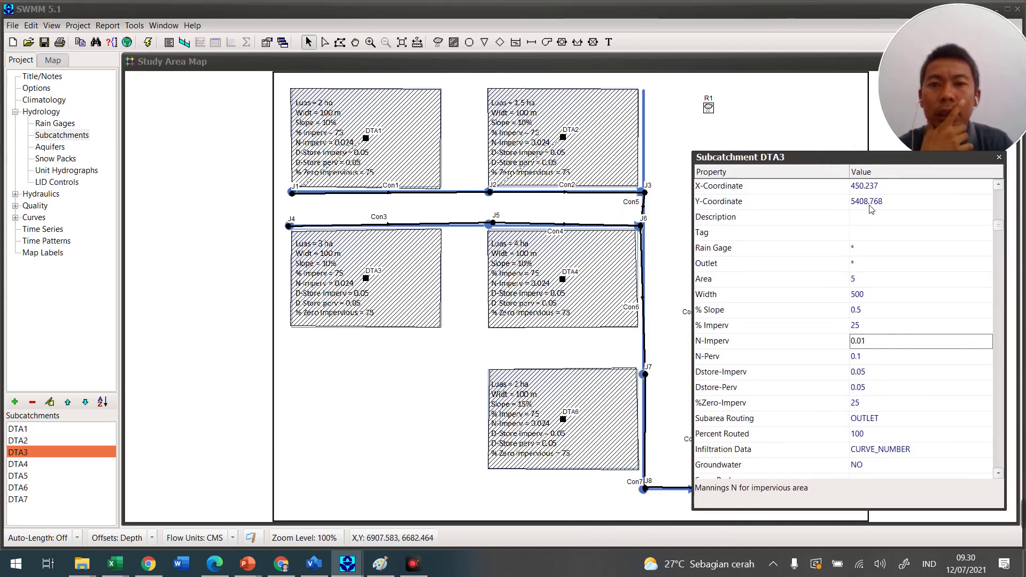
click(871, 248)
click(986, 248)
click(901, 262)
click(897, 270)
click(896, 269)
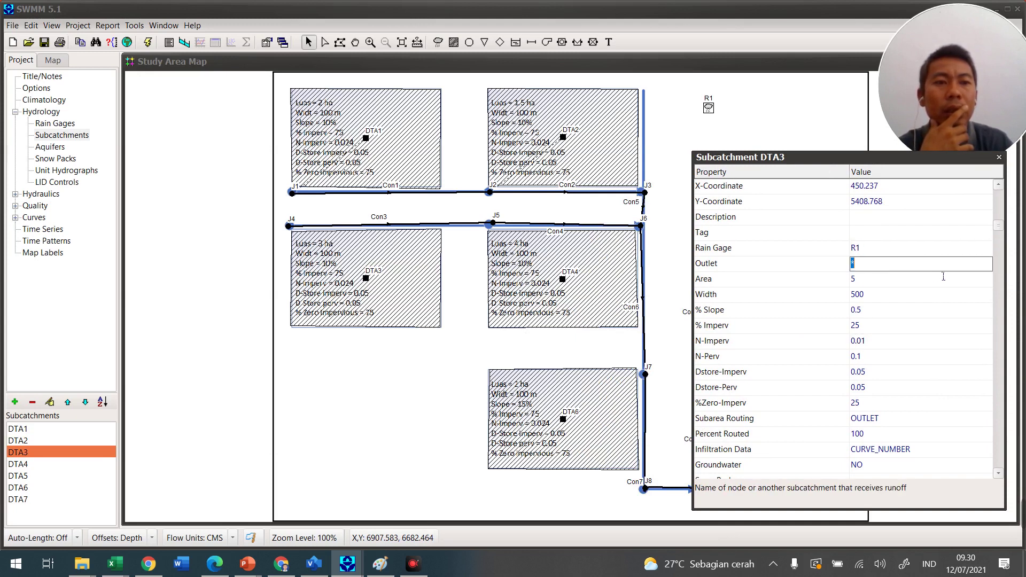
text(J4)
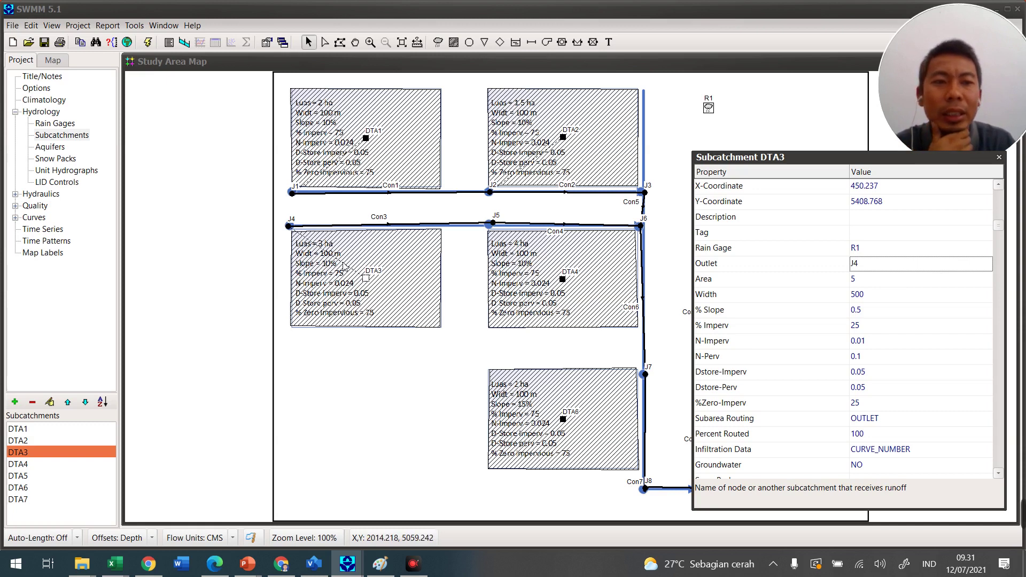
Set DTA3's area to 3 ha, width to 100 m, slope to 10% and impervious area to 75%.
click(872, 285)
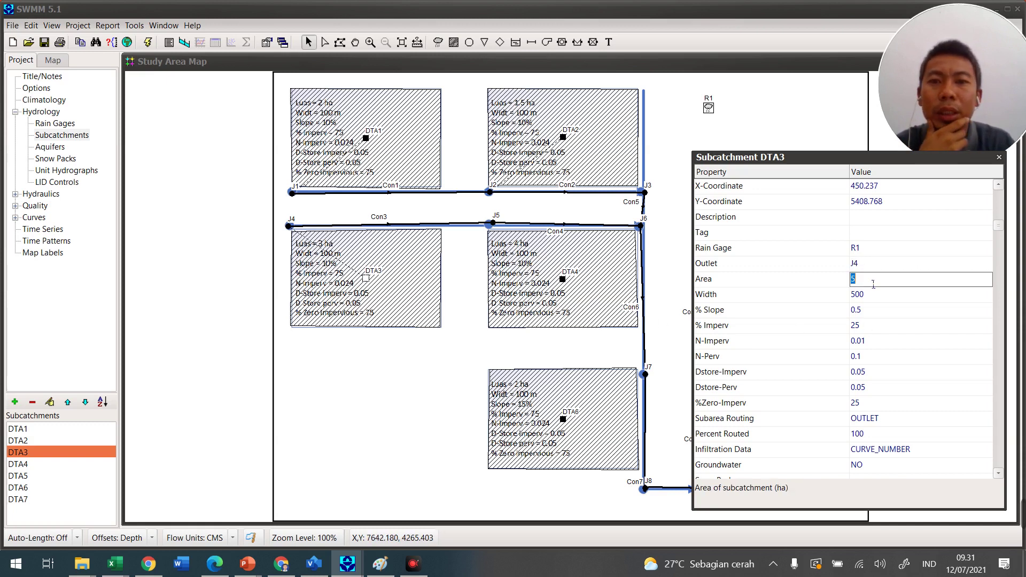
click(869, 295)
text(1)
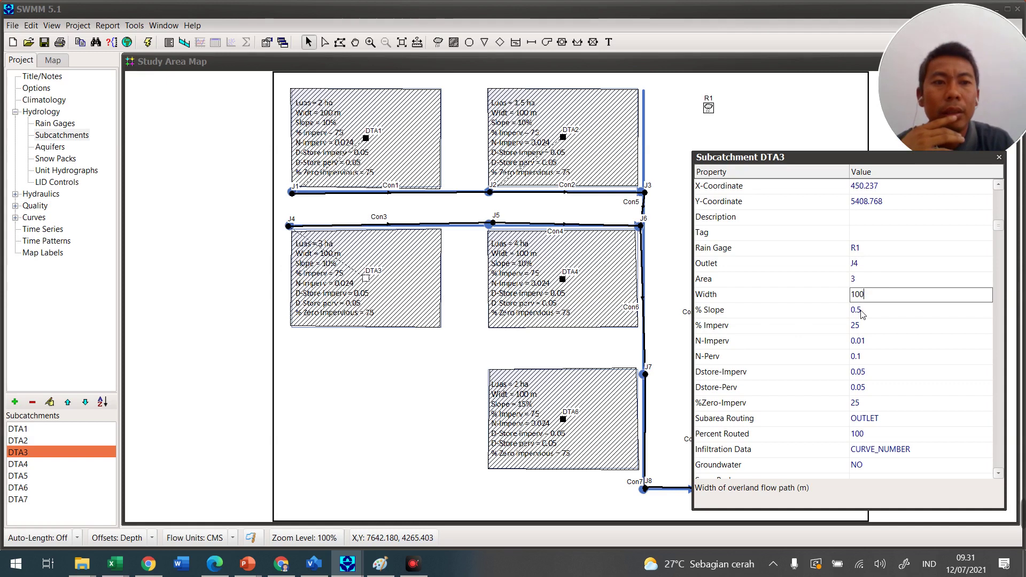
click(865, 312)
text(1)
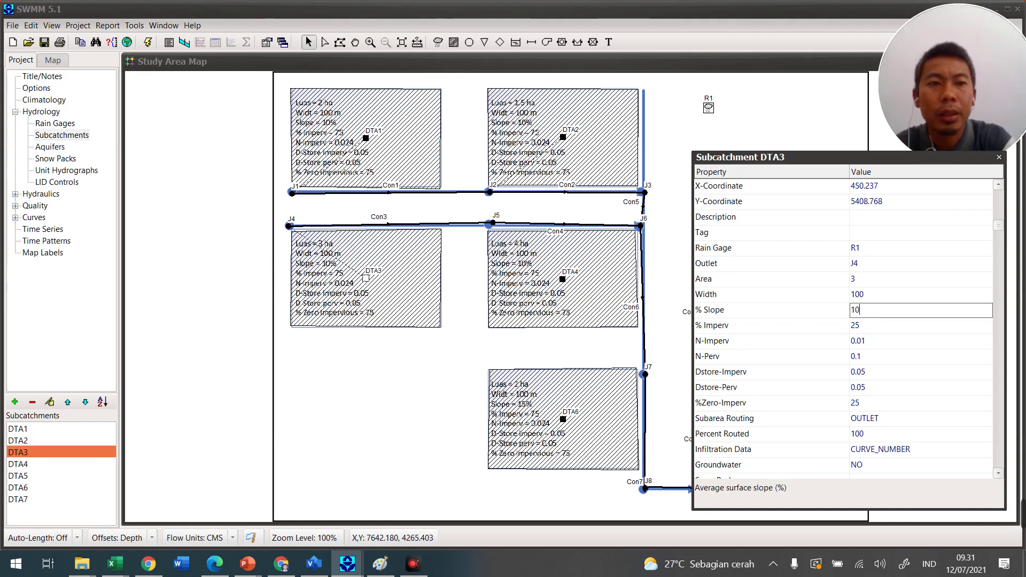
text(0)
click(868, 328)
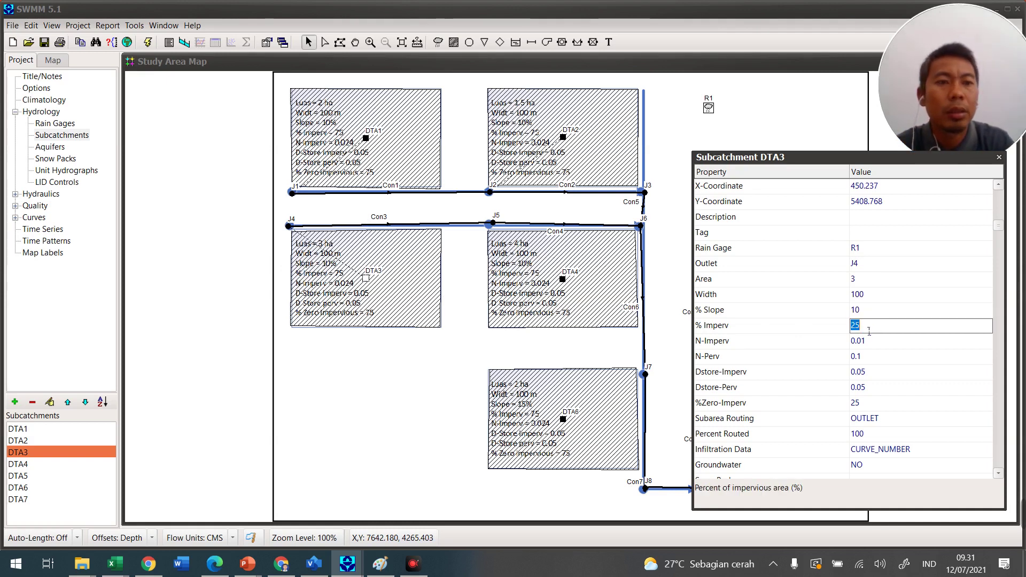
text(75)
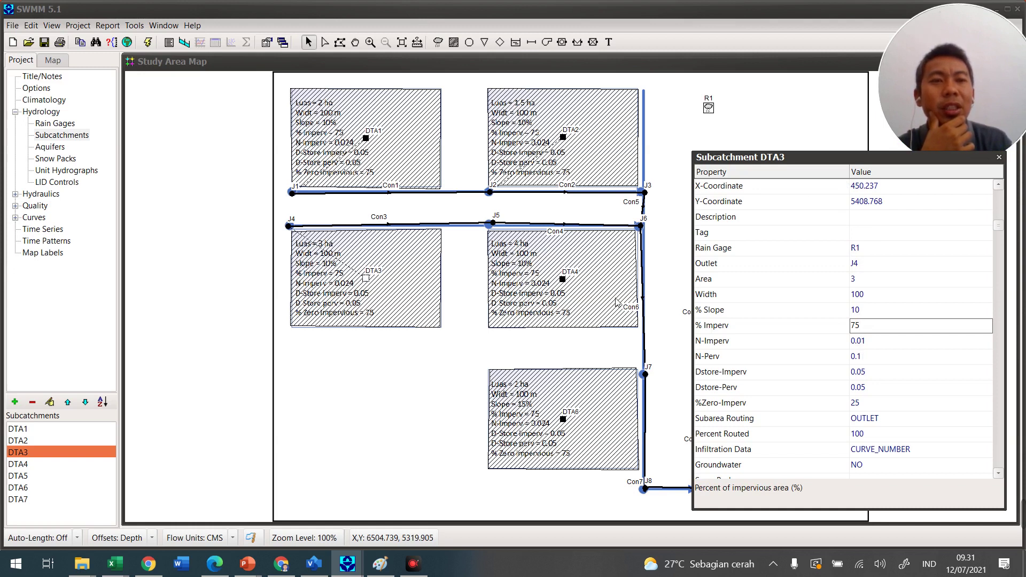
Assign rain gage R1 and outlet J5 to subcatchment DTA4.
click(563, 282)
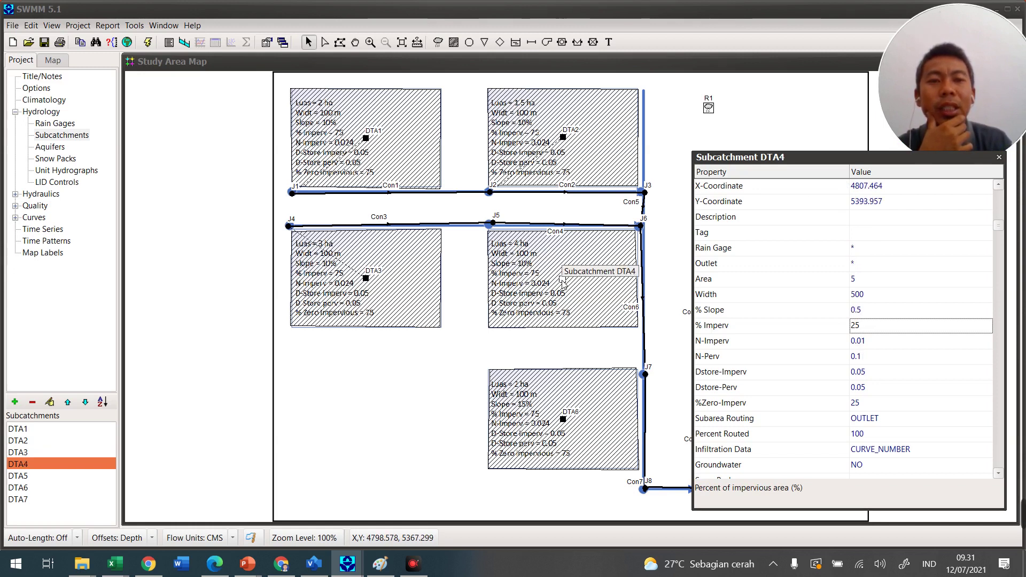
click(874, 249)
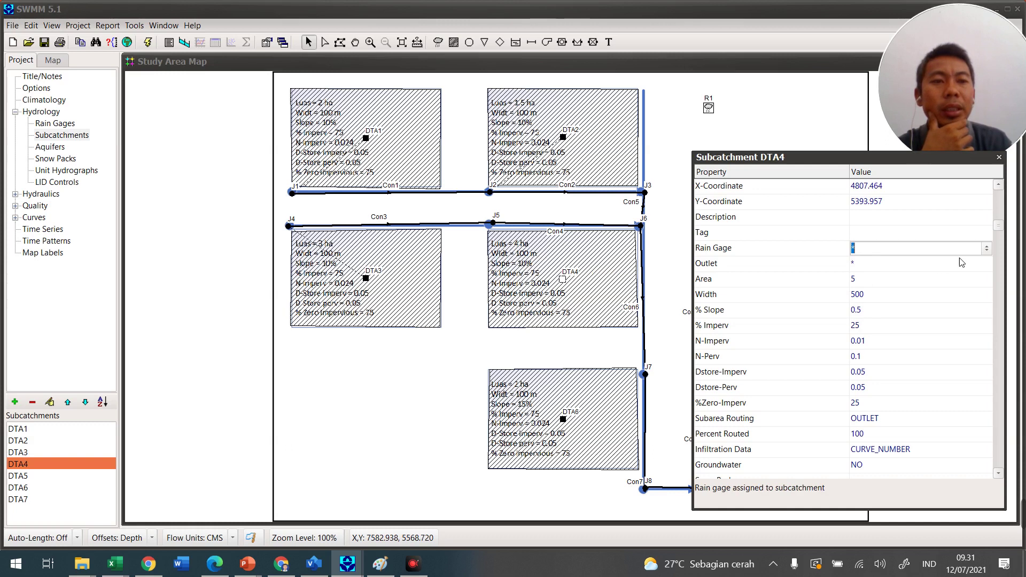
click(986, 249)
click(877, 262)
click(877, 269)
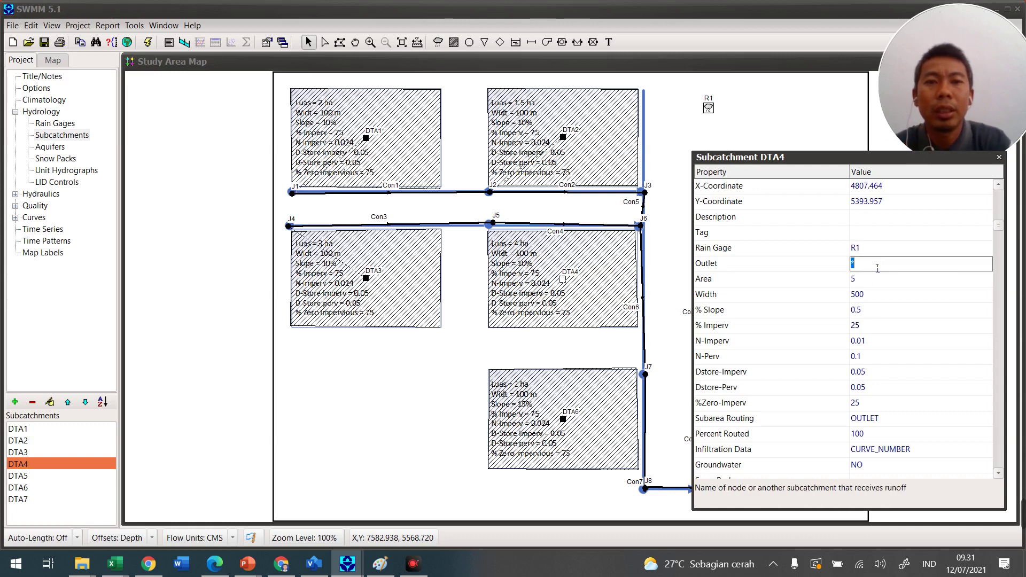
text(J5)
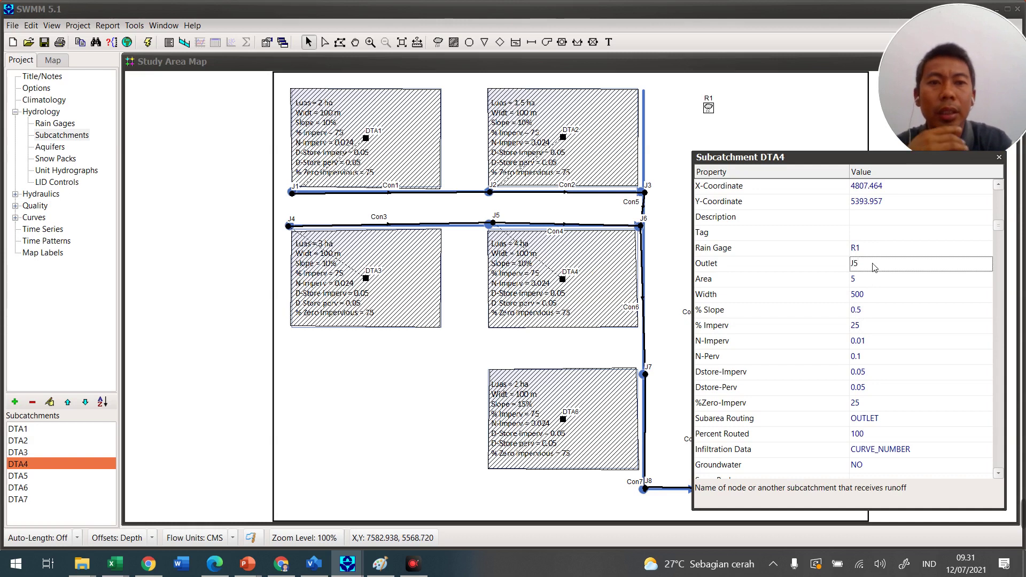
key(Return)
Set DTA4's area to 4 ha, width to 100 m and slope to 10%.
text(4)
key(Return)
text(10)
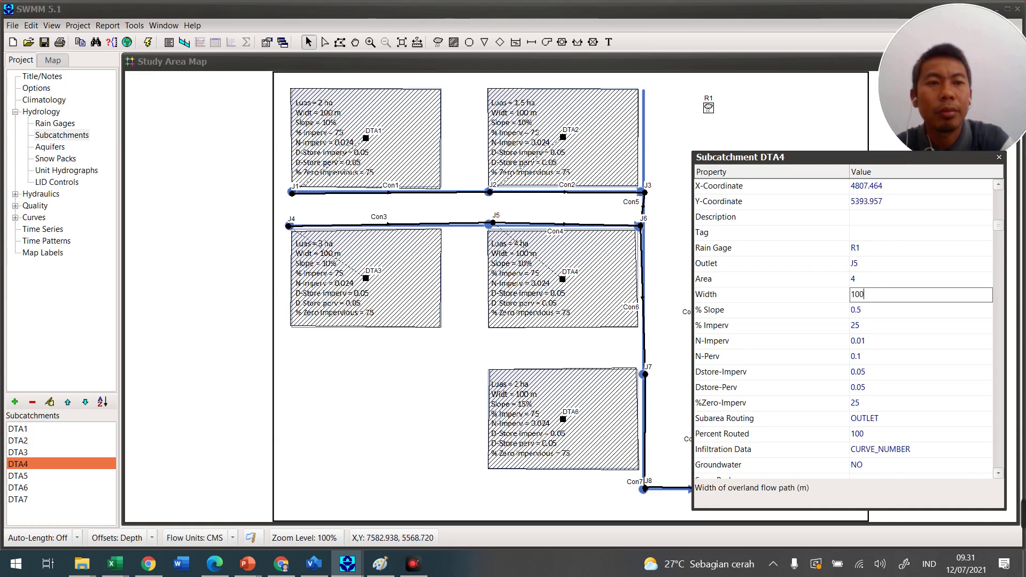
key(Return)
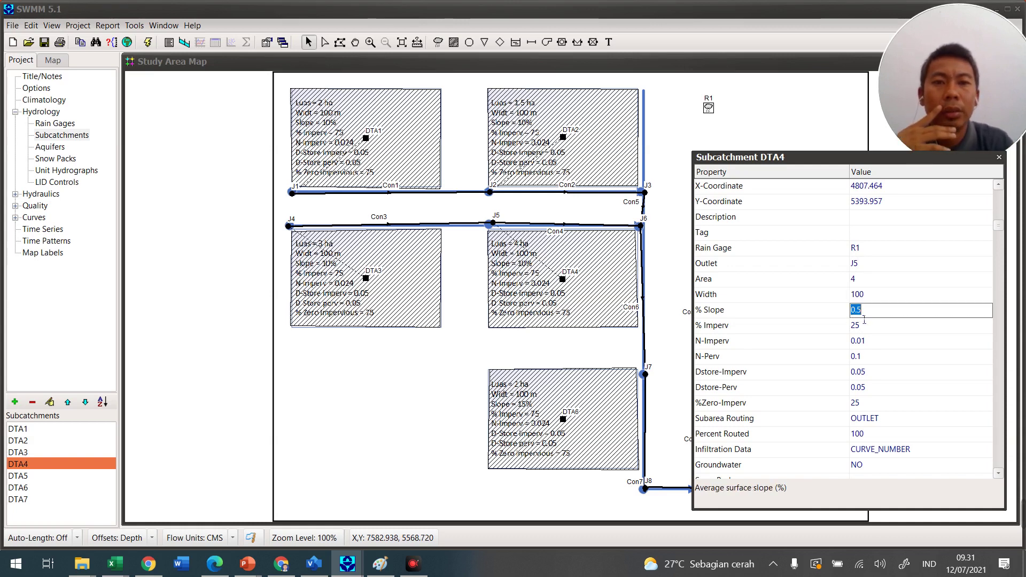
text(10)
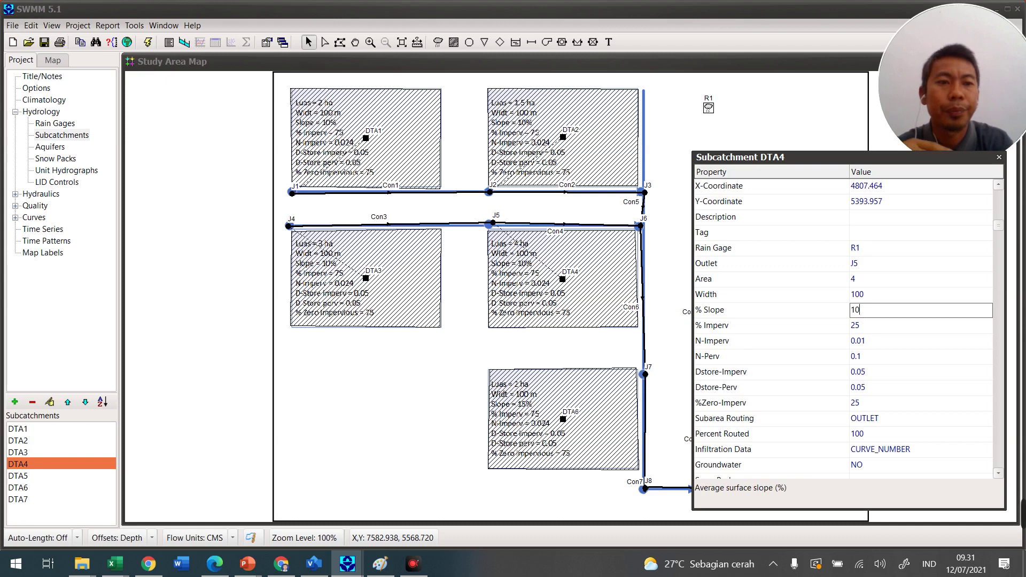
Set DTA4's impervious area to 90% and its impervious Manning's N to 0.024.
click(867, 330)
text(90)
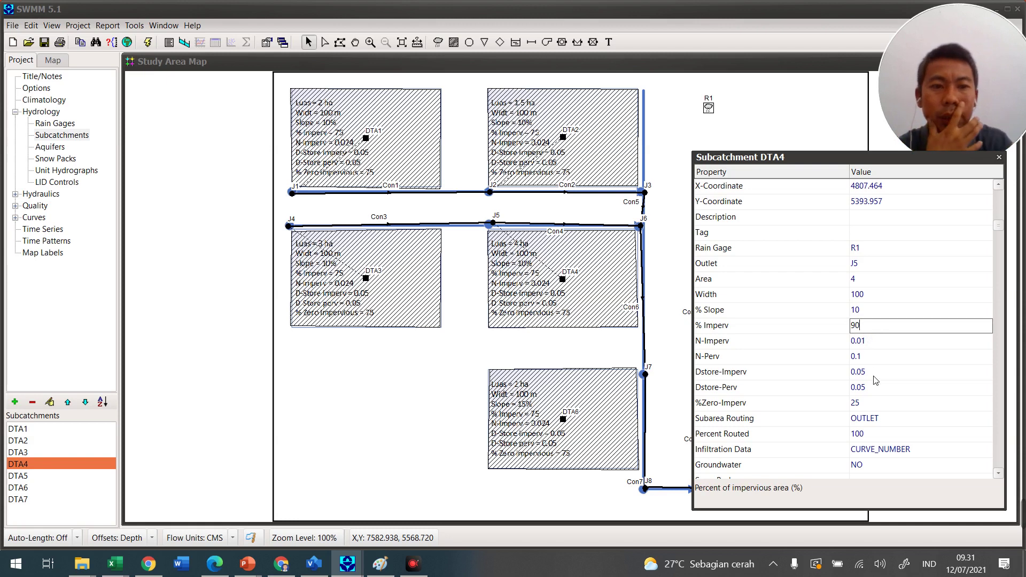
click(882, 347)
text(24)
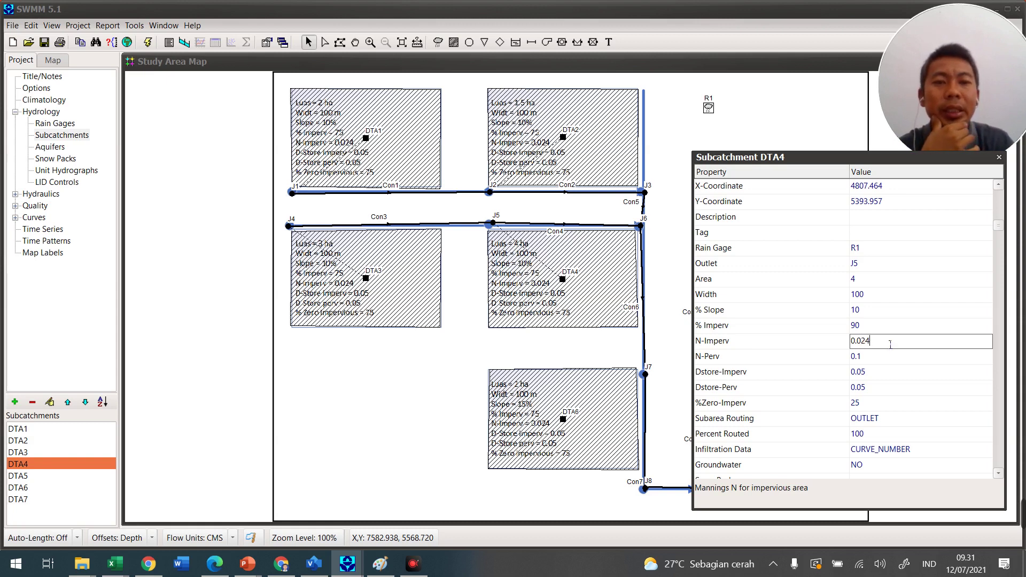
Assign rain gage R1 and outlet J7 to subcatchment DTA6.
click(563, 419)
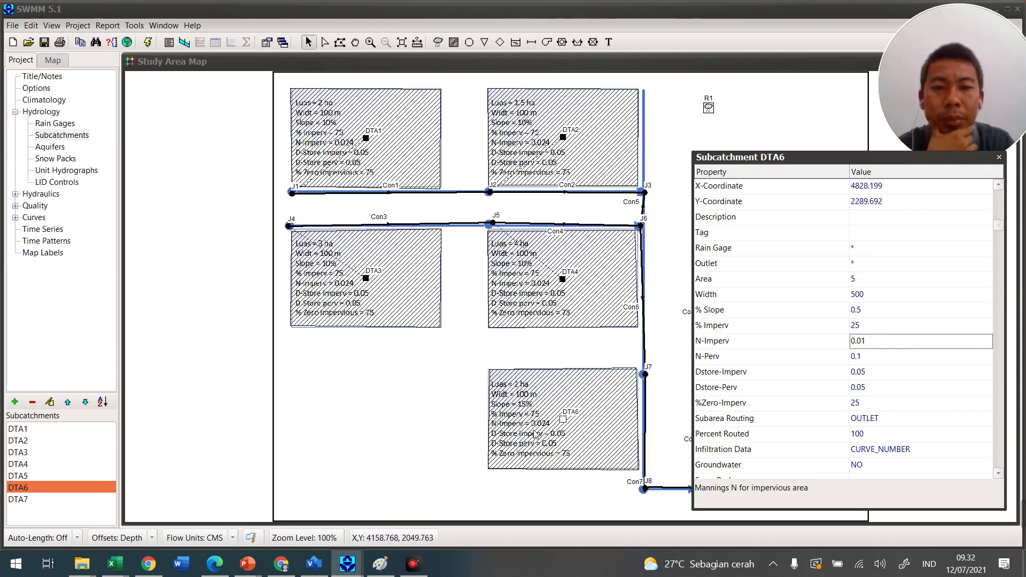
click(989, 248)
click(986, 248)
click(956, 261)
click(907, 269)
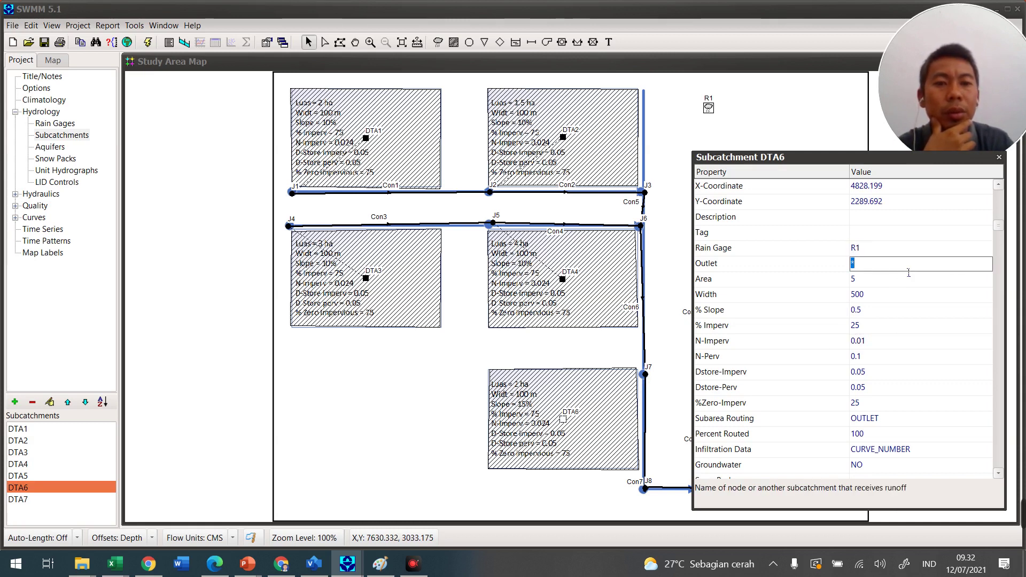
text(J7)
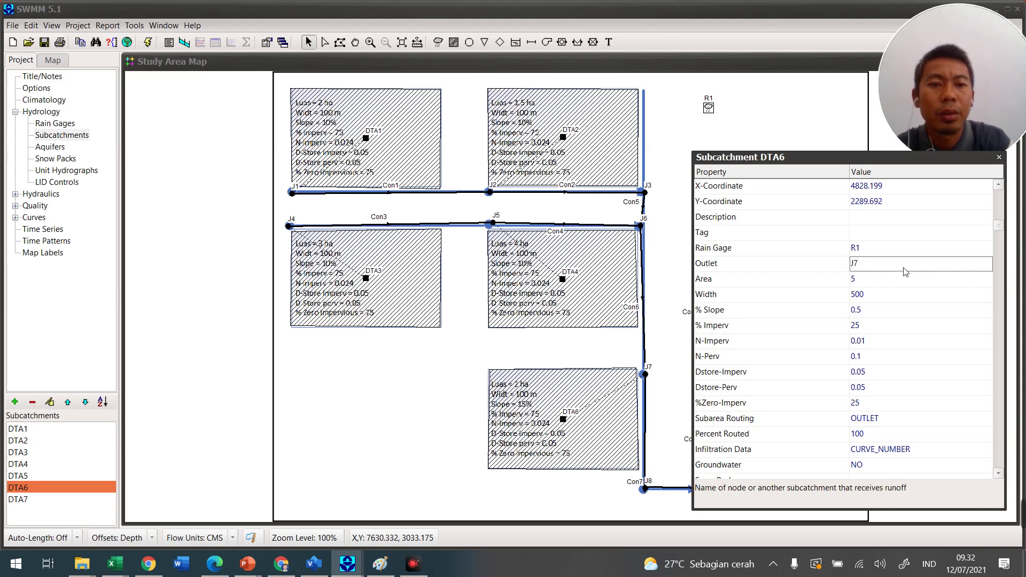
Set DTA6's area to 2 ha, width to 100 m and slope to 15%.
click(890, 280)
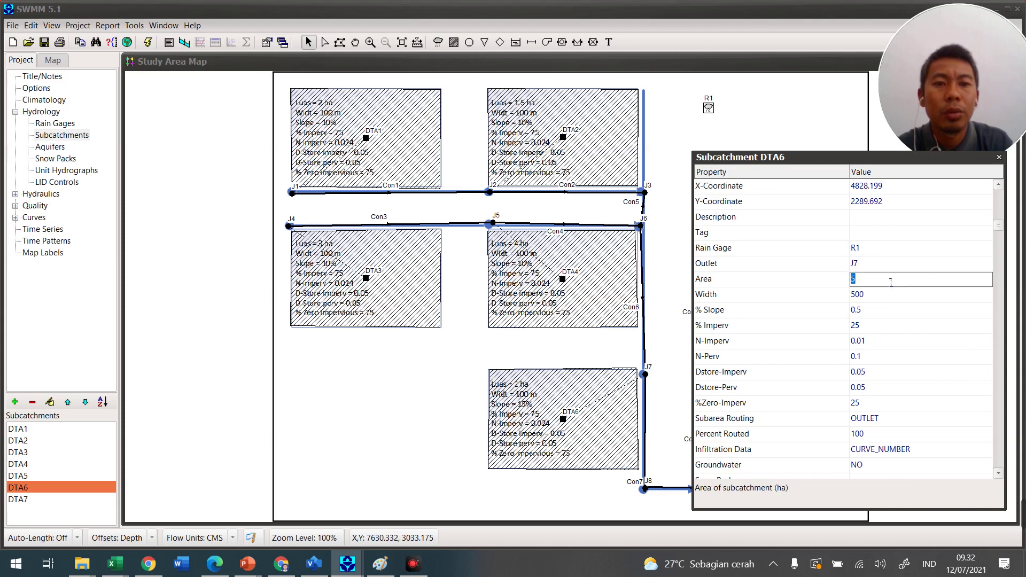
text(2)
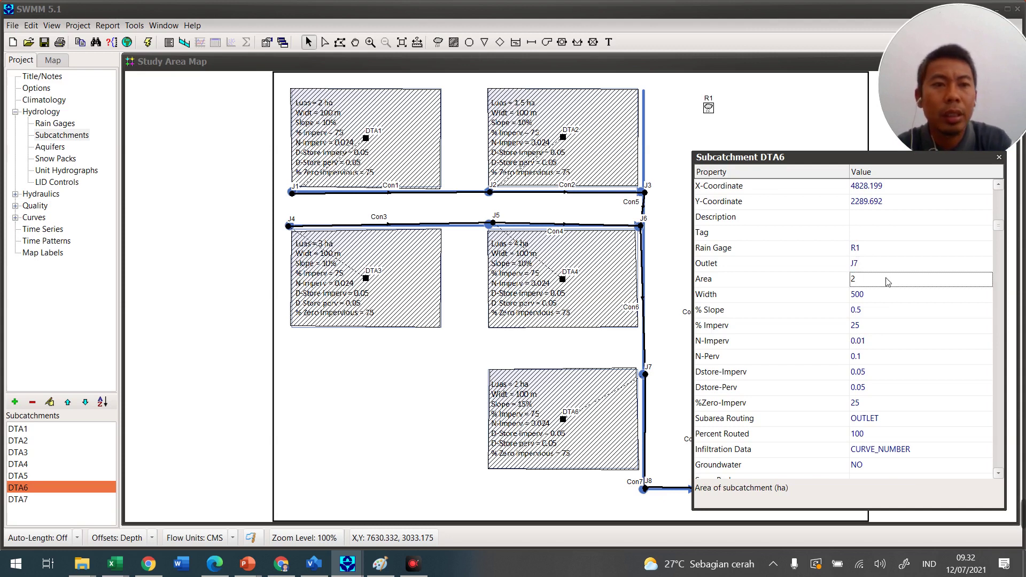
click(878, 296)
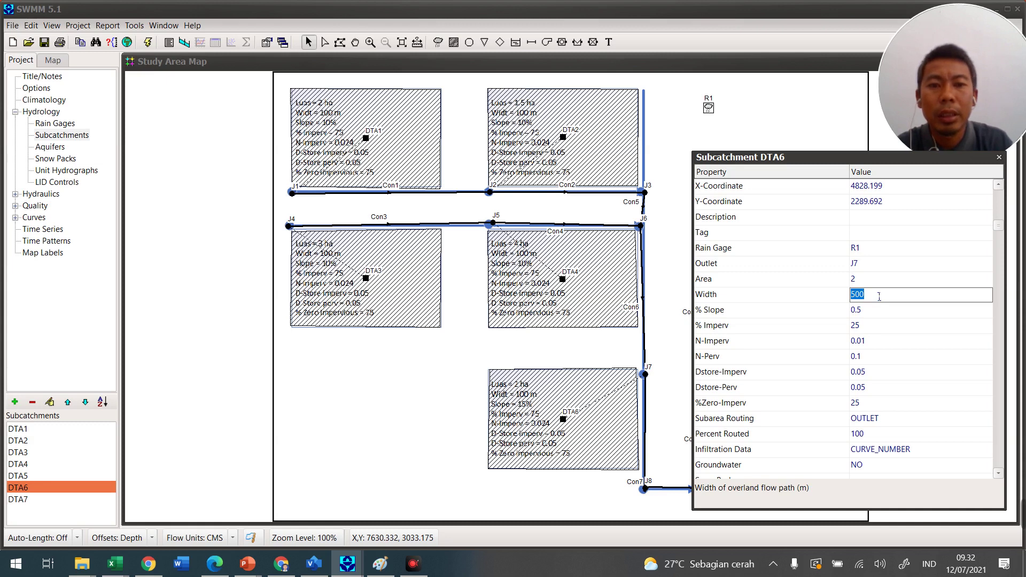
text(1)
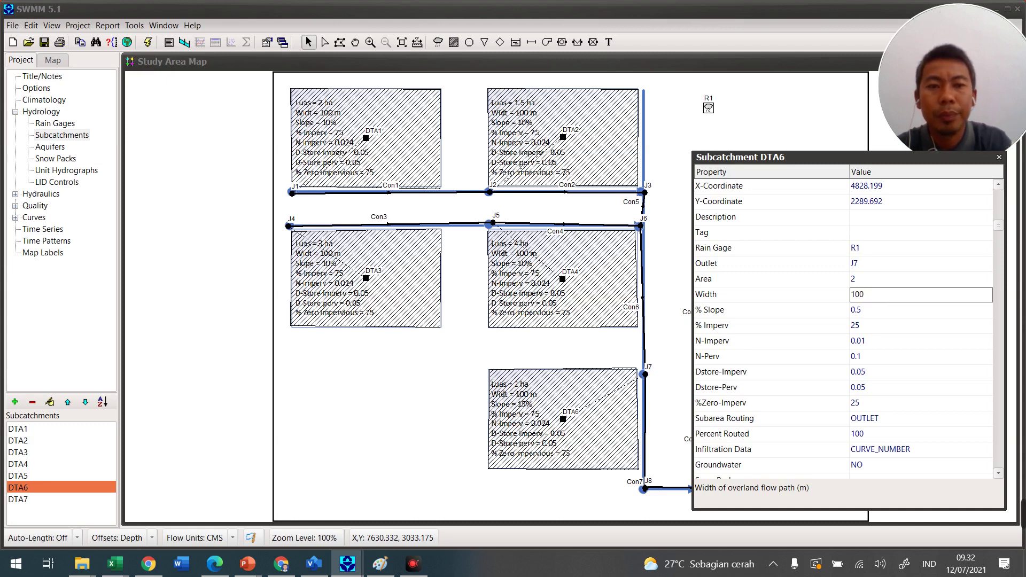
click(868, 313)
text(15)
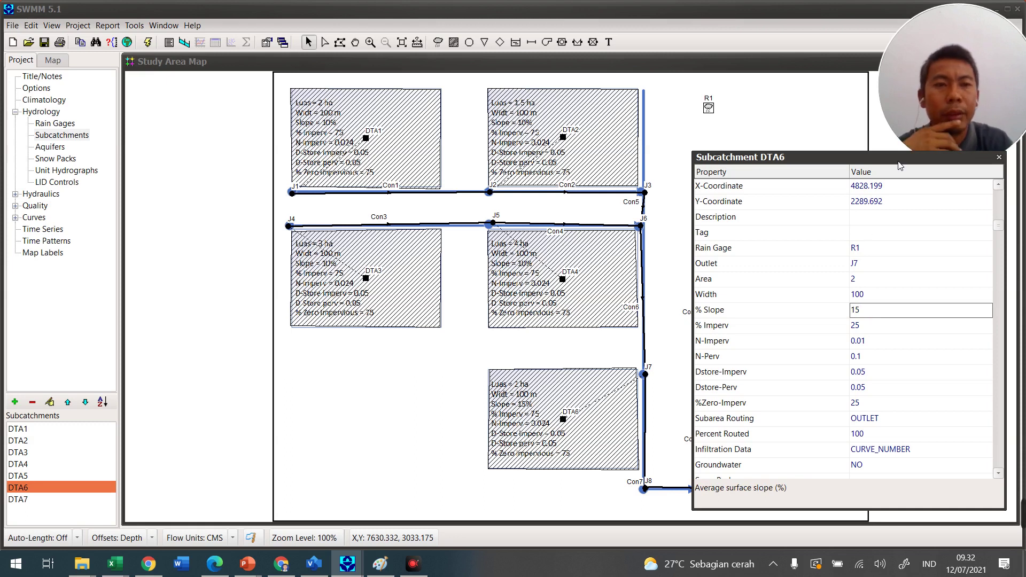
Move the property window clear of subcatchments DTA5 and DTA7 and open DTA6's impervious Manning's N for editing.
drag(898, 160, 377, 135)
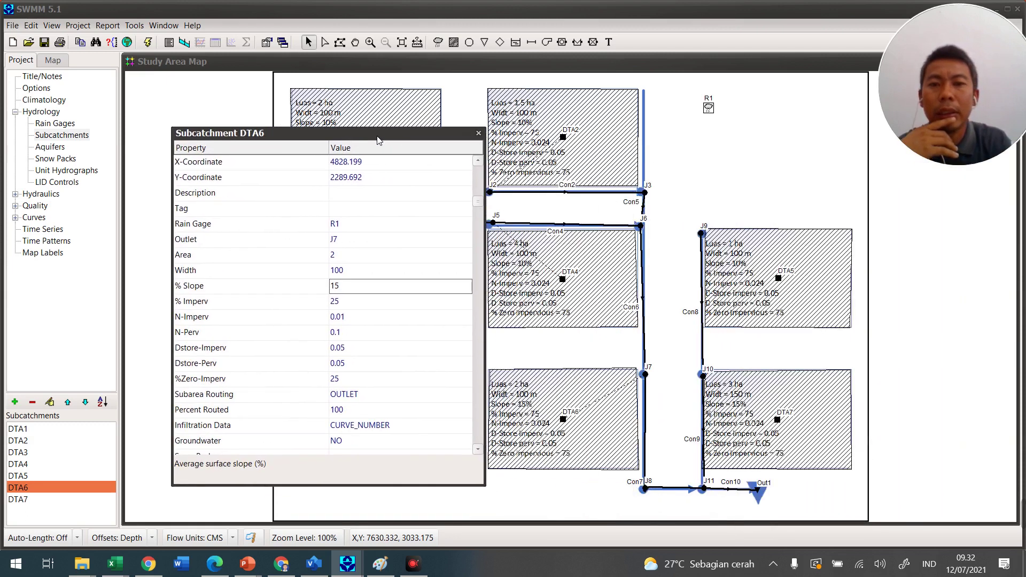
click(362, 317)
click(361, 319)
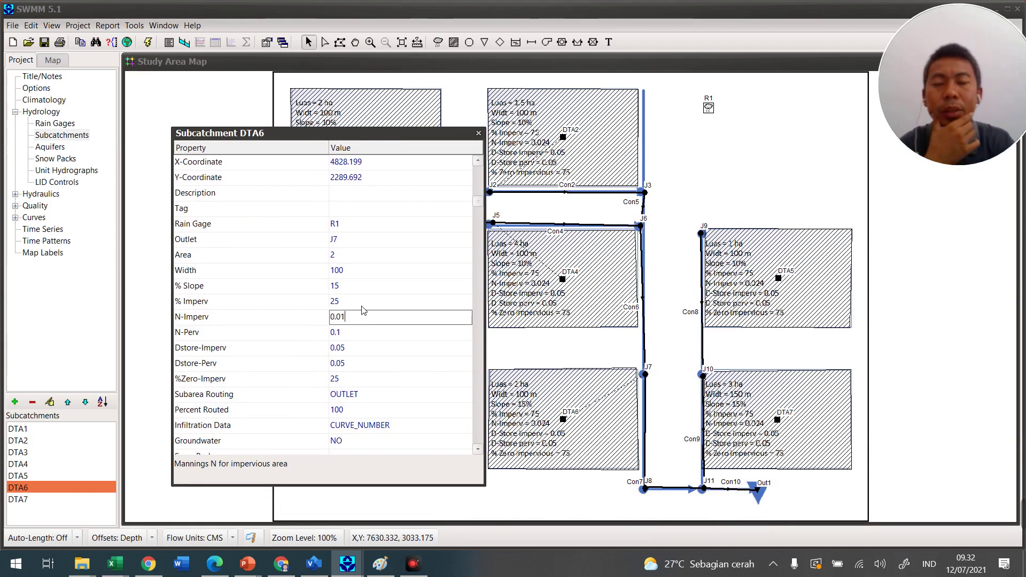
Assign rain gage R1 and outlet J9 to subcatchment DTA5.
click(802, 260)
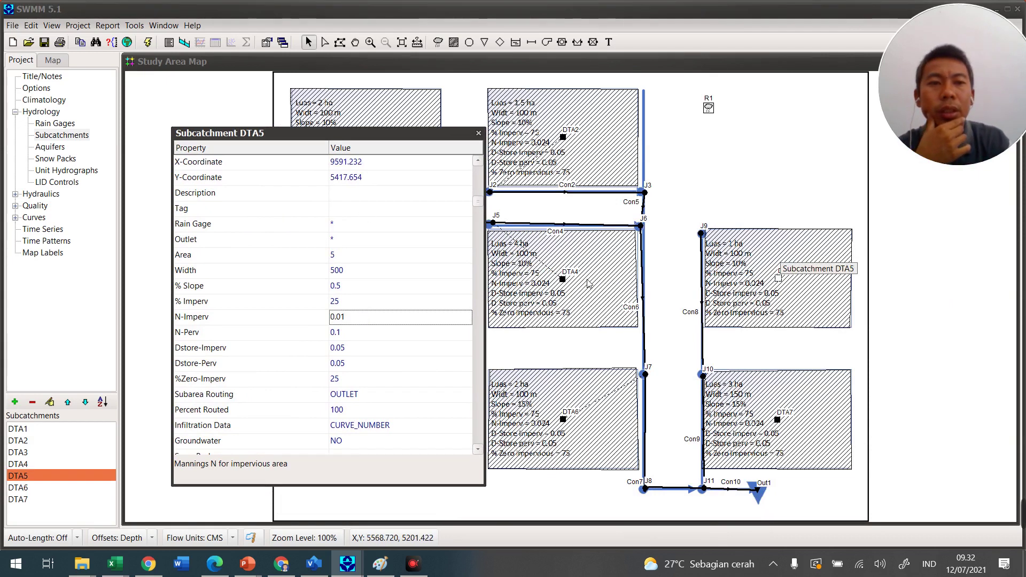
click(375, 224)
click(465, 224)
click(458, 239)
click(409, 243)
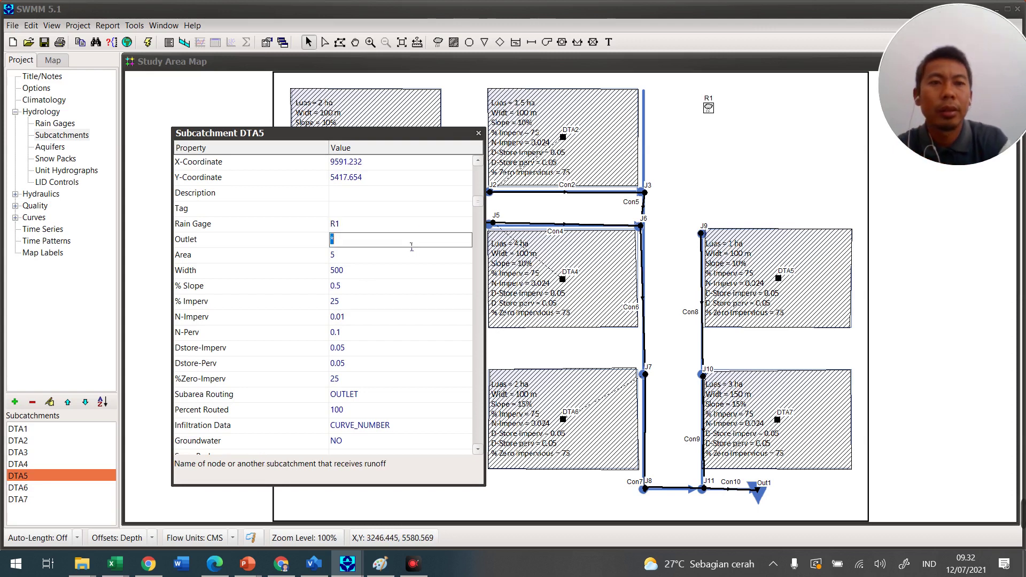
key(Return)
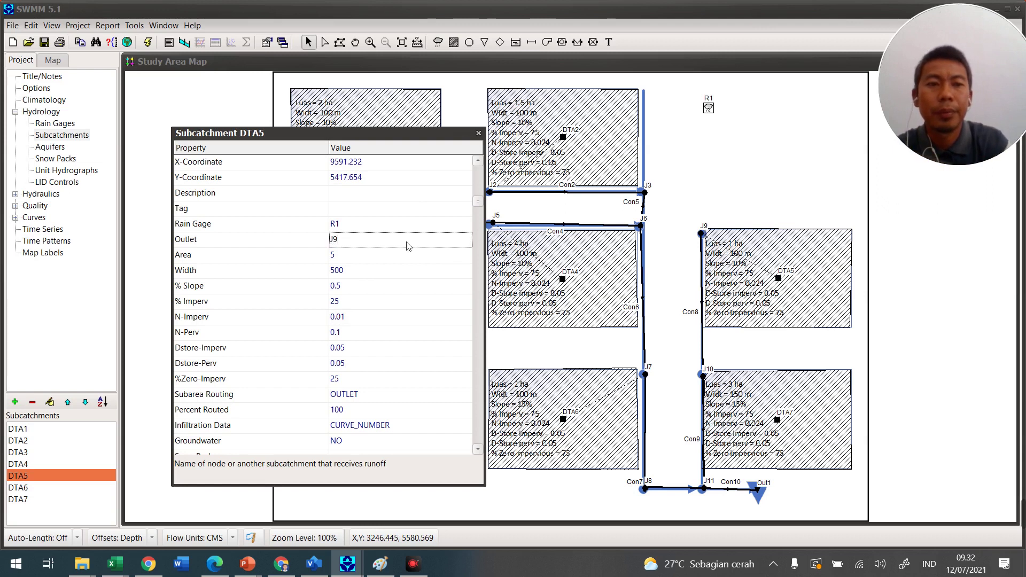
Set DTA5's area to 1 ha, width to 100 m, slope to 10% and impervious area to 80%.
click(399, 255)
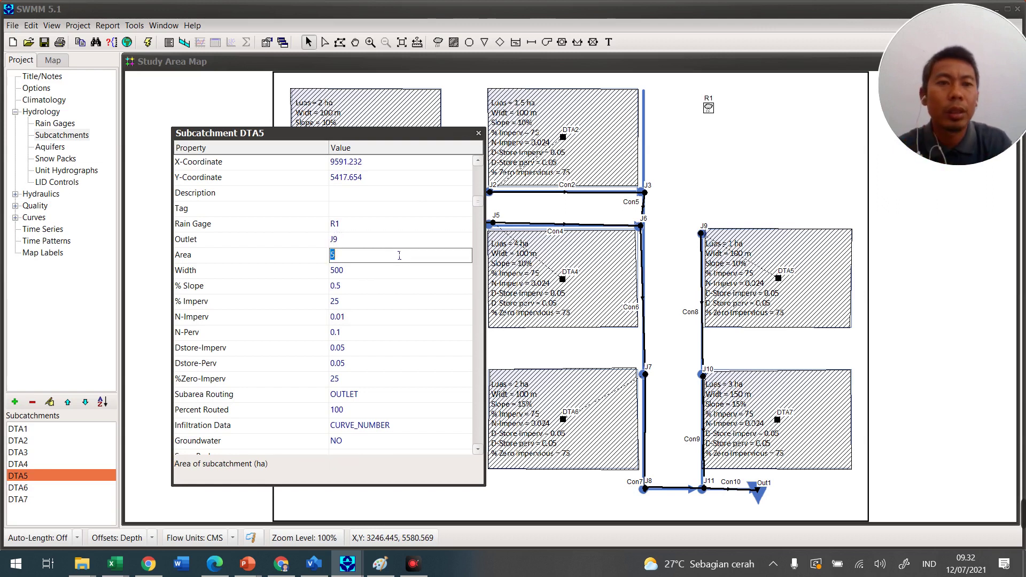
text(1)
click(380, 278)
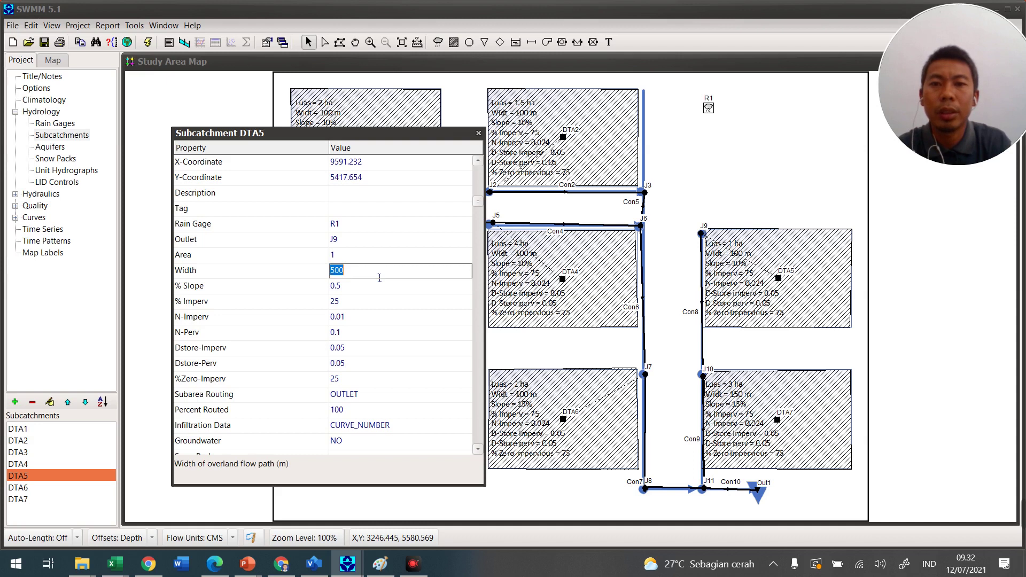
text(100)
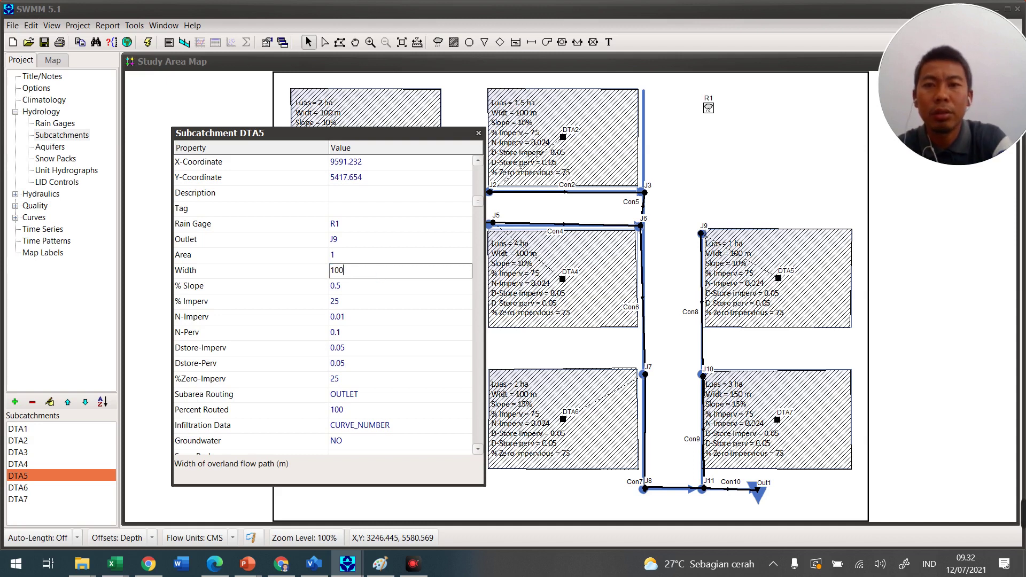
click(368, 291)
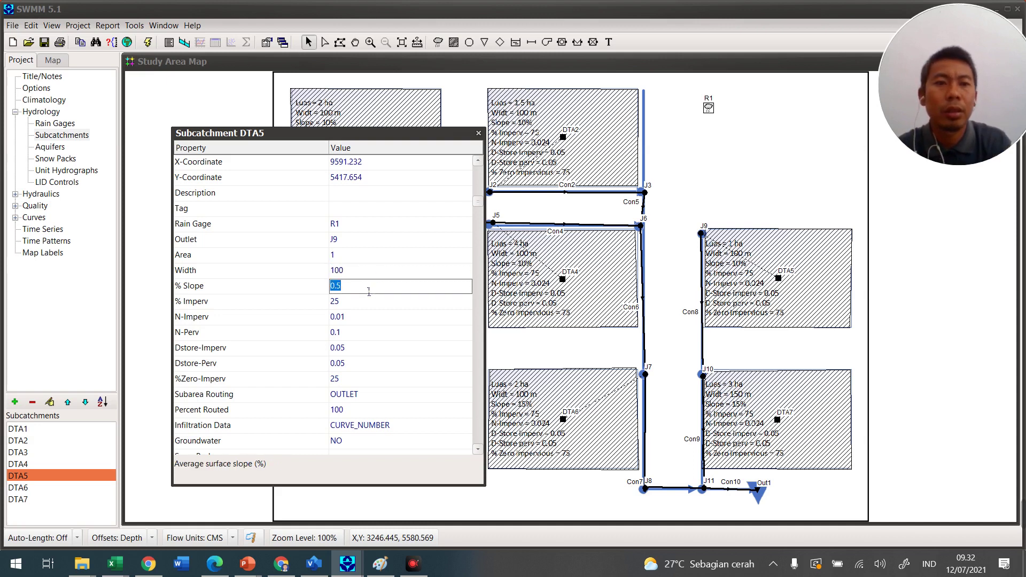
text(10)
click(356, 306)
text(80)
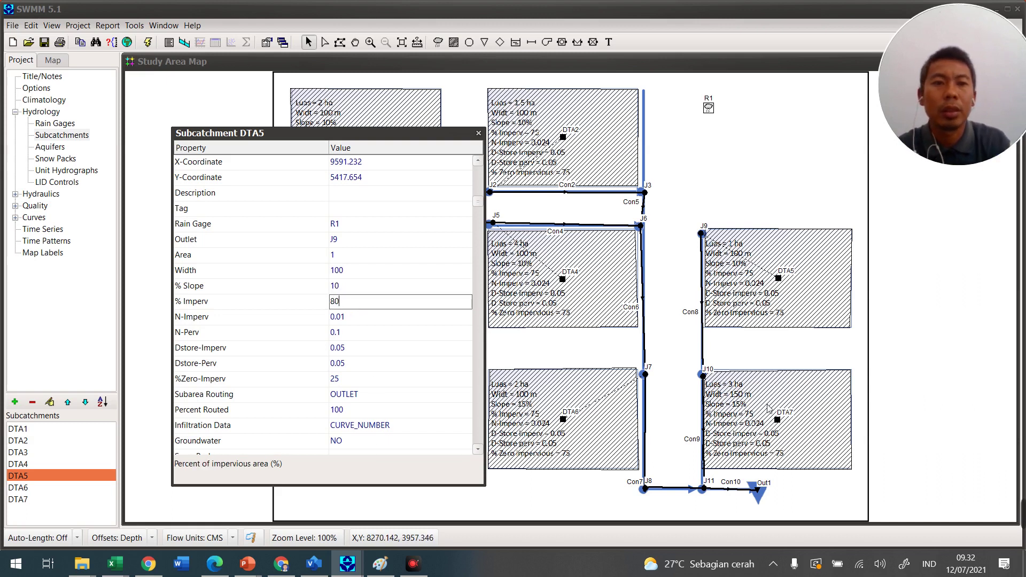
Assign rain gage R1 and outlet J10 to subcatchment DTA7.
click(779, 421)
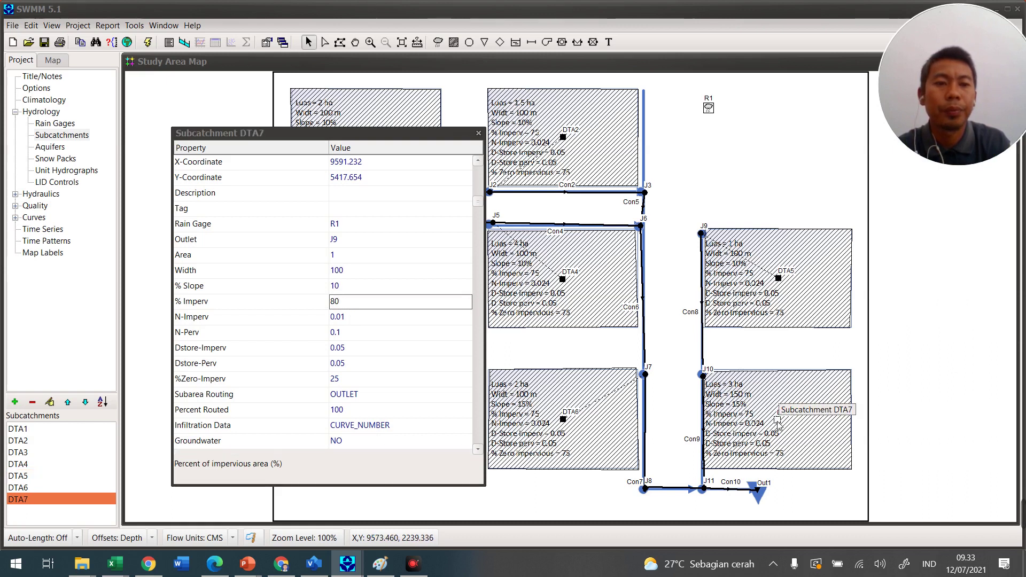
click(385, 225)
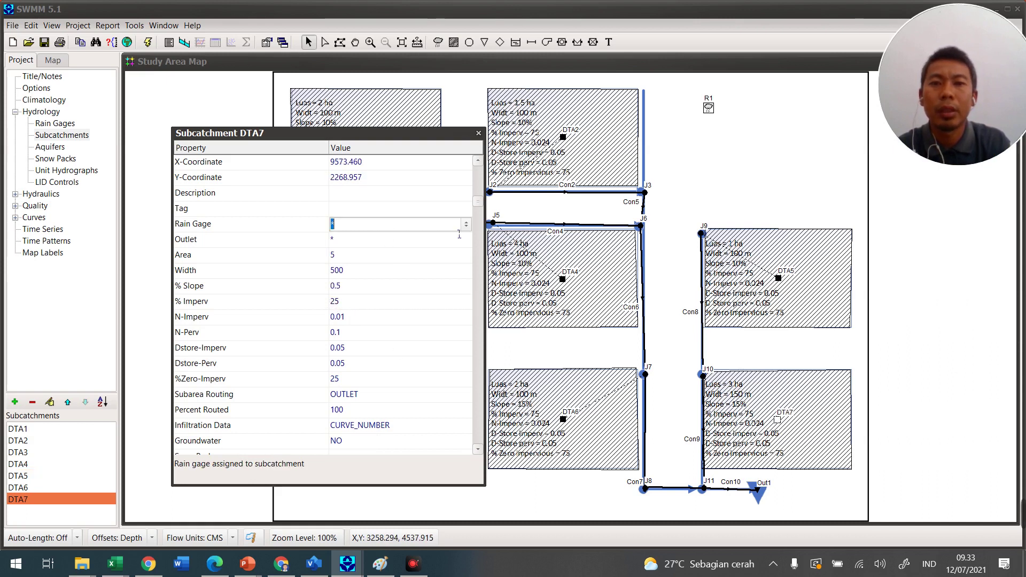
click(466, 224)
click(447, 239)
click(408, 246)
text(J10)
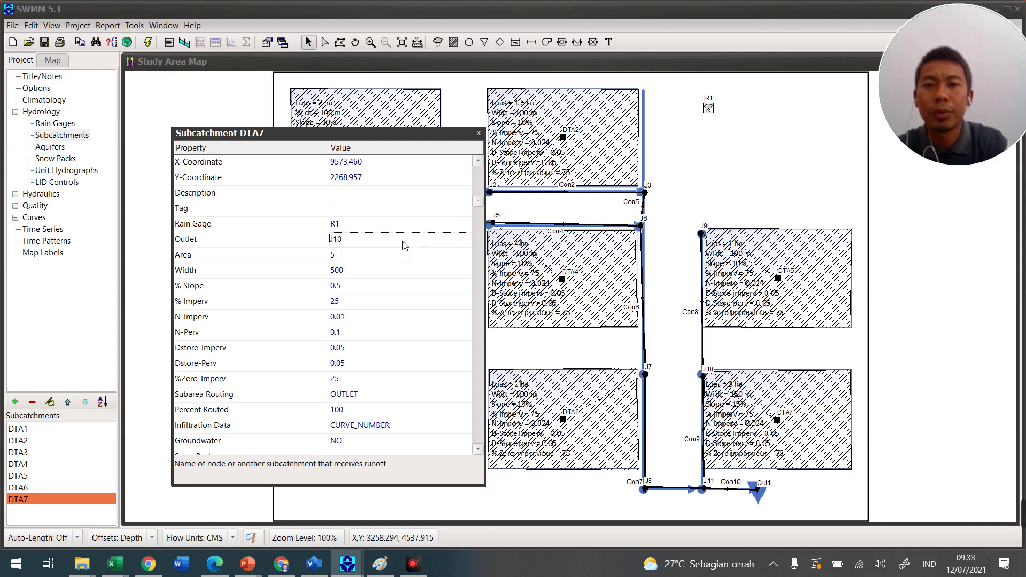
Set DTA7's area to 3 ha, width to 150 m and slope to 15%.
click(402, 254)
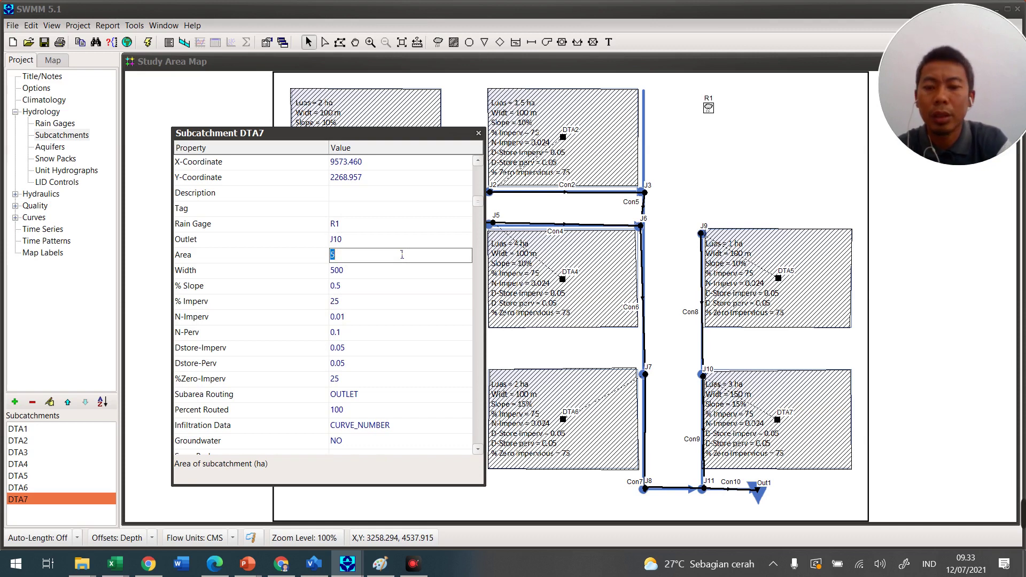
text(3)
click(396, 271)
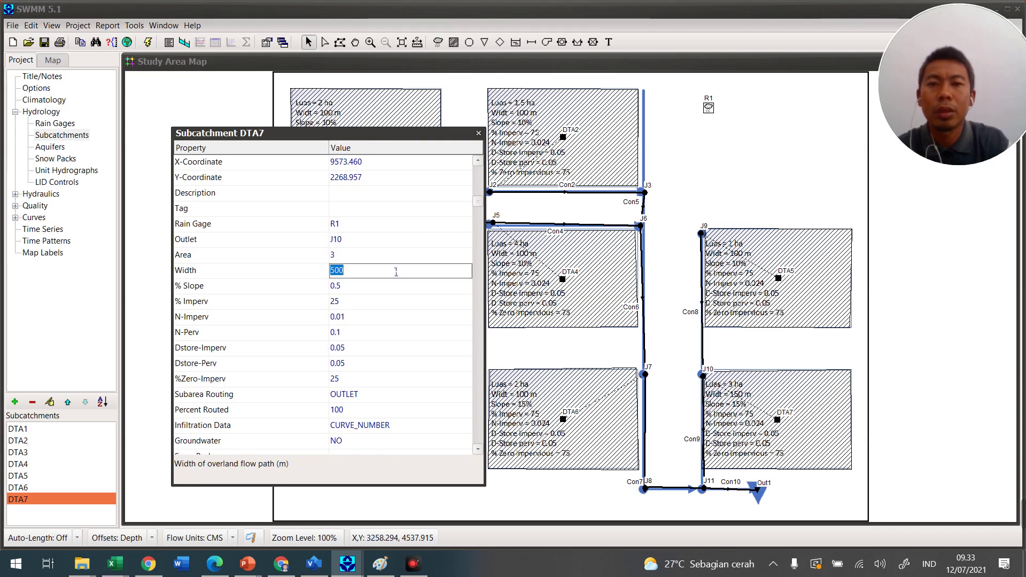
text(150)
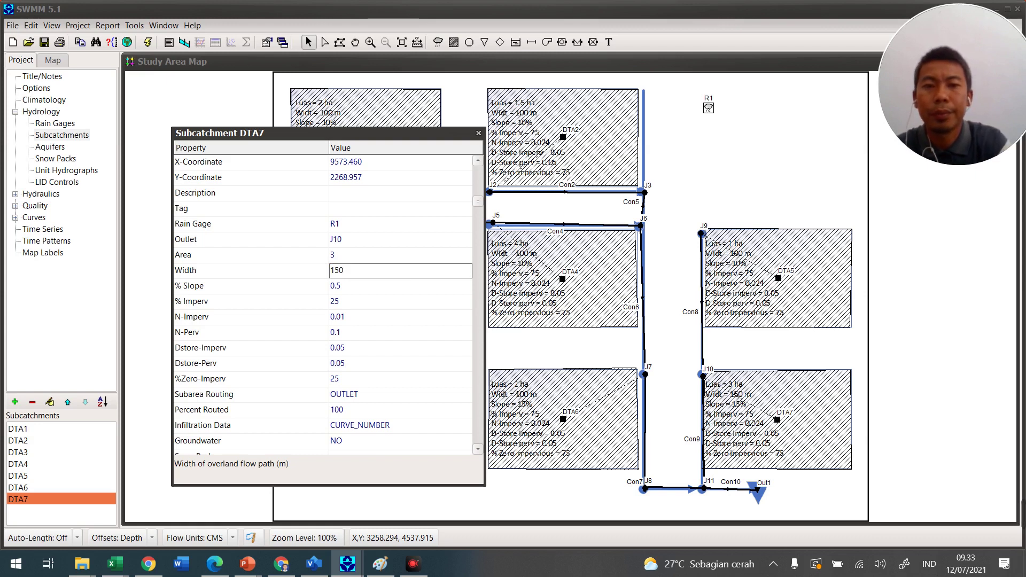
click(377, 287)
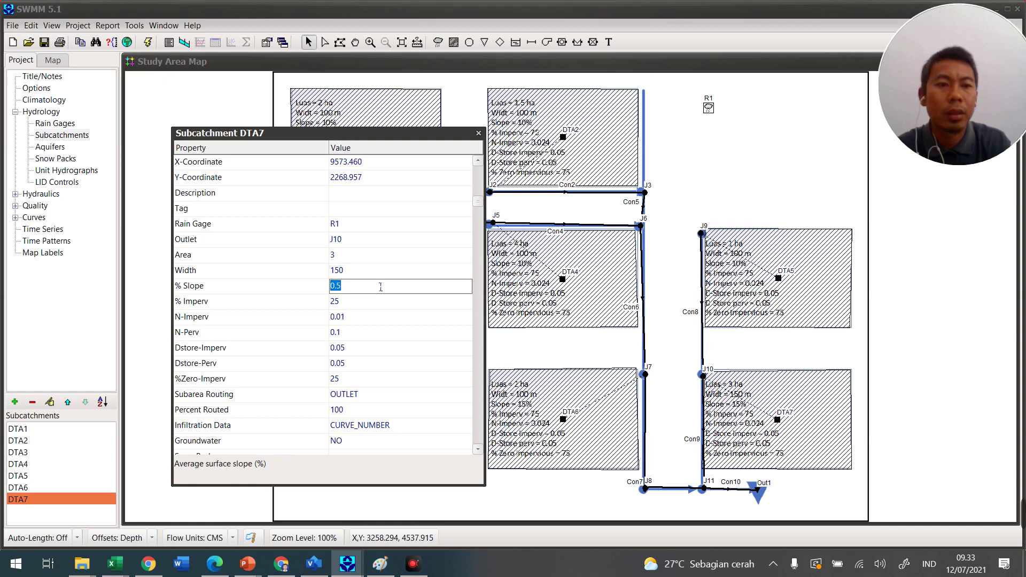
text(15)
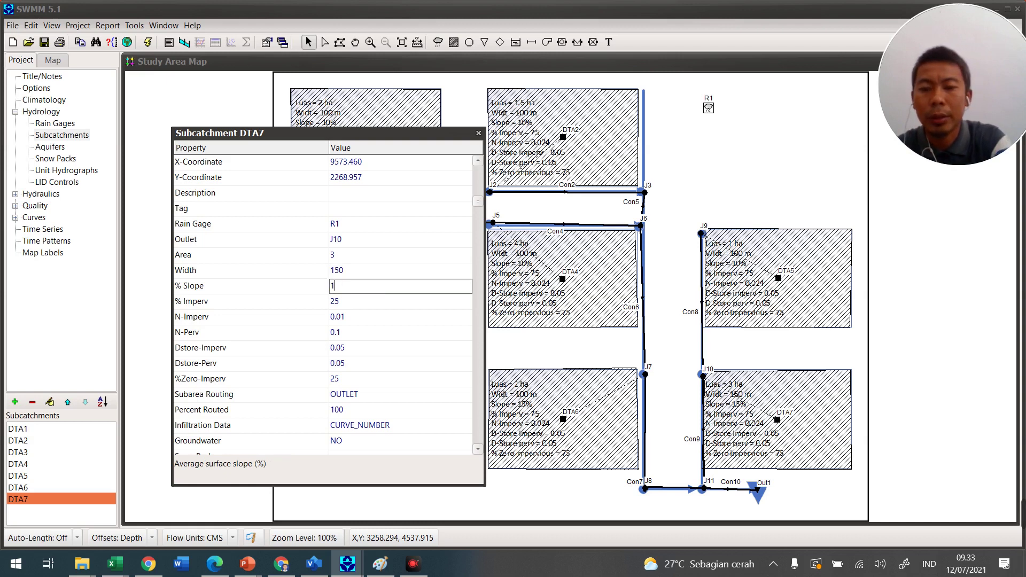
Set subcatchment DTA7's impervious area to 75% and move its property editor clear of the drainage network.
click(367, 303)
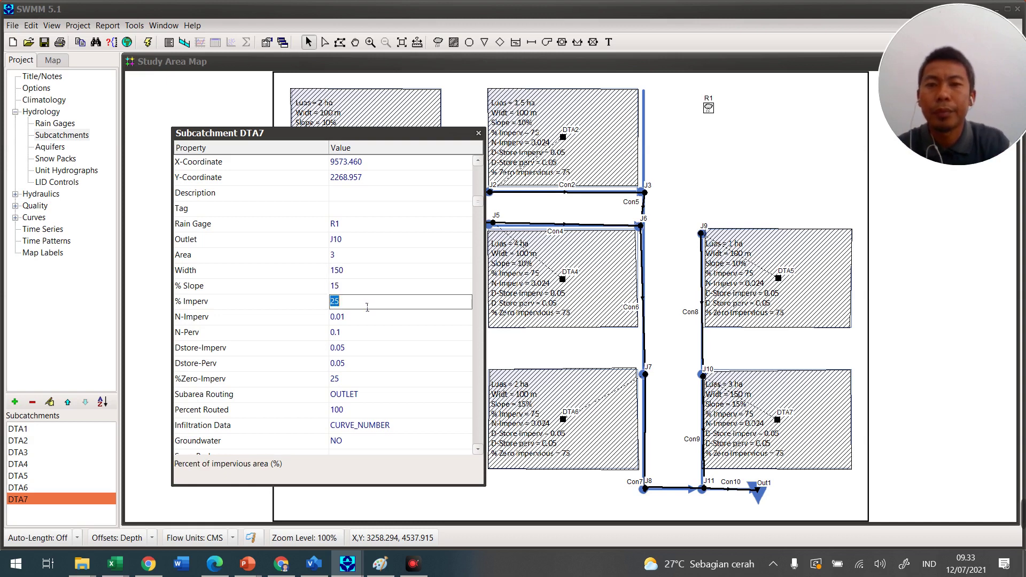
text(75)
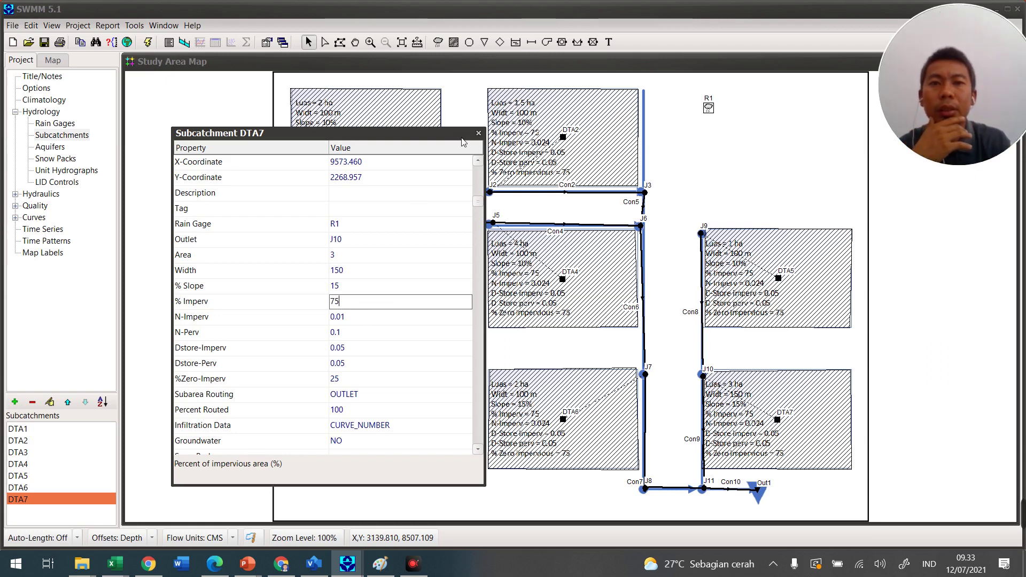
drag(423, 137, 953, 171)
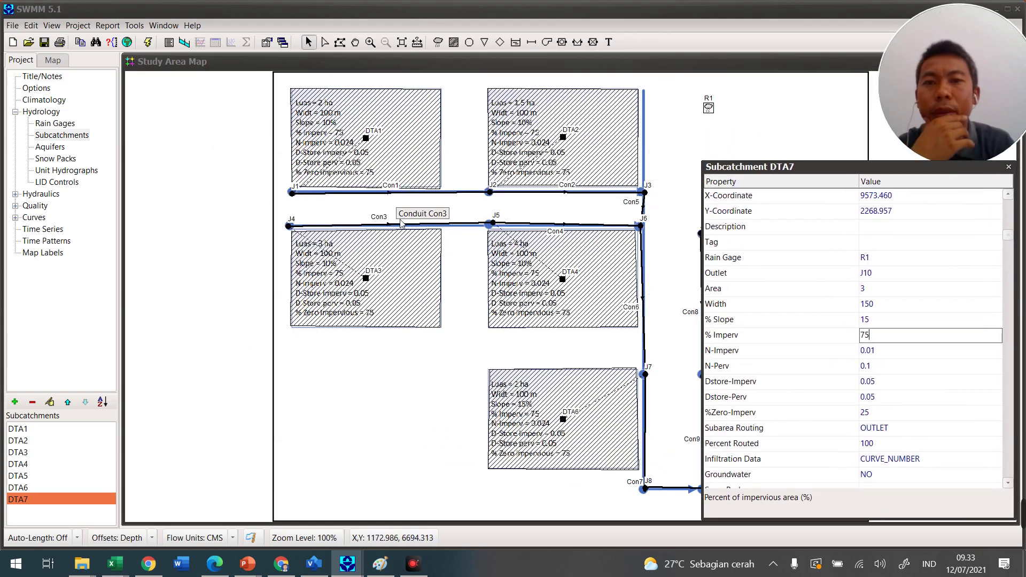
Set junction J1's invert elevation to 364 m and its maximum depth to 0.4 m.
click(294, 195)
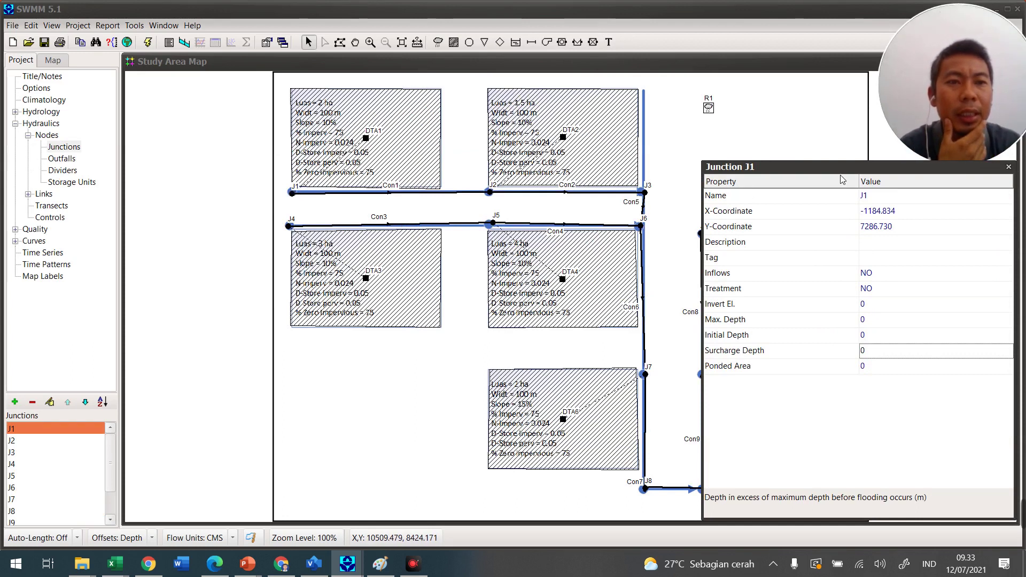
drag(831, 174, 785, 118)
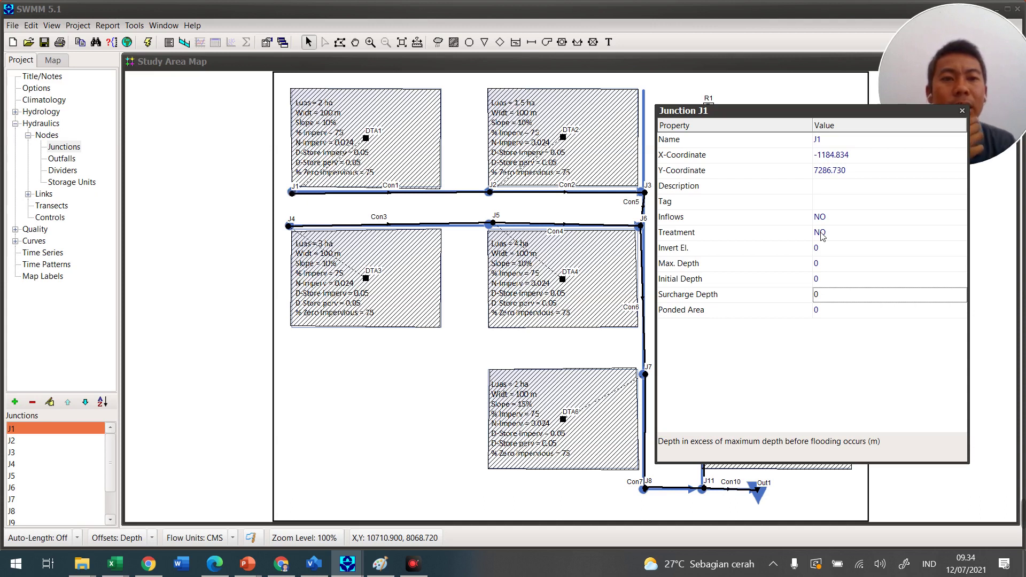
click(827, 251)
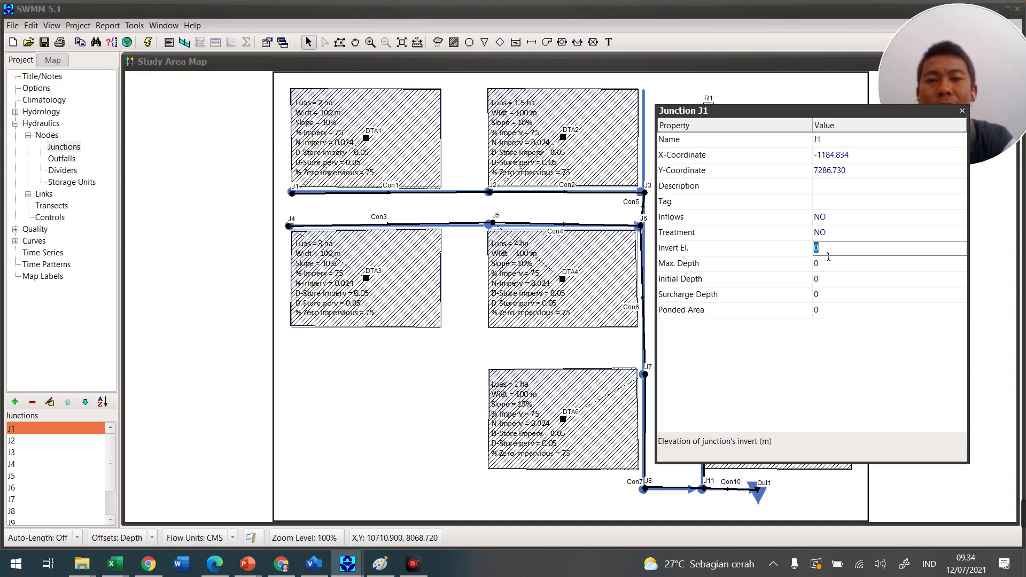
text(364)
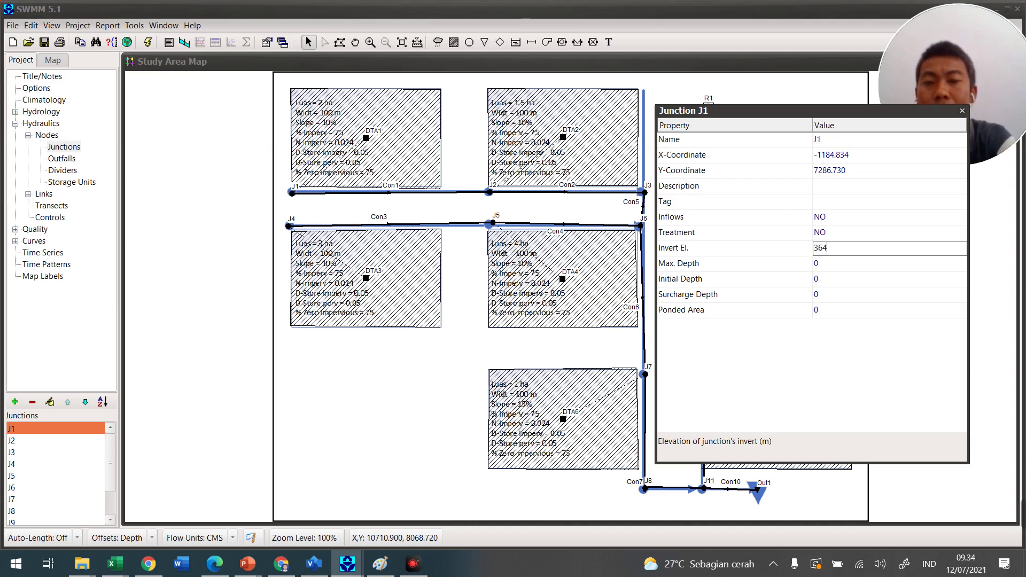
click(826, 270)
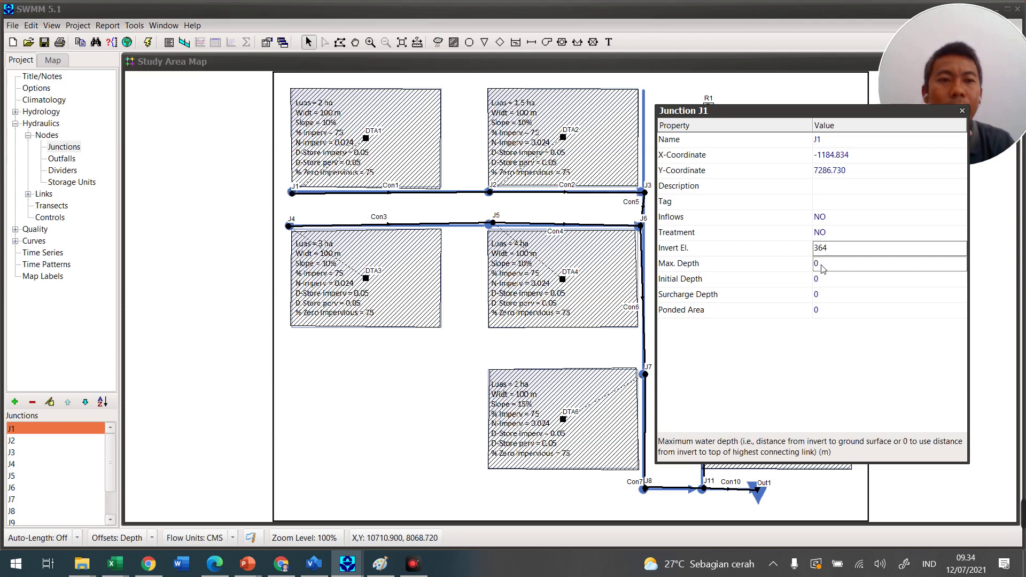
text(0.4)
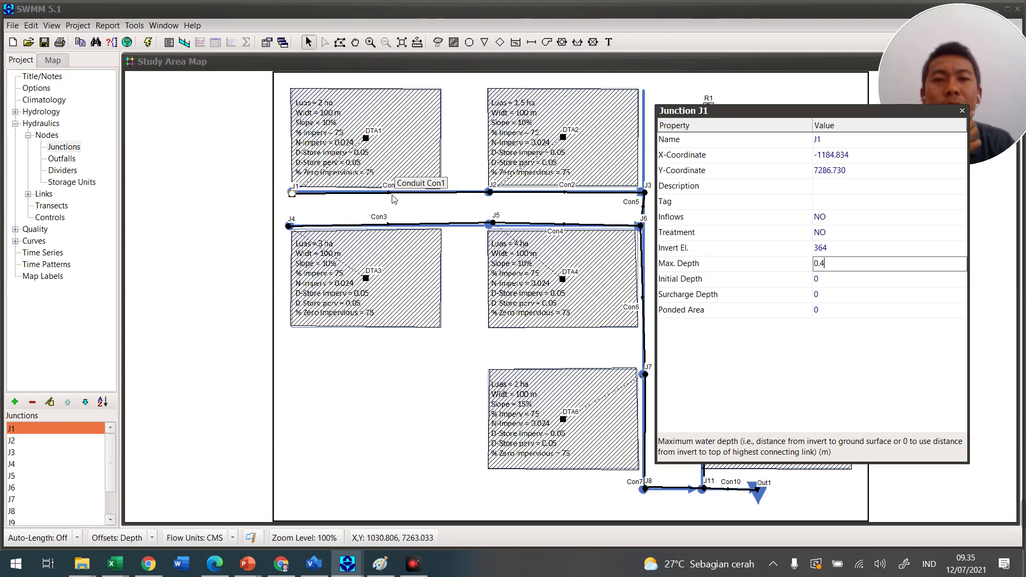
Set junction J2's invert elevation to 363 m and its maximum depth to 0.4 m.
click(489, 196)
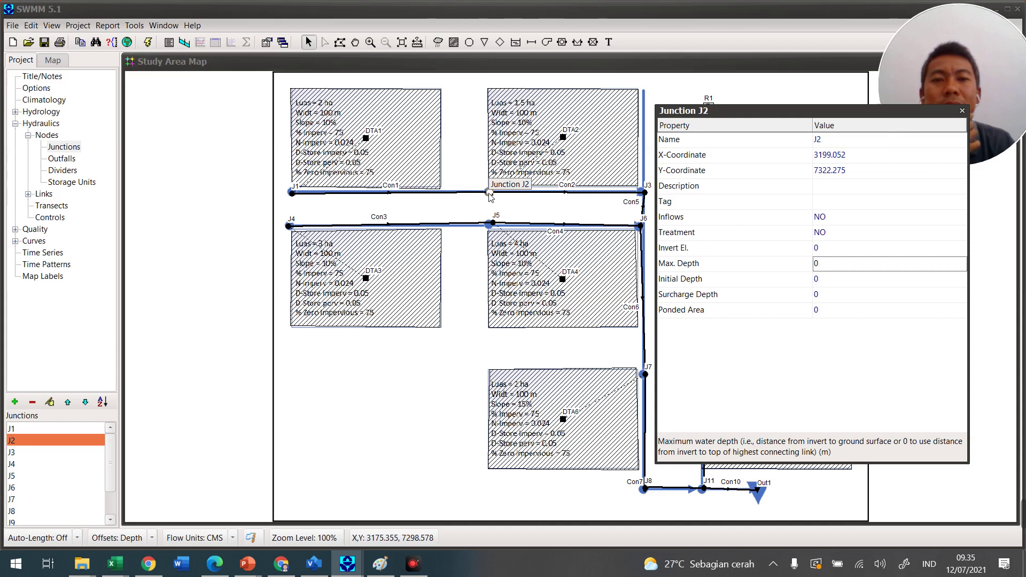
click(838, 249)
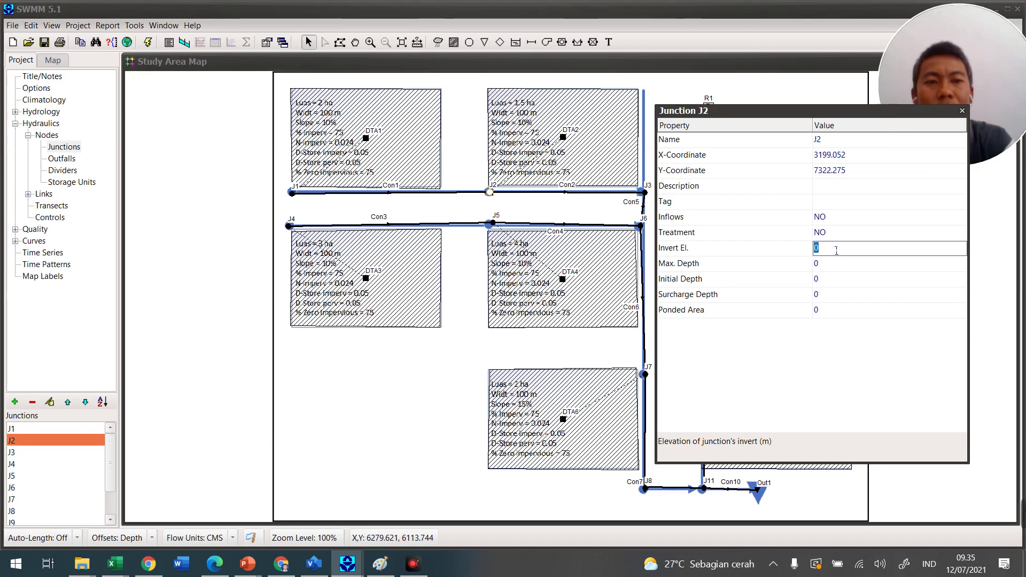
text(363)
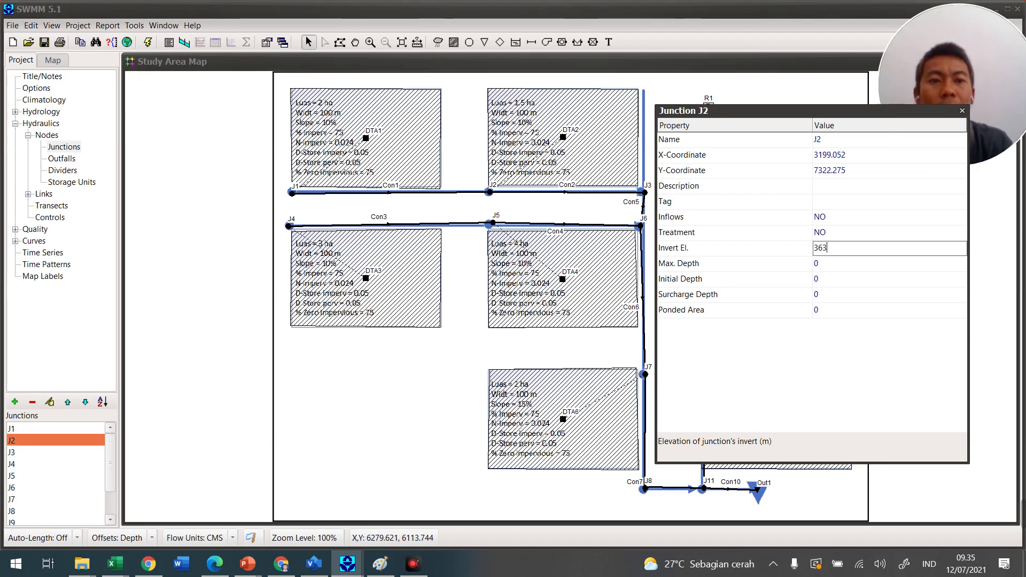
click(842, 264)
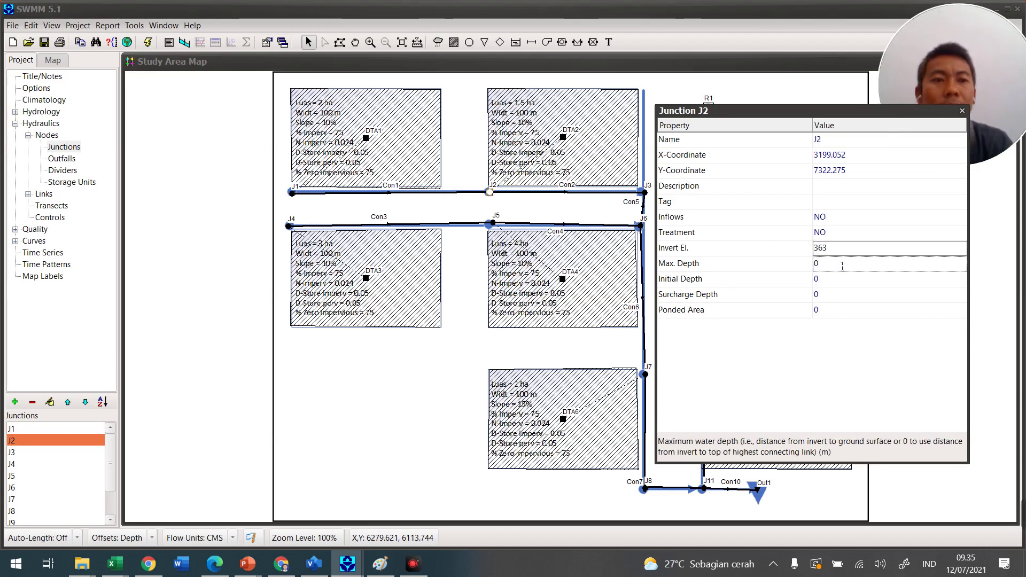
text(0.4)
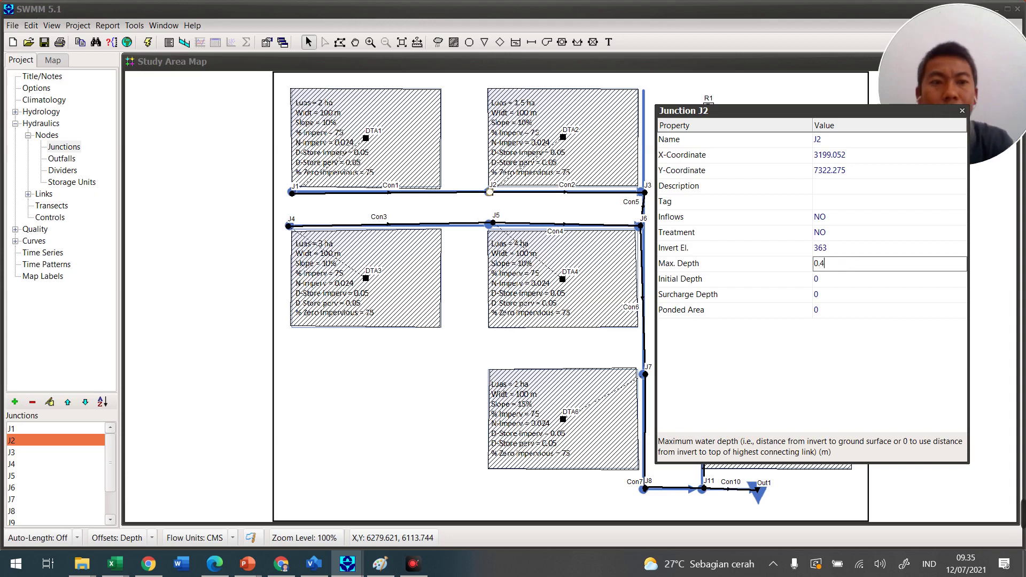
Set the length of conduit Con1, between J1 and J2, to 150 m.
click(392, 194)
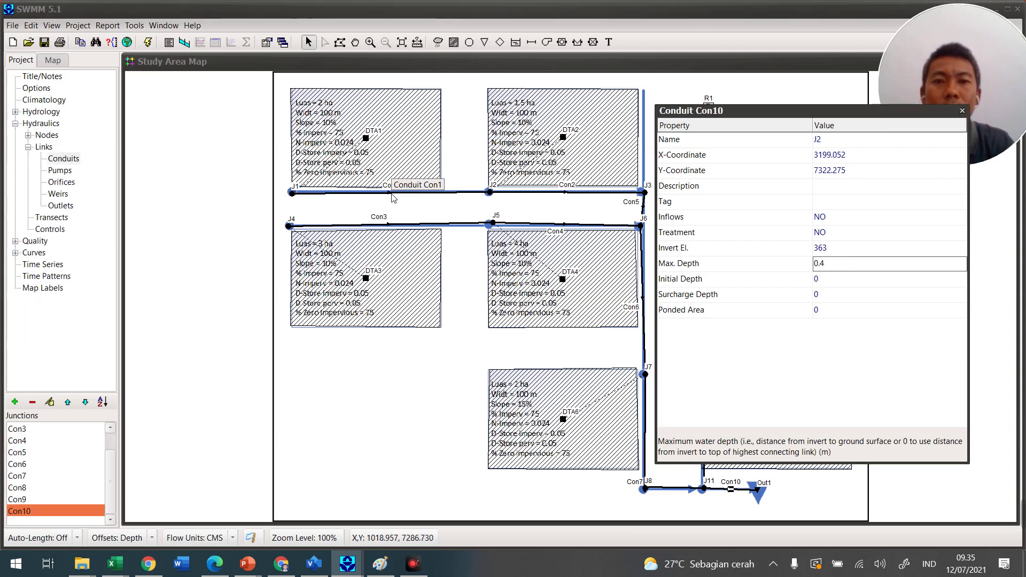
click(836, 250)
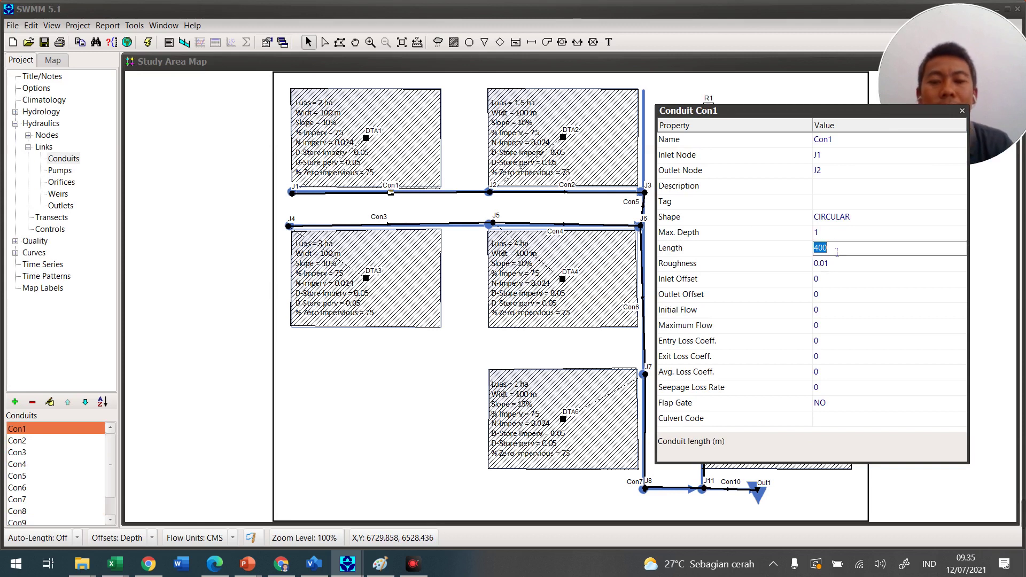
text(1)
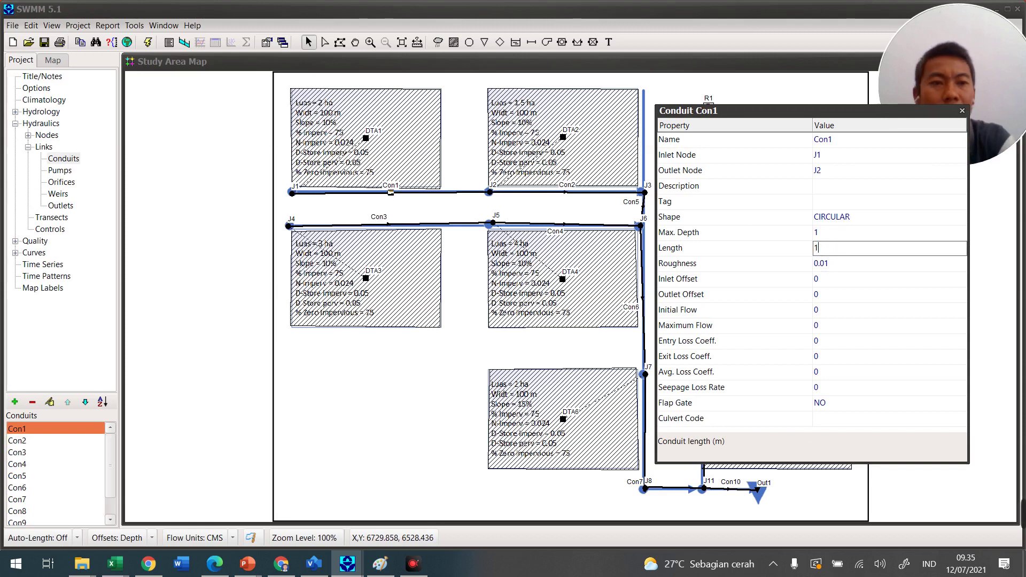
text(50)
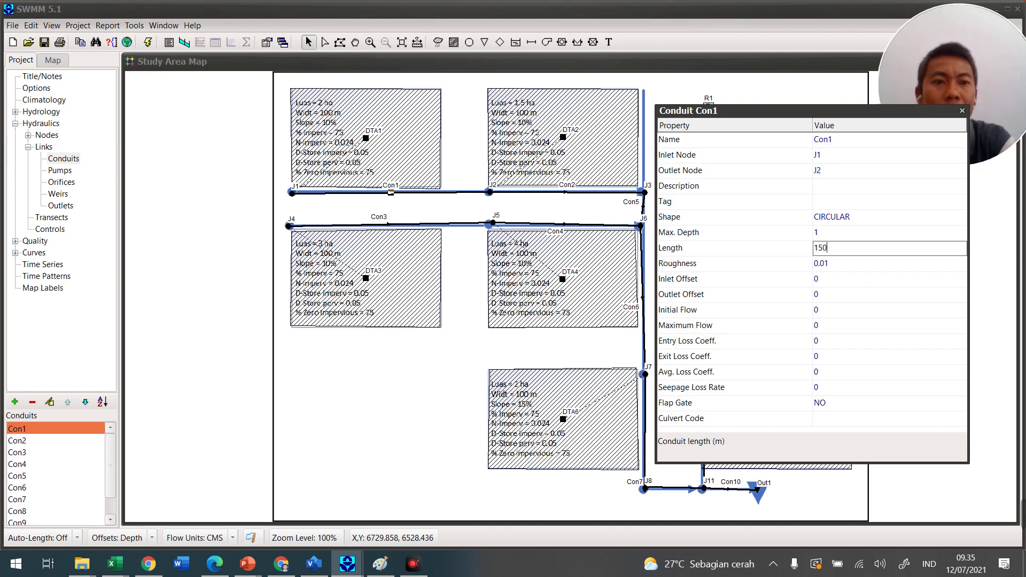
Change Con1's cross-section to an open rectangular channel with 0.4 m maximum height and 0.4 m bottom width.
click(865, 207)
click(906, 220)
click(959, 217)
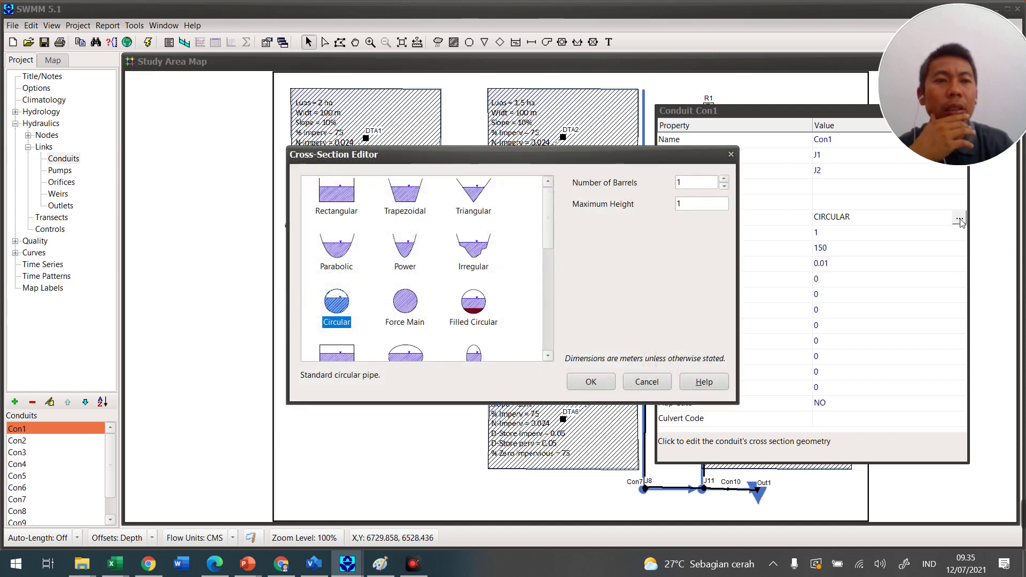
click(343, 213)
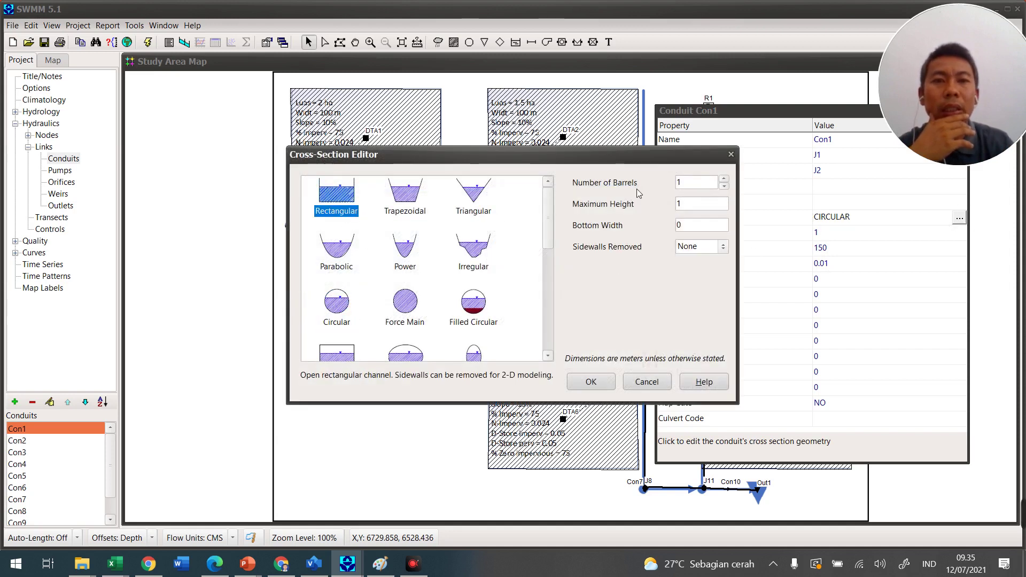
double_click(694, 206)
text(0.4)
key(Tab)
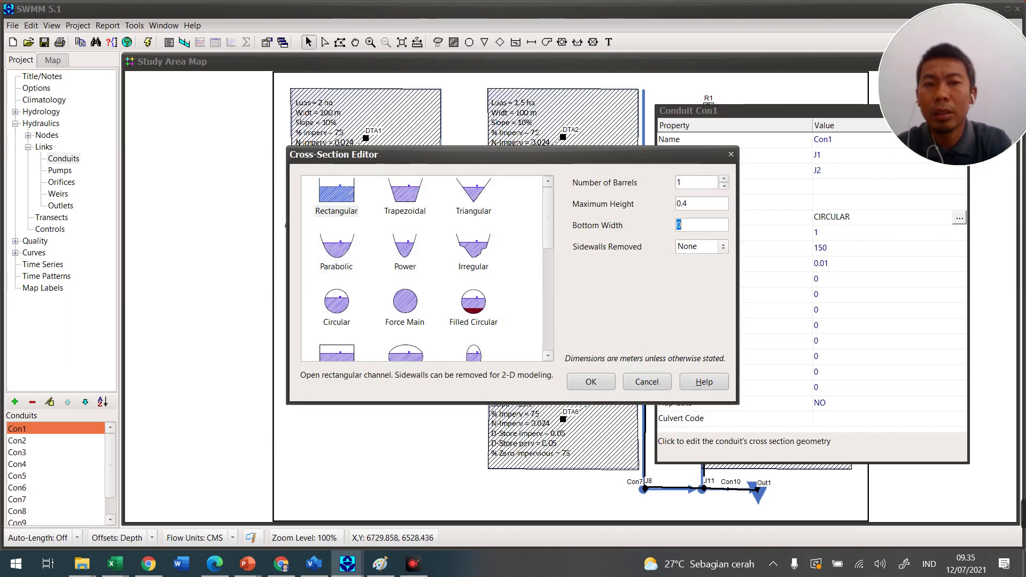
text(0.4)
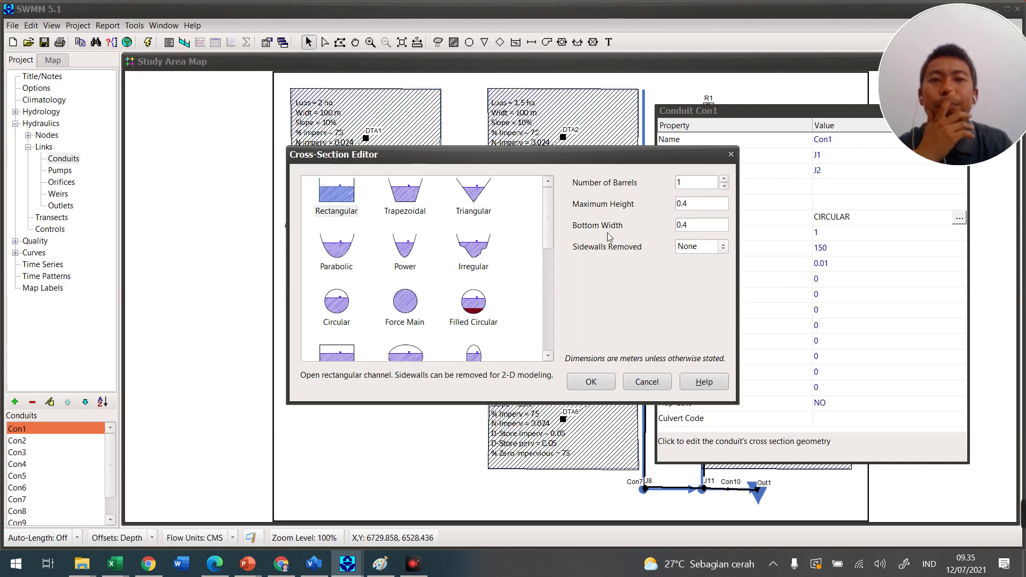
click(589, 382)
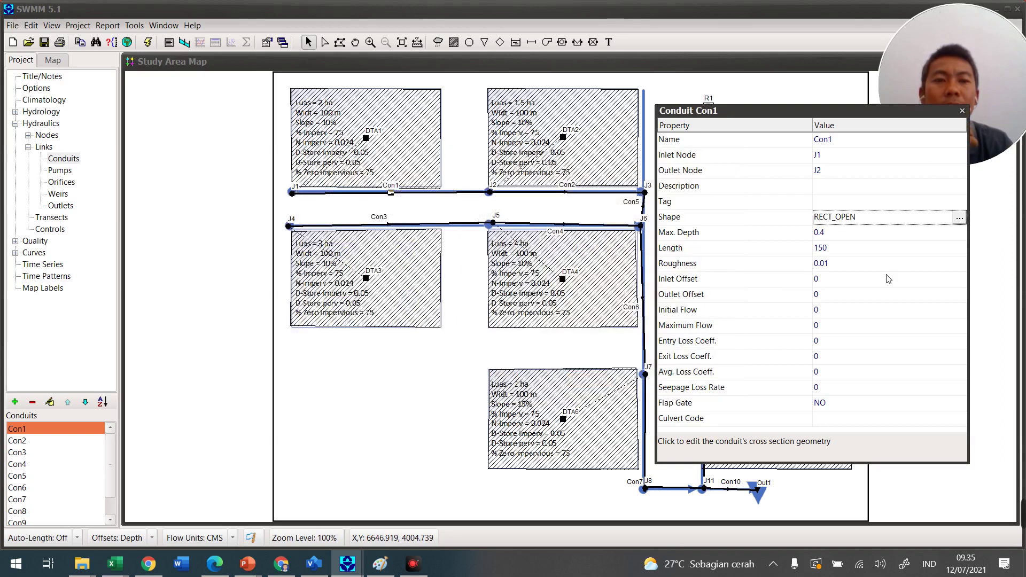
Set conduit Con1's Manning's roughness to 0.02.
click(846, 270)
click(848, 270)
key(BackSpace)
text(2)
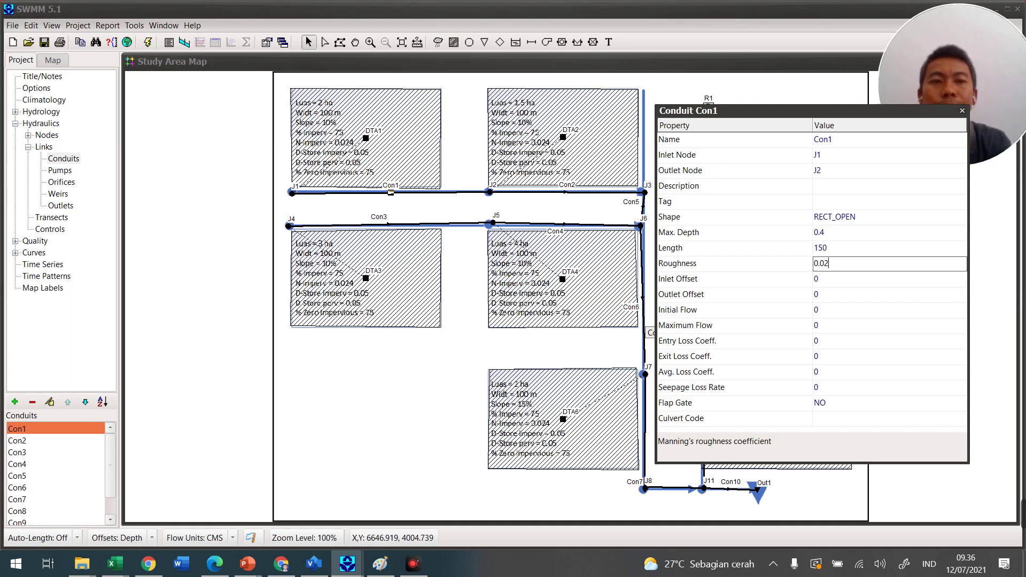
Set junction J3's invert elevation to 363 m and its maximum depth to 0.4 m.
click(490, 193)
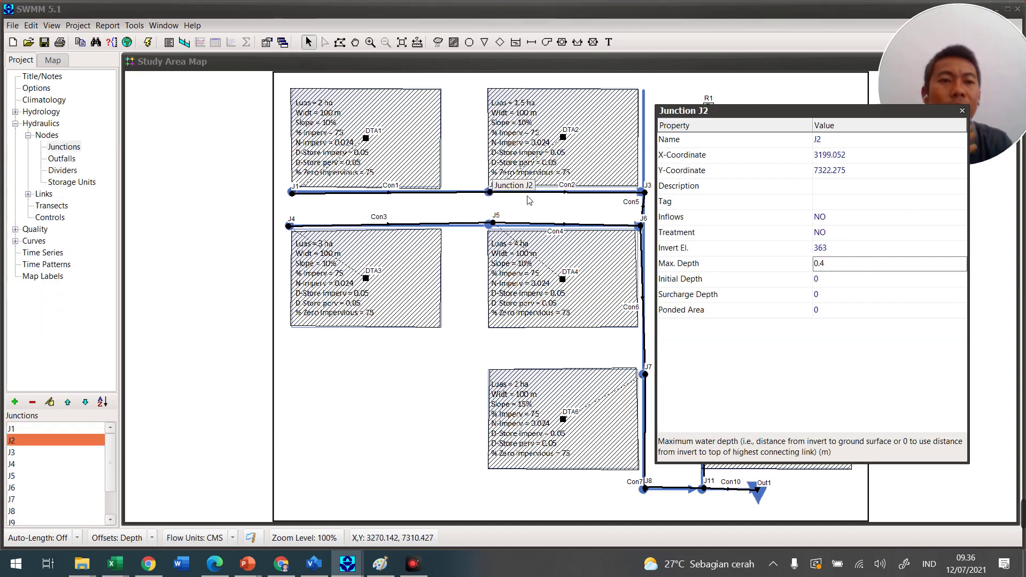
click(646, 188)
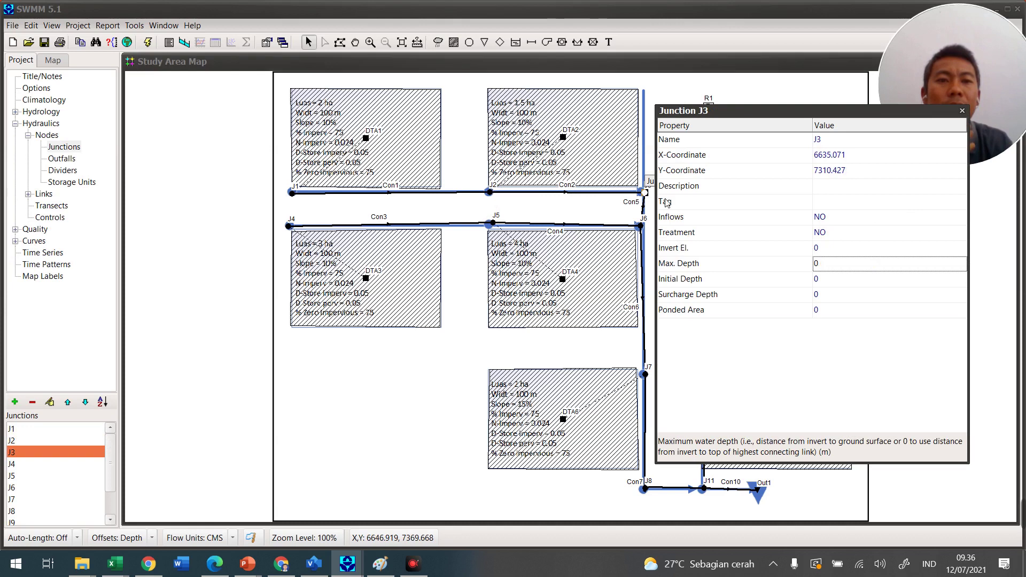
click(835, 248)
text(363)
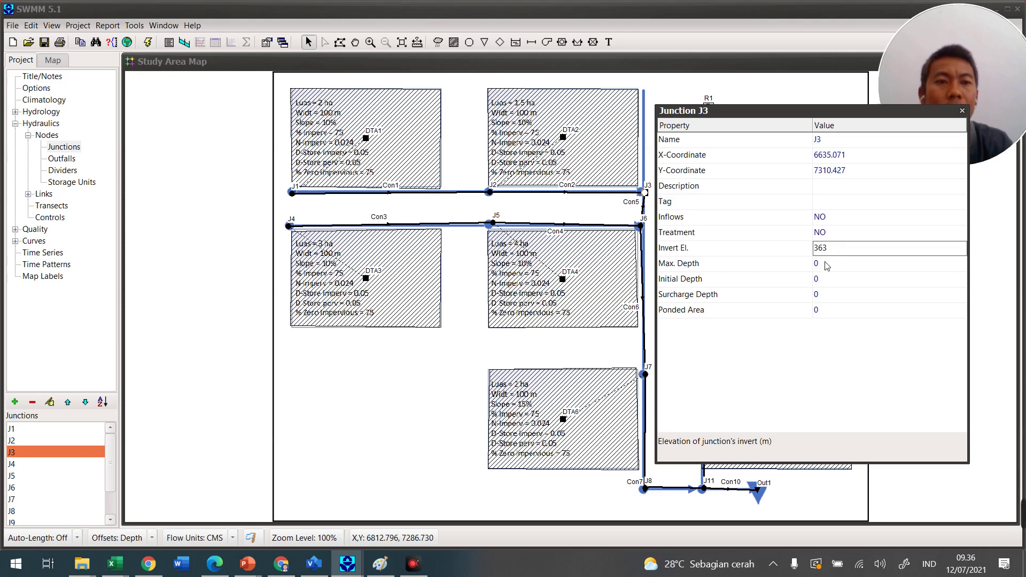
click(829, 265)
text(0.4)
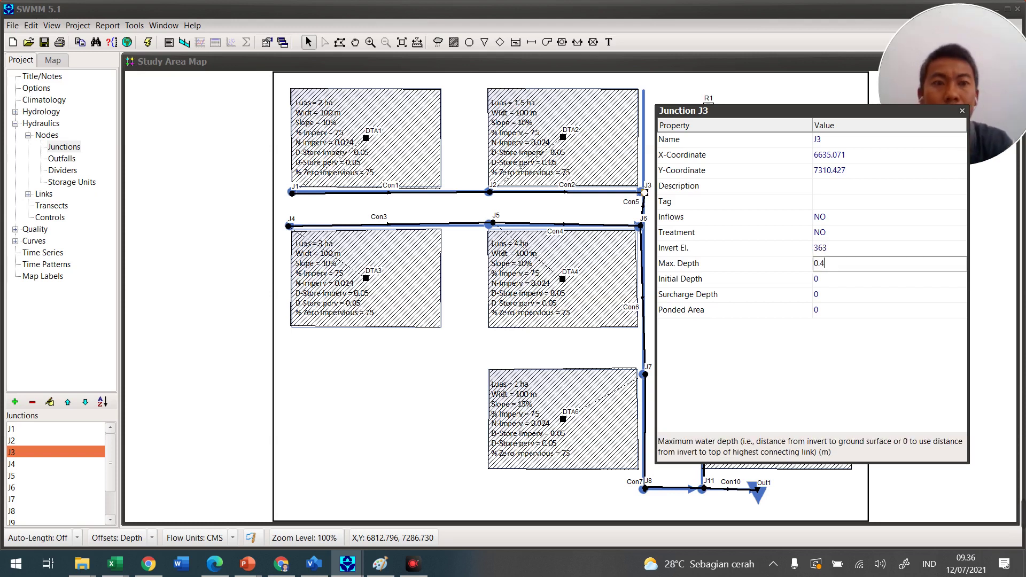
Set the length of conduit Con2, between J2 and J3, to 150 m.
click(391, 191)
click(568, 194)
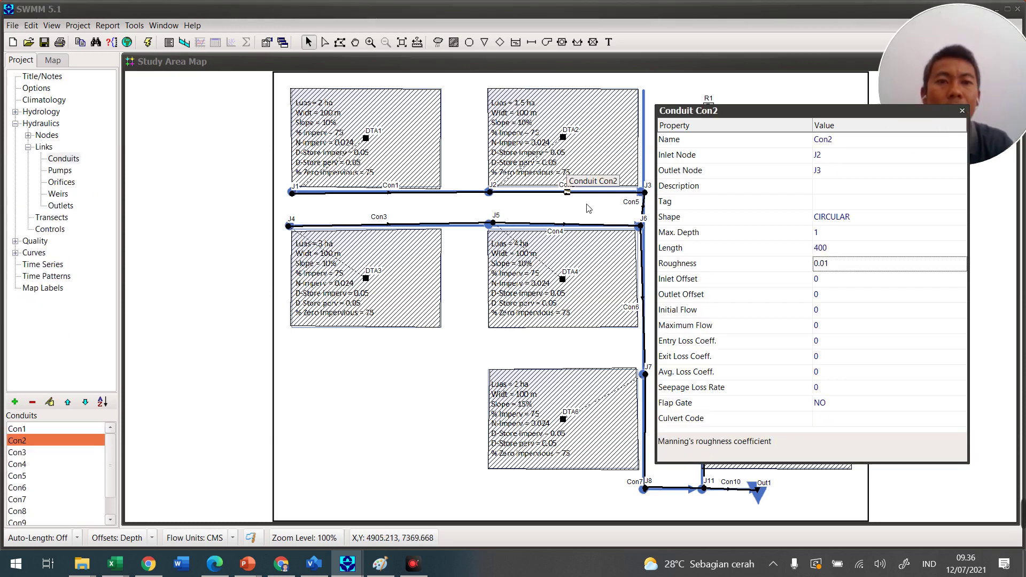
click(846, 247)
text(1)
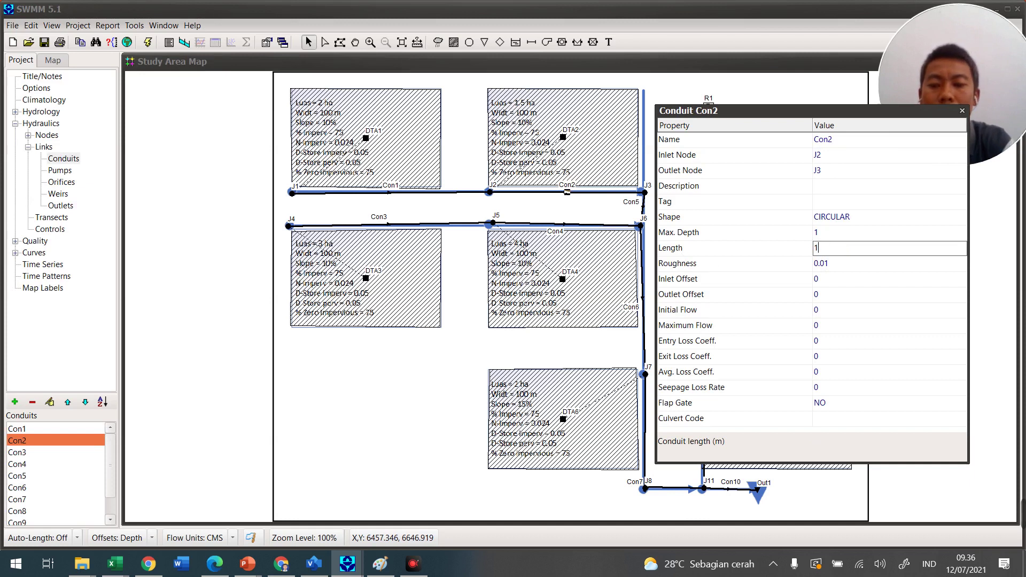
text(50)
Make Con2 an open rectangular channel with 0.4 m maximum height and 0.4 m bottom width, and set its roughness to 0.02.
click(860, 217)
click(959, 217)
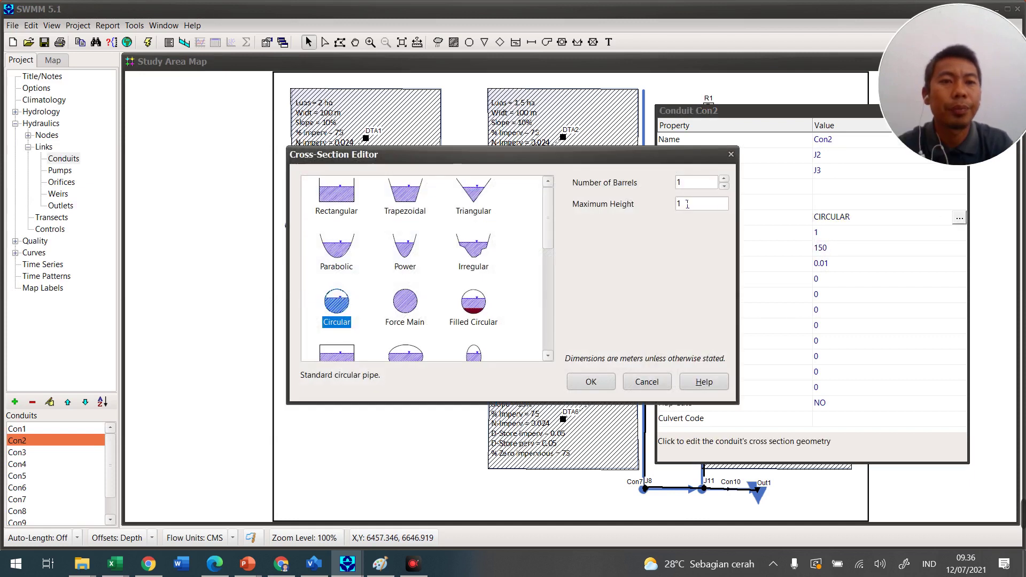
click(339, 200)
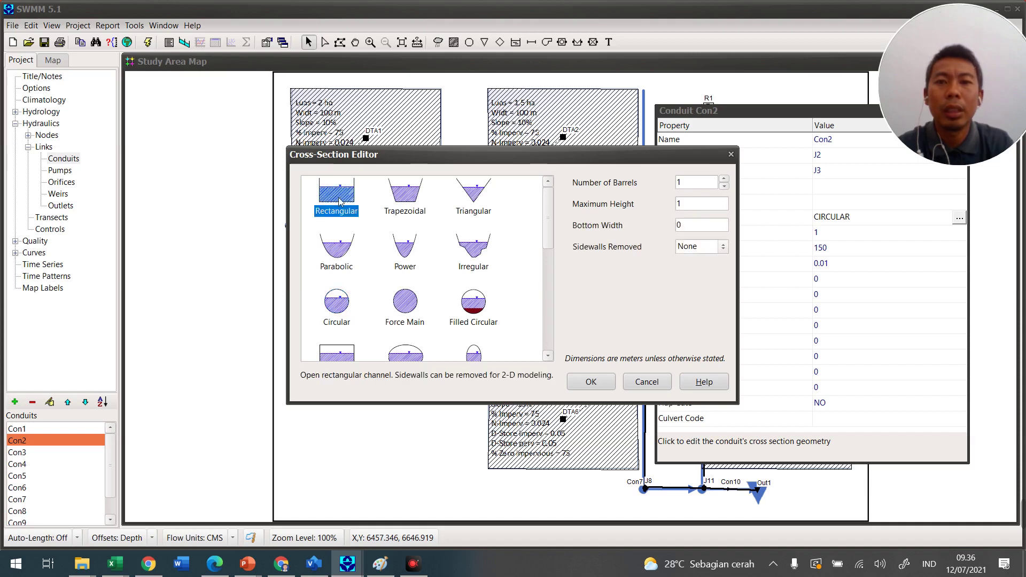
double_click(696, 204)
text(0.4)
click(690, 225)
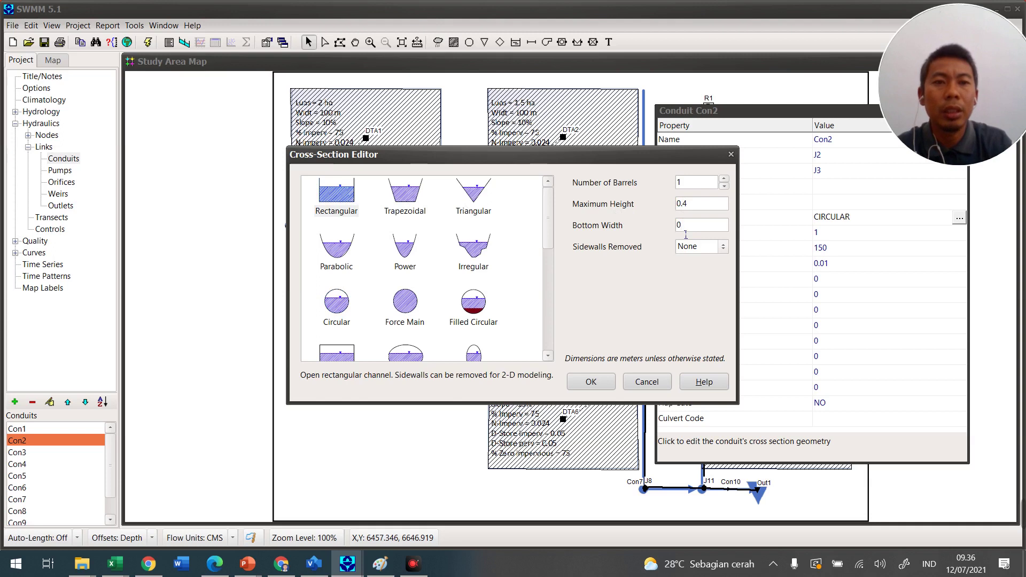
text(.4)
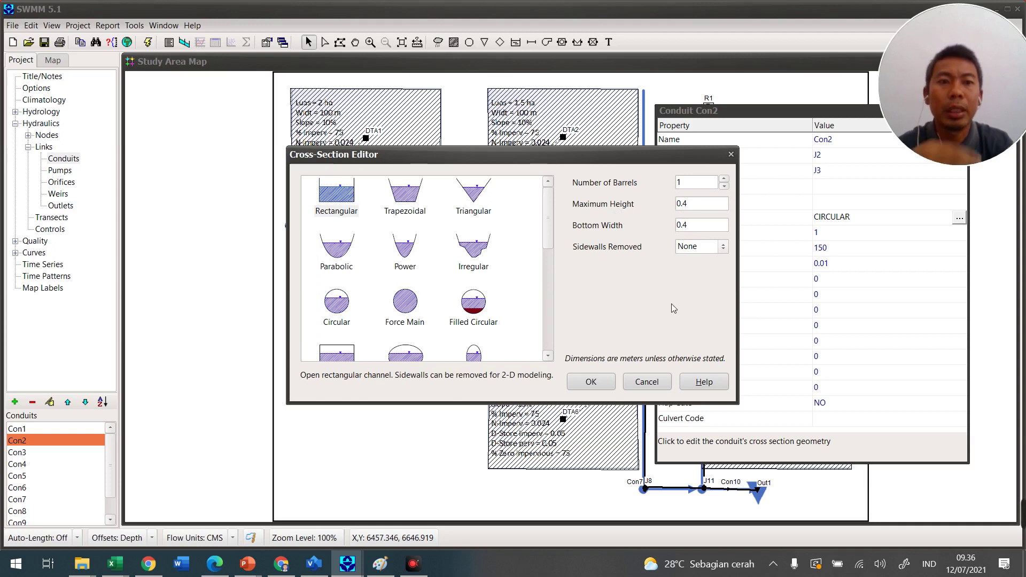
click(590, 381)
click(845, 267)
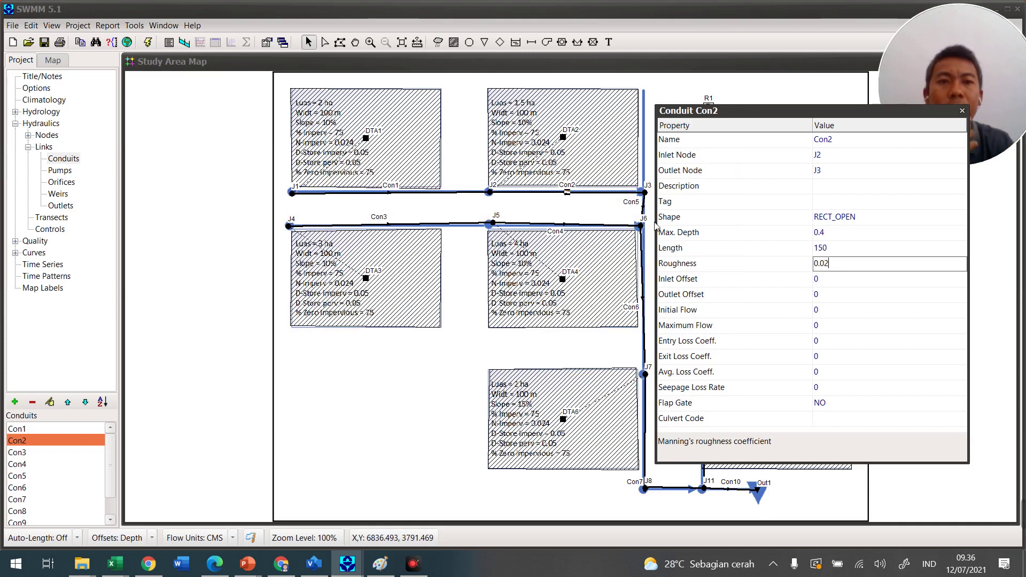
Set junction J4's invert elevation to 364 m and its maximum depth to 0.4 m.
click(643, 192)
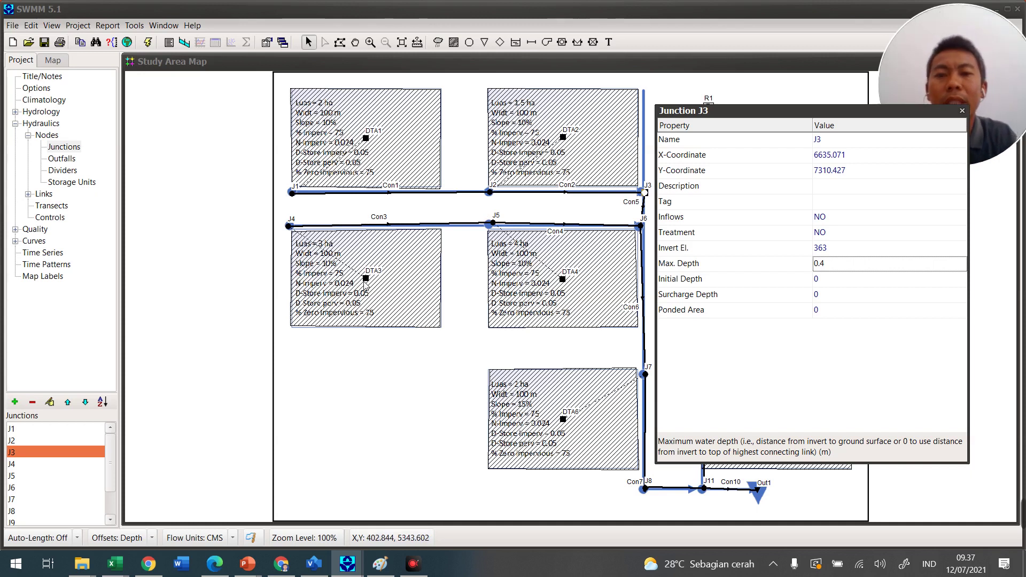
click(365, 279)
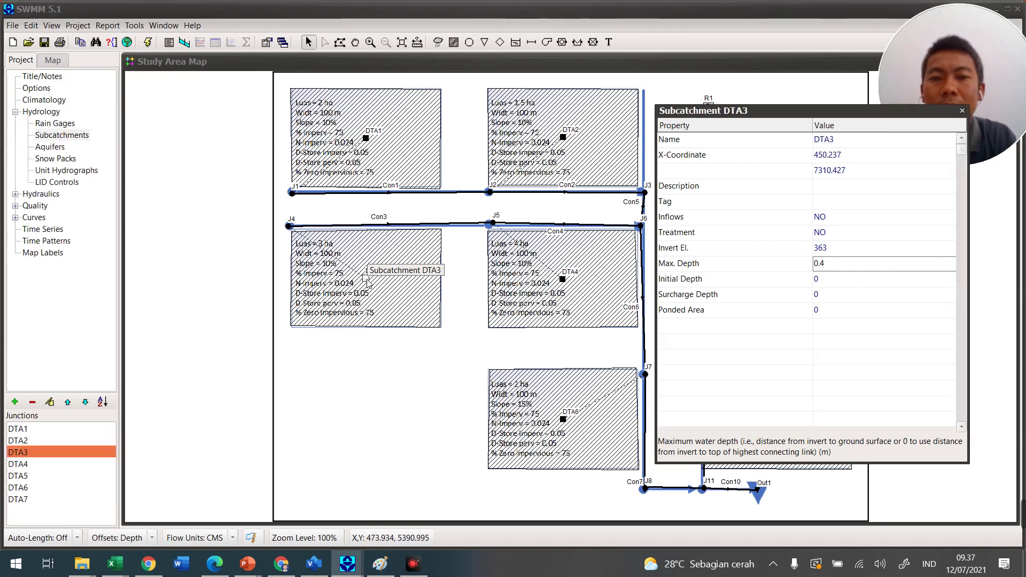
click(289, 226)
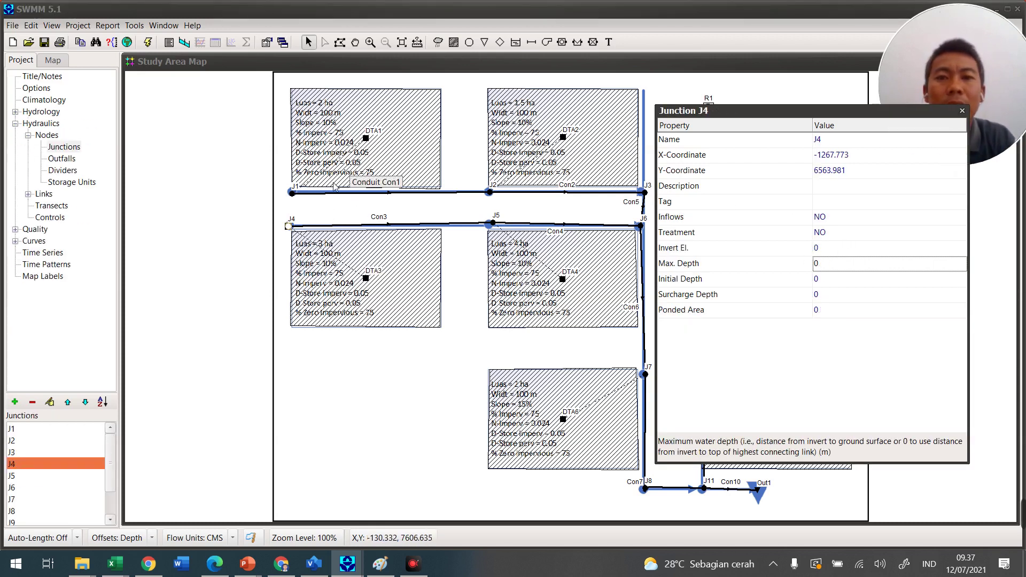
click(828, 249)
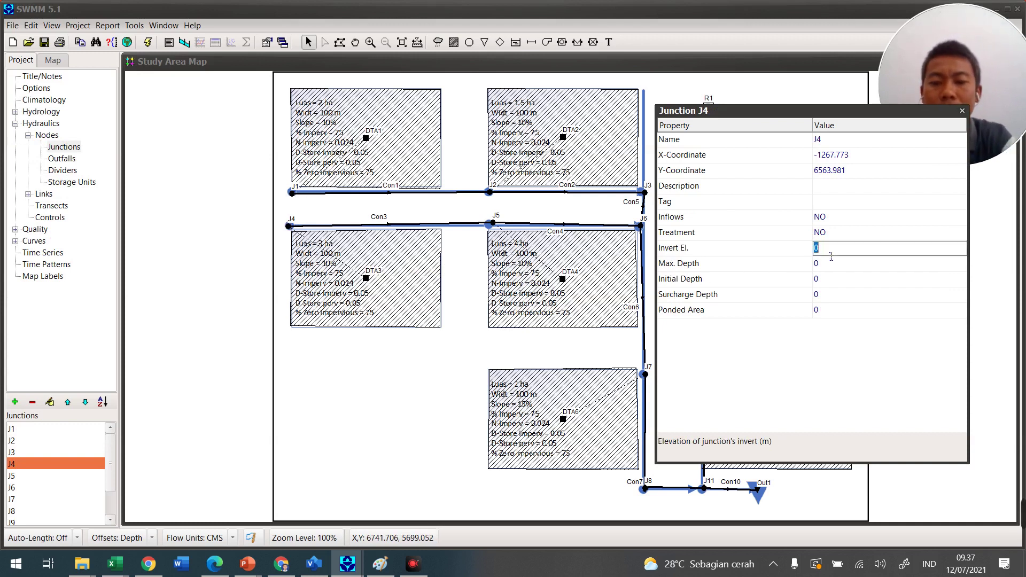
text(364)
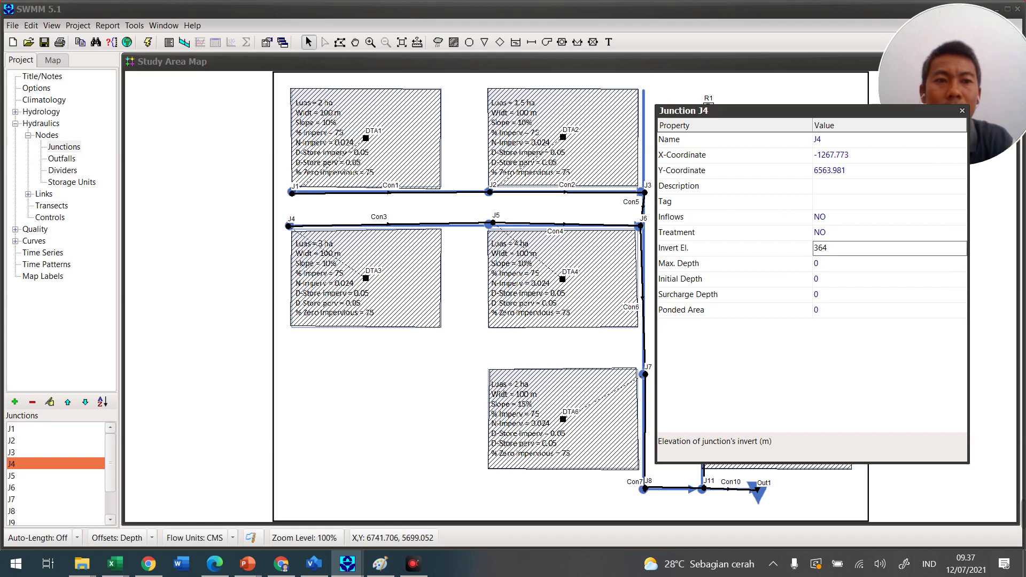
click(848, 270)
text(0)
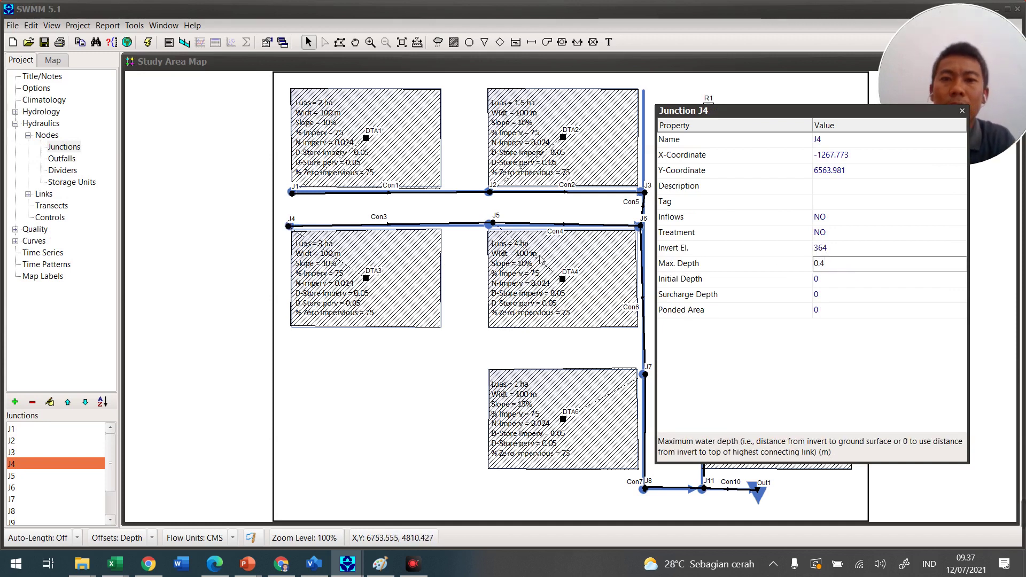
Set conduit Con3's length to 250 m and its Manning's roughness to 0.02.
click(389, 225)
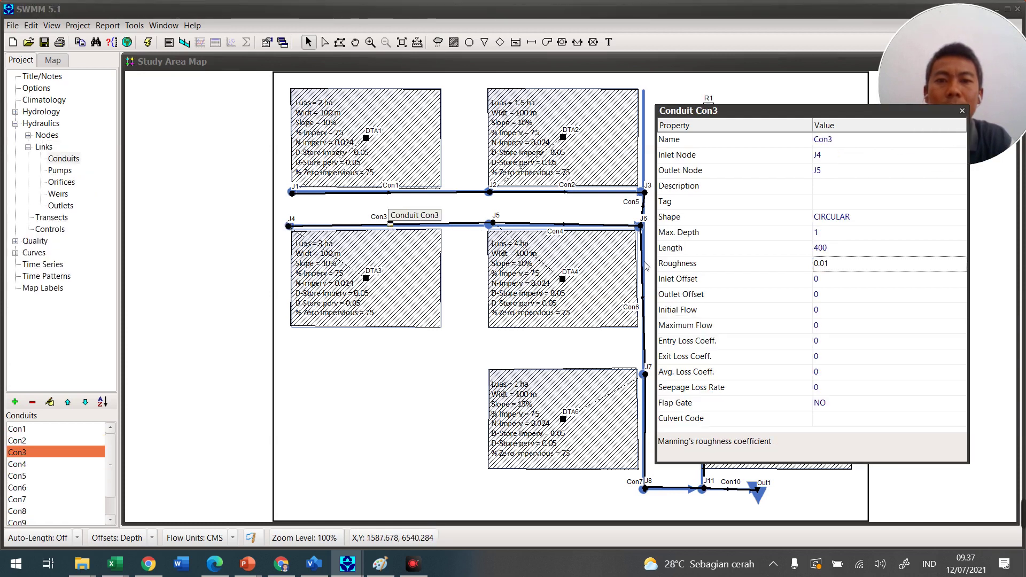
click(831, 250)
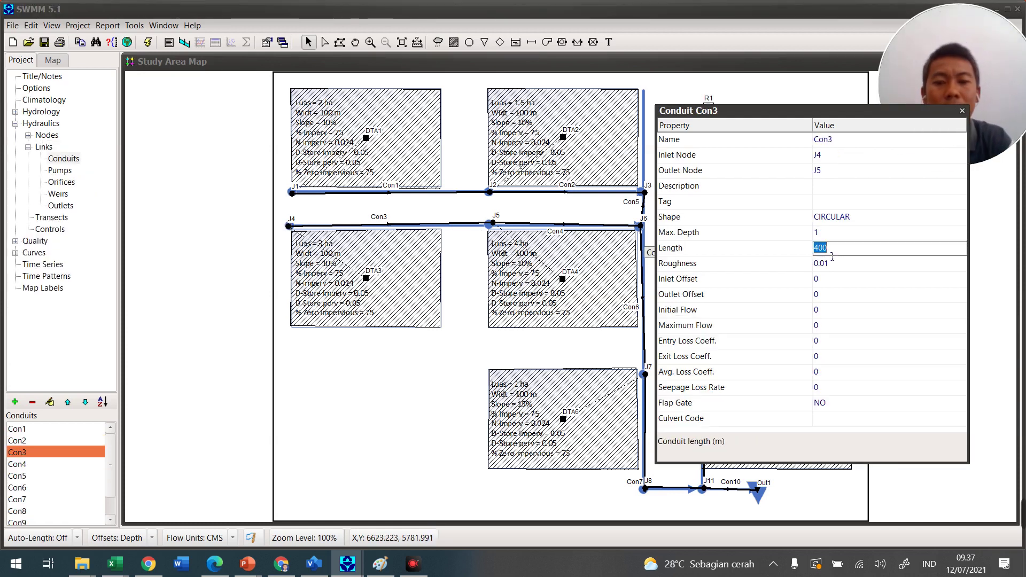
text(250)
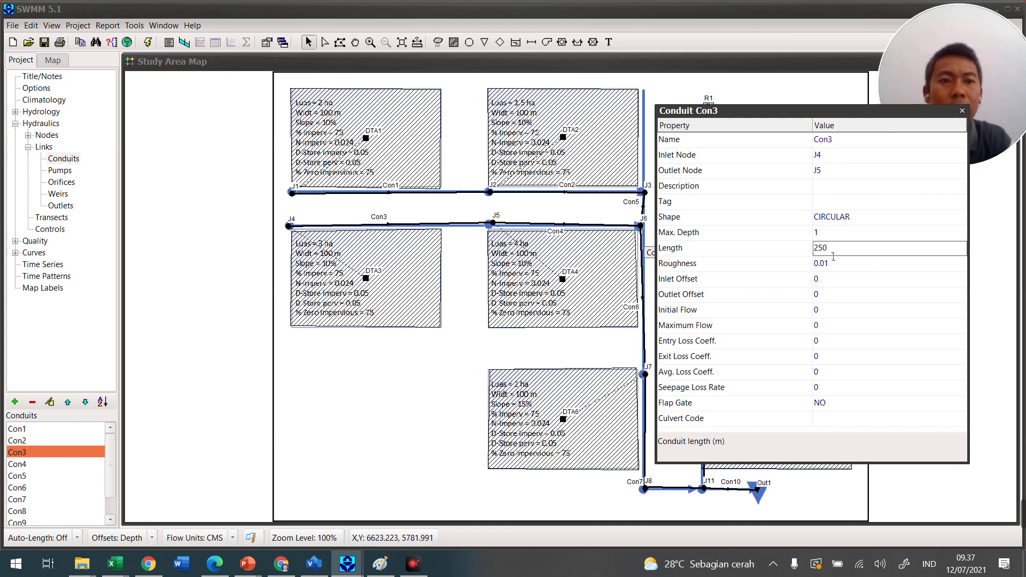
click(876, 267)
click(877, 268)
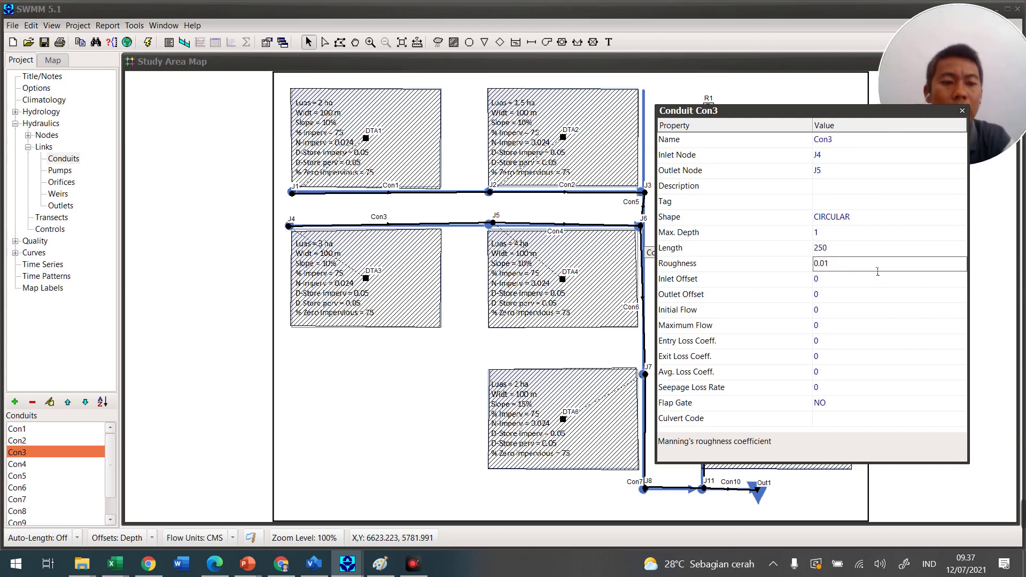
Make Con3 an open rectangular channel with 0.4 m maximum height and 0.4 m bottom width.
click(895, 217)
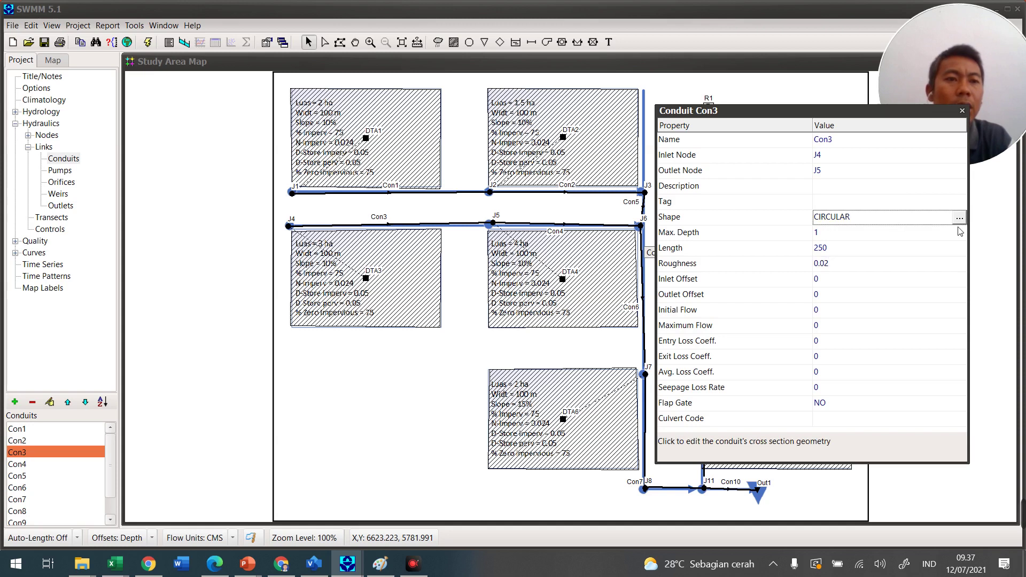
click(959, 219)
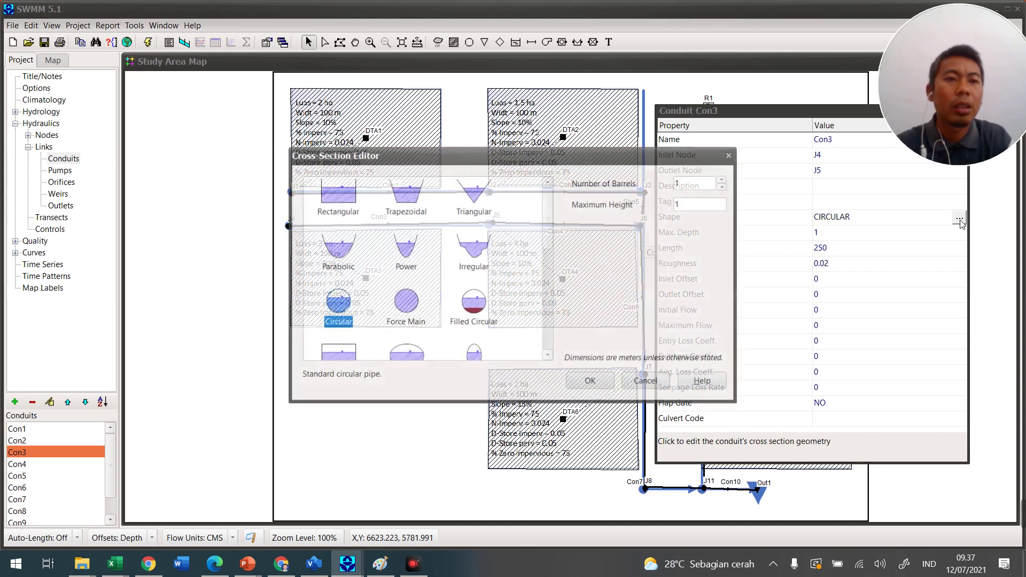
click(344, 200)
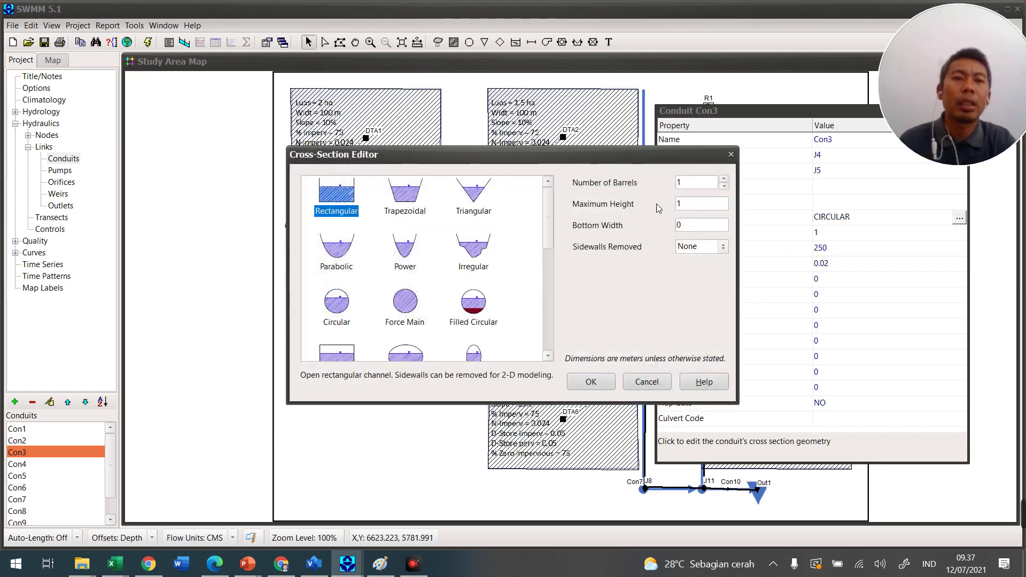
key(Tab)
text(0.)
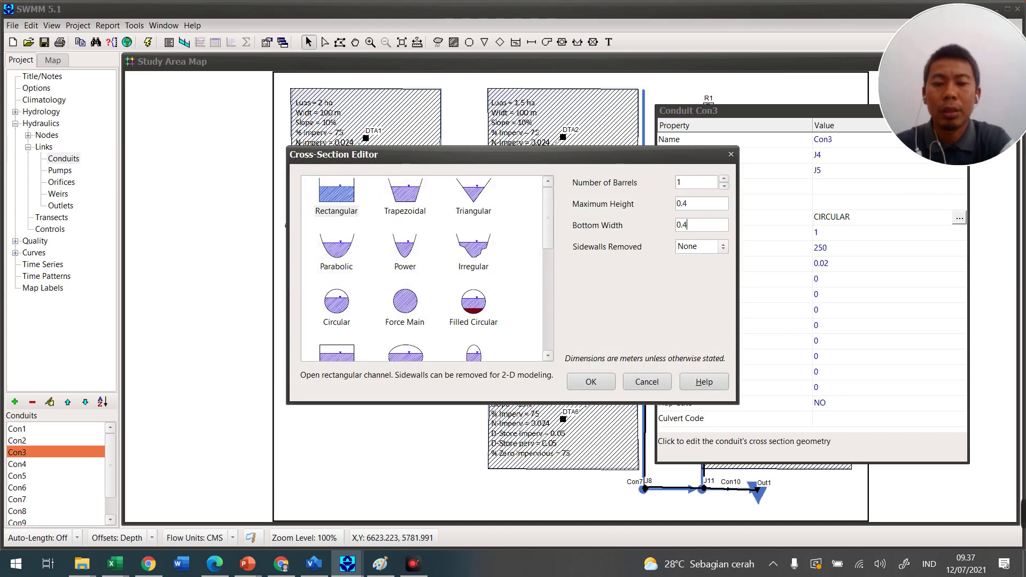
click(589, 385)
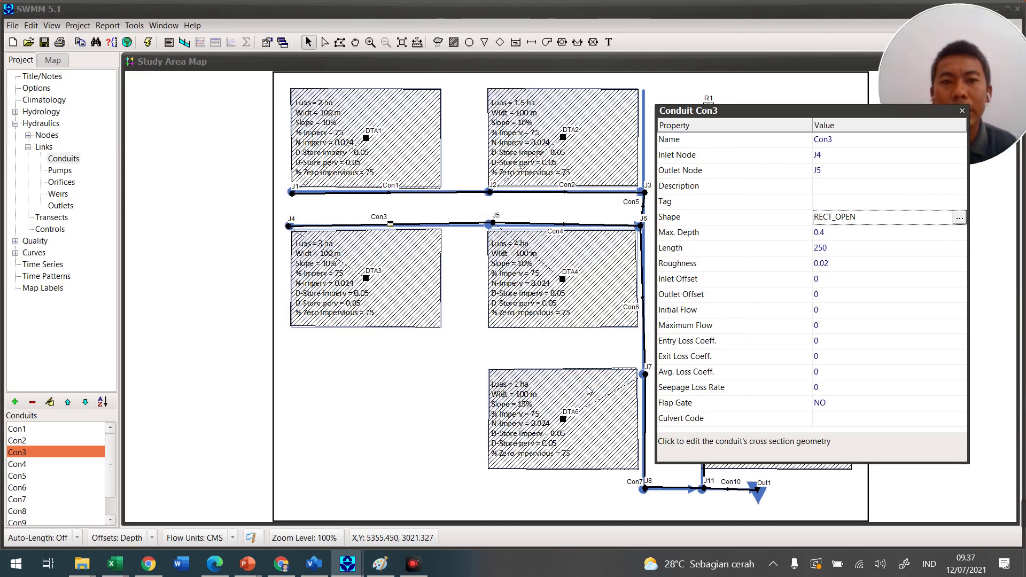
Set junction J5's invert elevation to 363 m and its maximum depth to 0.4 m.
click(495, 224)
click(850, 252)
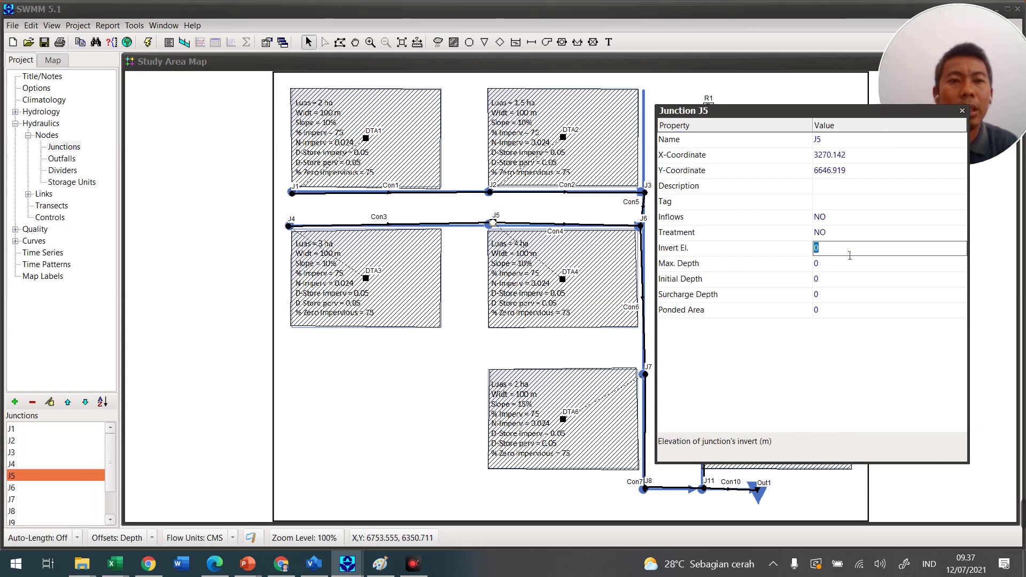
text(363)
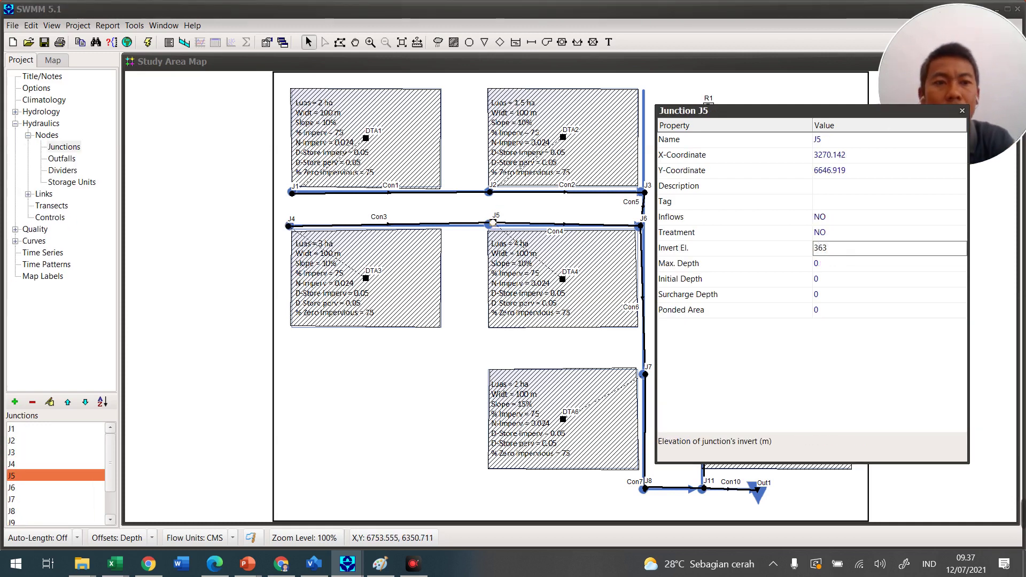
click(842, 264)
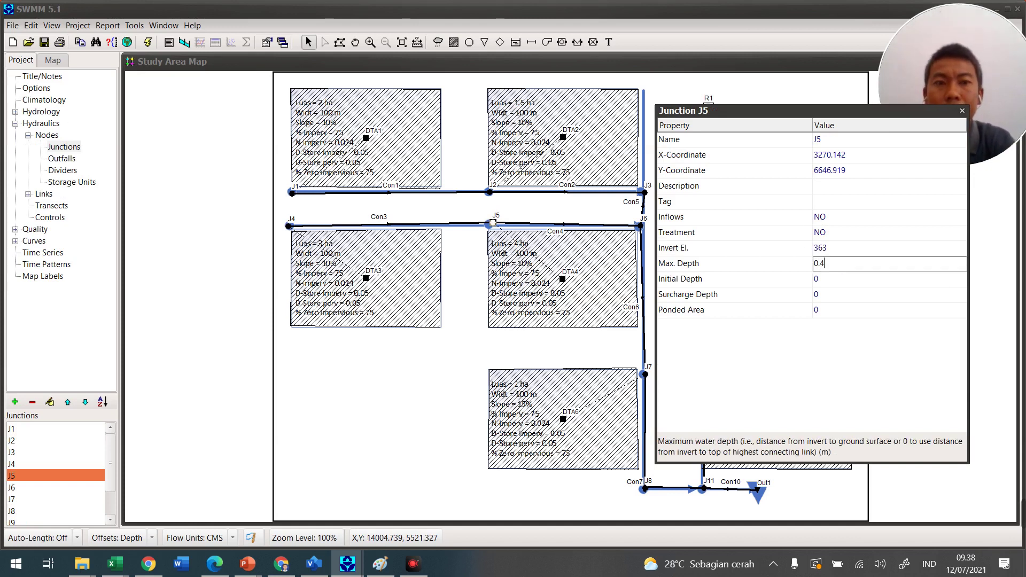
Make conduit Con4, between J5 and J6, an open rectangular channel with 0.4 m maximum height and 0.4 m bottom width.
click(563, 224)
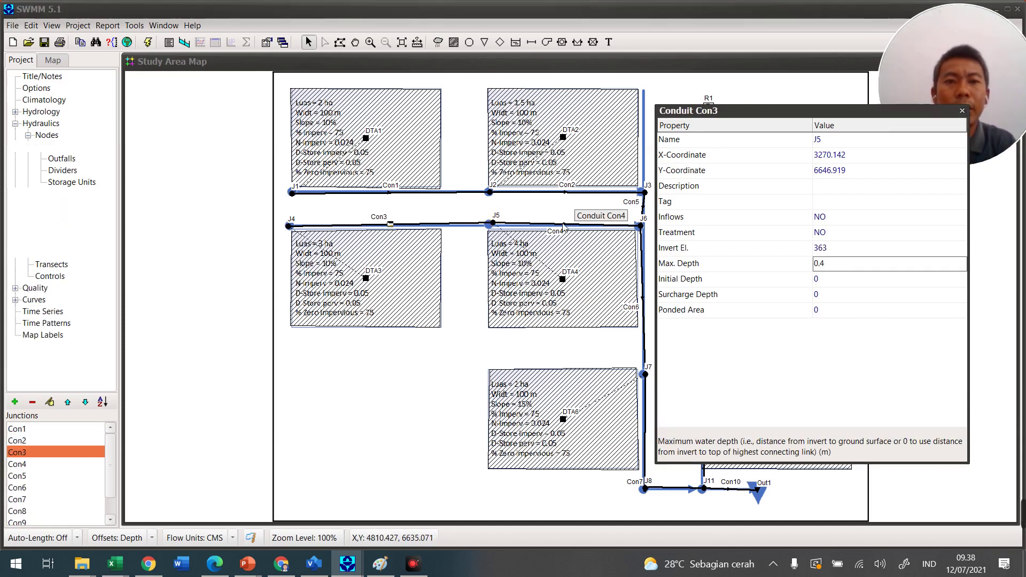
click(860, 222)
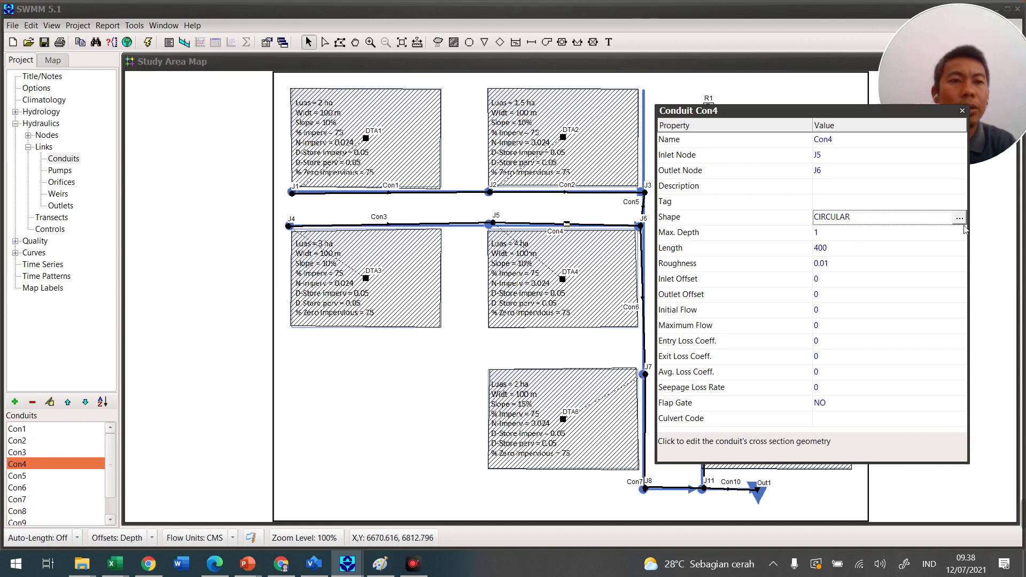
click(960, 218)
click(342, 193)
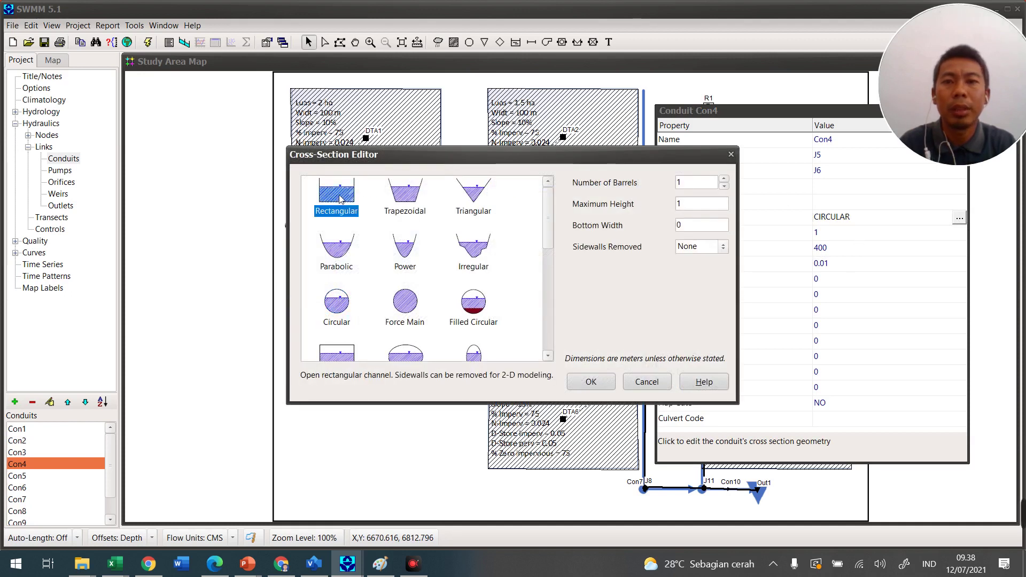
double_click(679, 184)
key(Tab)
text(0.4)
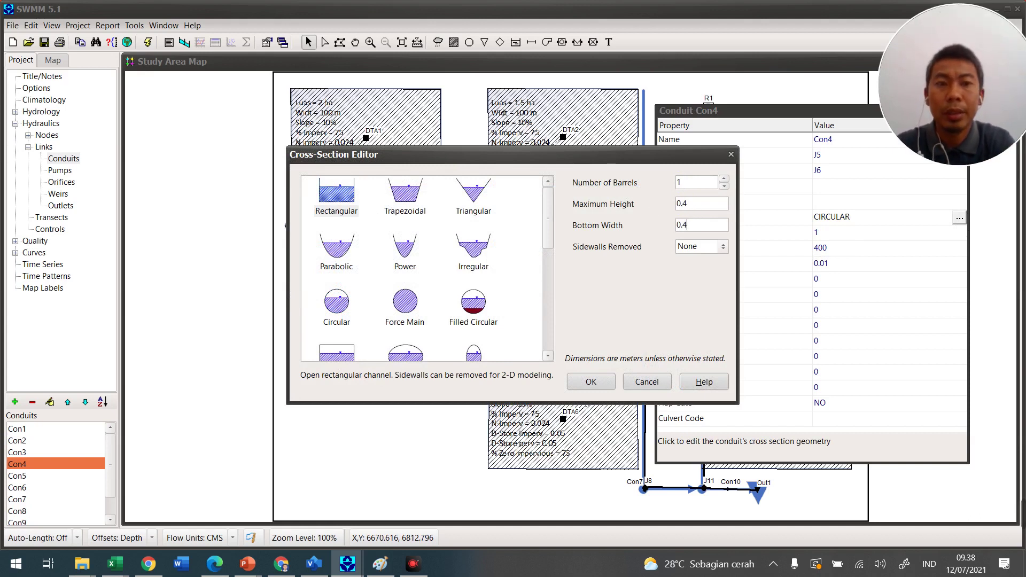
click(588, 383)
Set Con4's length to 150 m and its Manning's roughness to 0.02.
click(825, 248)
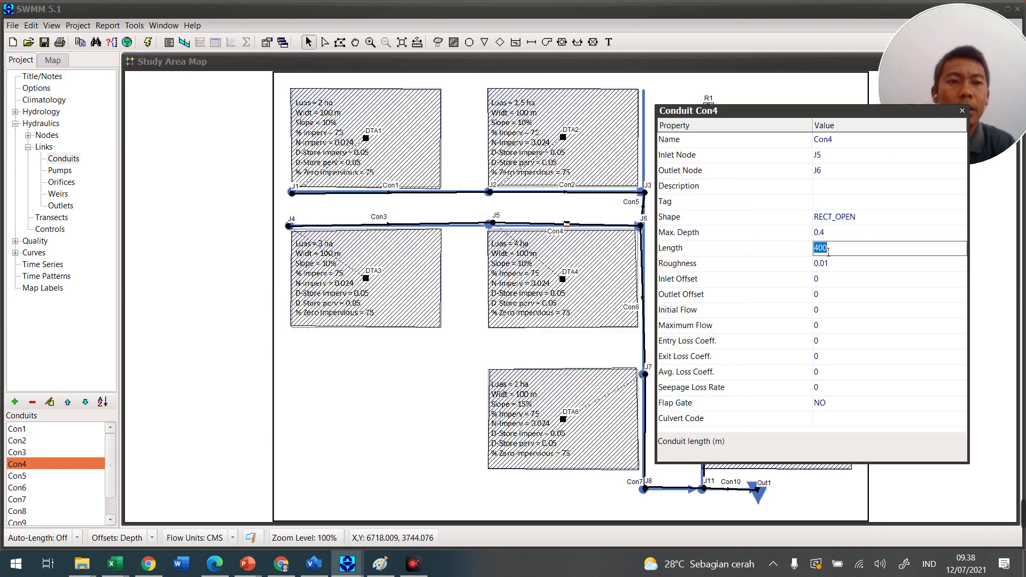
text(150)
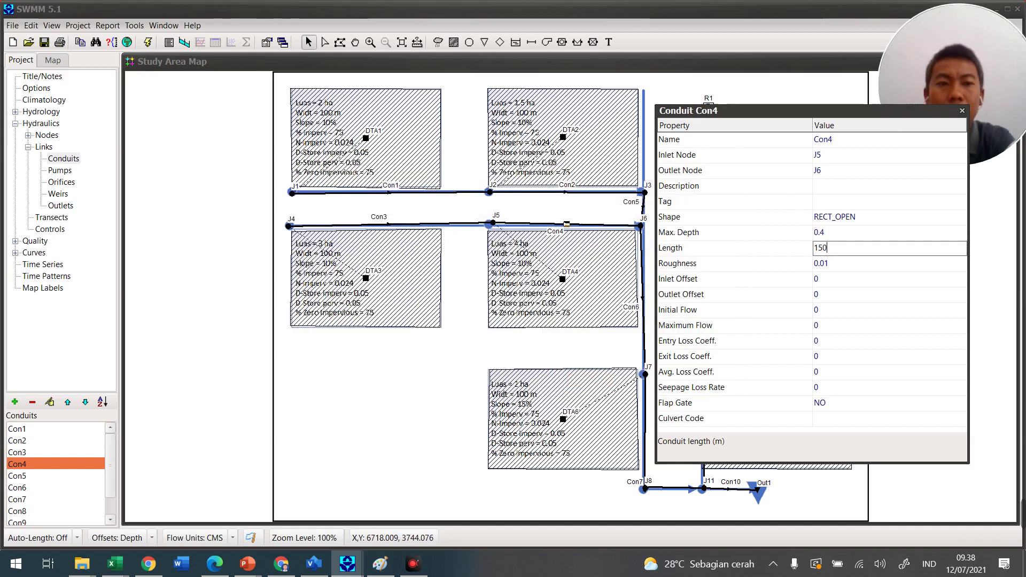
click(843, 264)
click(843, 264)
text(2)
Set junction J6's invert elevation to 363 m and its maximum depth to 0.4 m.
click(640, 225)
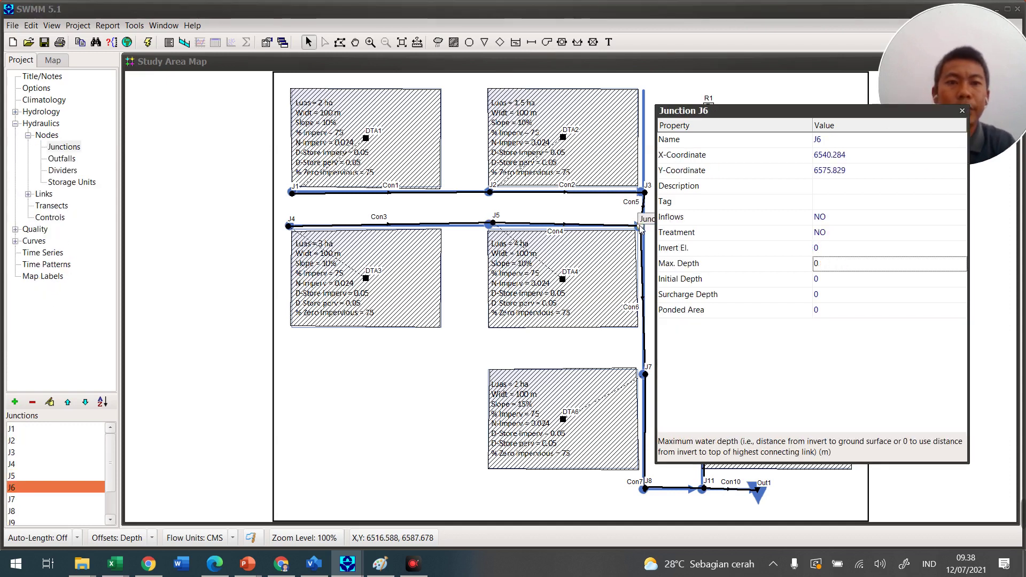
click(846, 247)
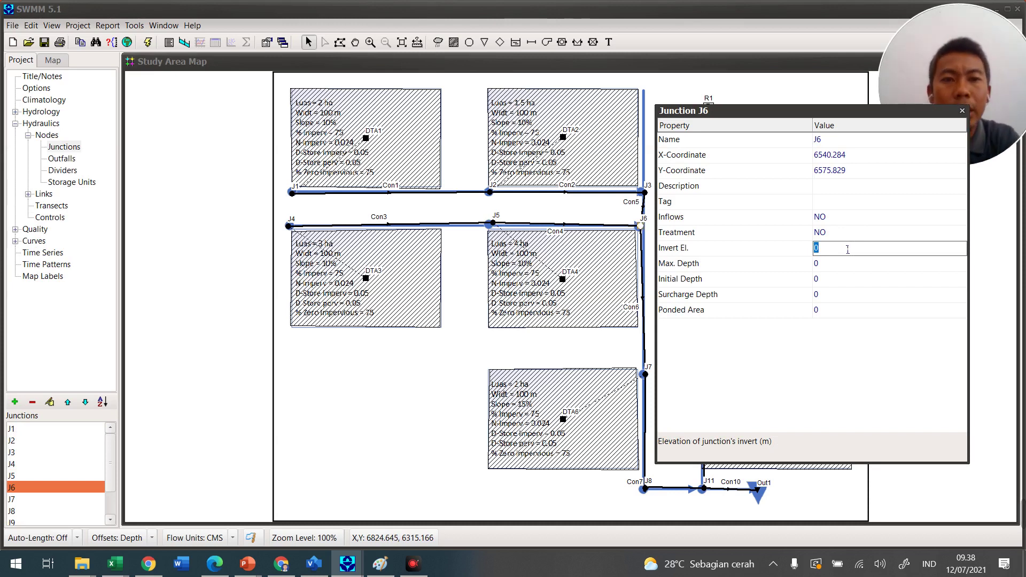
text(2)
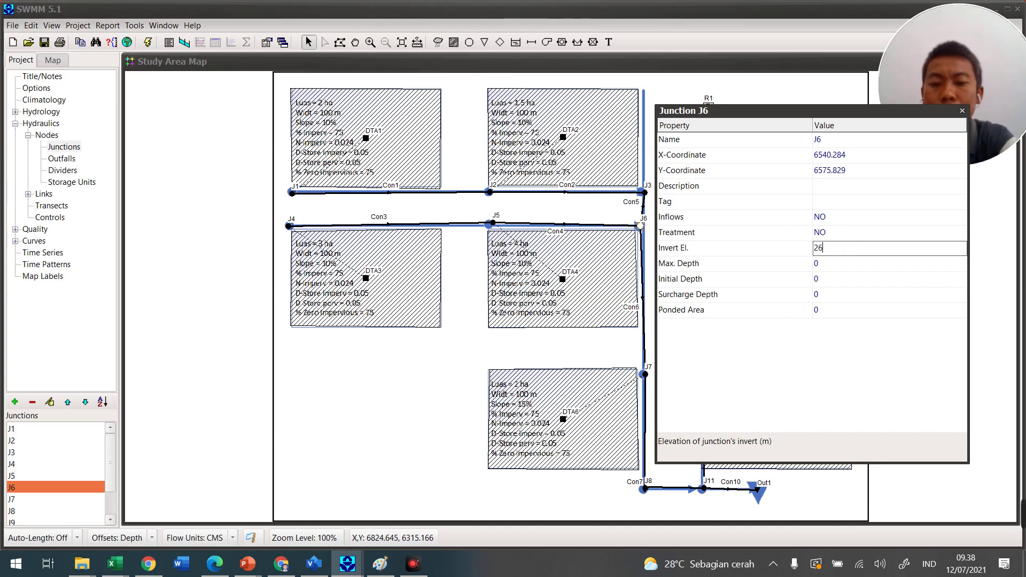
text(6)
key(BackSpace)
key(BackSpace)
text(363)
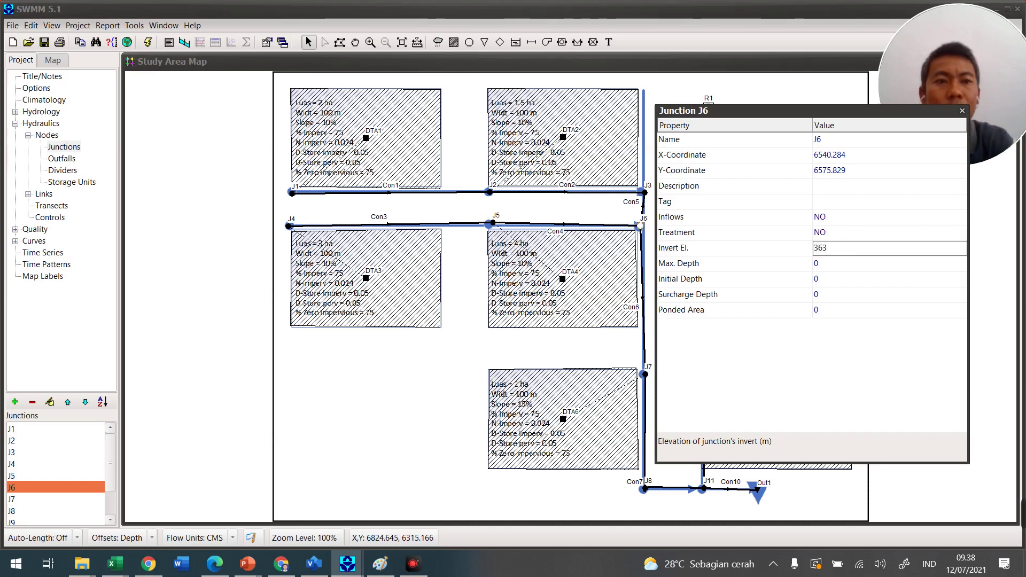
key(Return)
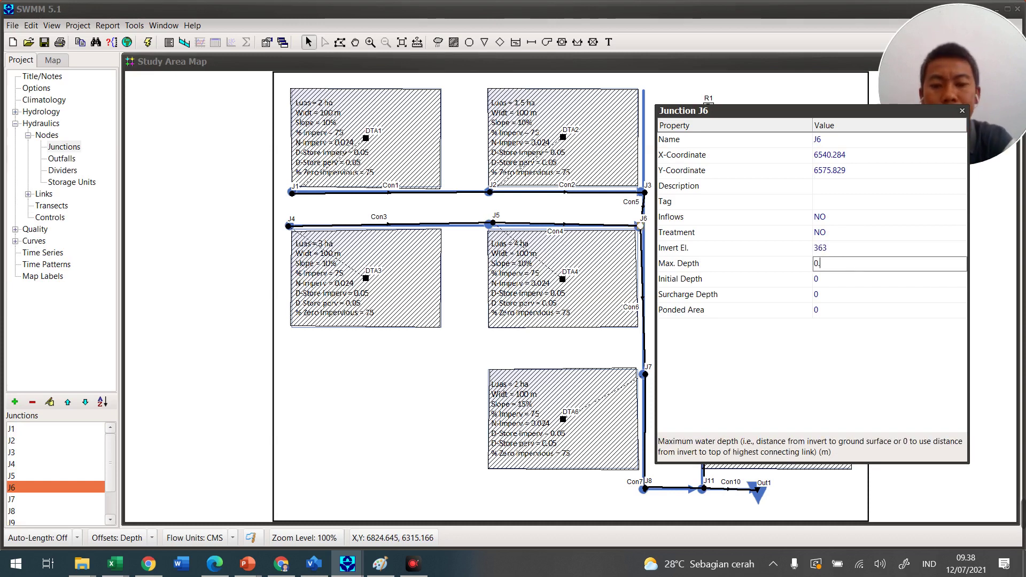
text(.4)
Review the properties of conduits Con4 and Con5 and compare the invert elevations and depths of junctions J3 and J6.
click(566, 225)
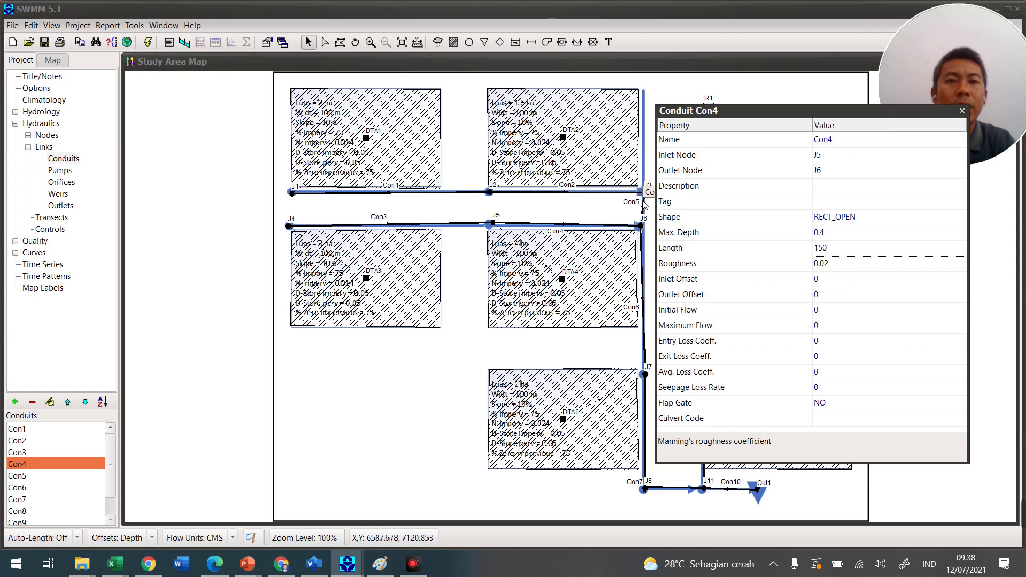
click(641, 224)
click(642, 211)
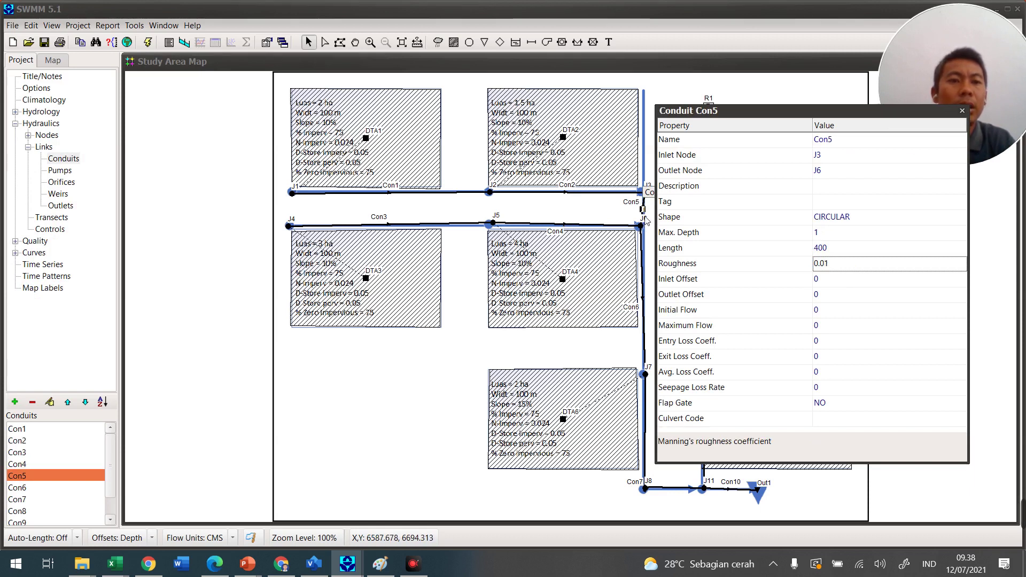
click(645, 193)
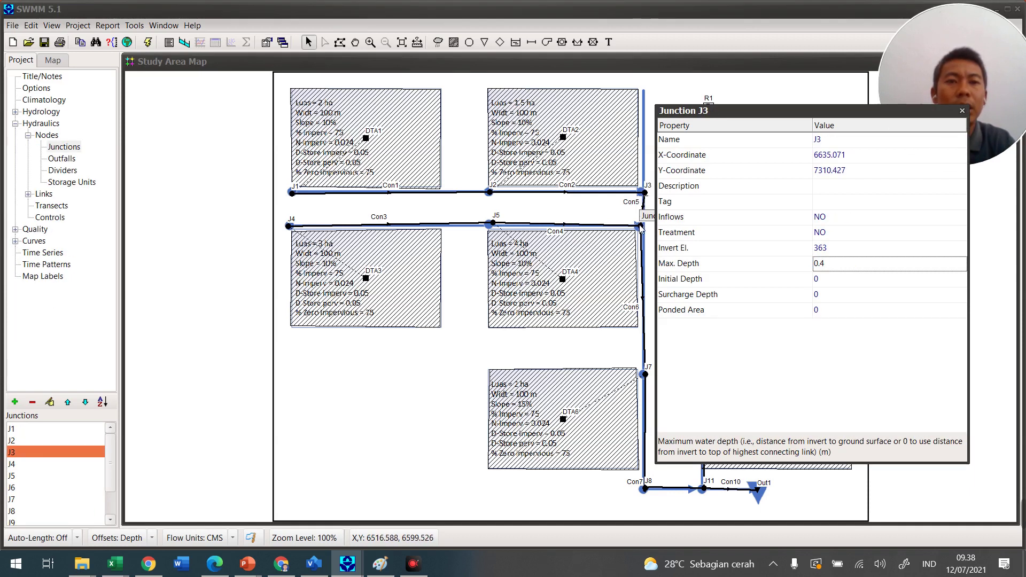
click(641, 224)
click(645, 193)
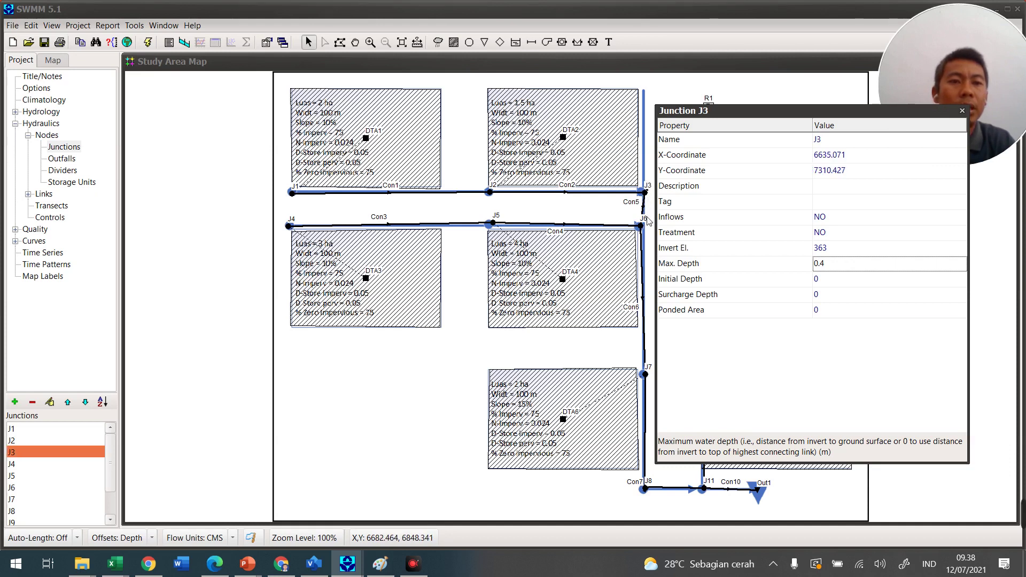
click(641, 225)
click(644, 192)
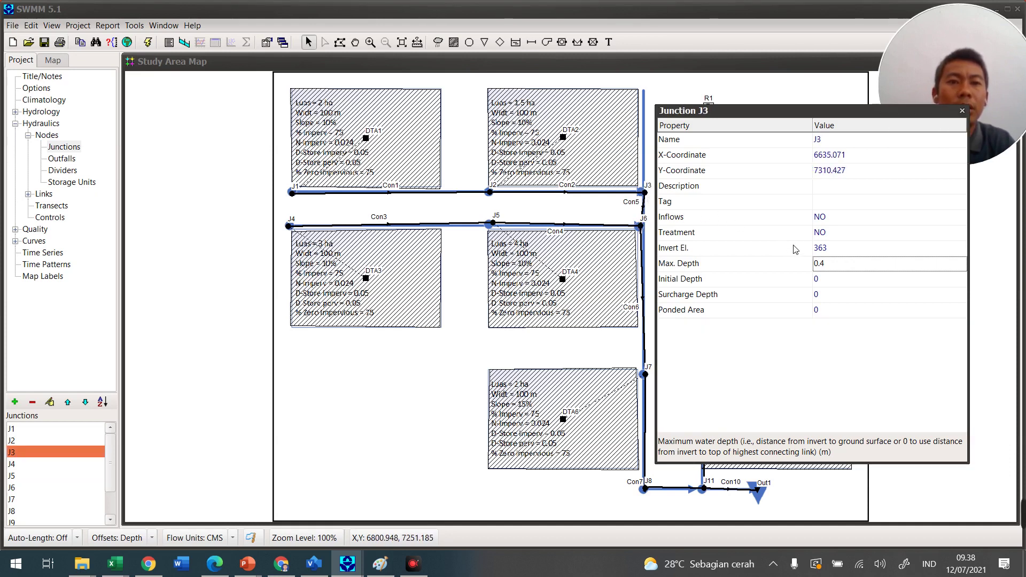
Set junction J3's invert elevation to 362 m.
click(488, 192)
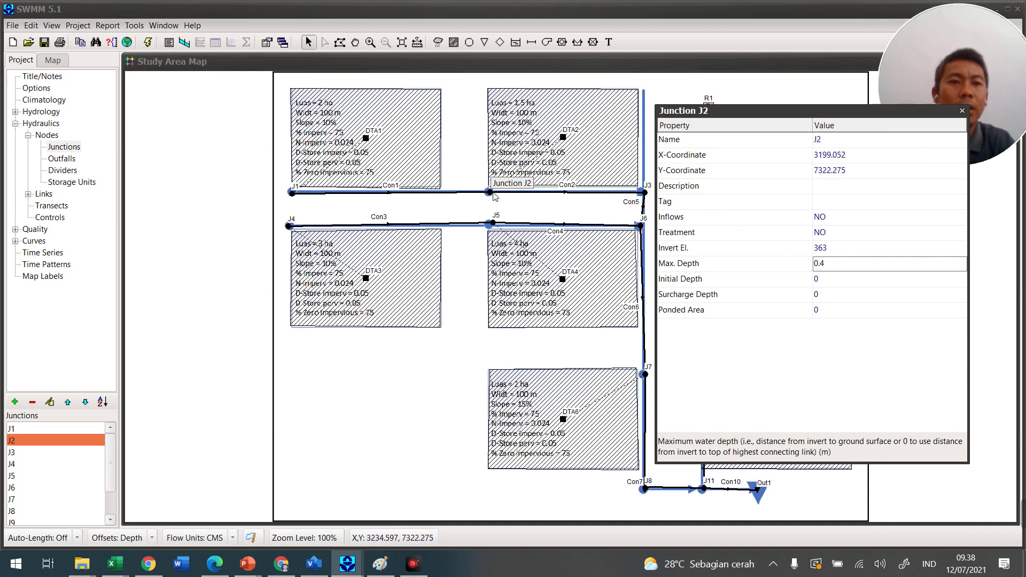
click(645, 194)
click(846, 249)
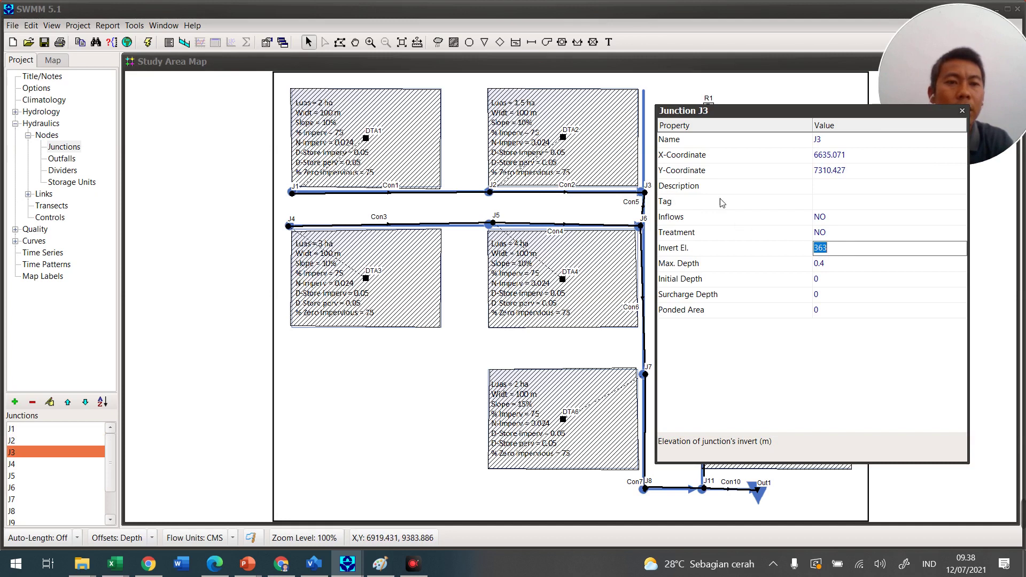
click(866, 255)
key(BackSpace)
text(2)
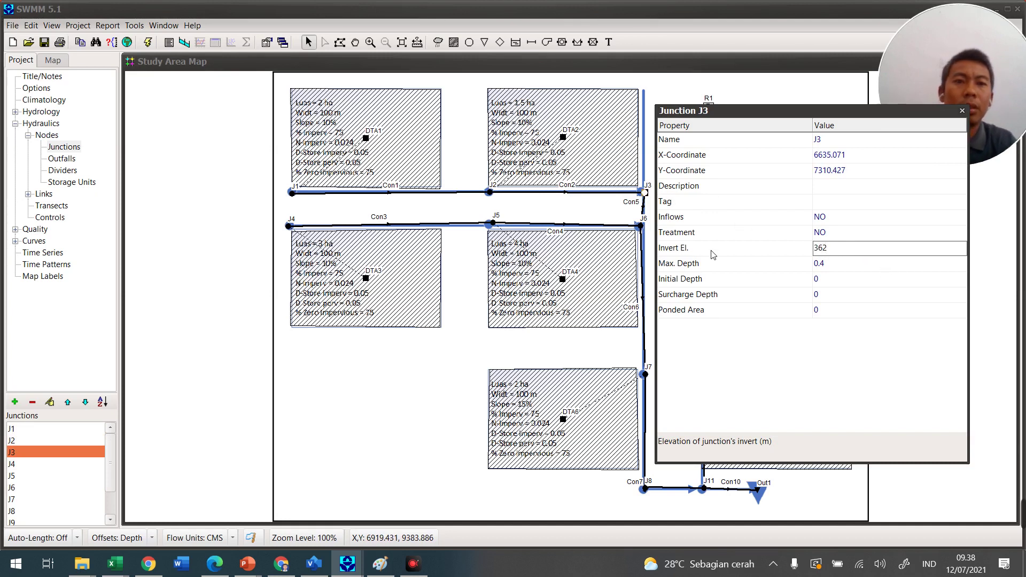
Give conduit Con5 between J3 and J6 a circular cross-section with a maximum height of 0.5 m.
click(642, 207)
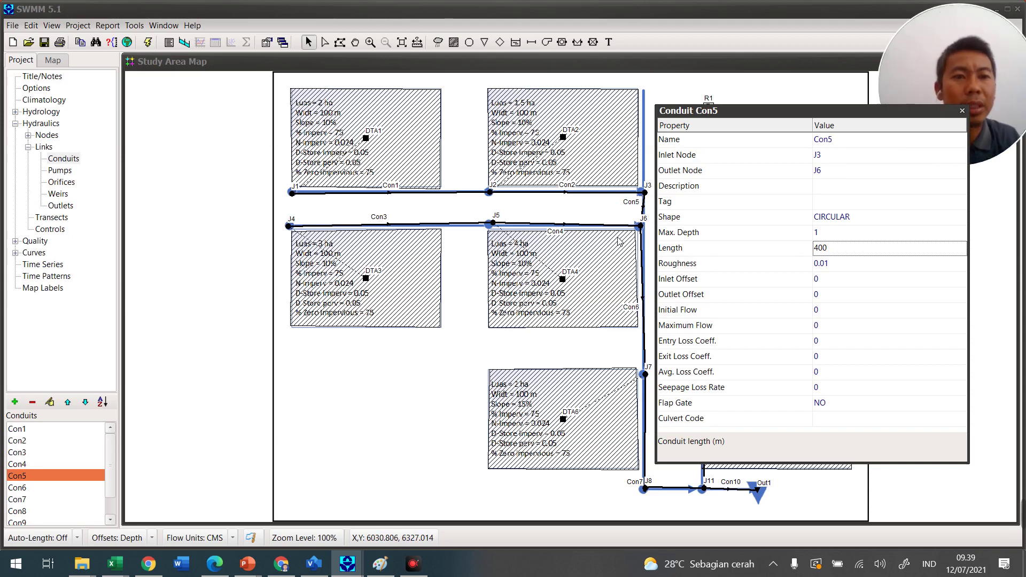
click(904, 221)
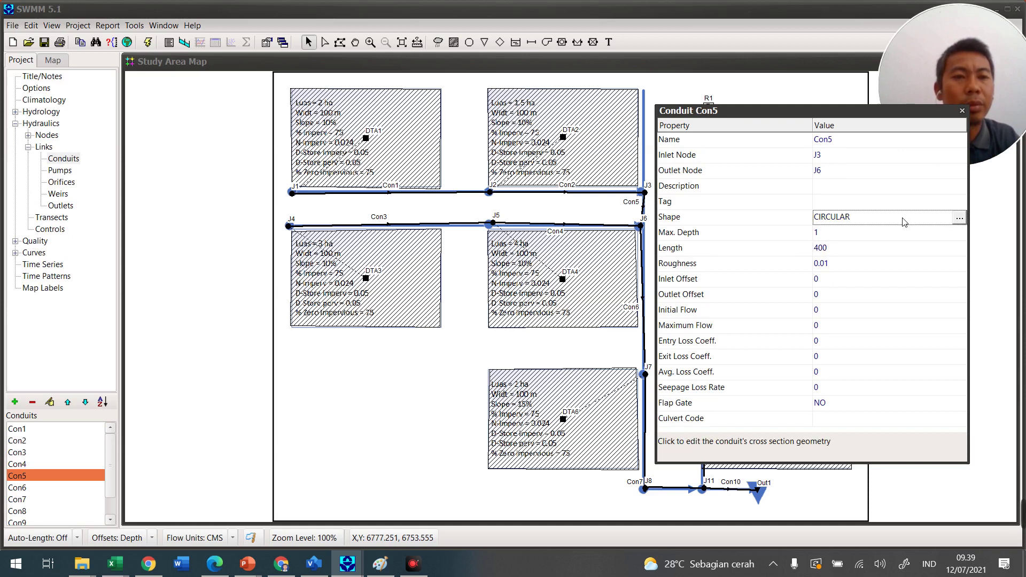
click(958, 218)
click(345, 191)
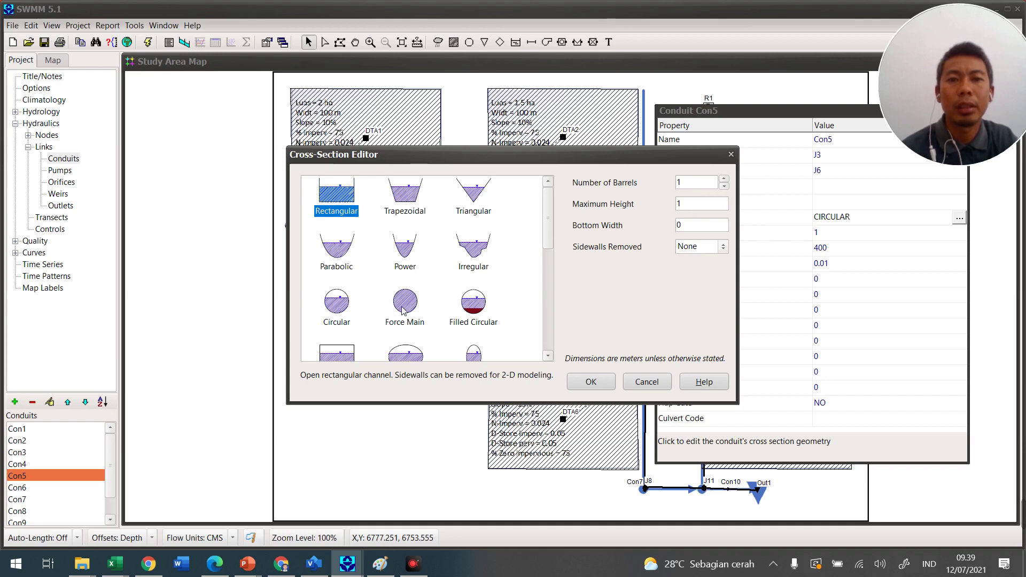
click(340, 306)
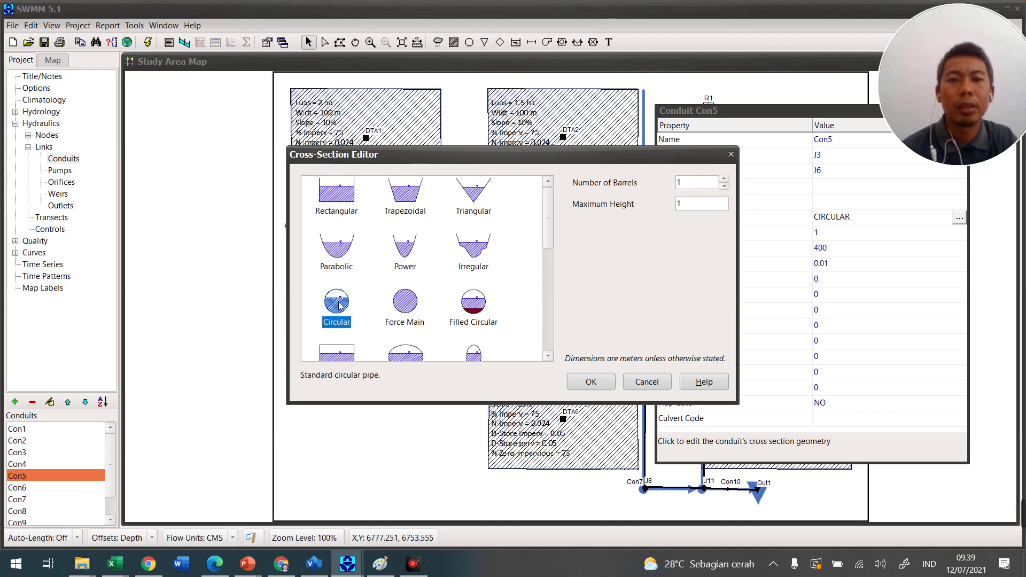
double_click(684, 204)
text(0.5)
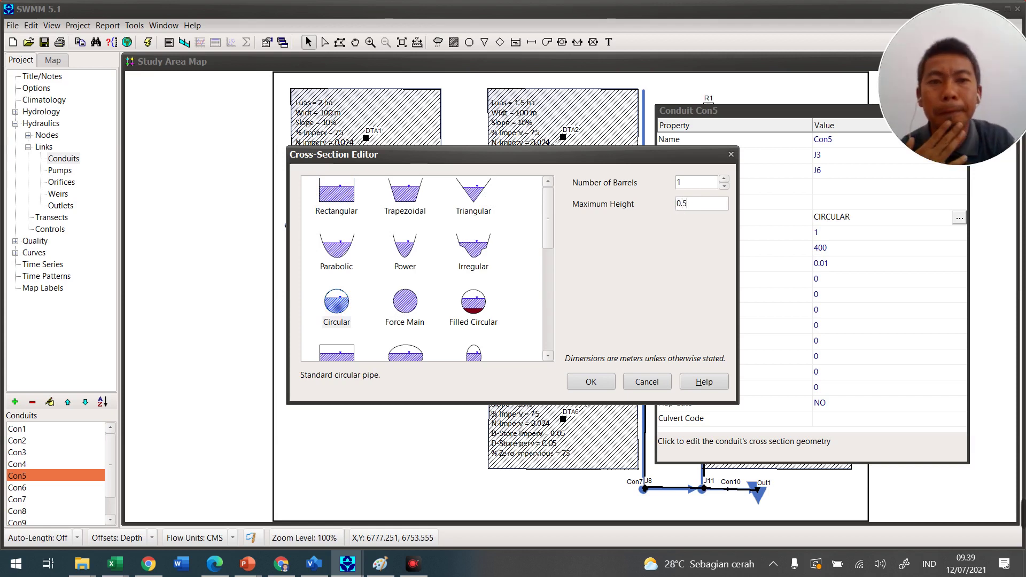
click(601, 386)
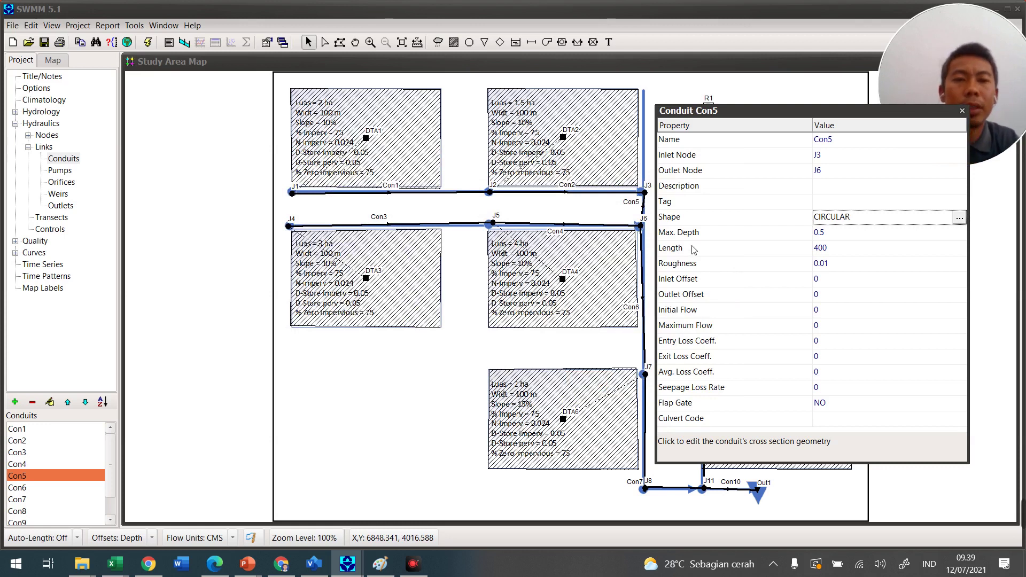
Set conduit Con5's length to 8 m.
drag(795, 117, 1001, 118)
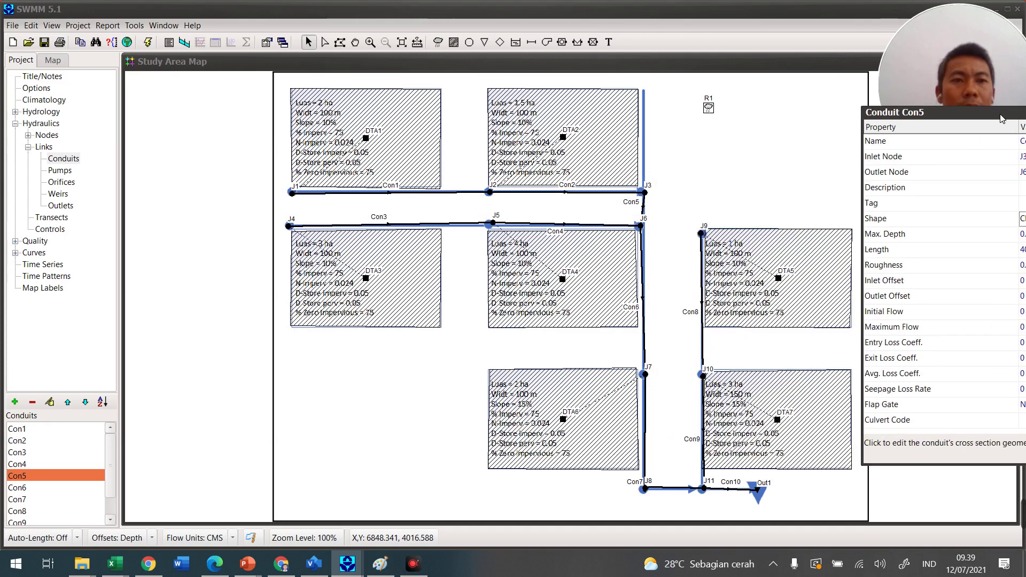
click(644, 201)
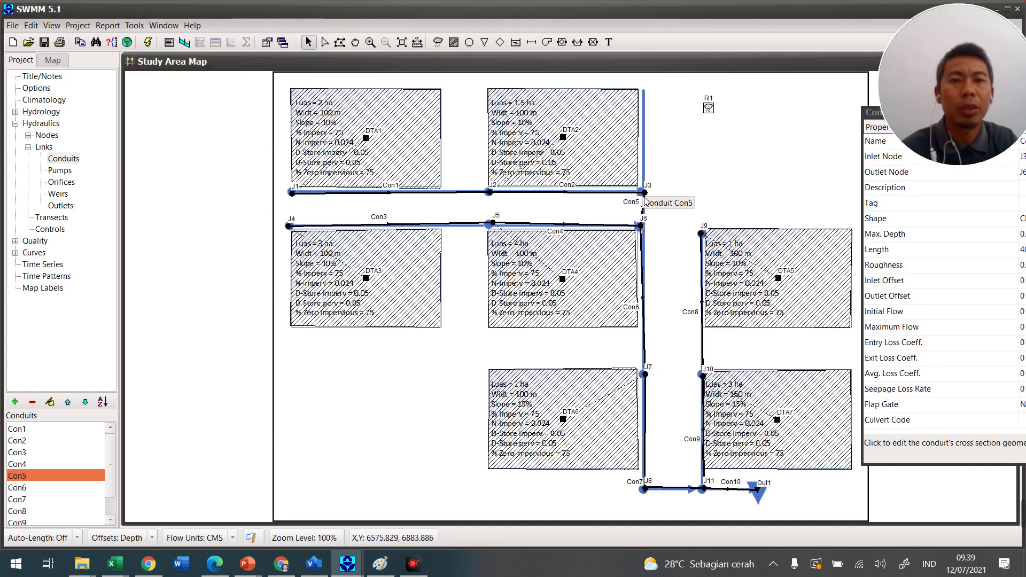
click(644, 192)
click(644, 201)
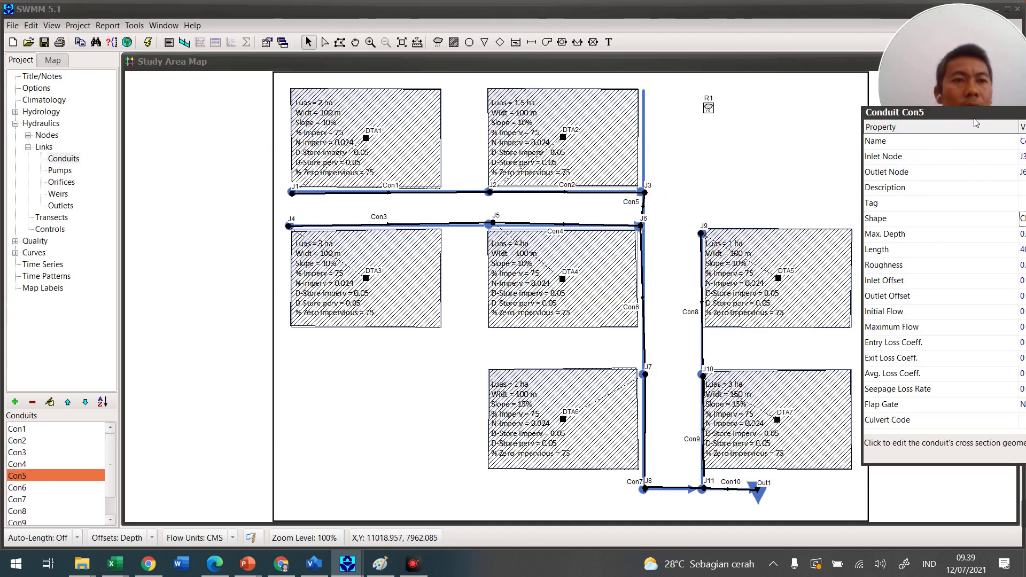
drag(964, 116, 411, 114)
click(494, 250)
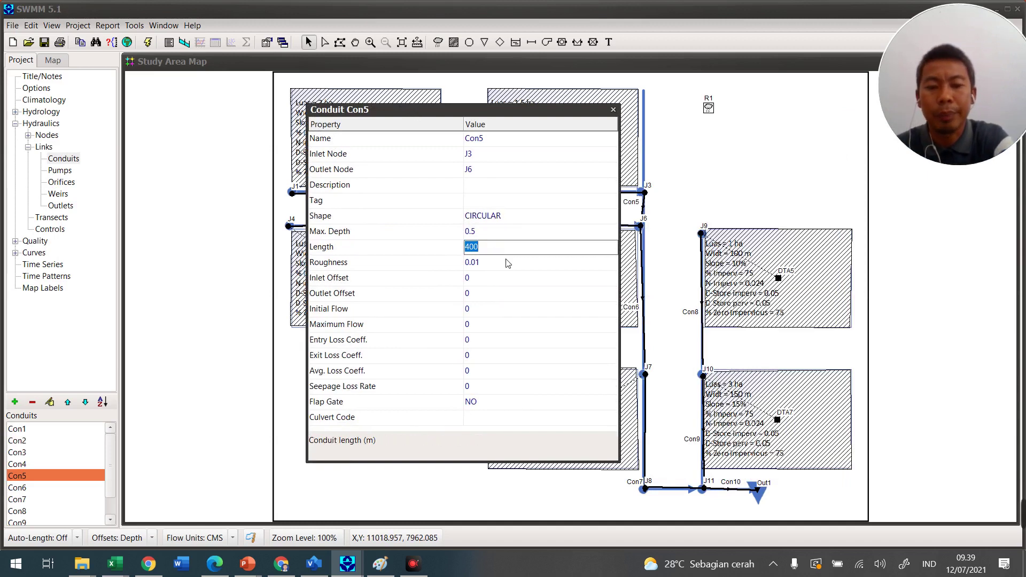
text(8)
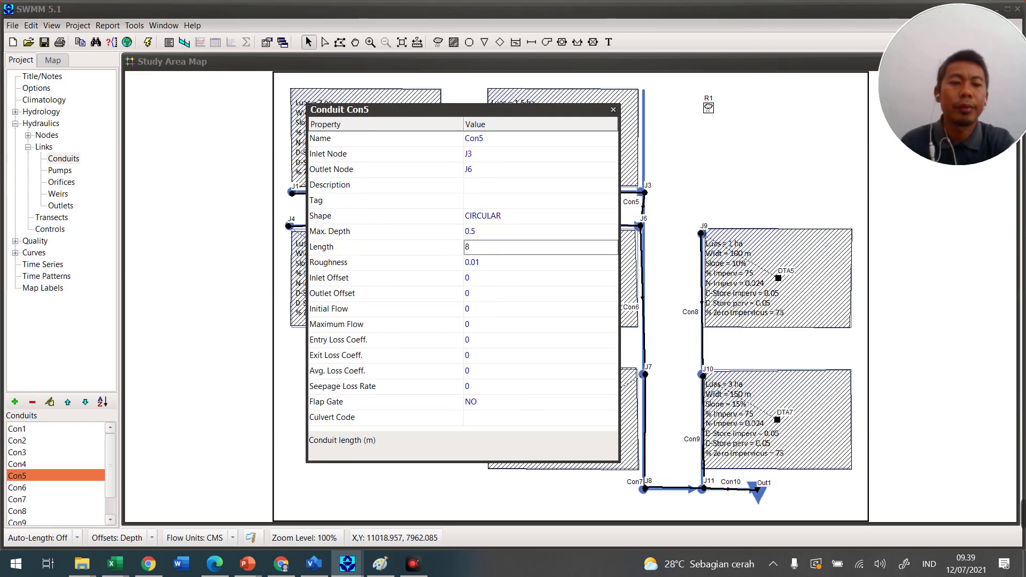
Uncover the map around junction J6 and set that junction's invert elevation to 362 m.
drag(505, 111, 396, 108)
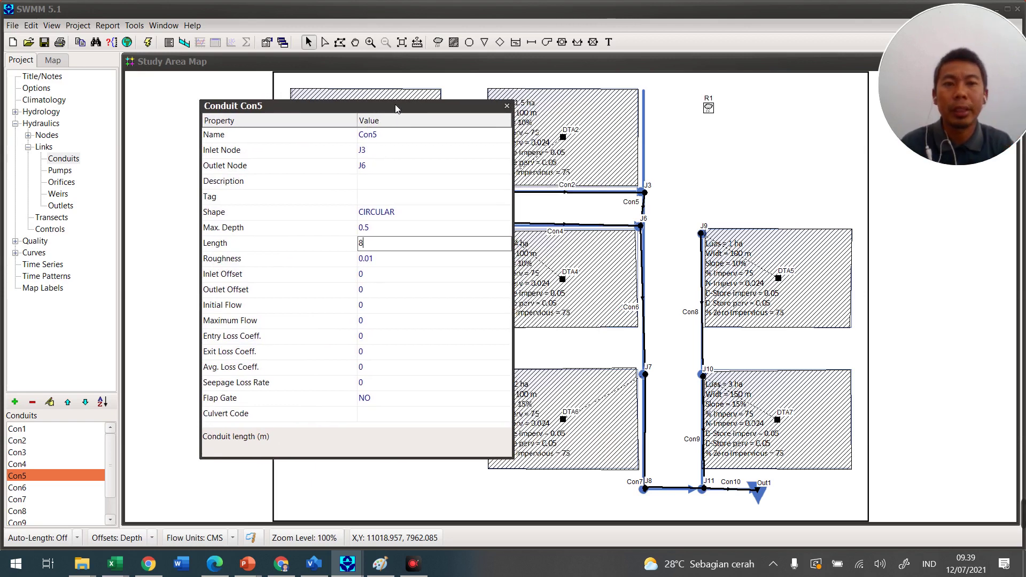
click(640, 225)
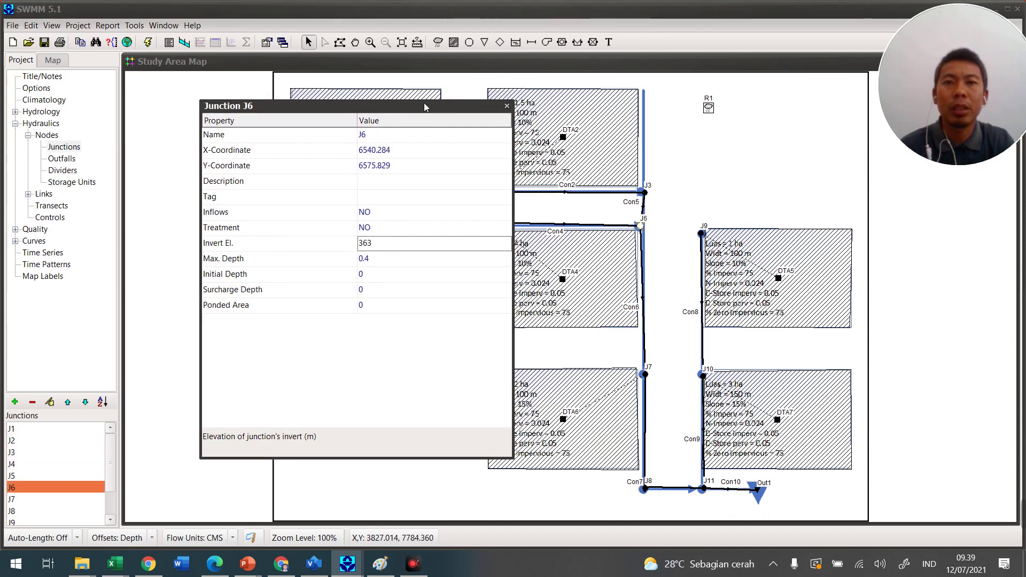
drag(425, 106, 289, 120)
click(468, 196)
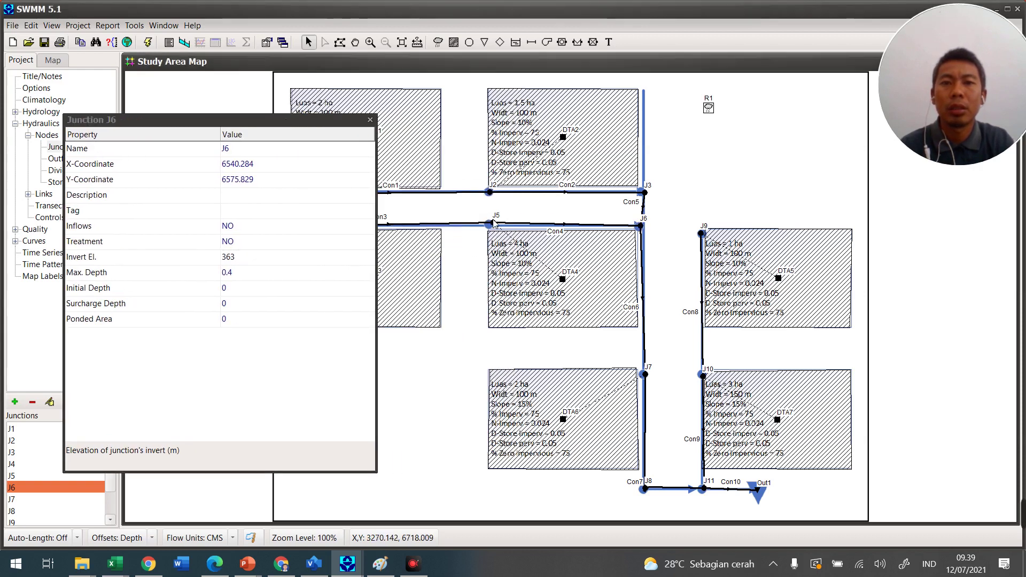
double_click(641, 224)
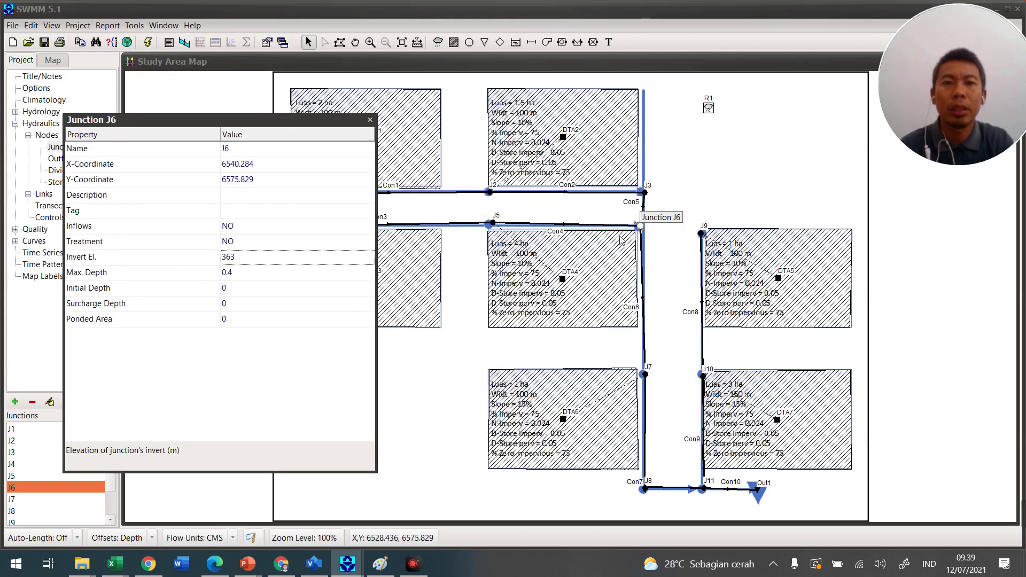
click(269, 262)
key(BackSpace)
text(2)
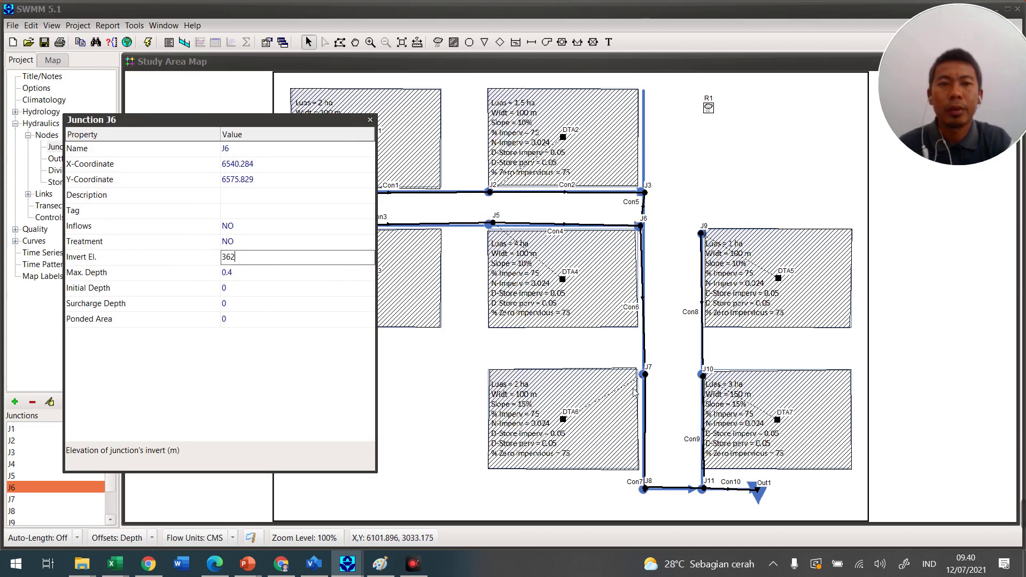
Set junction J7's invert elevation to 361 m and its maximum depth to 0.4 m.
click(645, 374)
click(275, 262)
text(3)
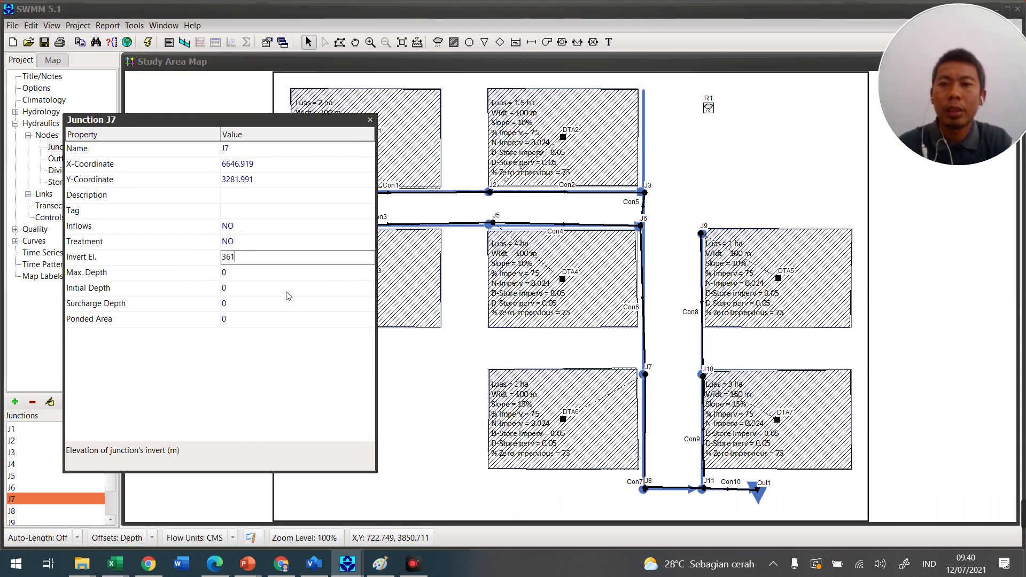
click(275, 278)
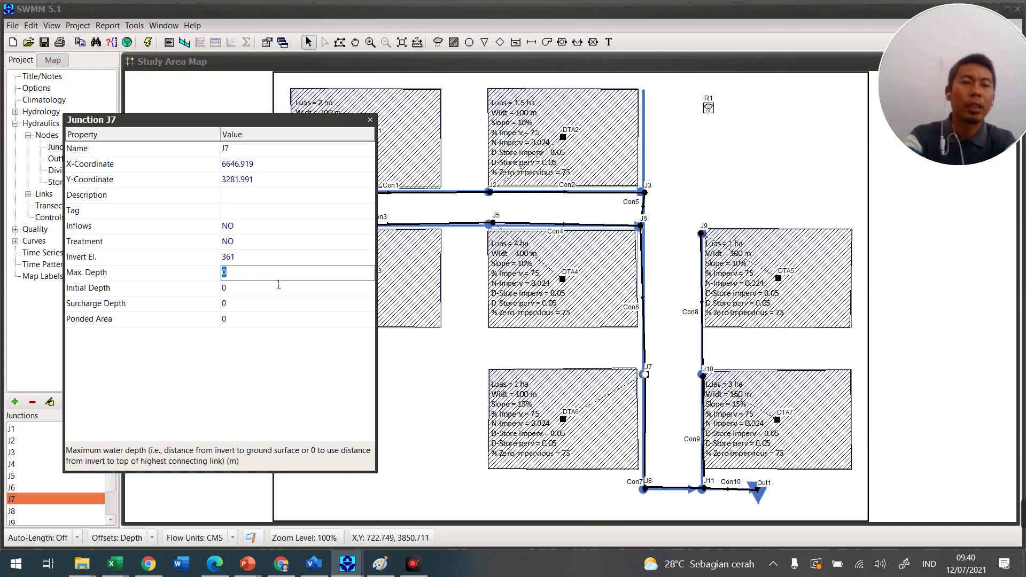
text(0.)
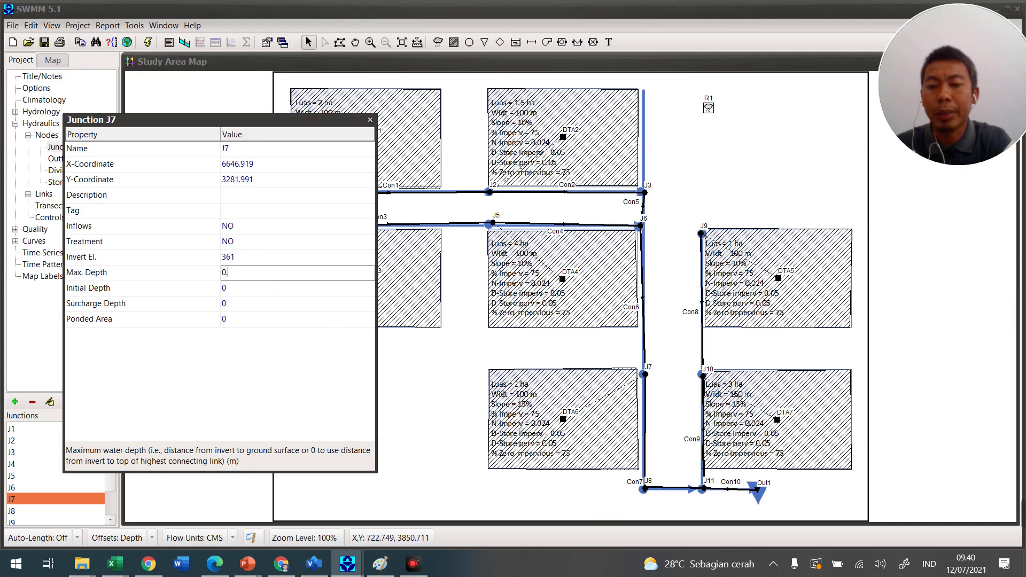
text(2)
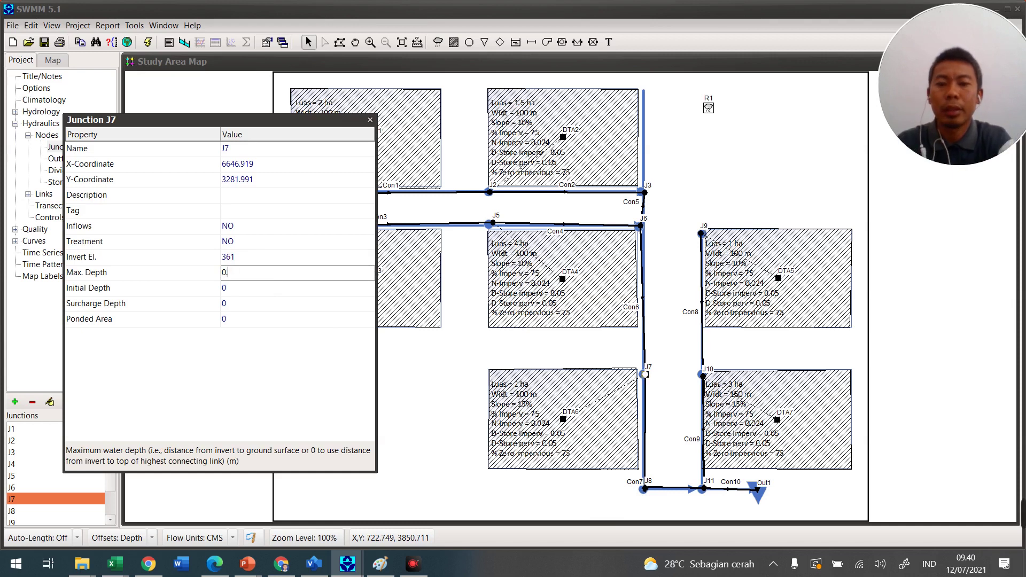
Give conduit Con6 an open rectangular cross-section with a maximum height of 0.4 m and a bottom width of 0.4 m.
click(644, 299)
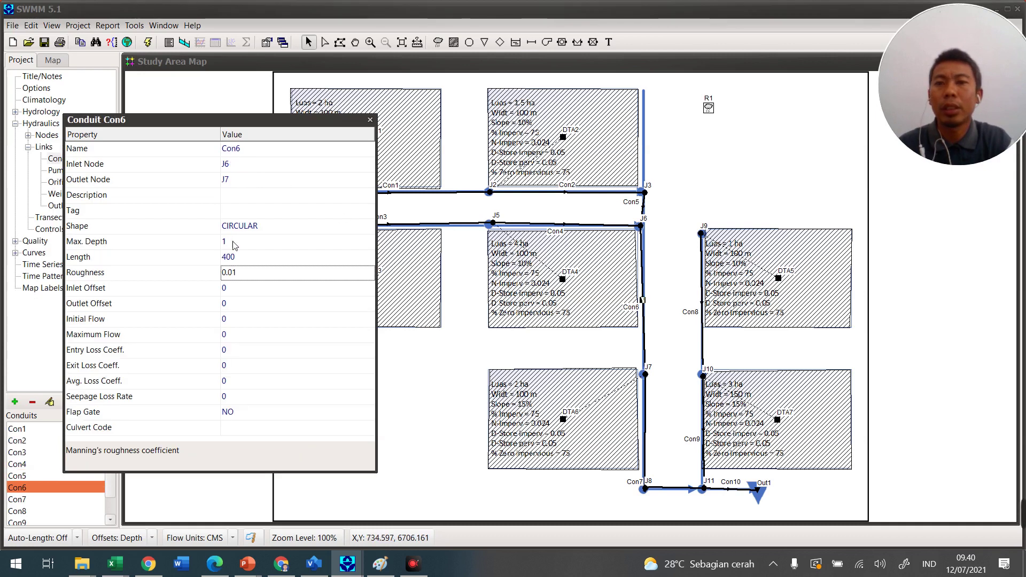
click(269, 227)
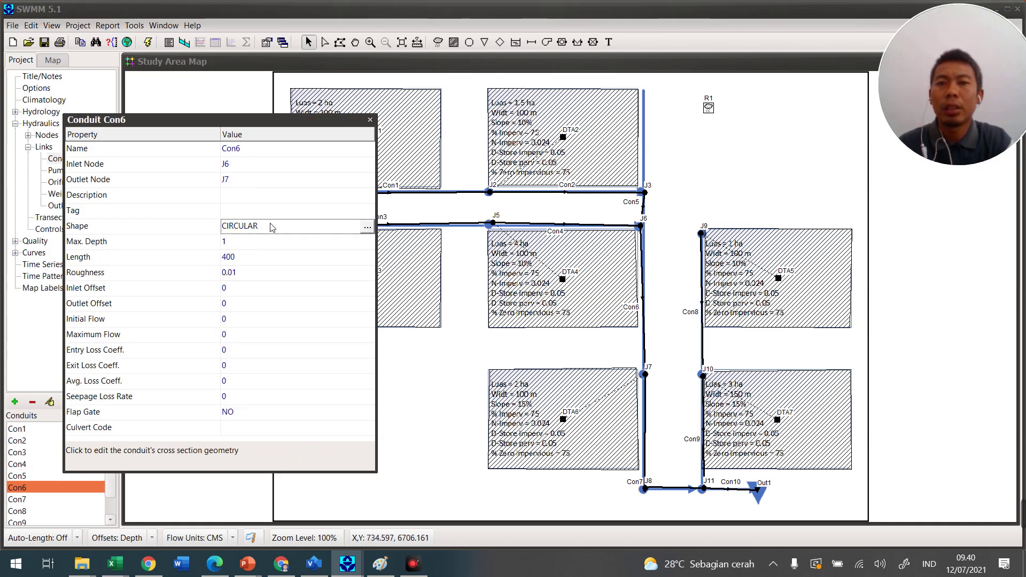
click(367, 226)
click(336, 197)
click(678, 209)
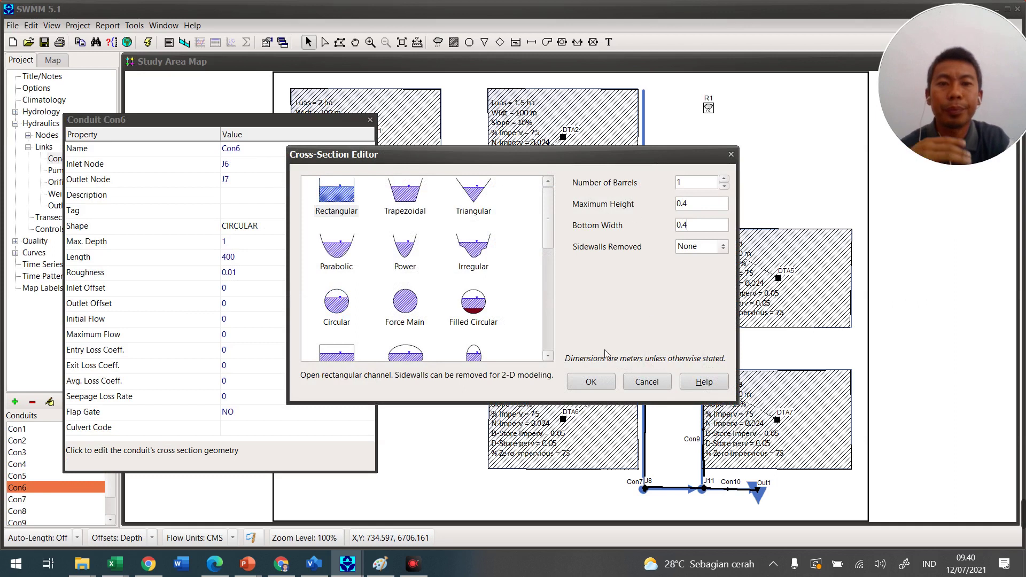
click(590, 382)
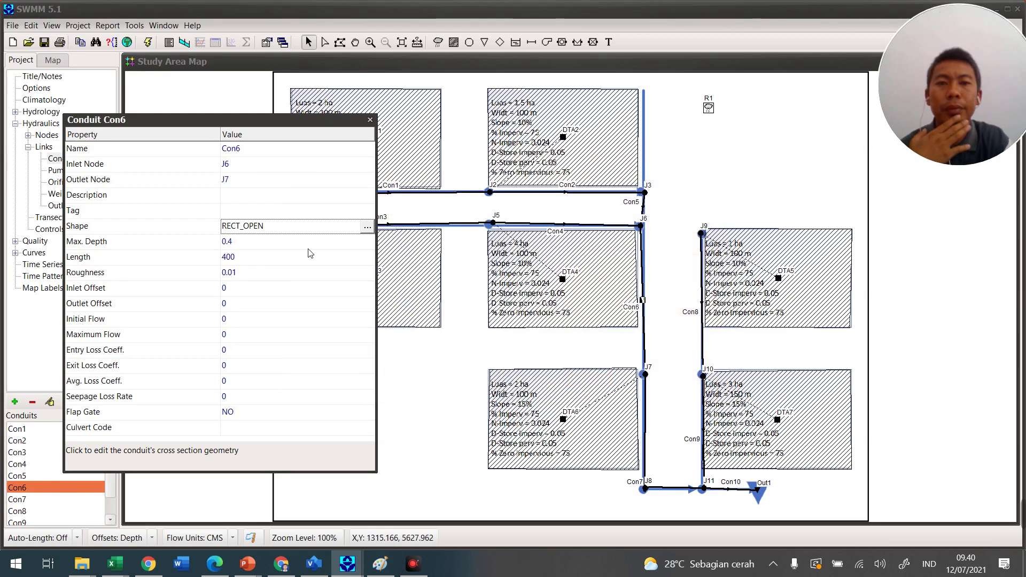
Set conduit Con6's length to 150 m and its roughness to 0.02.
click(255, 259)
text(150)
click(245, 273)
click(250, 273)
text(2)
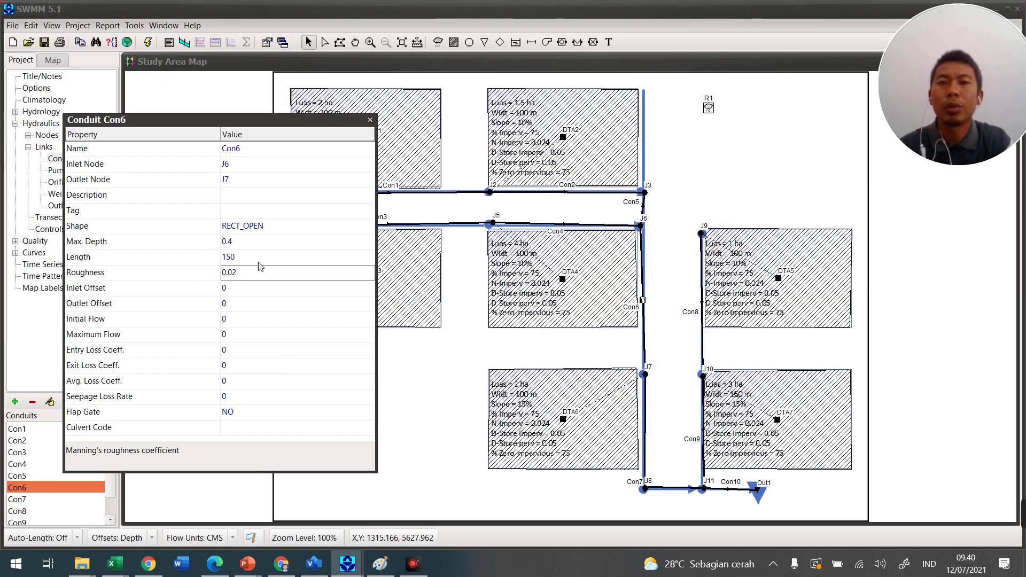
Give conduit Con7 an open rectangular cross-section with a maximum height of 0.4 m and enter its bottom width.
click(646, 375)
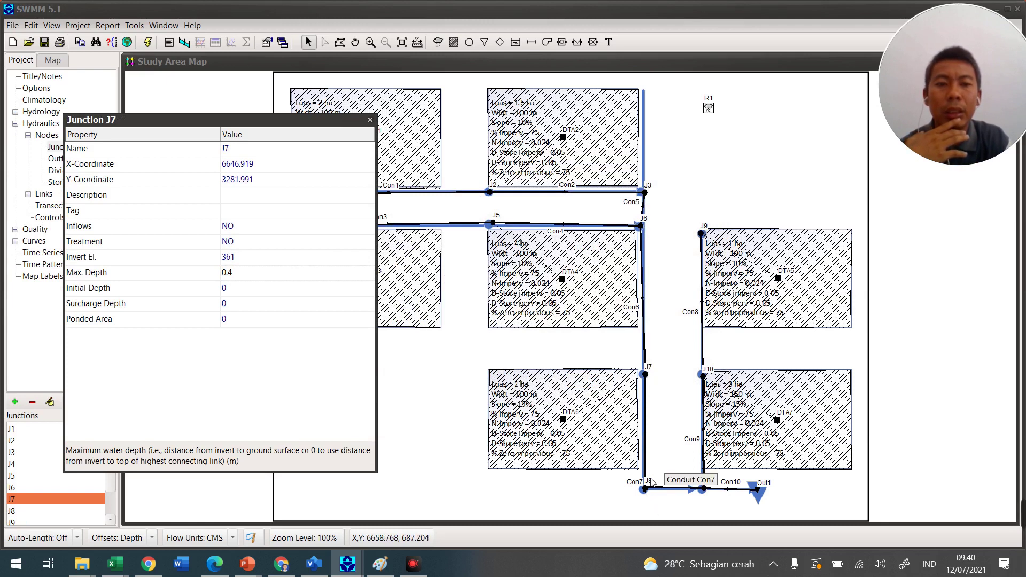
click(644, 436)
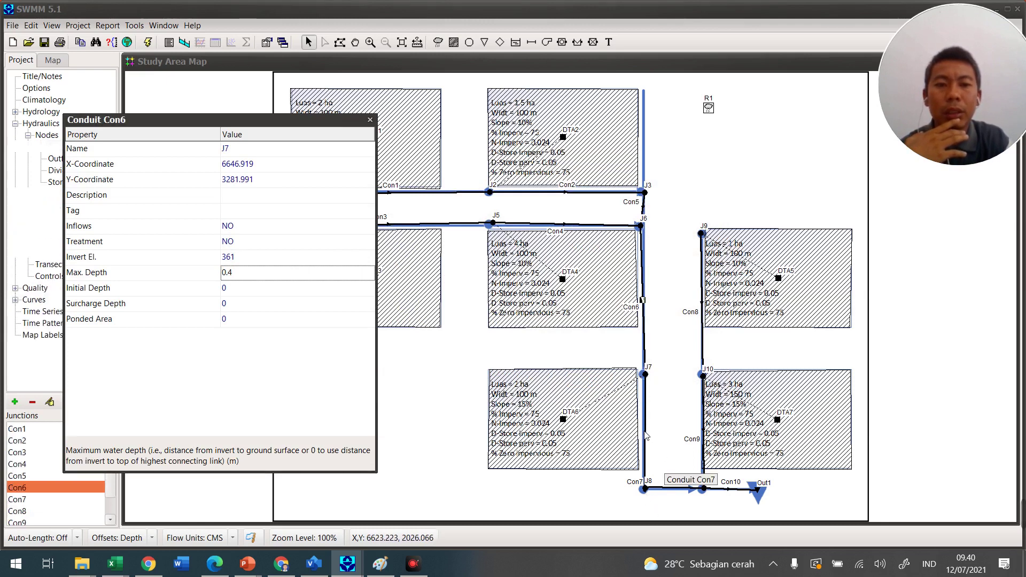
click(294, 232)
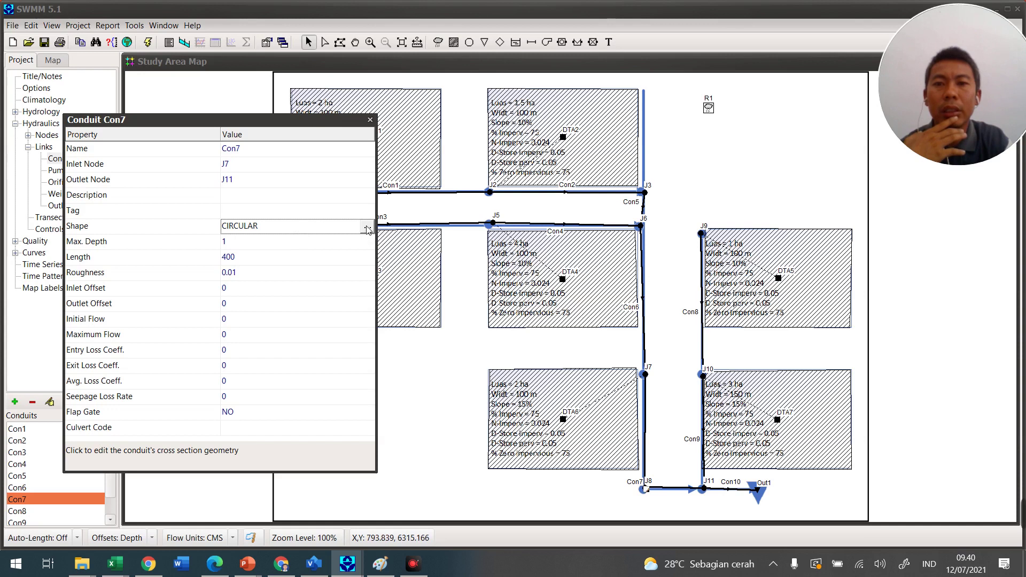
click(369, 225)
click(336, 192)
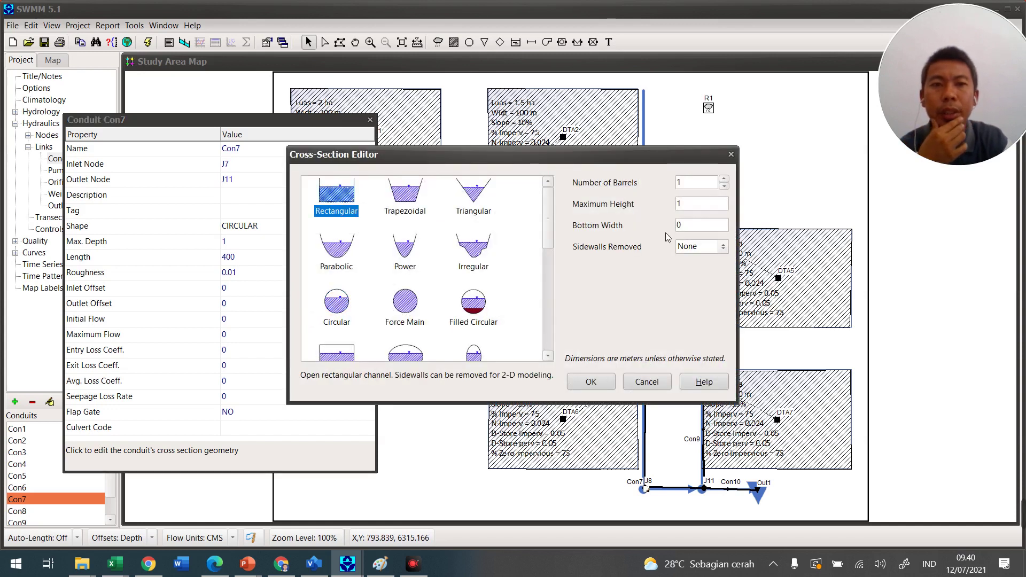
key(Tab)
text(0.)
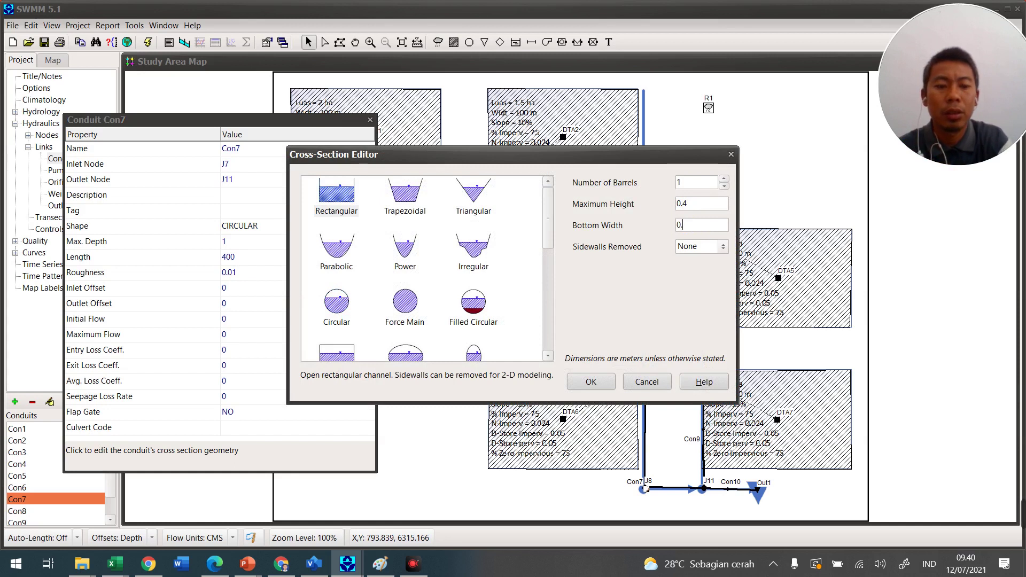
click(590, 382)
Set conduit Con7's length to 100 m.
click(253, 255)
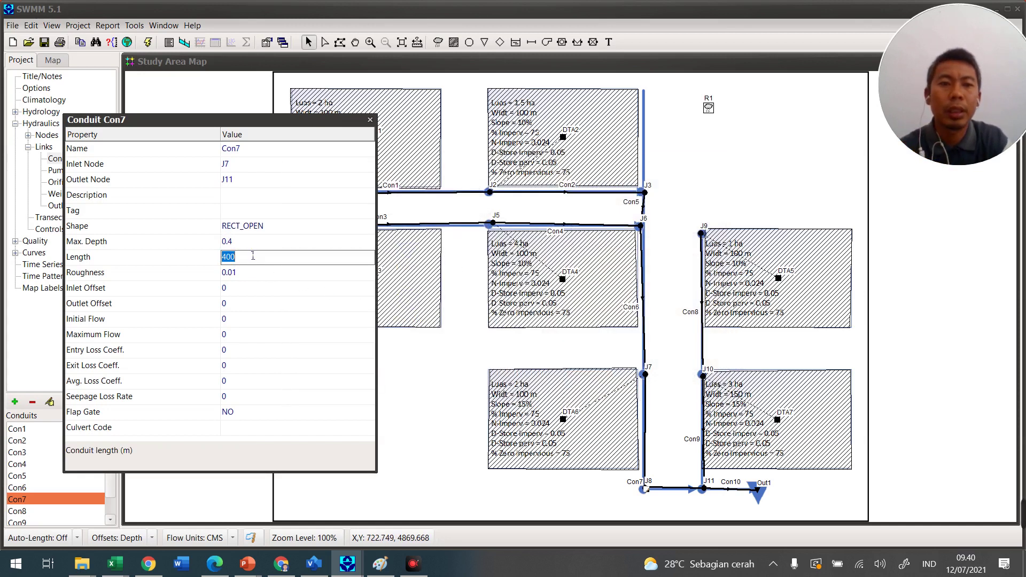
text(10)
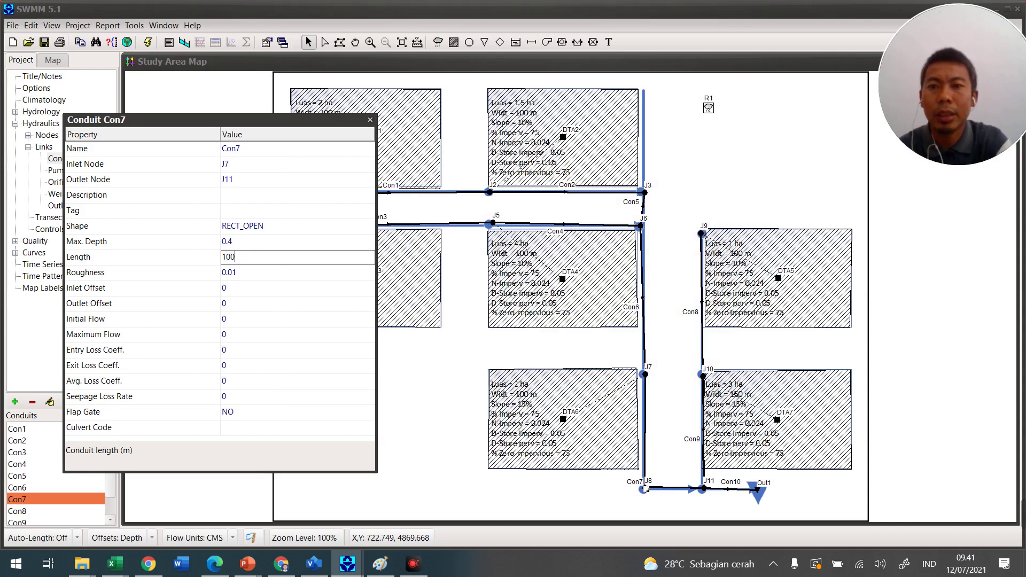
Set conduit Con7's roughness to 0.02.
text(0)
click(270, 276)
click(271, 277)
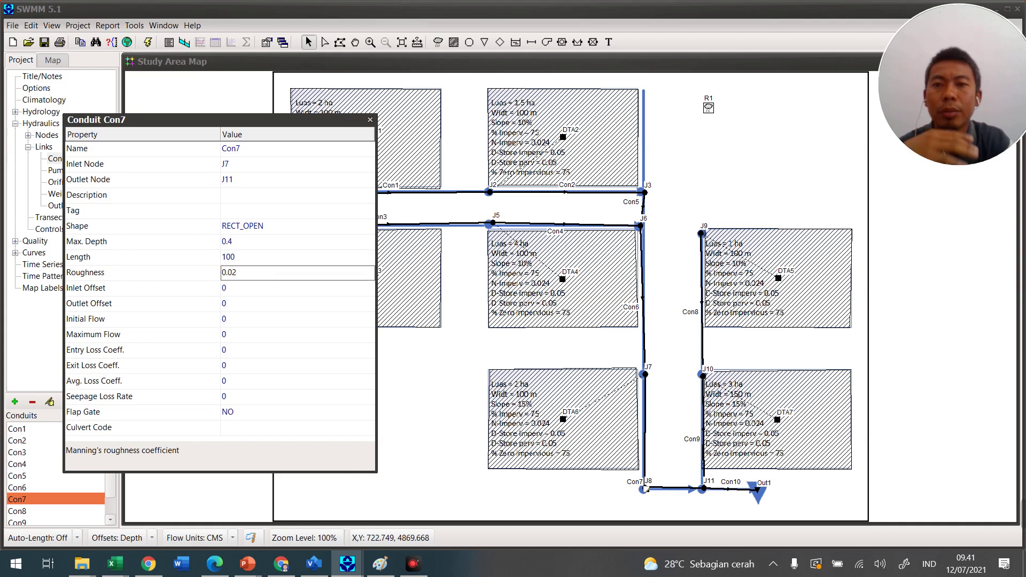
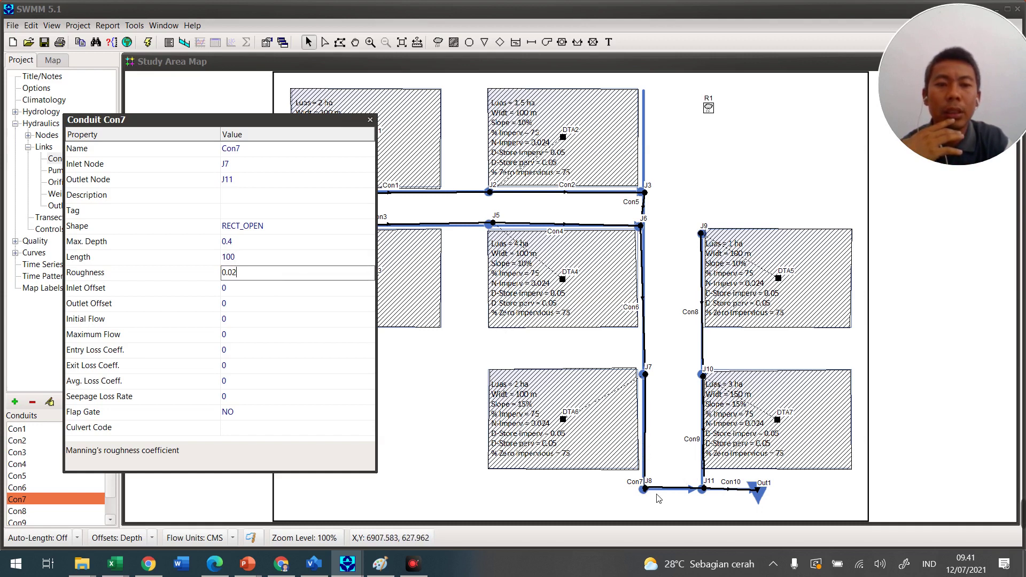
Change the outlet node of conduit Con7 to J8.
click(644, 488)
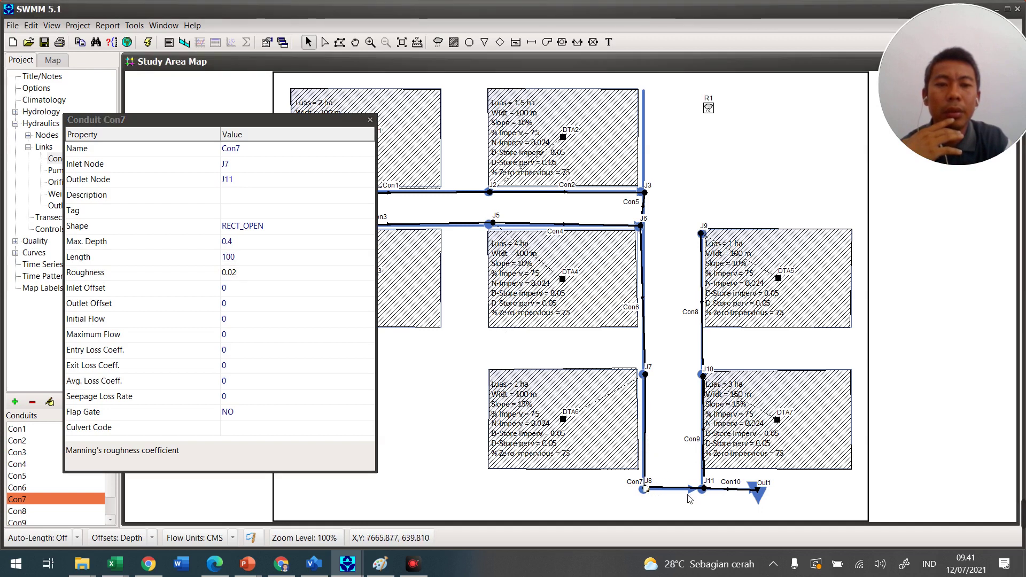
click(244, 183)
click(245, 186)
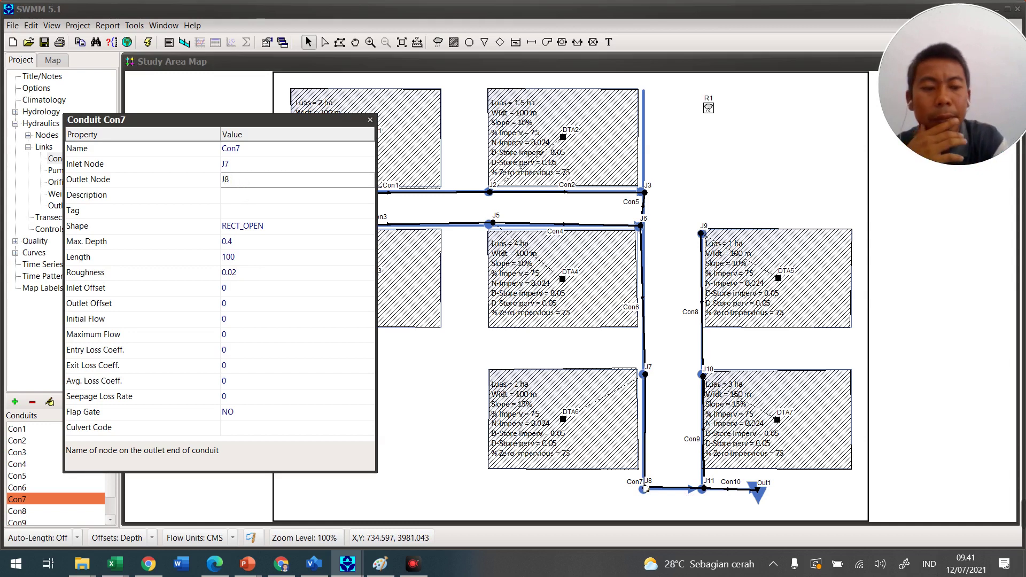
key(Return)
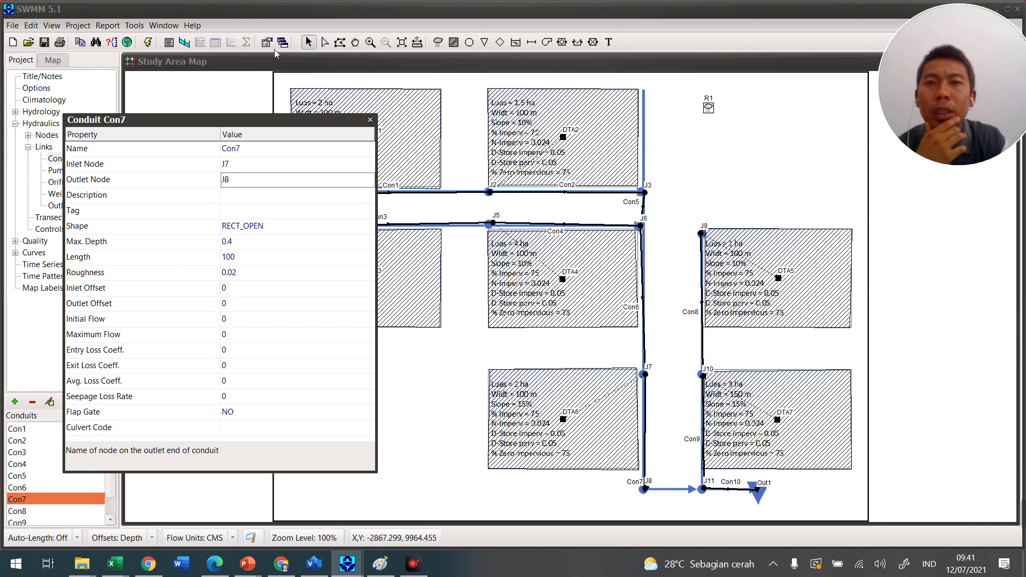
Draw a new conduit from junction J8 to junction J11 and return to object selection.
click(531, 43)
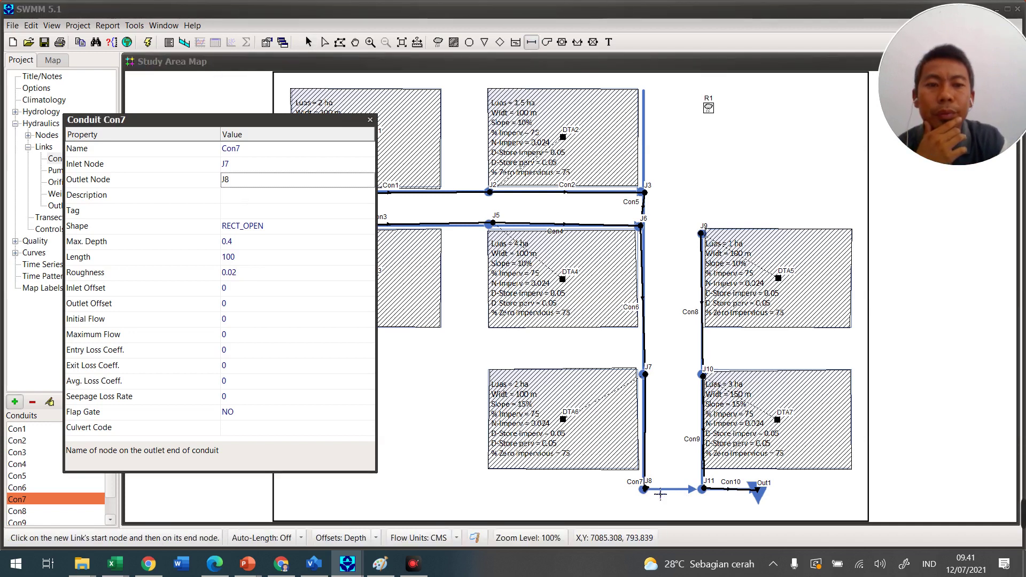
click(644, 490)
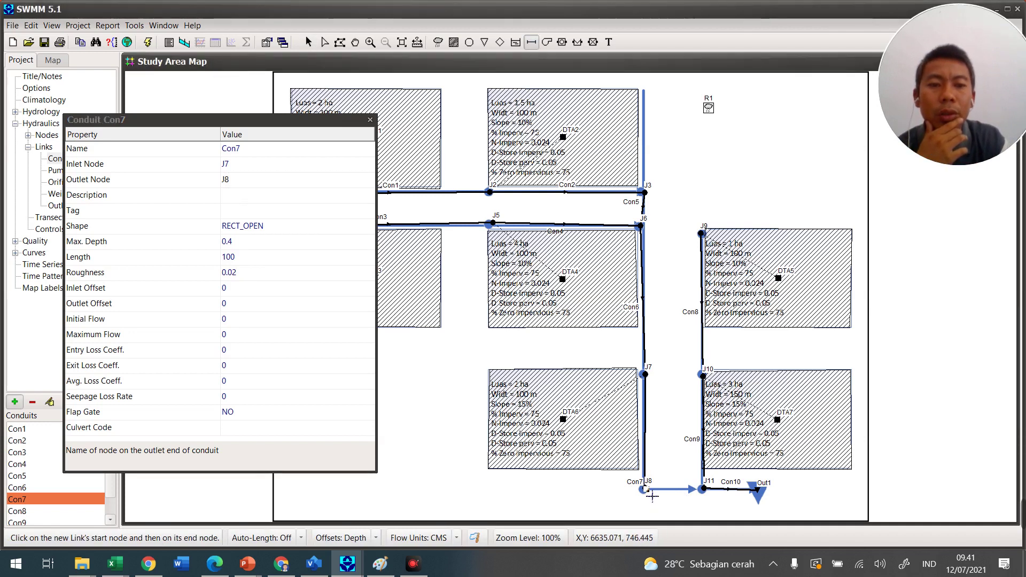
click(703, 490)
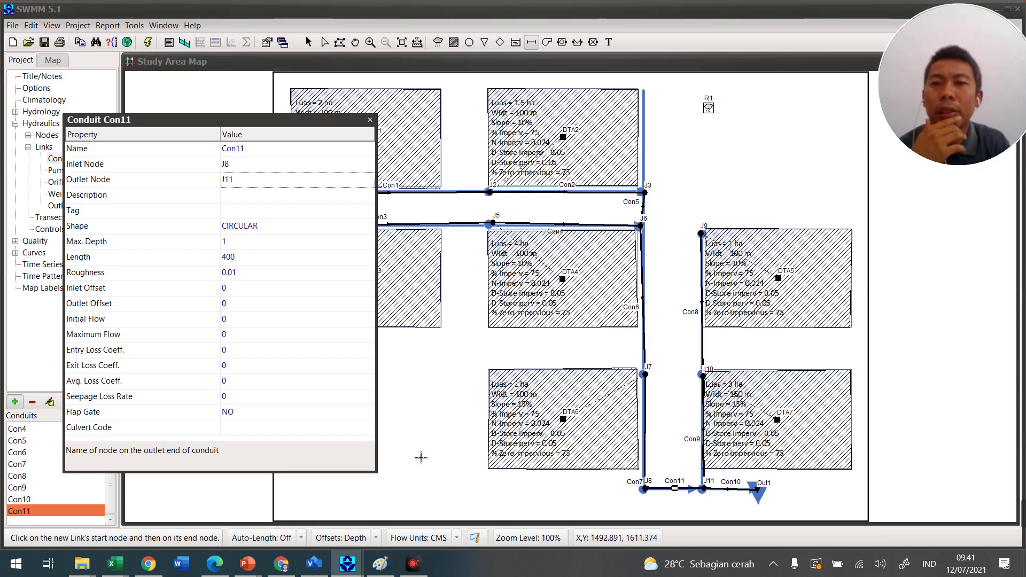
click(308, 42)
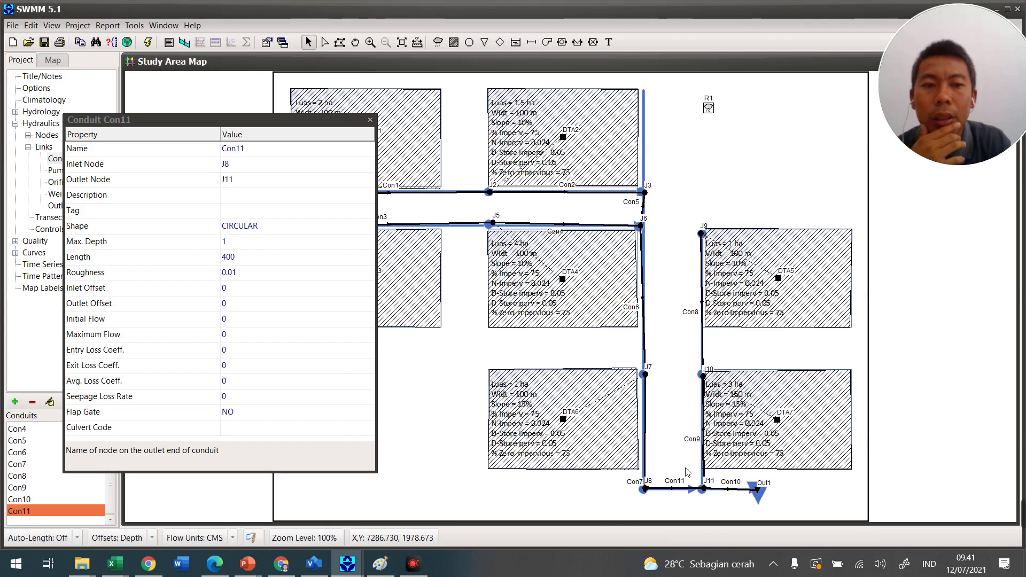
Check junction J7's properties, and set junction J8's invert elevation to 360 m and maximum depth to 0.4 m.
click(644, 489)
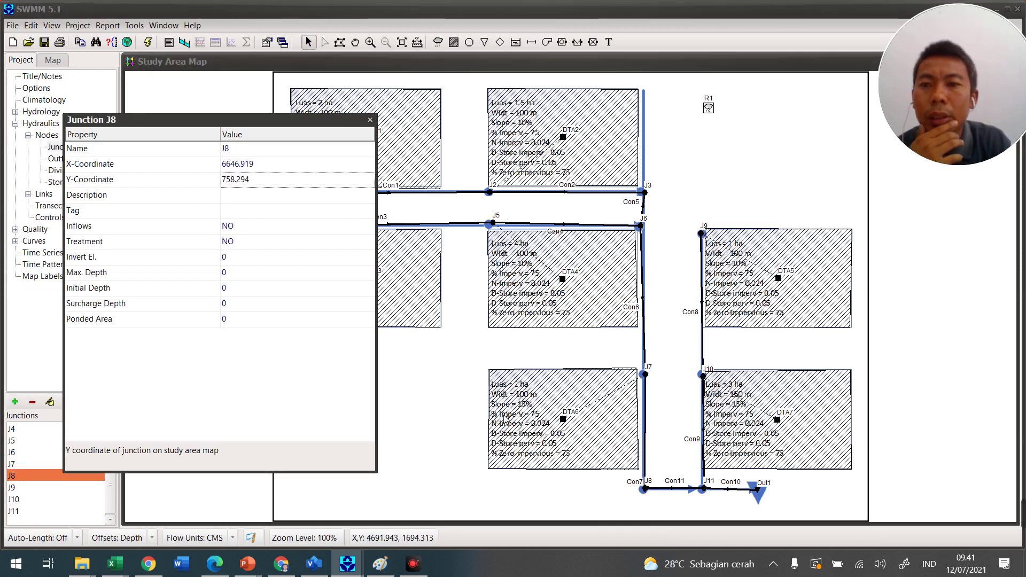
click(648, 376)
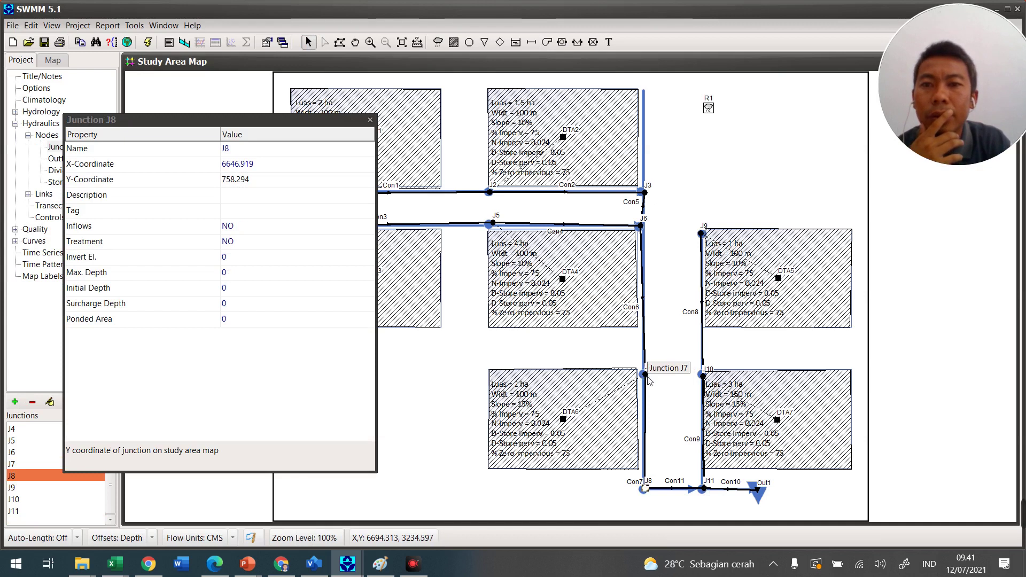
double_click(647, 375)
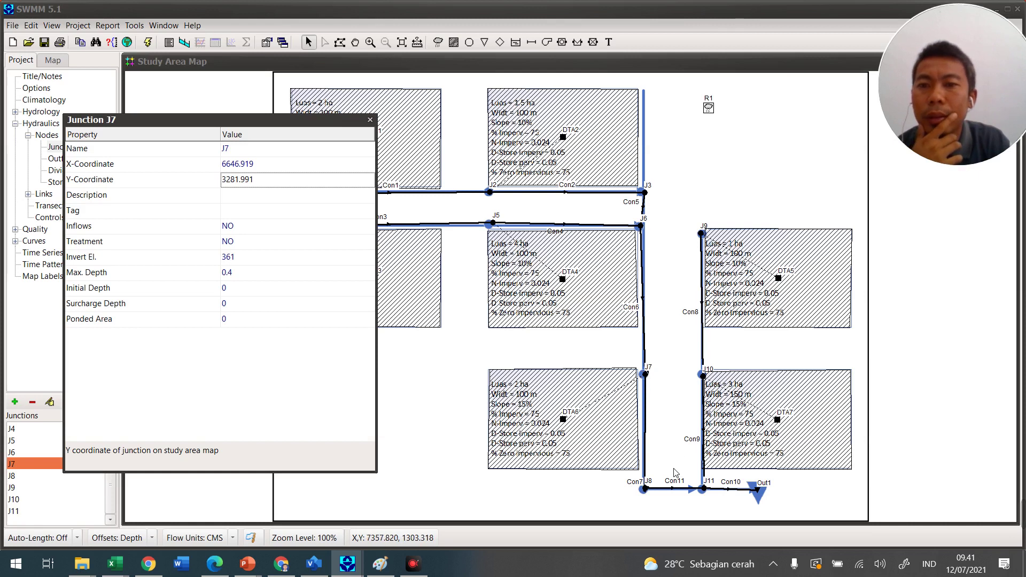
click(644, 490)
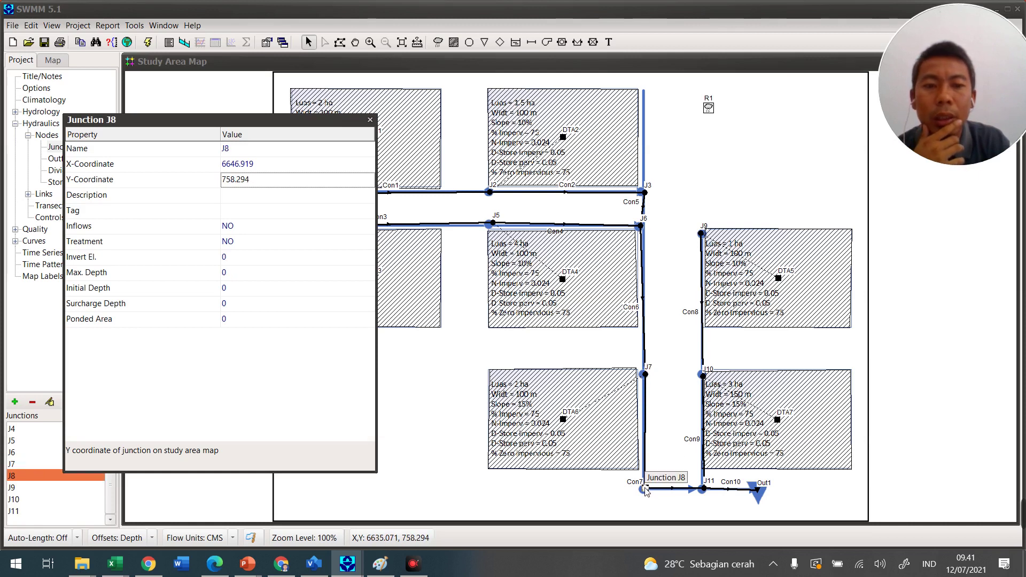
click(265, 258)
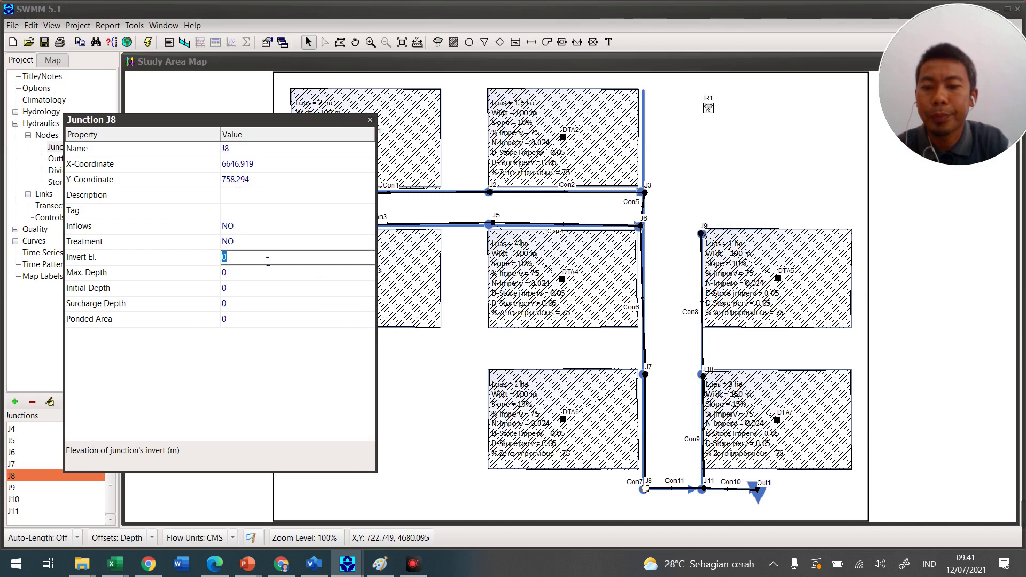
text(360)
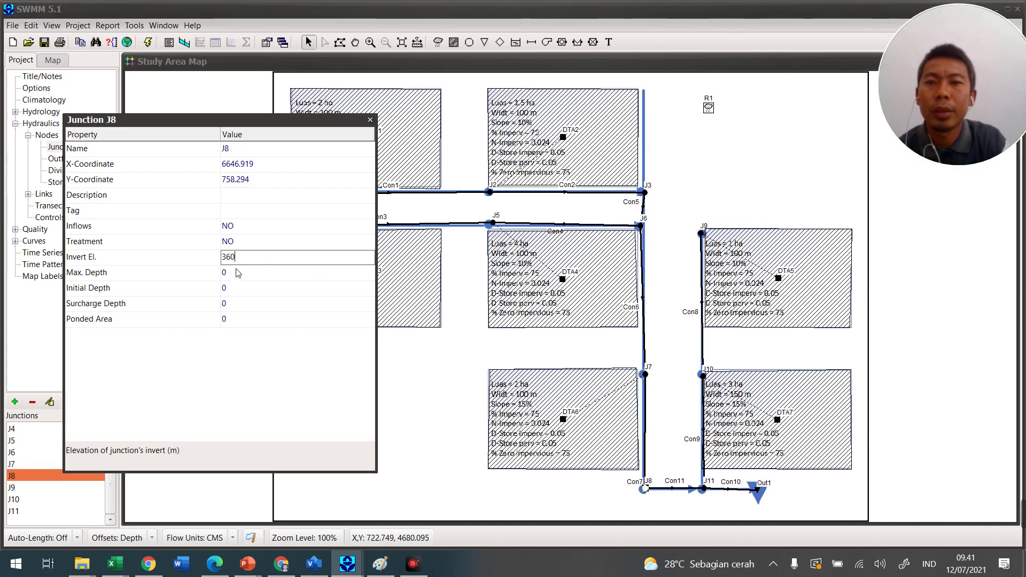
click(238, 275)
text(0.4)
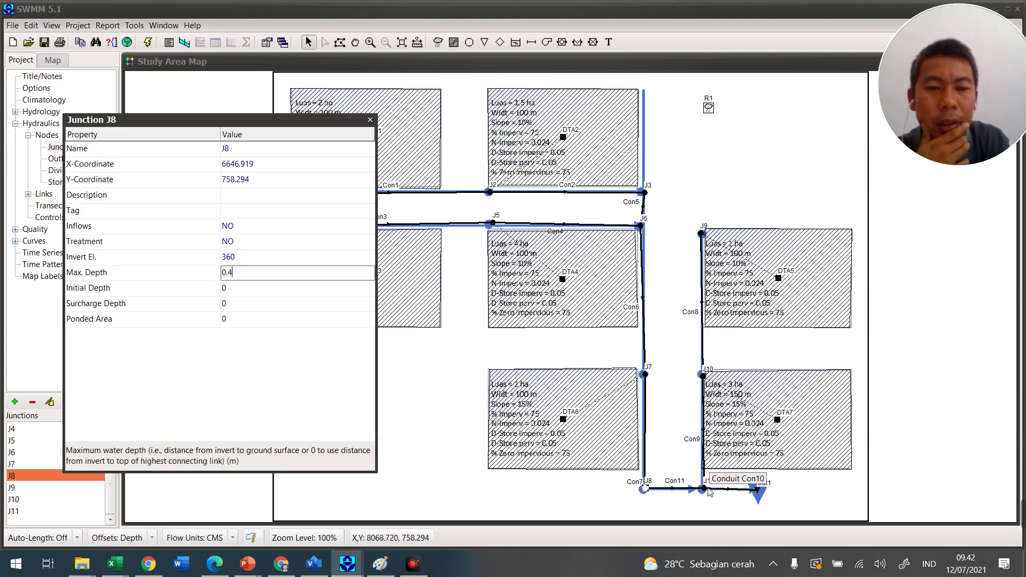
Set junction J11's invert elevation to 360 m and maximum depth to 0.4 m.
click(703, 490)
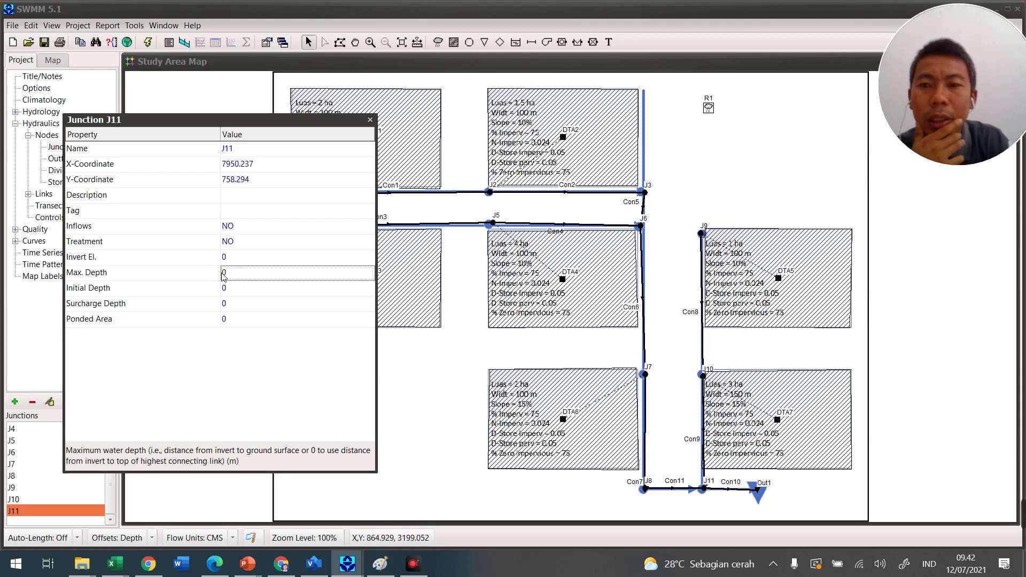
click(241, 259)
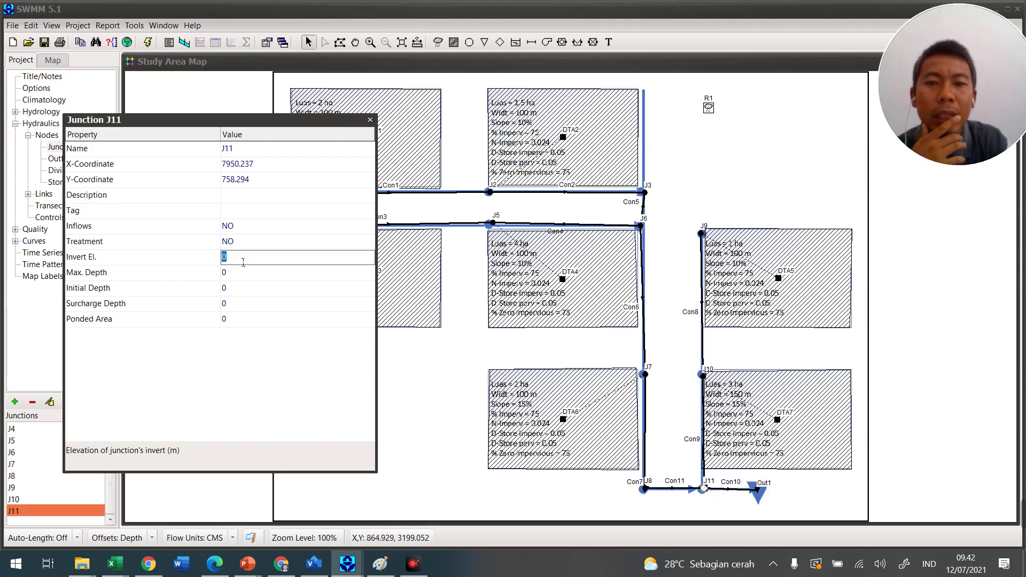
text(3)
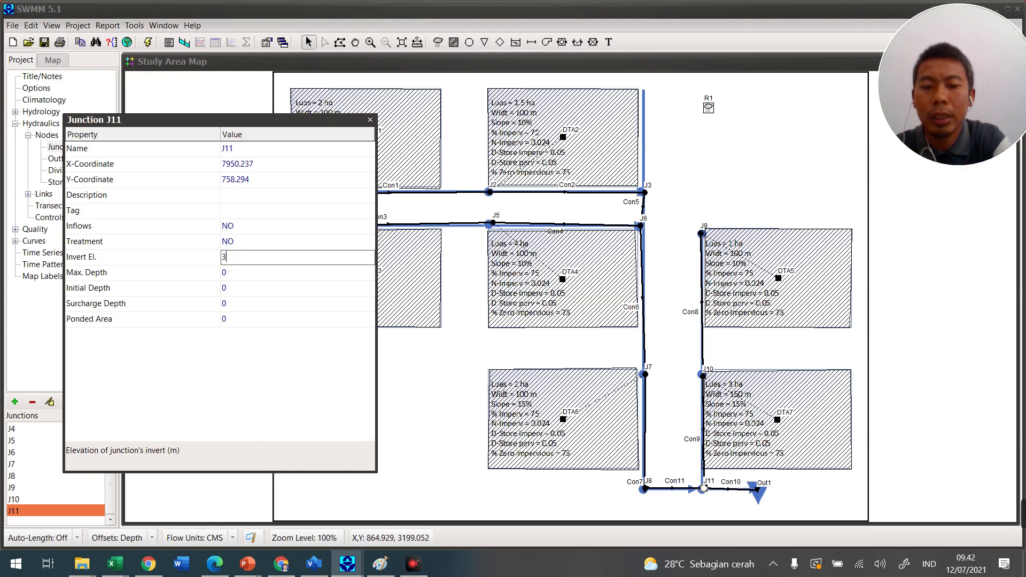
text(60)
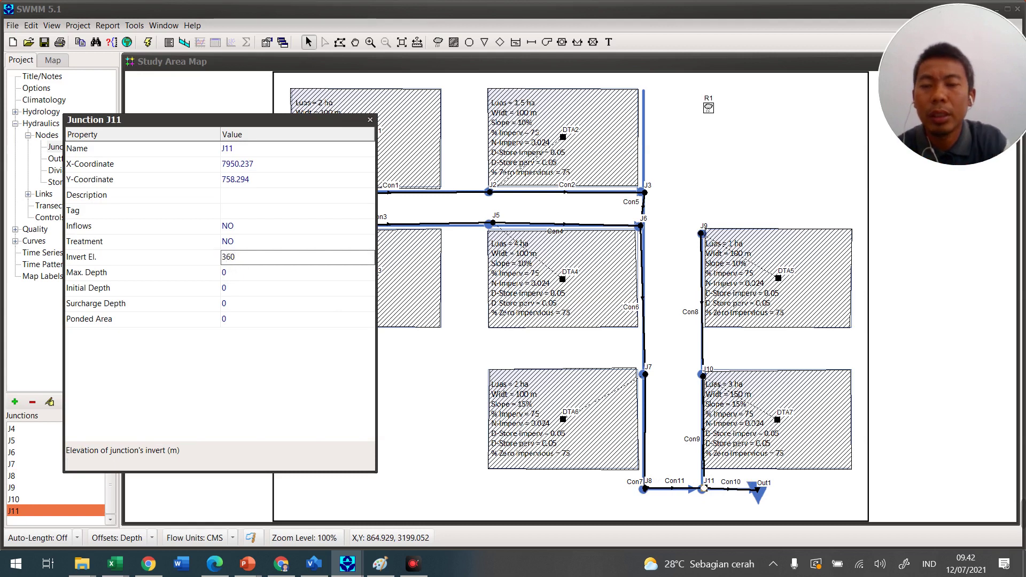
click(234, 278)
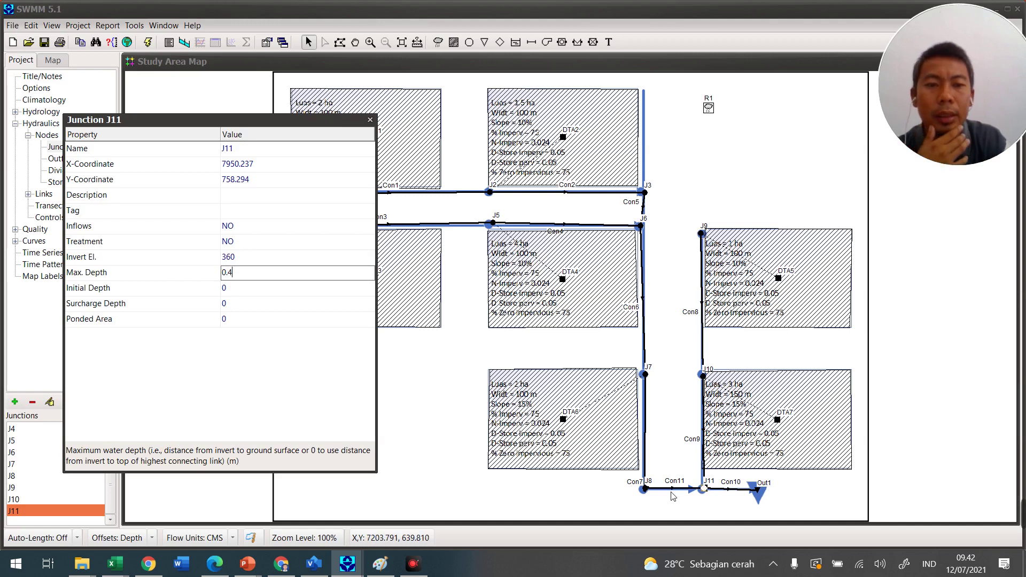
Set the maximum height of conduit Con11's circular cross-section to 0.5 m.
click(674, 493)
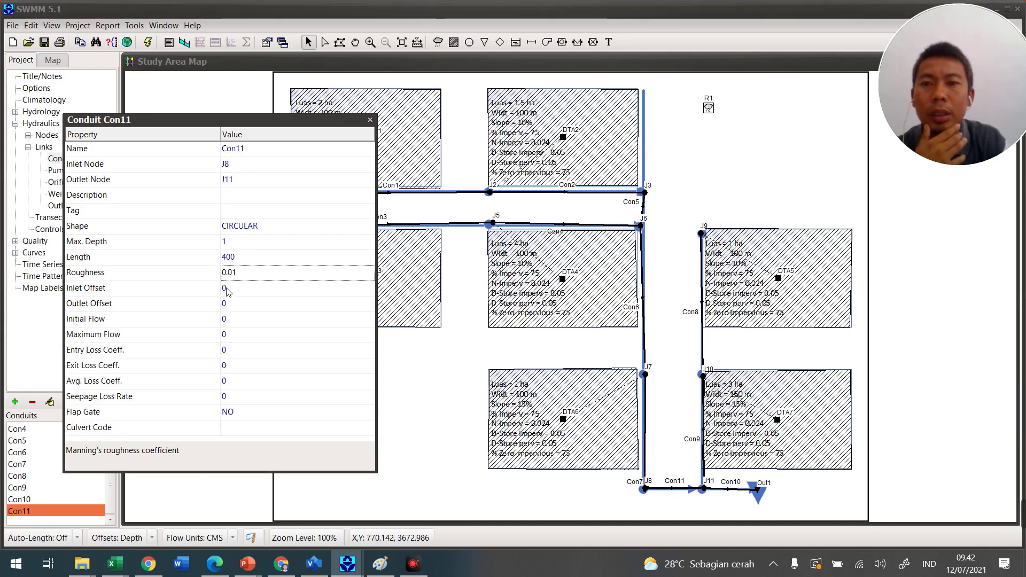
click(363, 229)
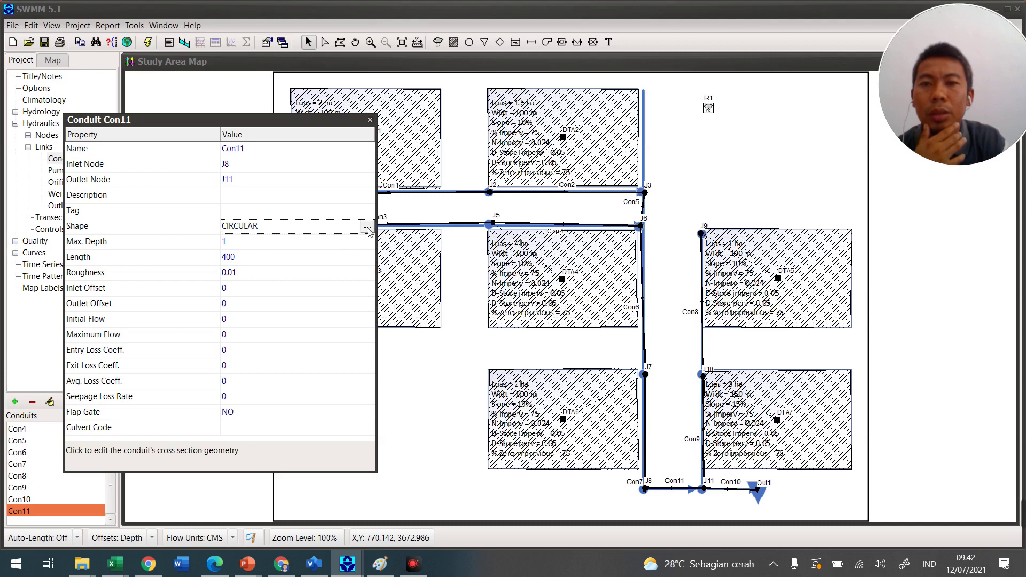
click(368, 228)
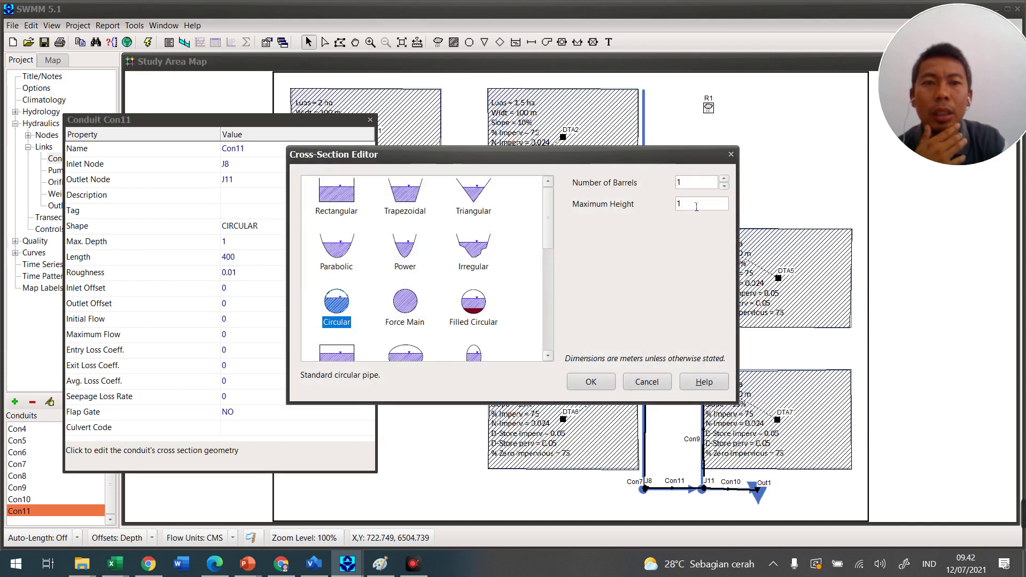
key(Tab)
text(.5)
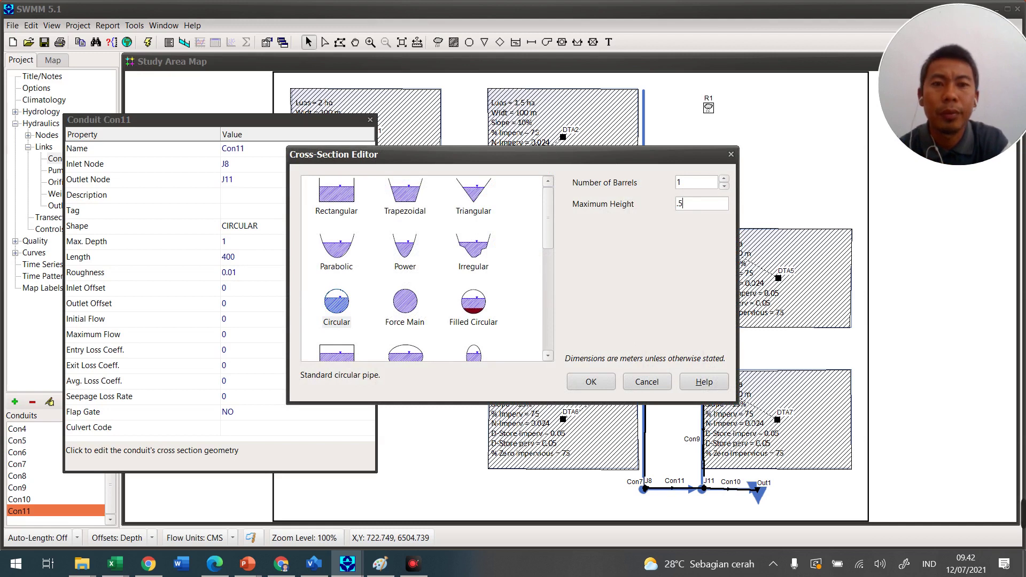
click(590, 382)
Set conduit Con11's length to 10 m and its roughness to 0.02.
click(266, 260)
click(268, 260)
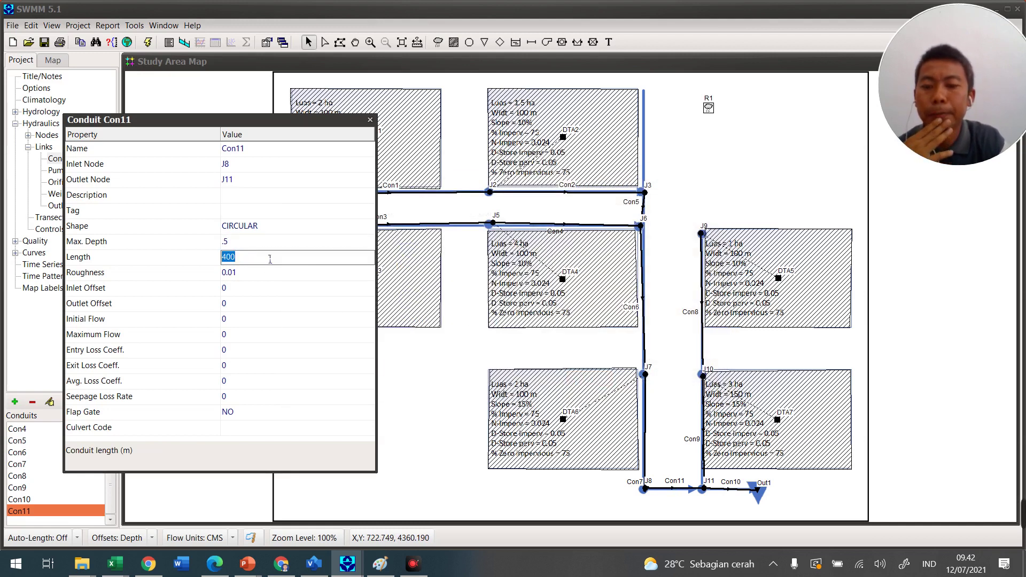
text(10)
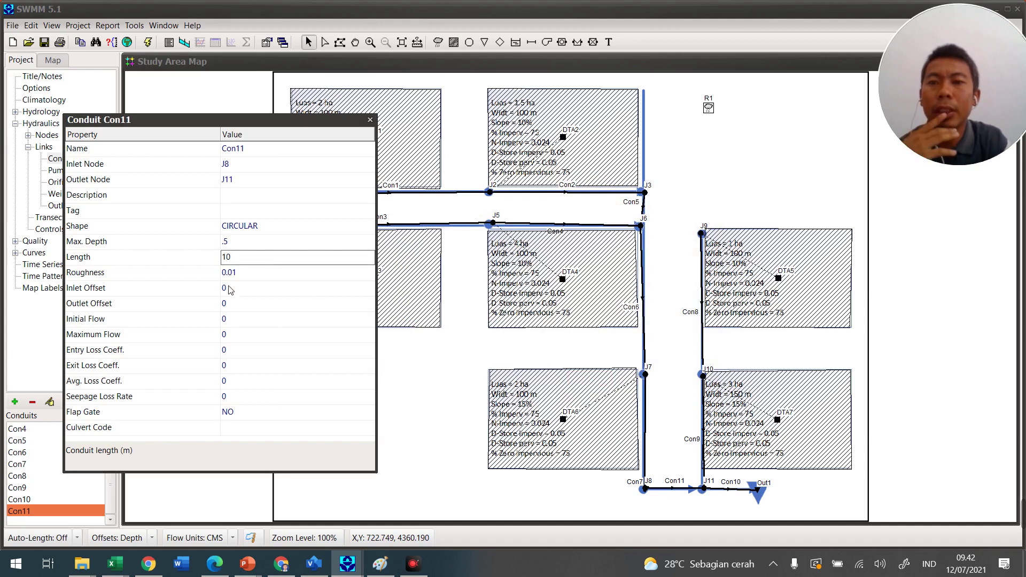
click(245, 276)
key(BackSpace)
text(2)
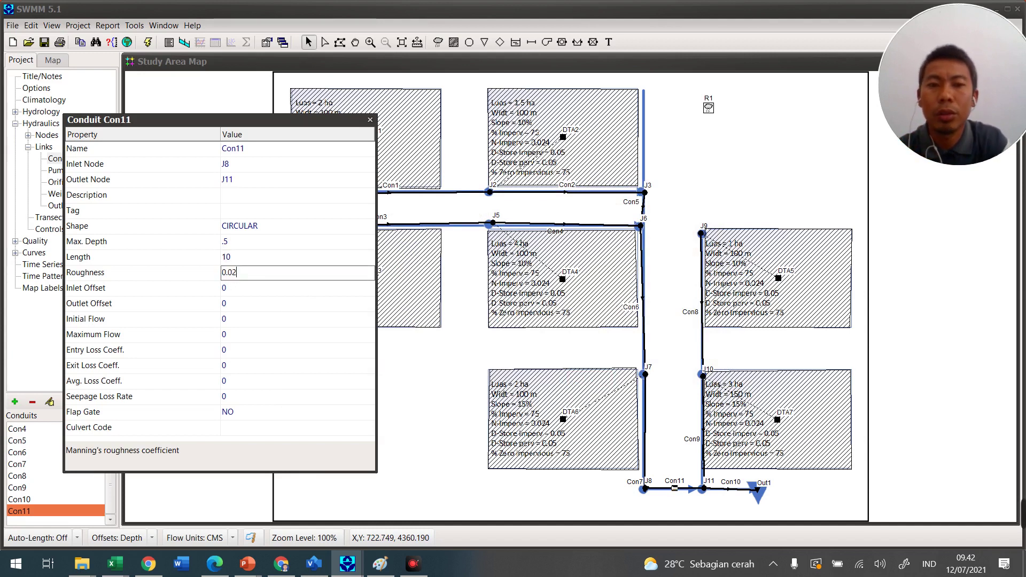
Set the roughness of conduit Con5, between J3 and J6, to 0.02.
click(645, 212)
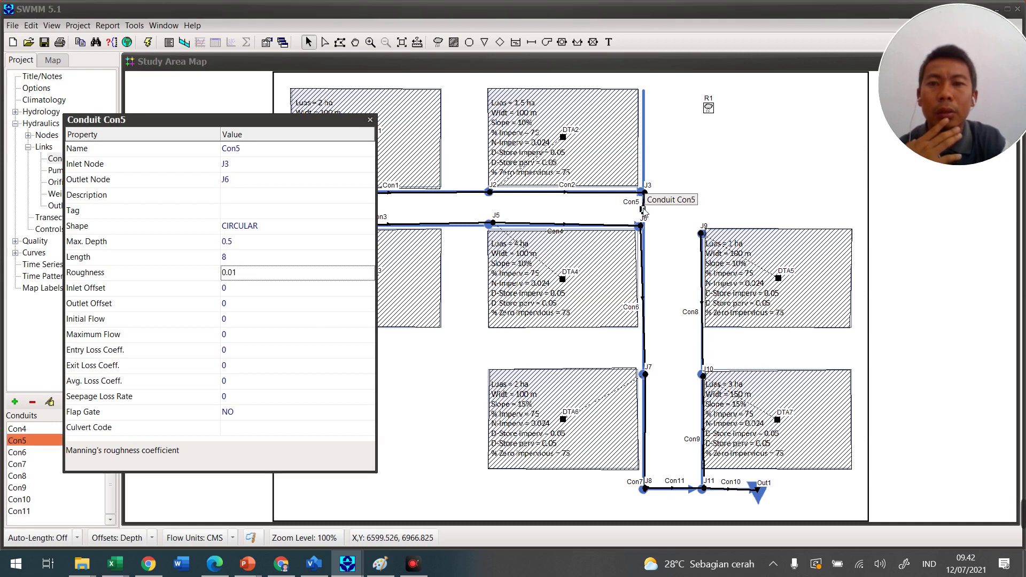
click(275, 274)
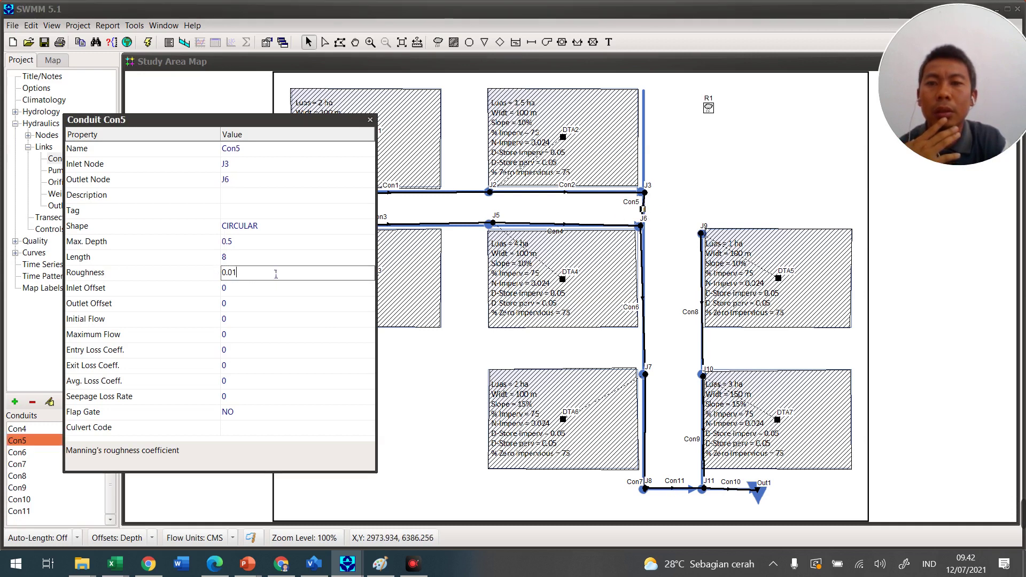
key(BackSpace)
text(2)
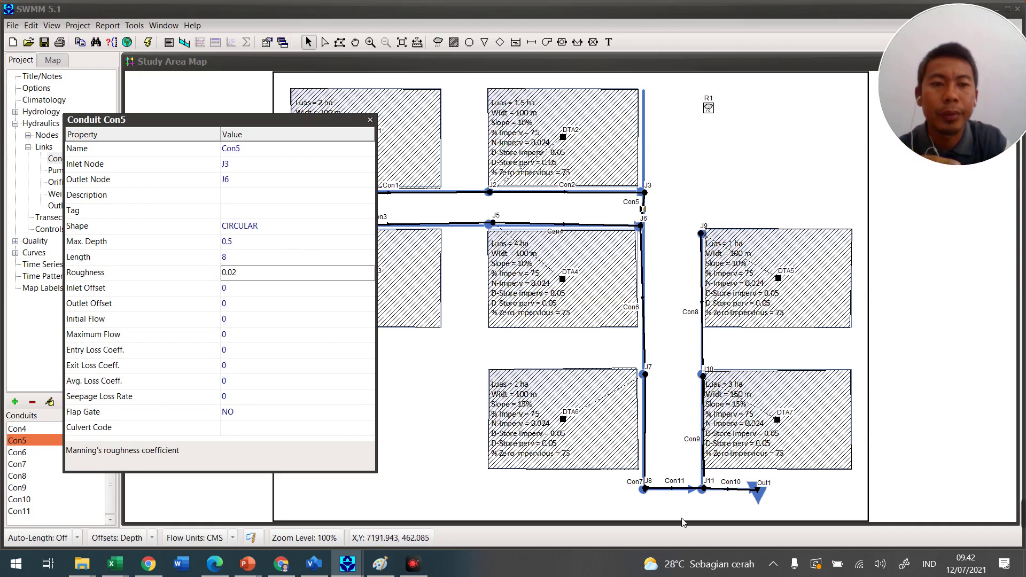
click(706, 491)
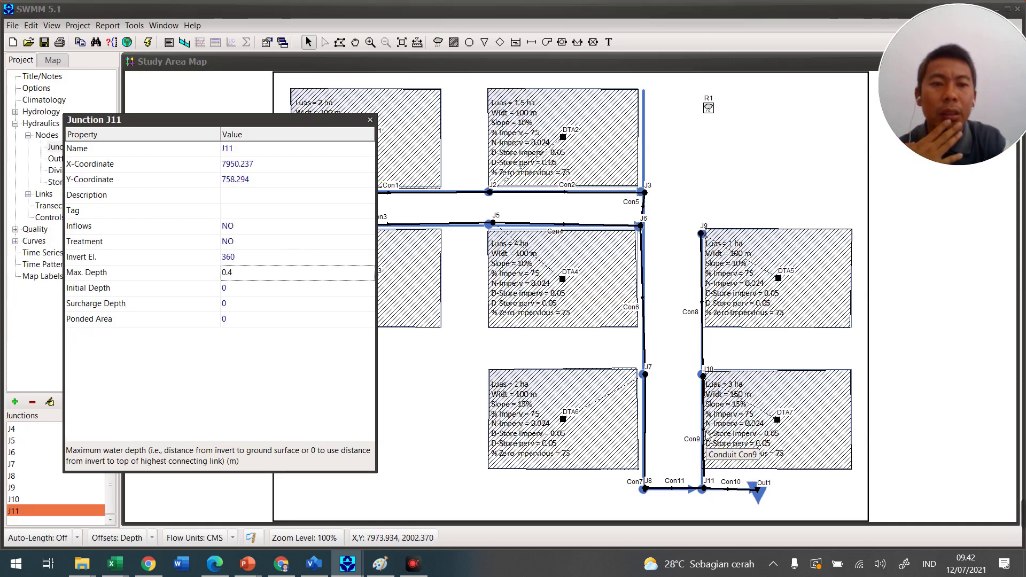
click(701, 375)
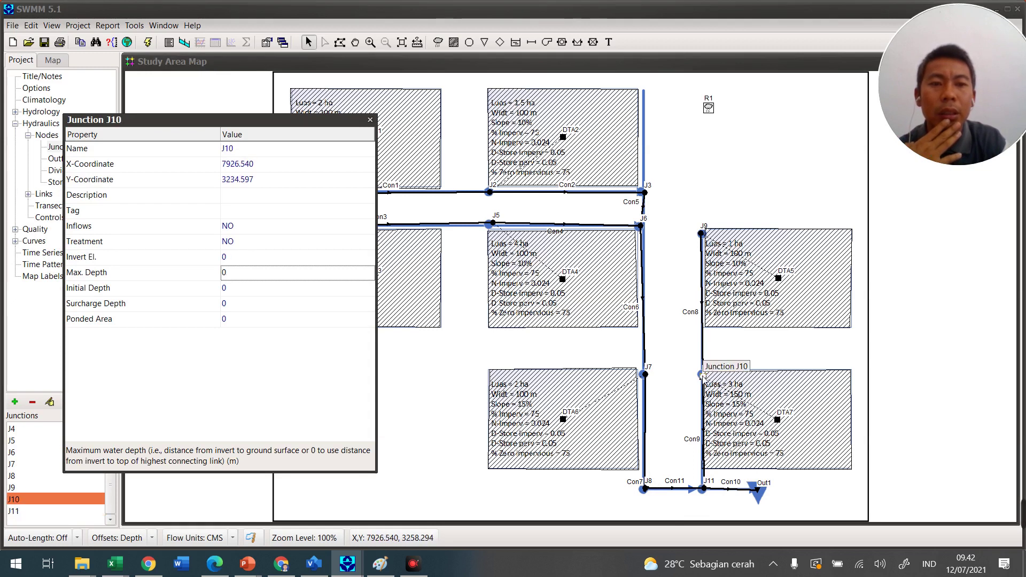
click(254, 278)
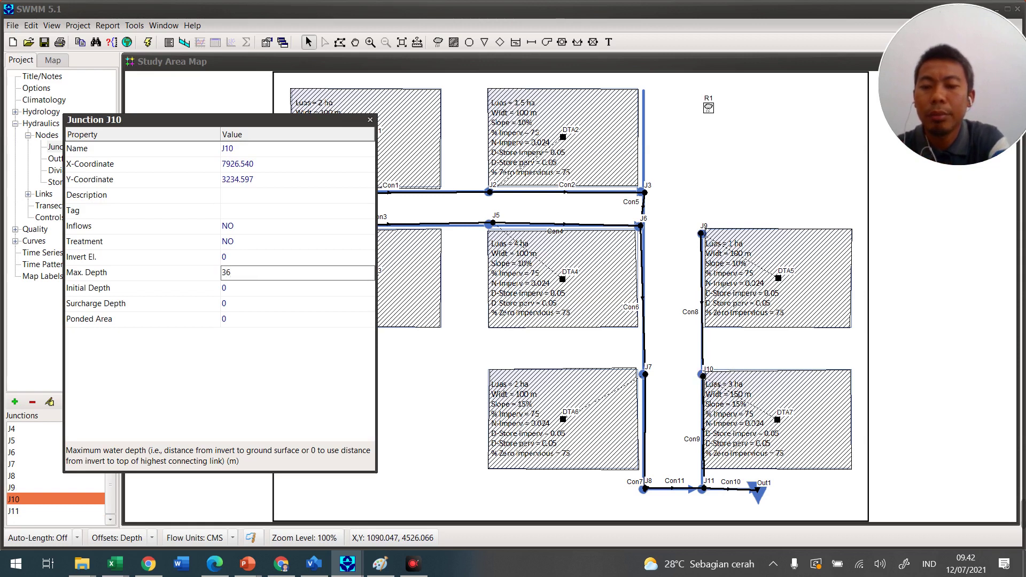
text(1)
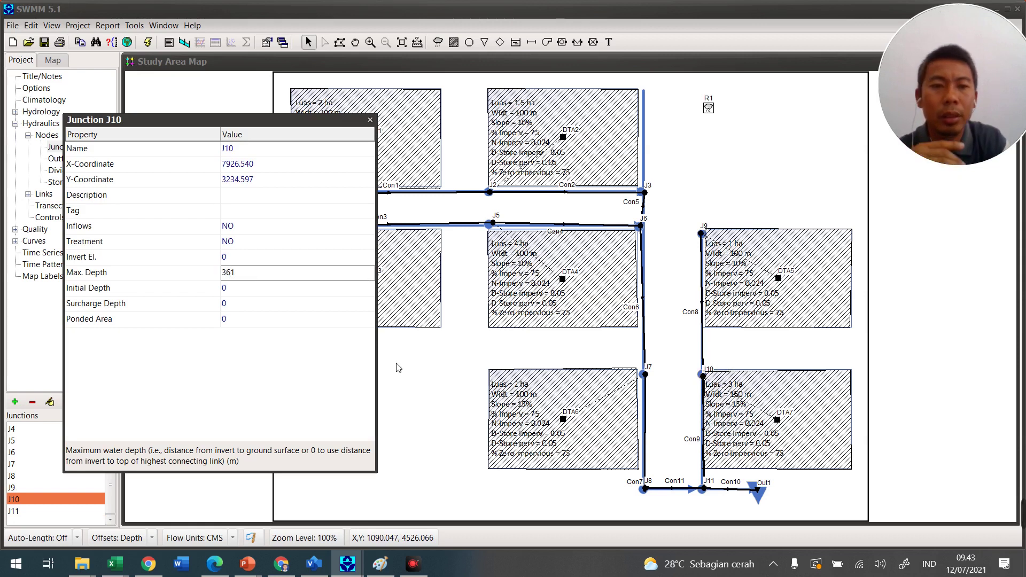
click(703, 490)
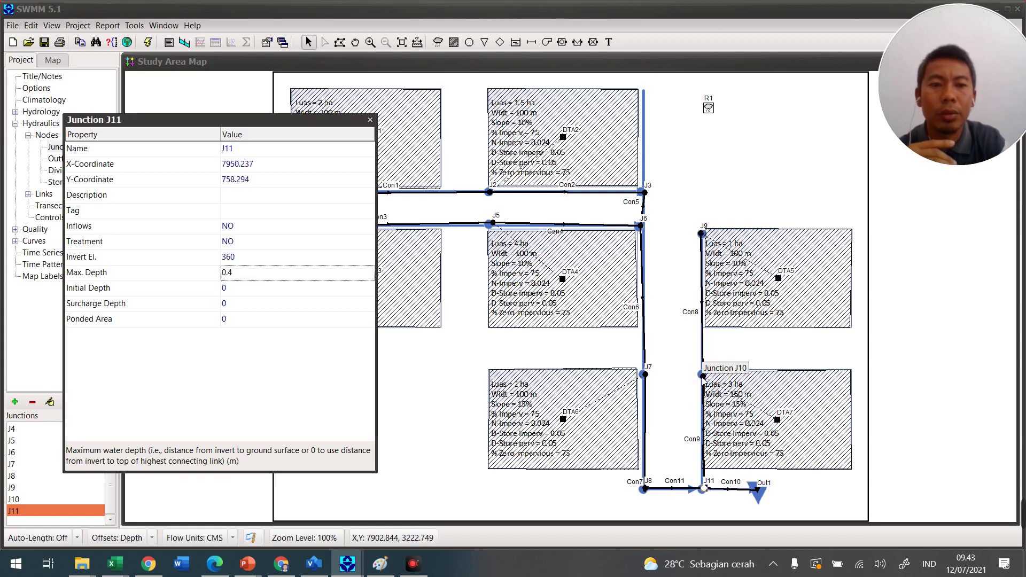
Set junction J10's invert elevation to 361 m and its maximum depth to 0.4 m.
click(702, 374)
click(243, 293)
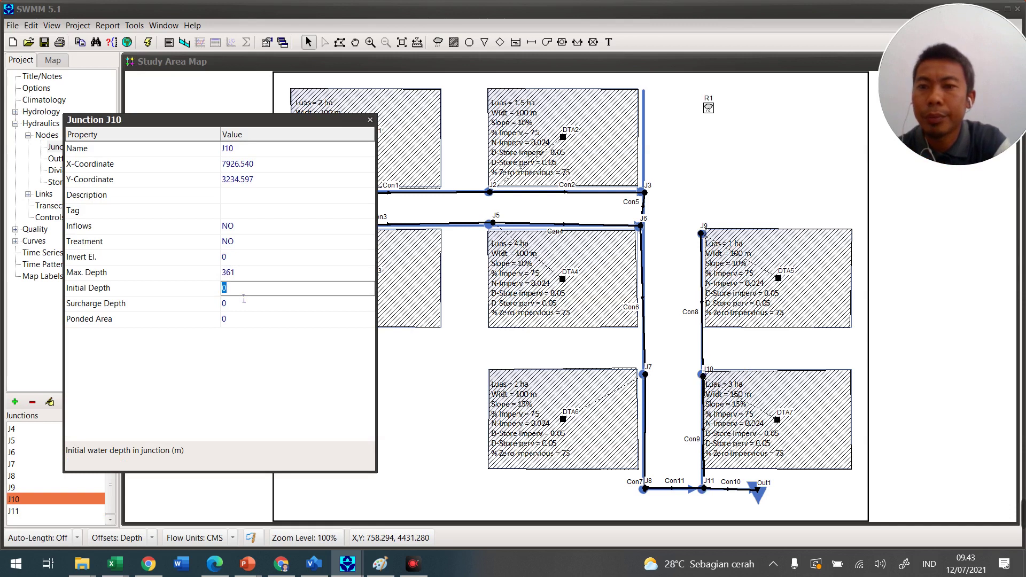
click(228, 256)
text(361)
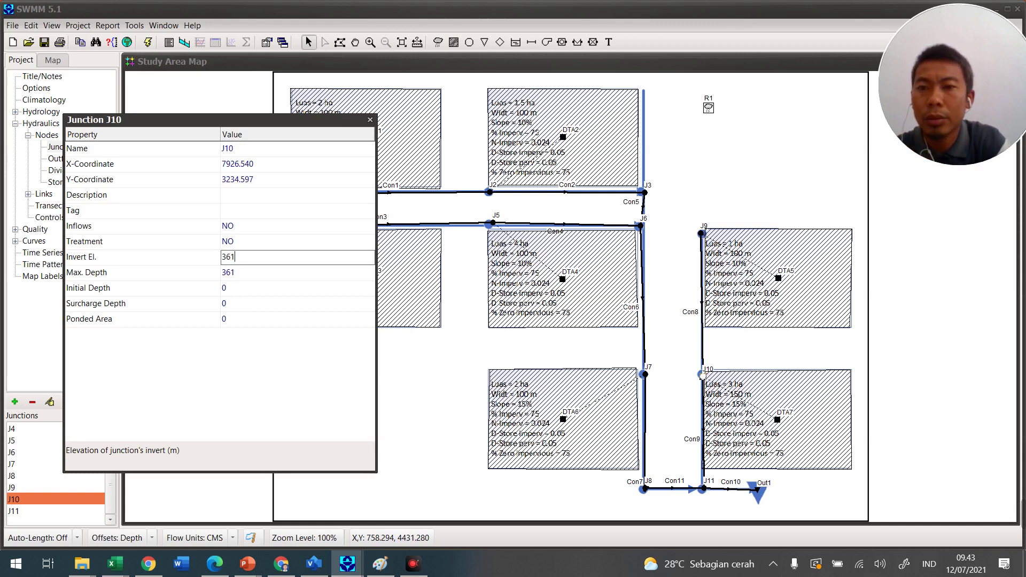
click(242, 275)
text(0.4)
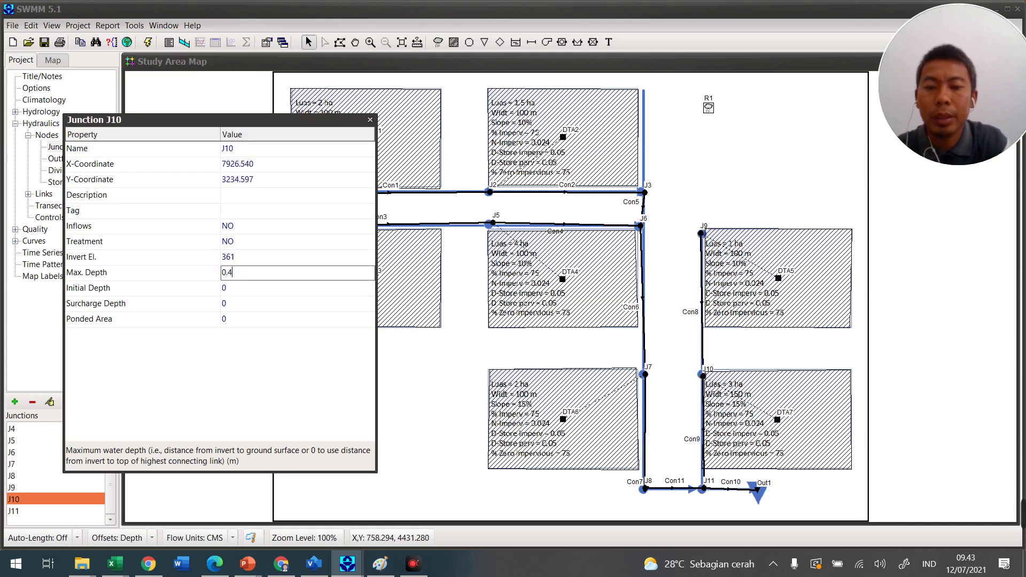
Set the length of conduit Con9, between J10 and J11, to 100 m.
click(702, 489)
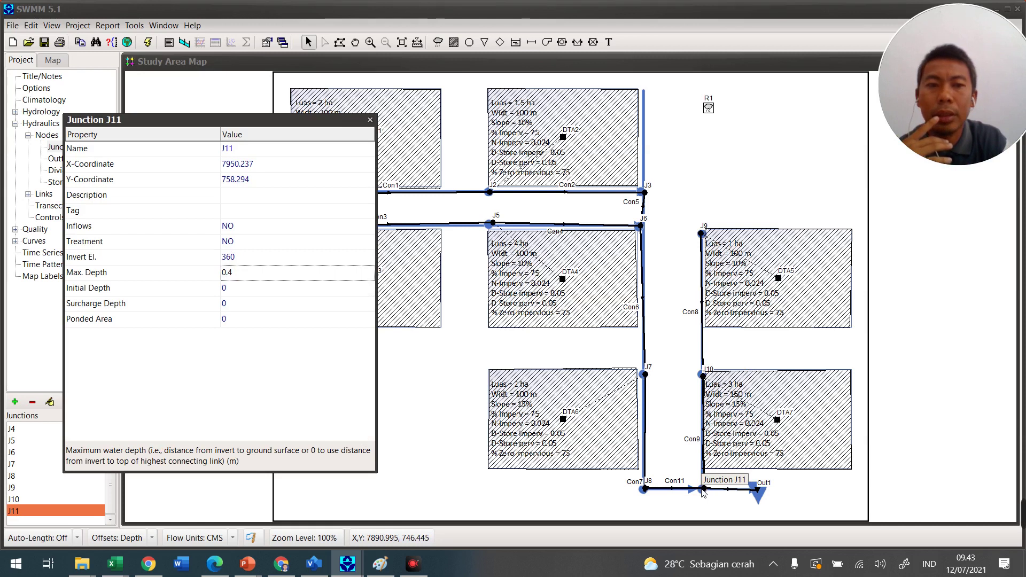
click(703, 425)
click(268, 258)
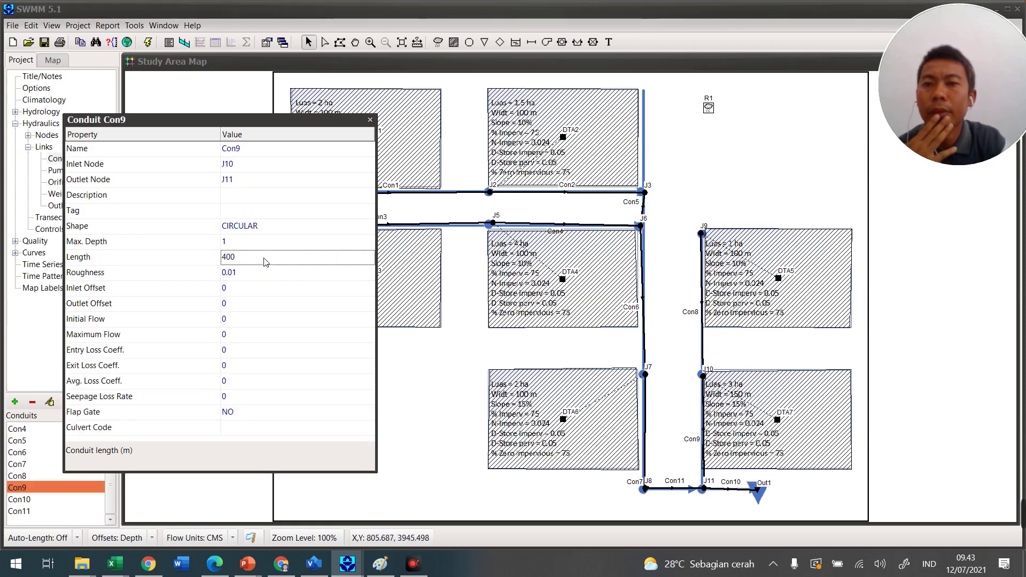
text(100)
Give conduit Con9 an open rectangular cross-section with a maximum height of 0.4 m and a bottom width of 0.4 m.
click(257, 225)
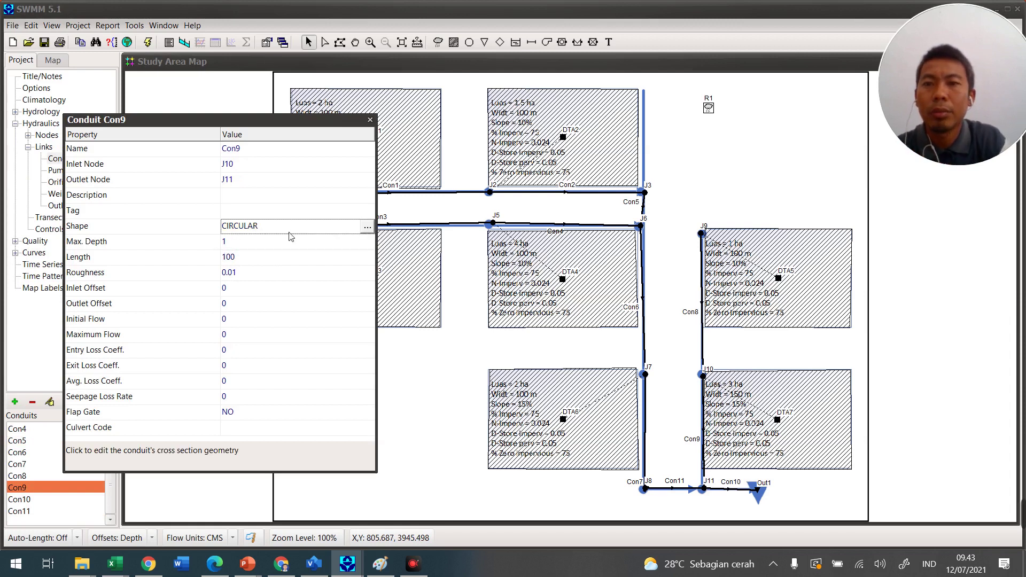
click(367, 227)
click(331, 201)
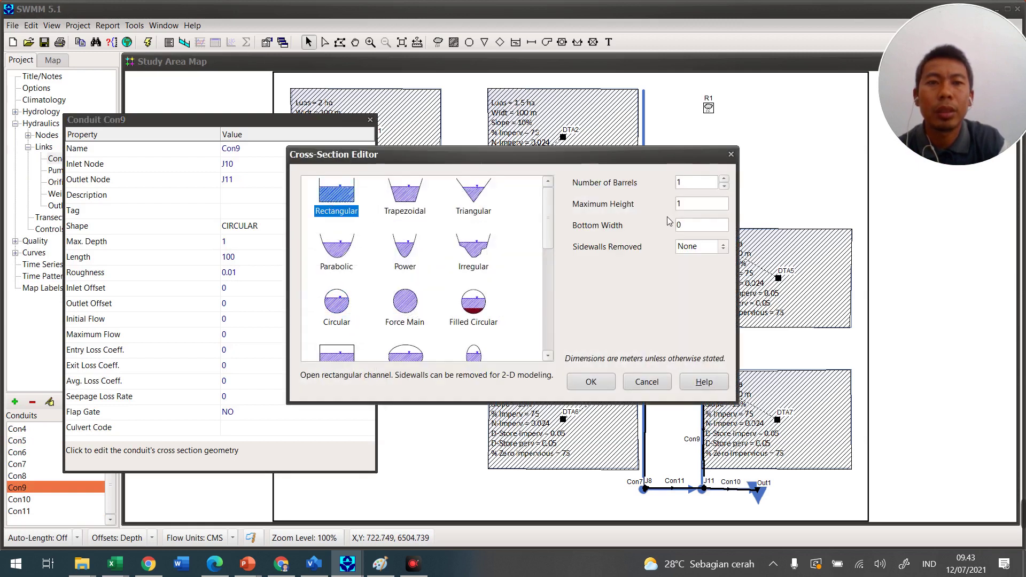
key(Tab)
text(0.4)
key(Tab)
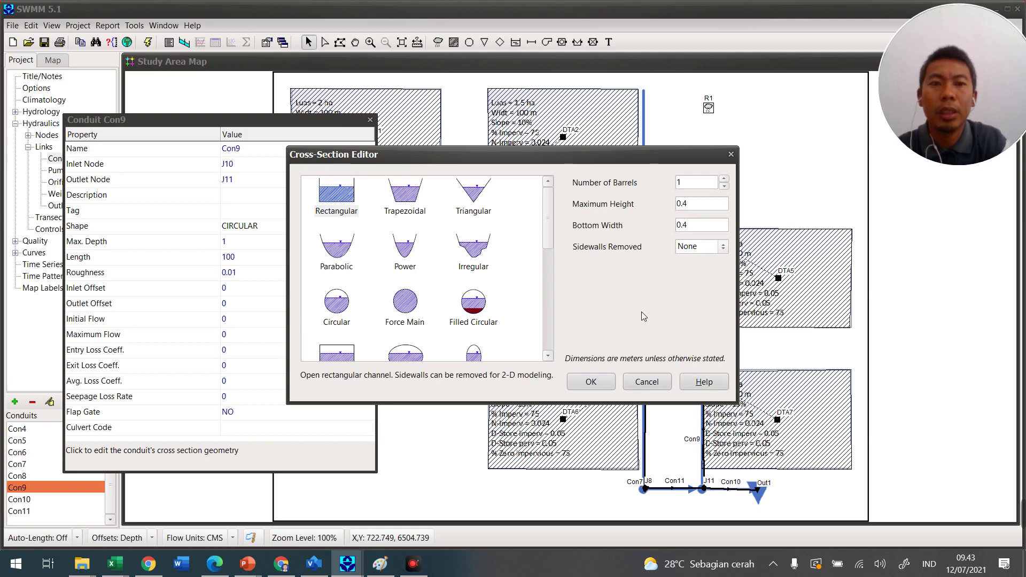
click(591, 381)
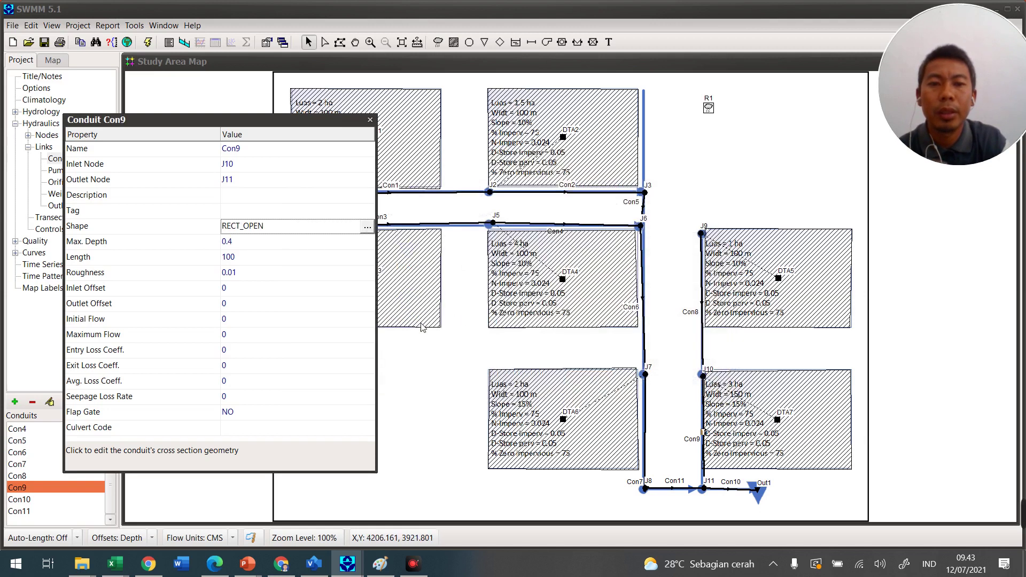
Set conduit Con9's roughness to 0.02.
click(259, 276)
click(259, 275)
text(2)
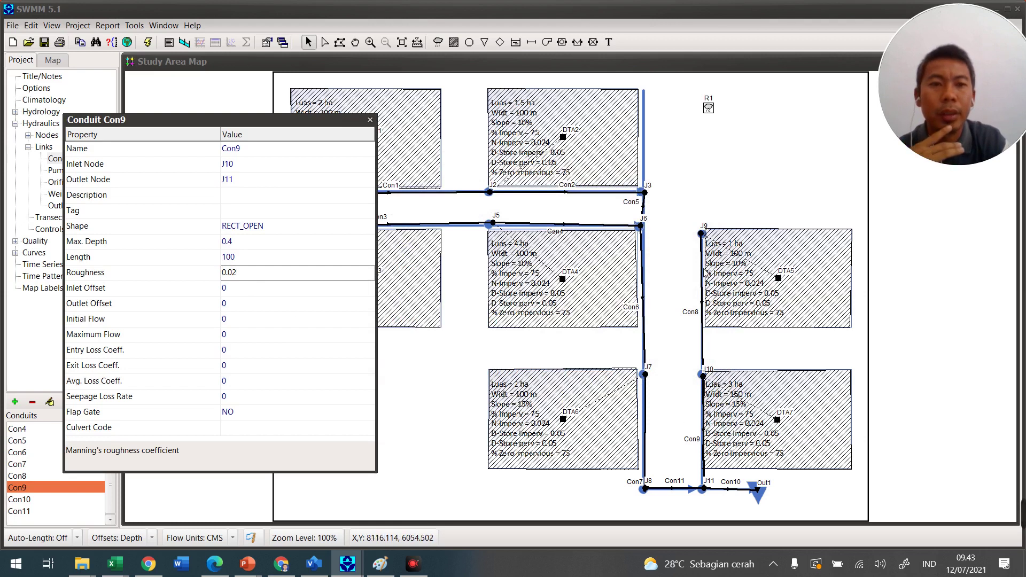
Set the length of conduit Con8, between J9 and J10, to 150 m and its roughness to 0.02.
click(702, 302)
click(260, 261)
double_click(260, 262)
text(150)
click(249, 273)
key(BackSpace)
text(2)
Give conduit Con8 an open rectangular cross-section with a maximum height of 0.4 m and a bottom width of 0.4 m.
click(273, 225)
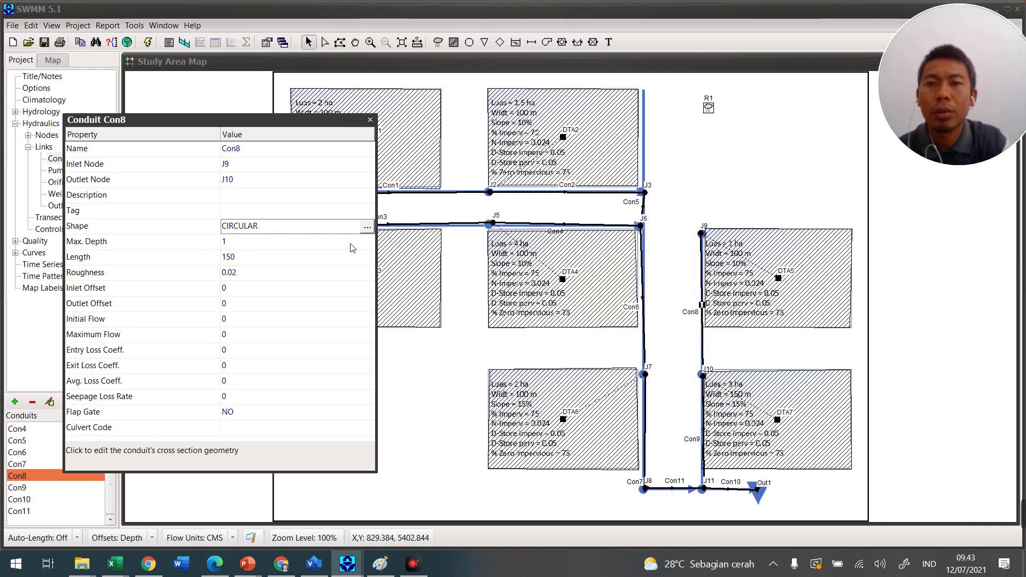
click(367, 227)
click(325, 198)
double_click(680, 203)
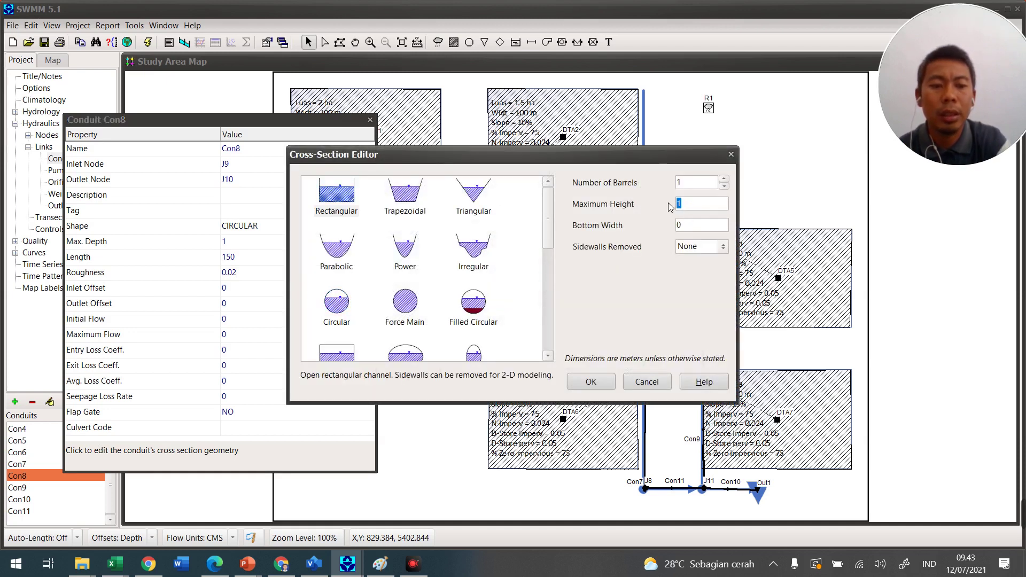
text(0.4)
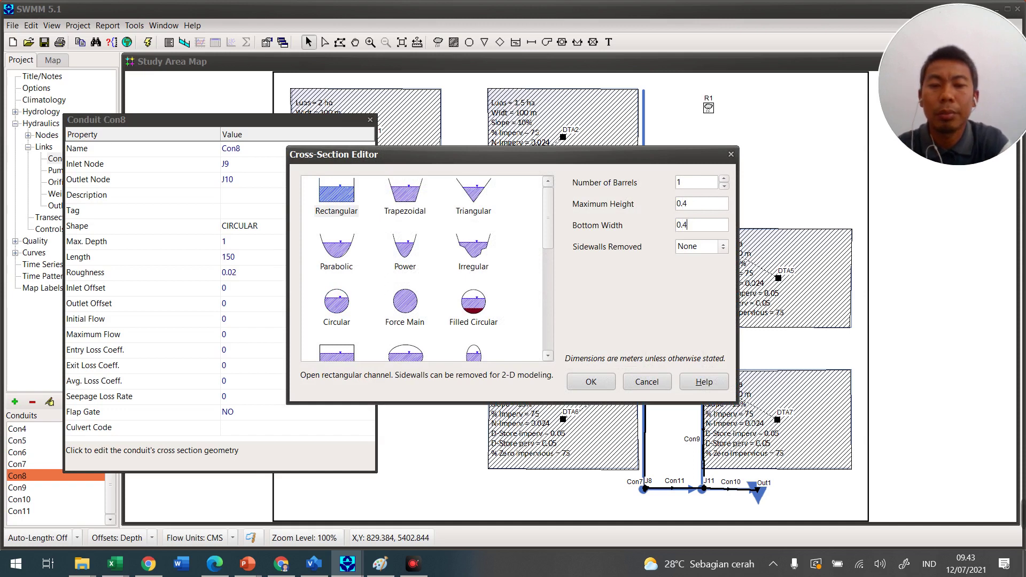
click(592, 381)
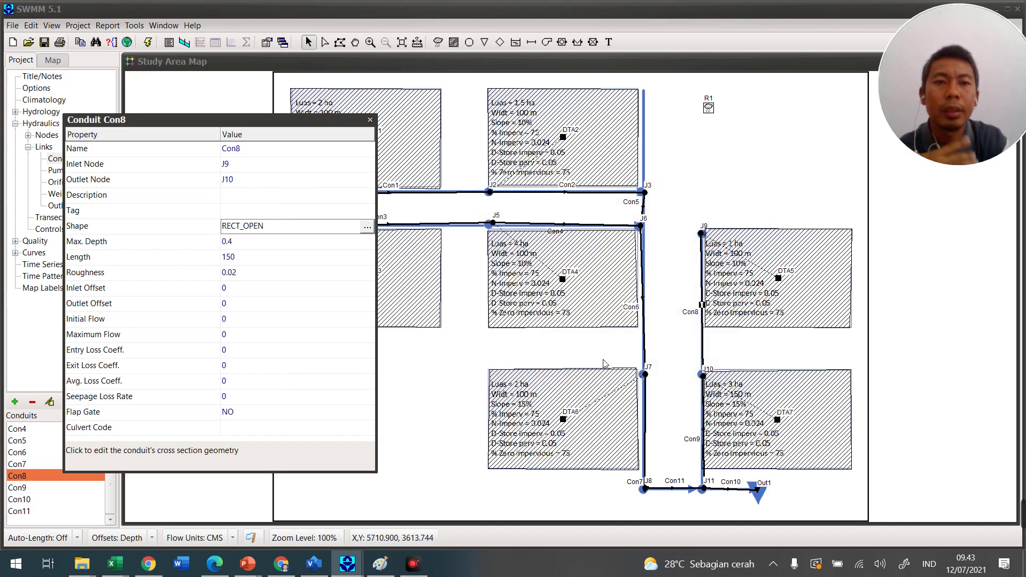
Set junction J9's invert elevation to 362 m and its maximum depth to 0.4 m.
click(702, 234)
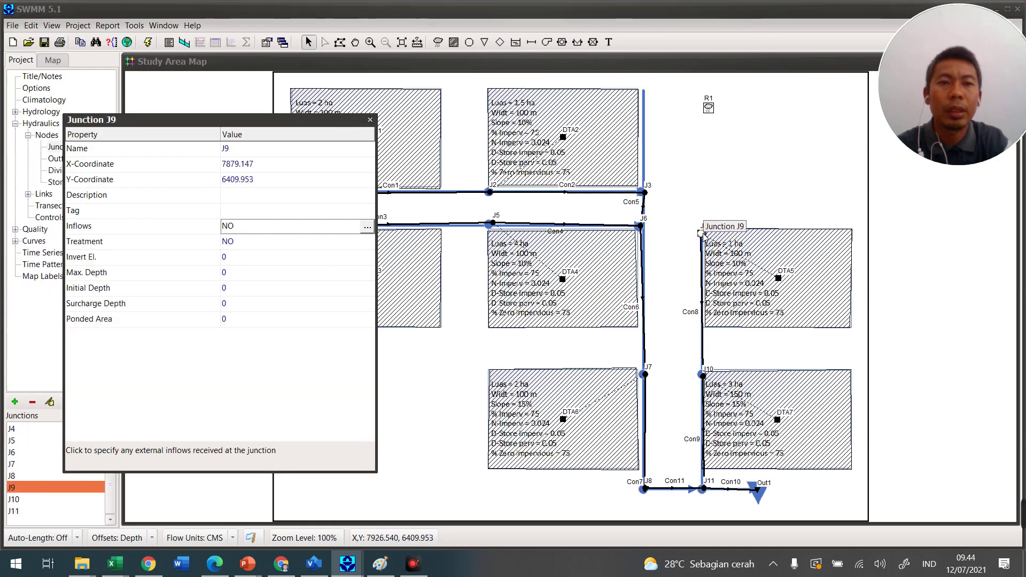
click(314, 258)
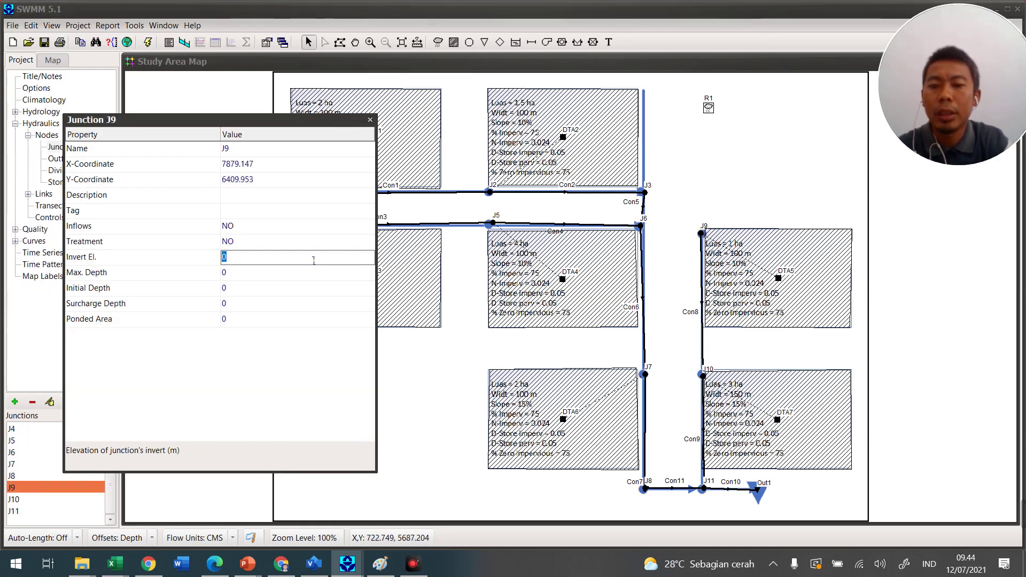
text(362)
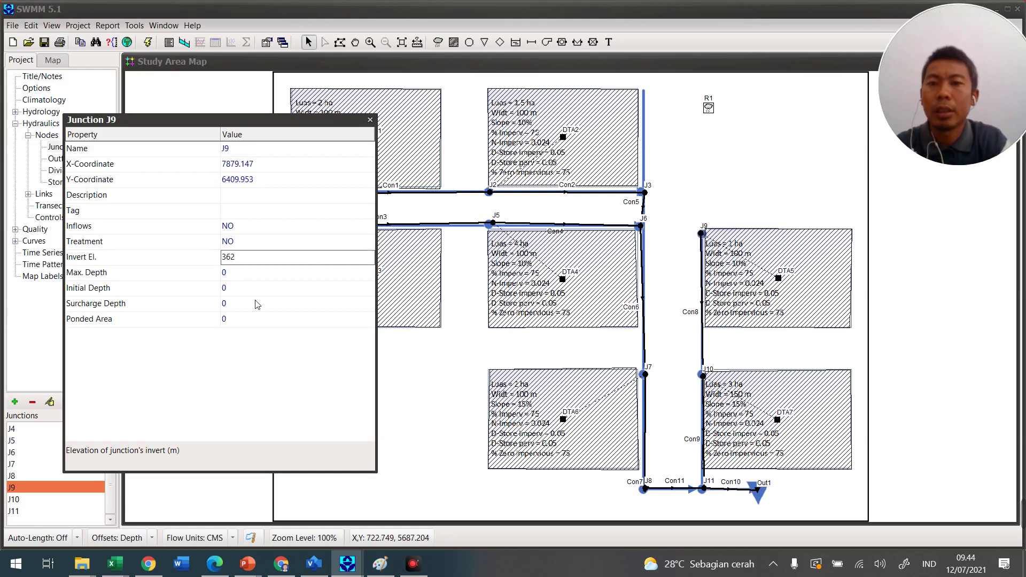
click(249, 278)
text(0.4)
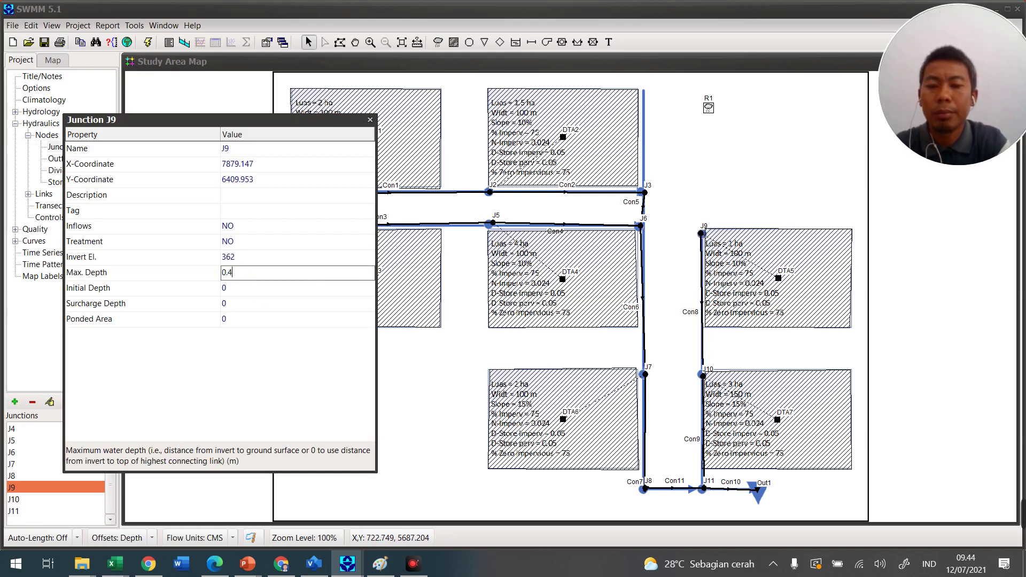
Check the upstream elements J10, Con8 and J11, and set outfall Out1's invert elevation to 359.5 m.
click(701, 375)
click(701, 304)
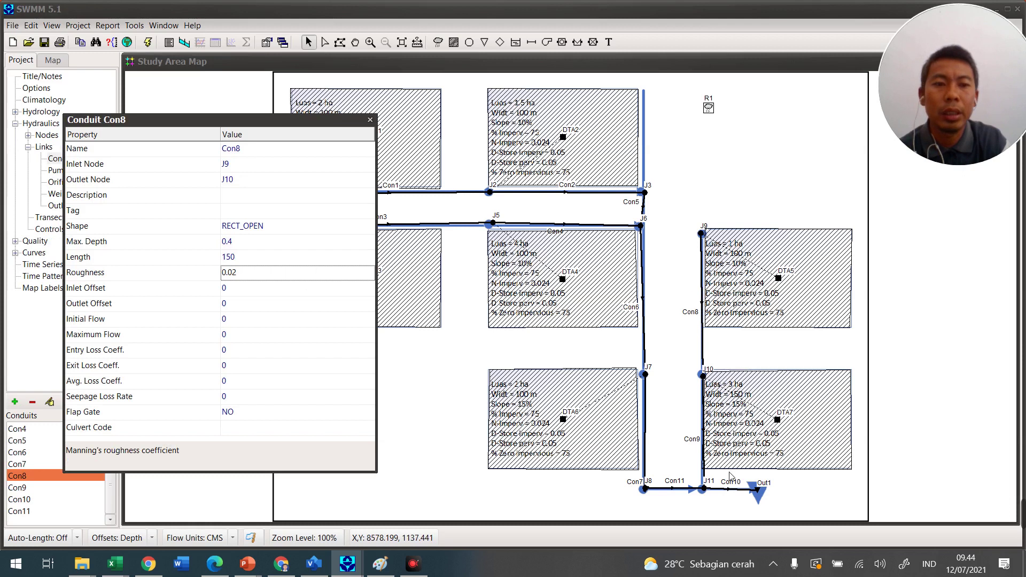
click(703, 488)
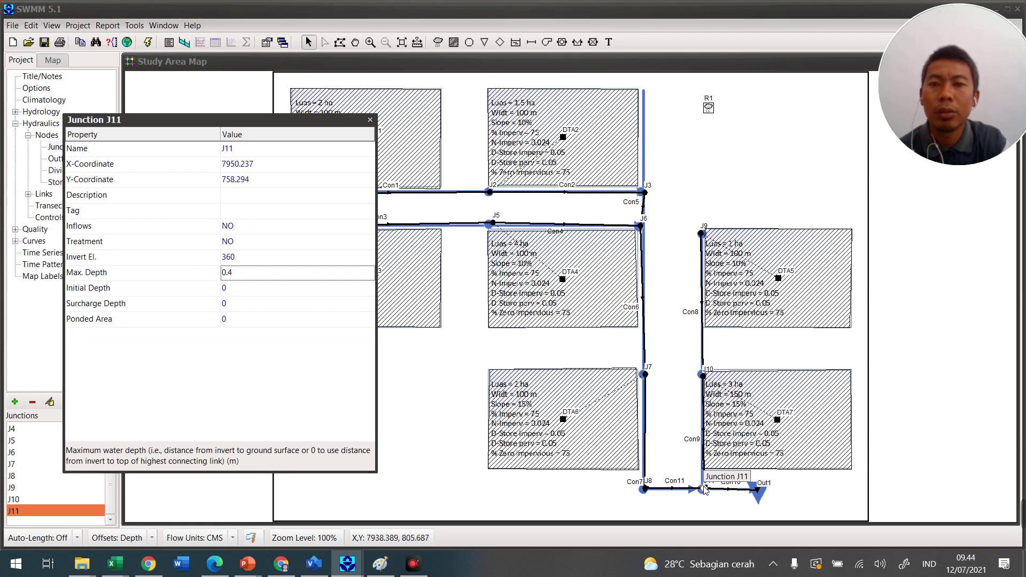
click(757, 489)
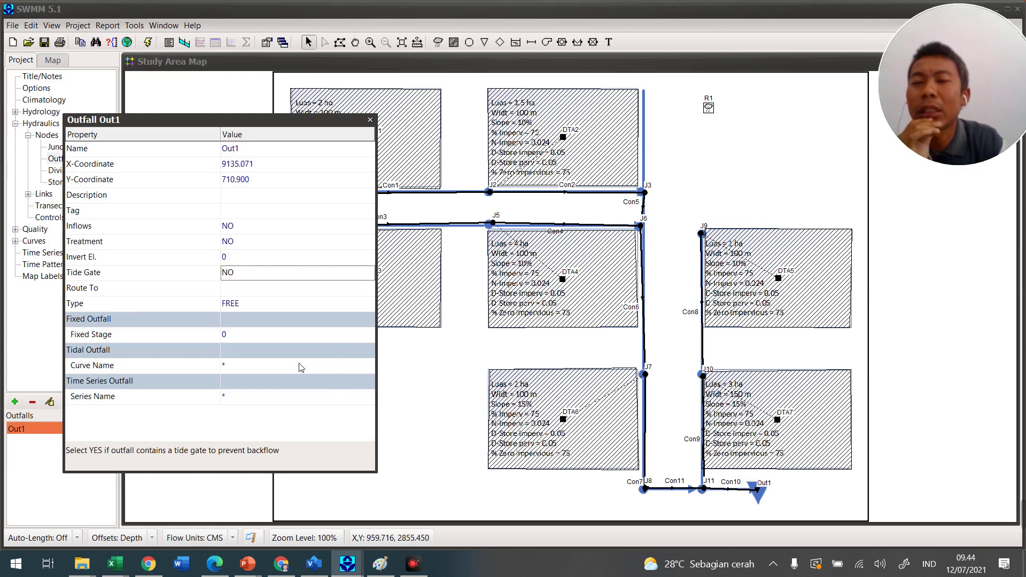
click(230, 260)
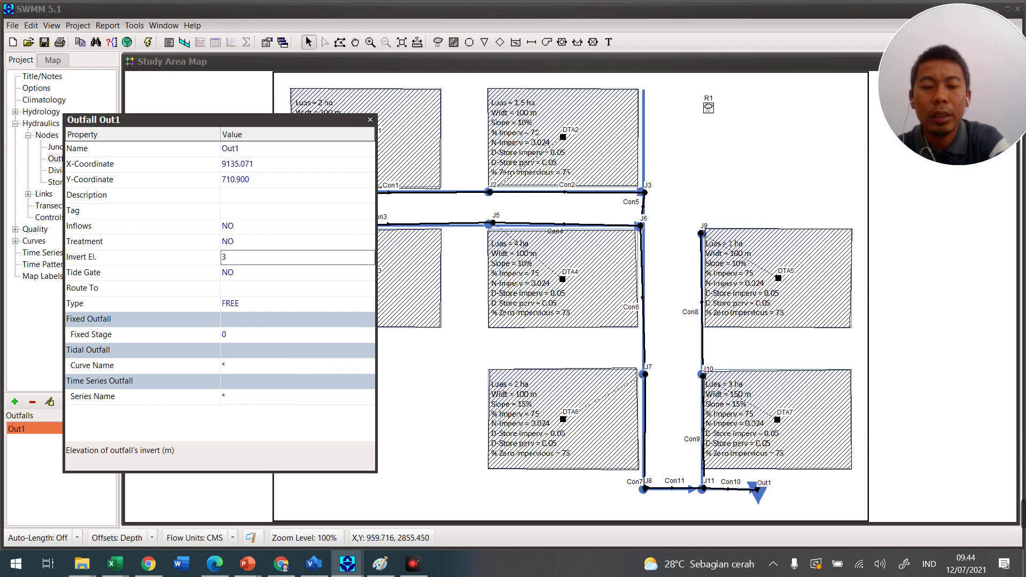
text(59)
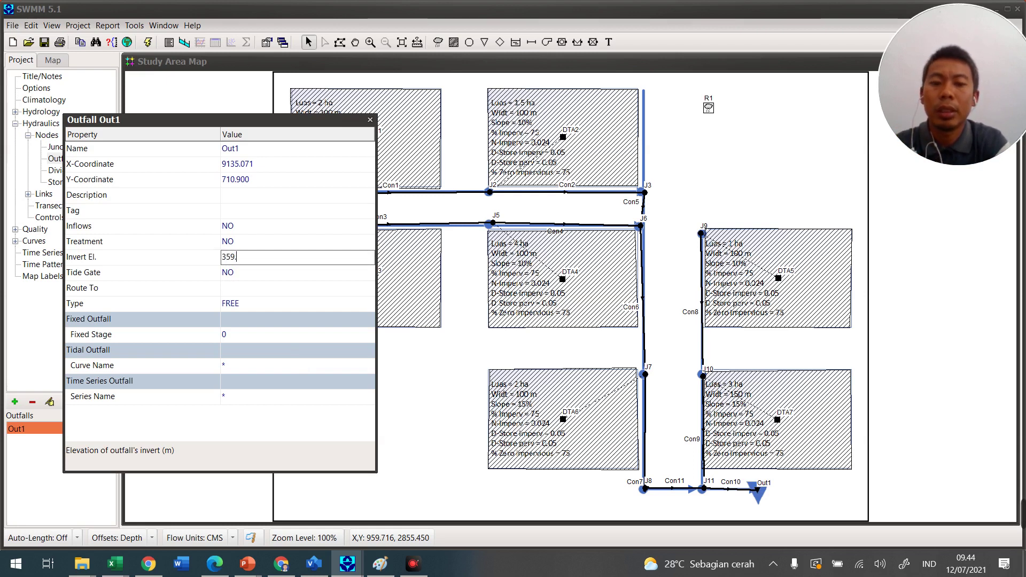
text(.5)
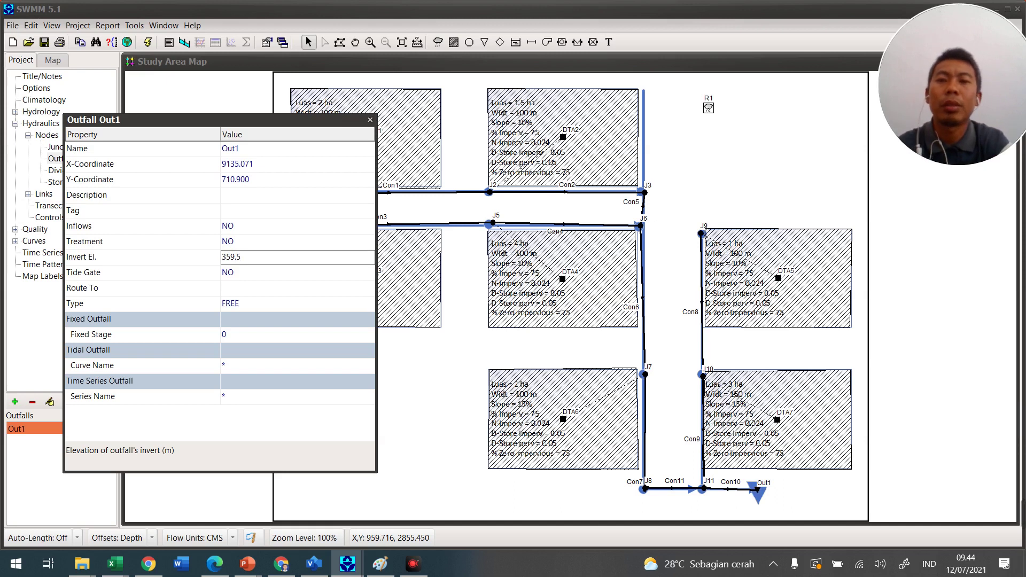
Set the length of conduit Con10, between J11 and Out1, to 25 m and its roughness to 0.02.
click(729, 492)
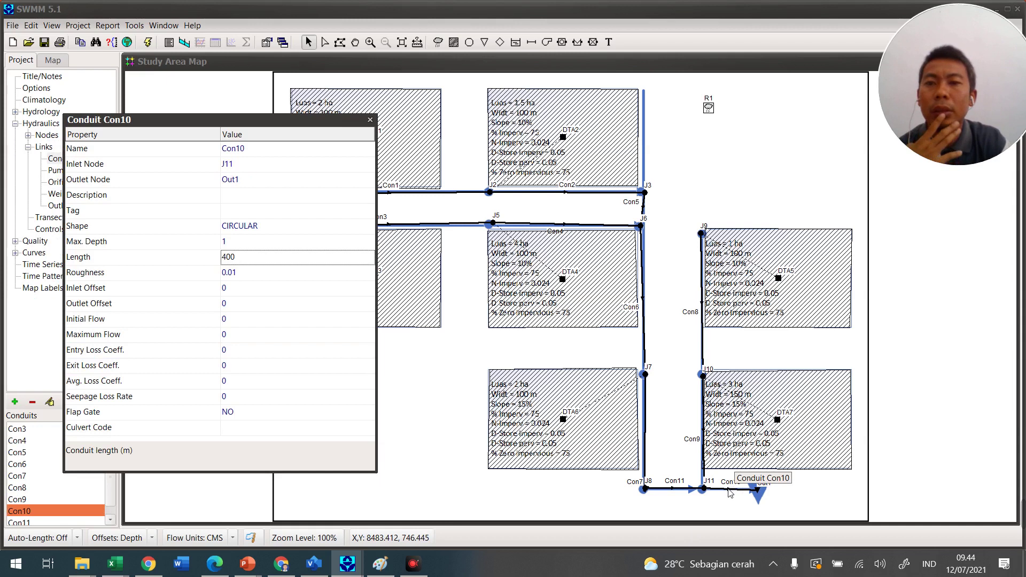
click(315, 232)
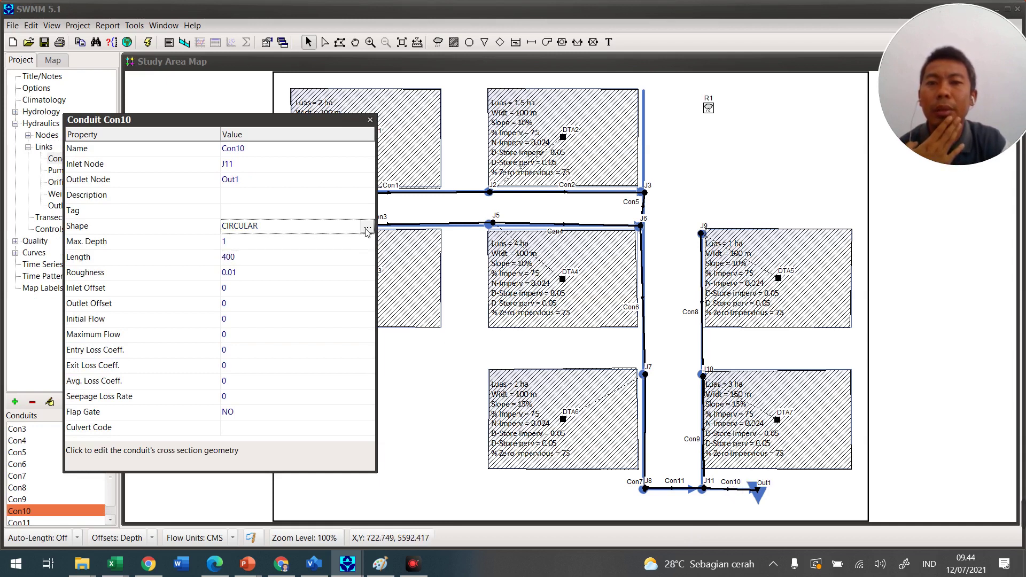
click(310, 259)
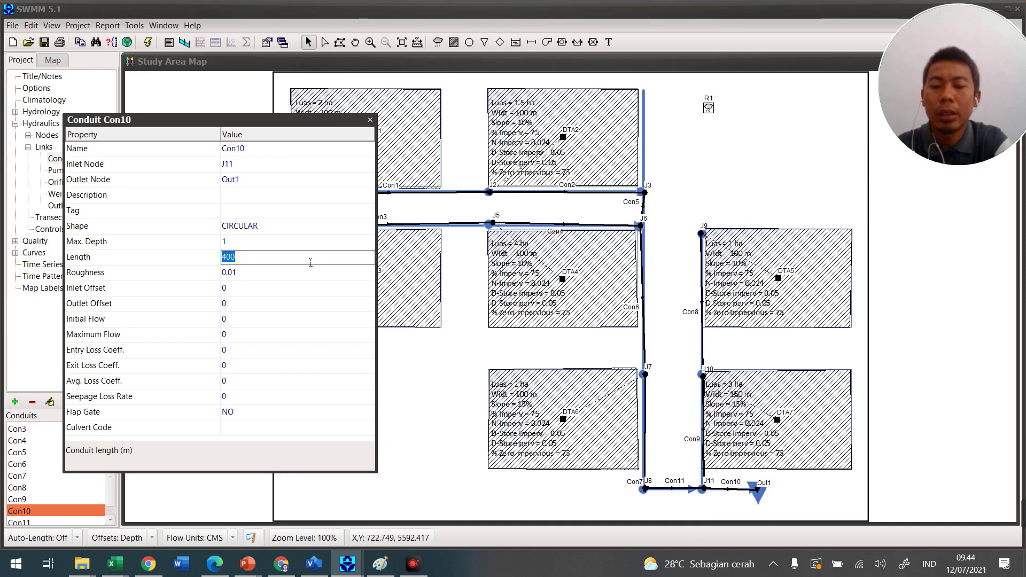
text(25)
click(297, 274)
click(299, 277)
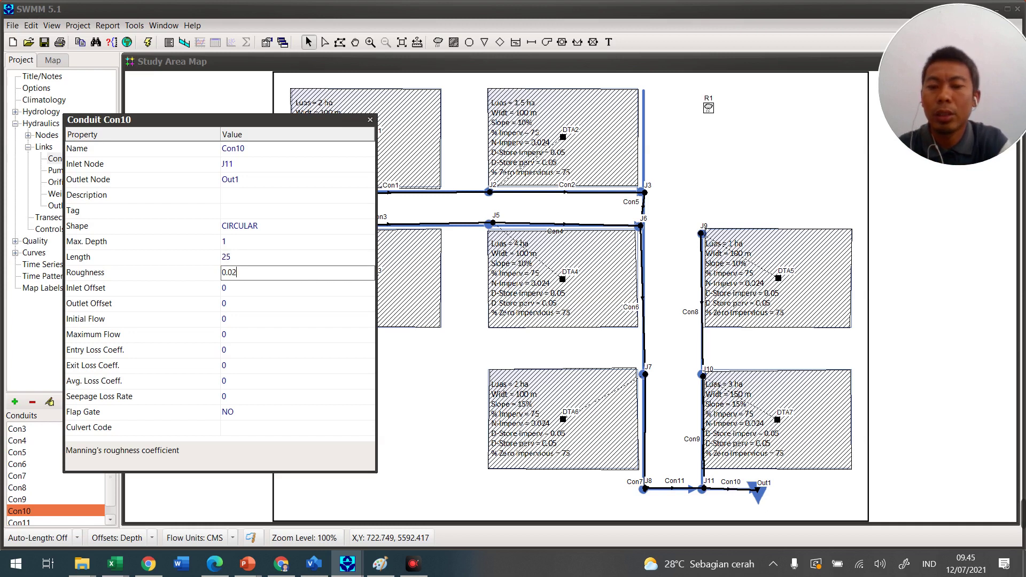
Give conduit Con10 a trapezoidal cross-section with maximum height 0.5 m, bottom width 0.4 m, and left and right slopes of 1.
click(299, 227)
click(370, 227)
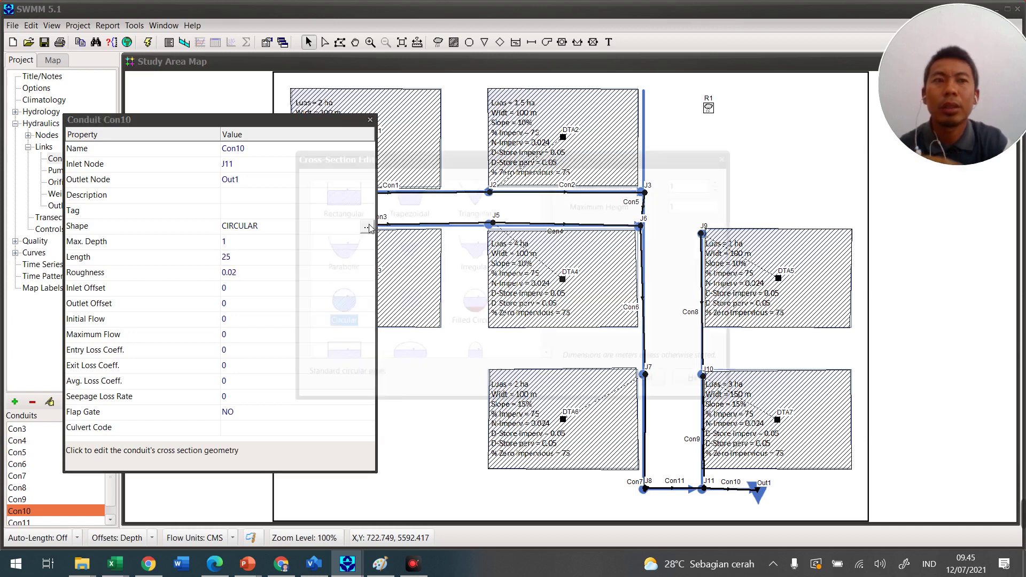
click(399, 195)
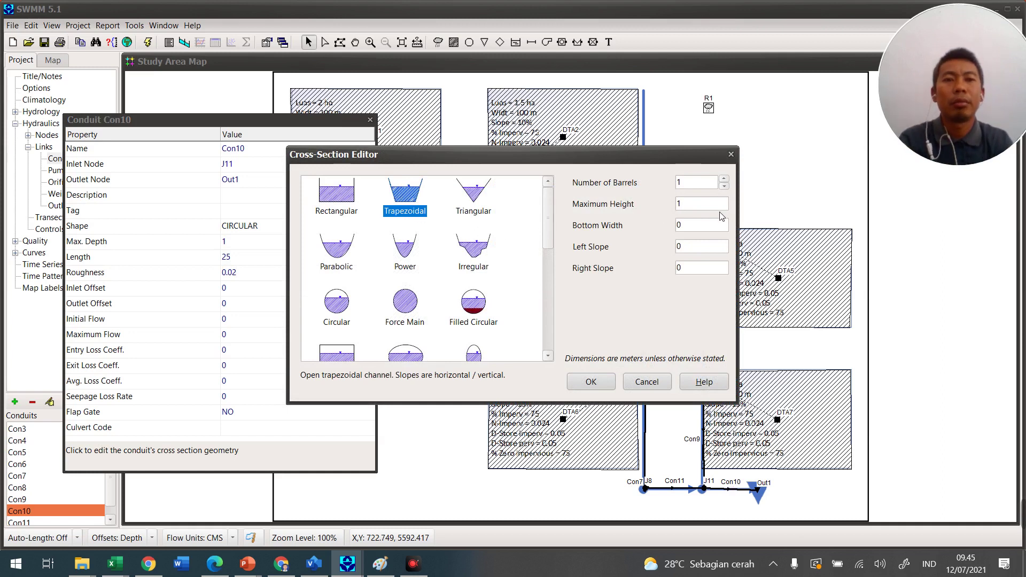
double_click(703, 209)
text(0.5)
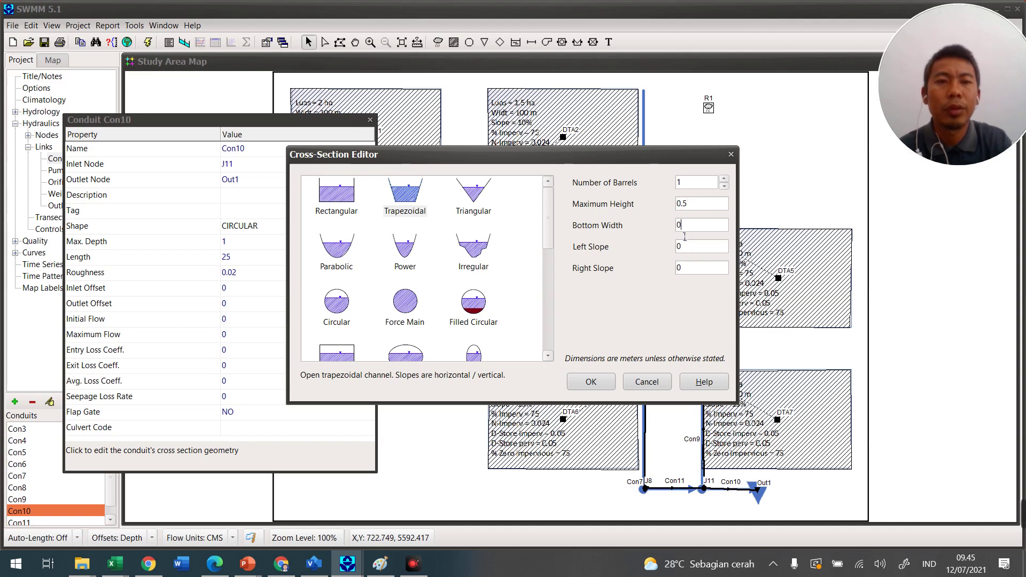
text(0)
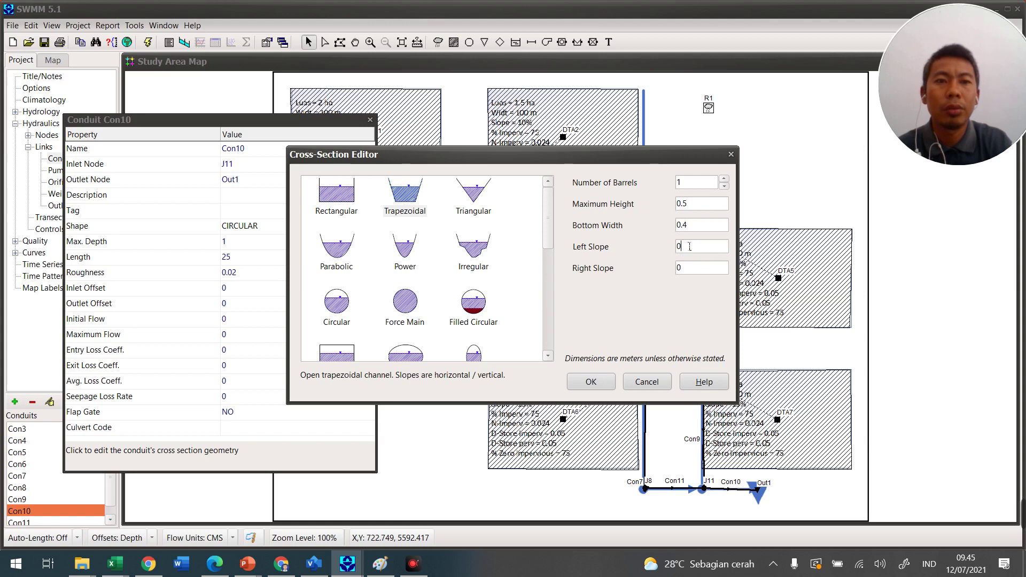
text(1)
key(Tab)
text(1)
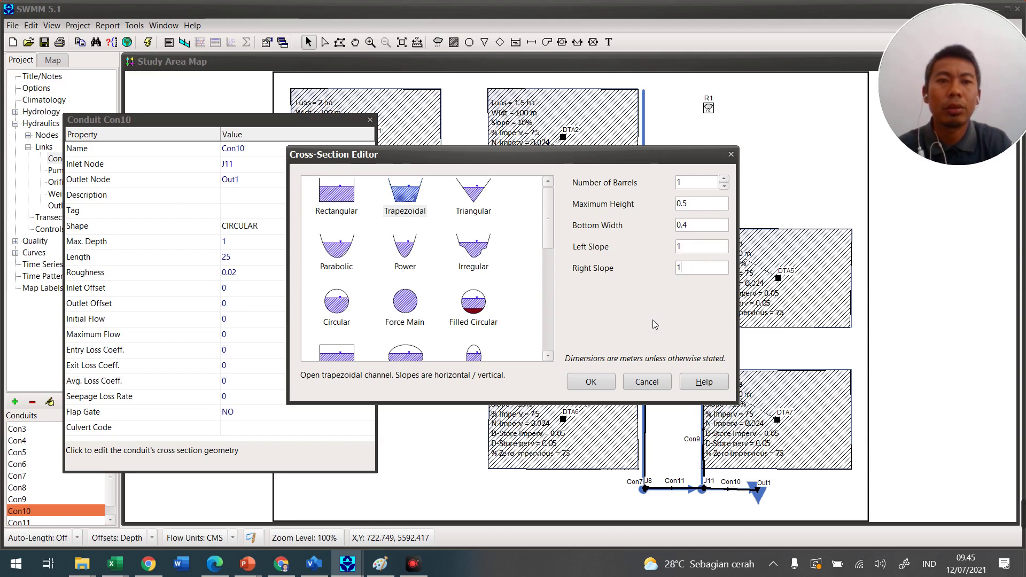
click(582, 382)
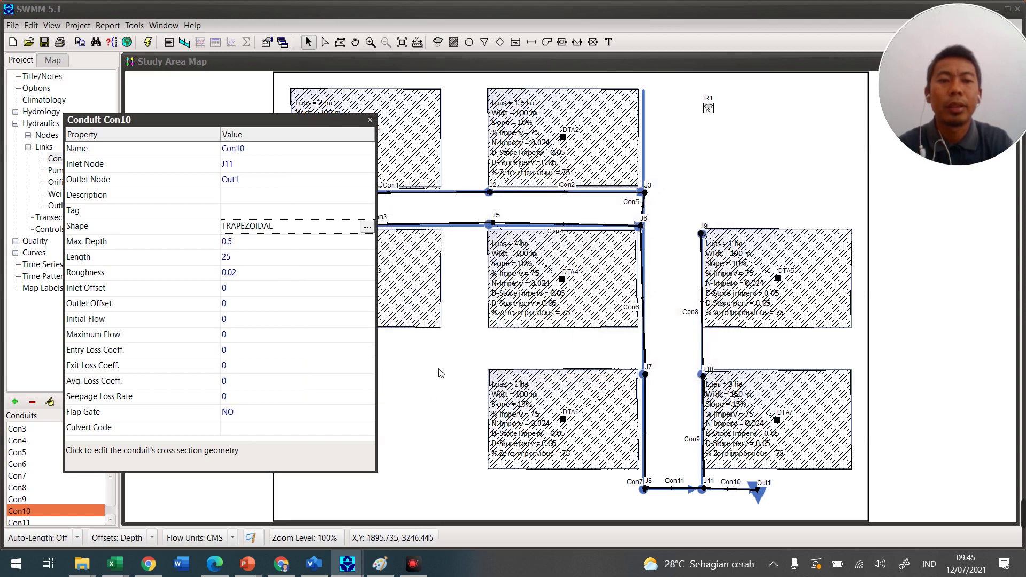
click(370, 119)
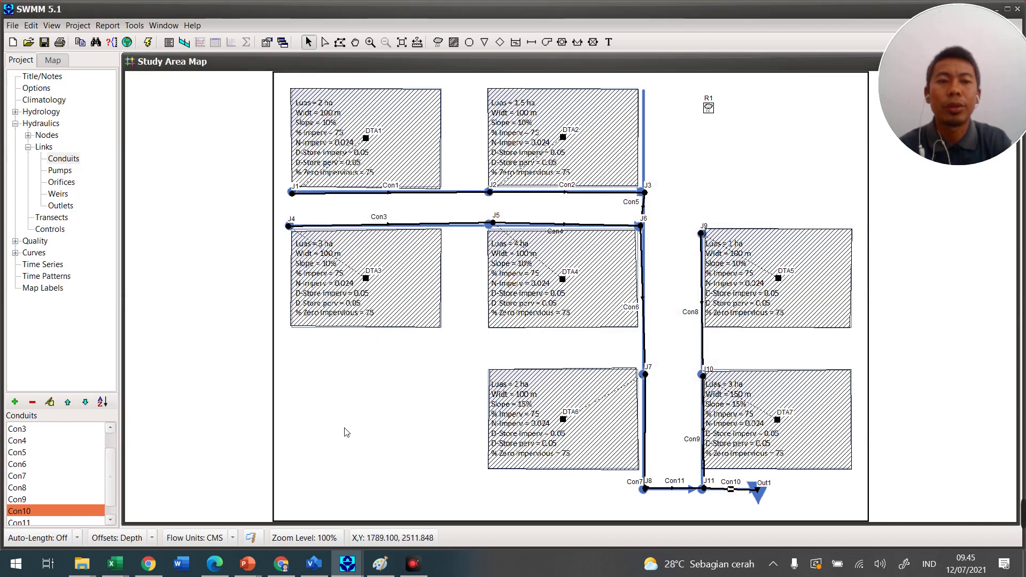
Plot the water elevation profile along the path from junction J1 to outfall Out1, review it, and close the plot.
click(184, 43)
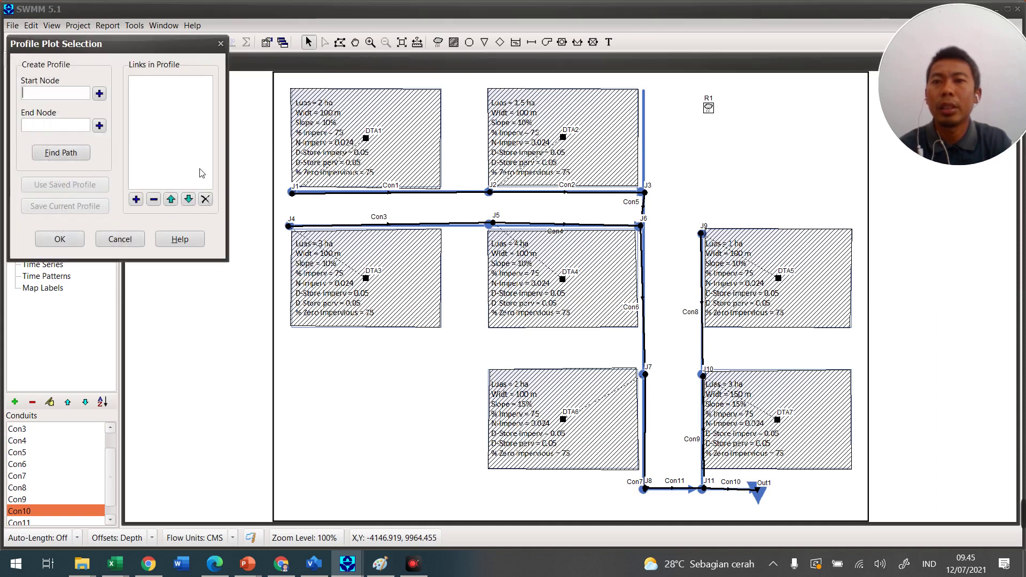
click(292, 194)
click(99, 93)
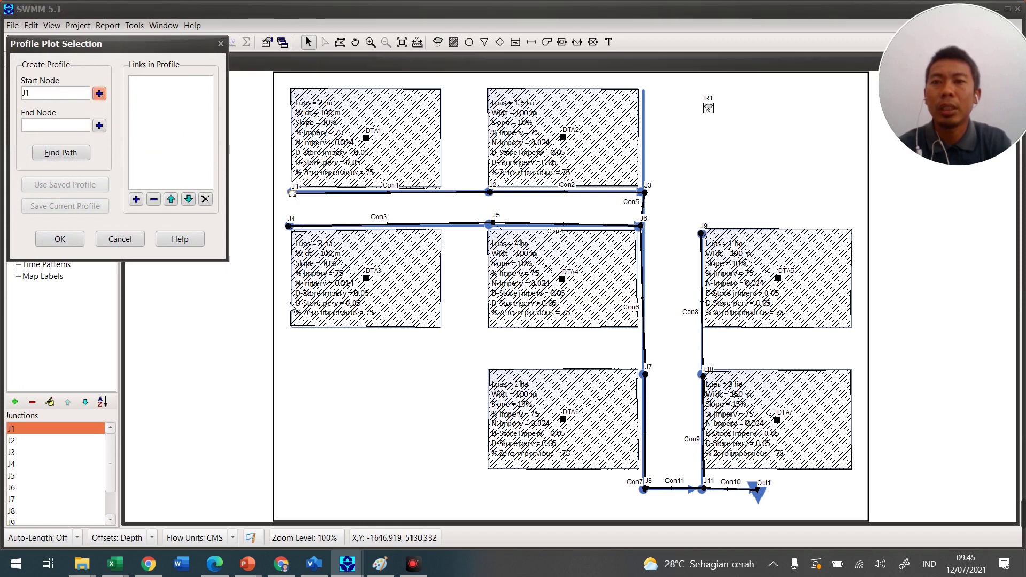
click(757, 487)
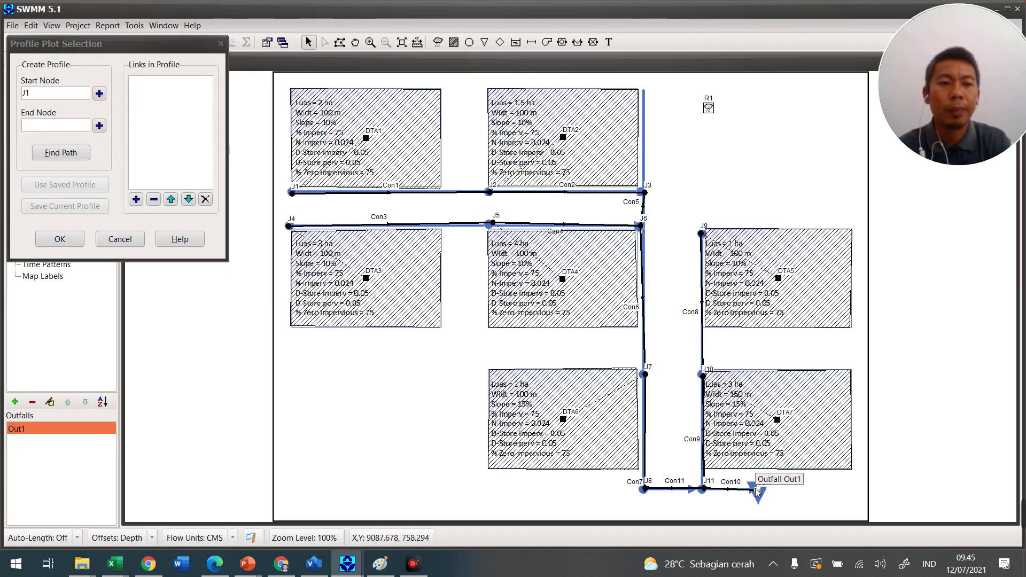
click(99, 126)
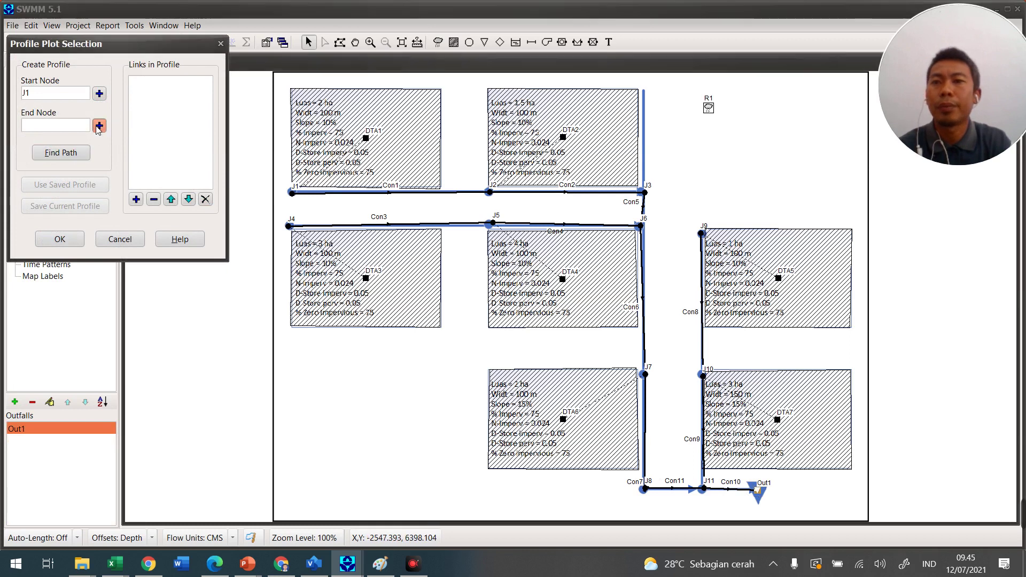
click(60, 238)
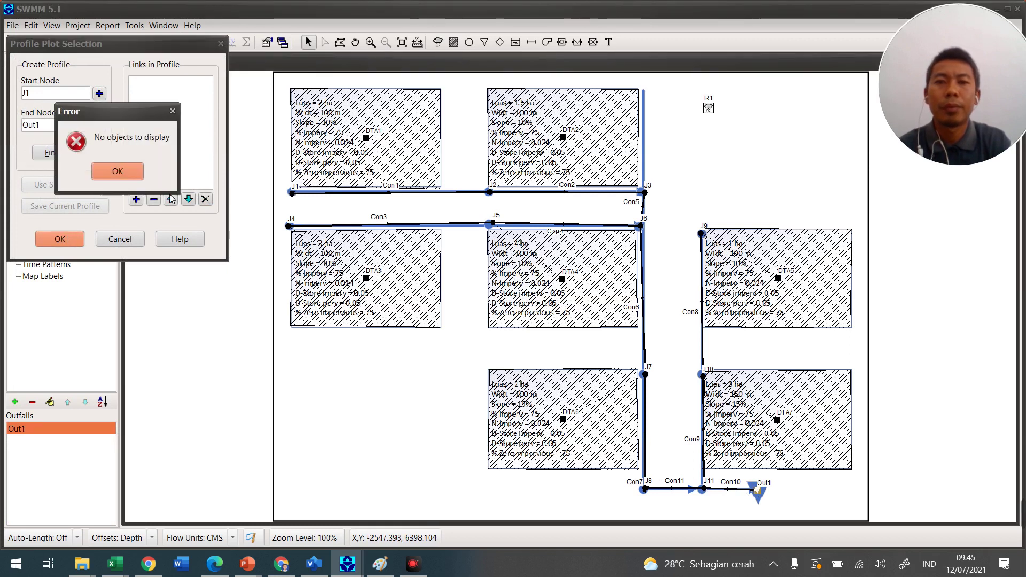
click(131, 170)
click(61, 152)
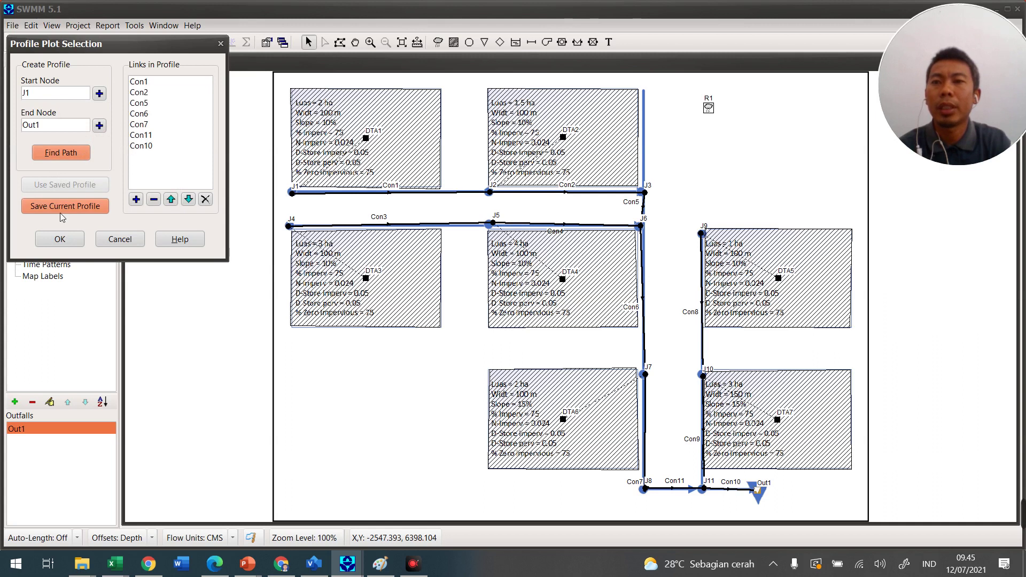
click(71, 240)
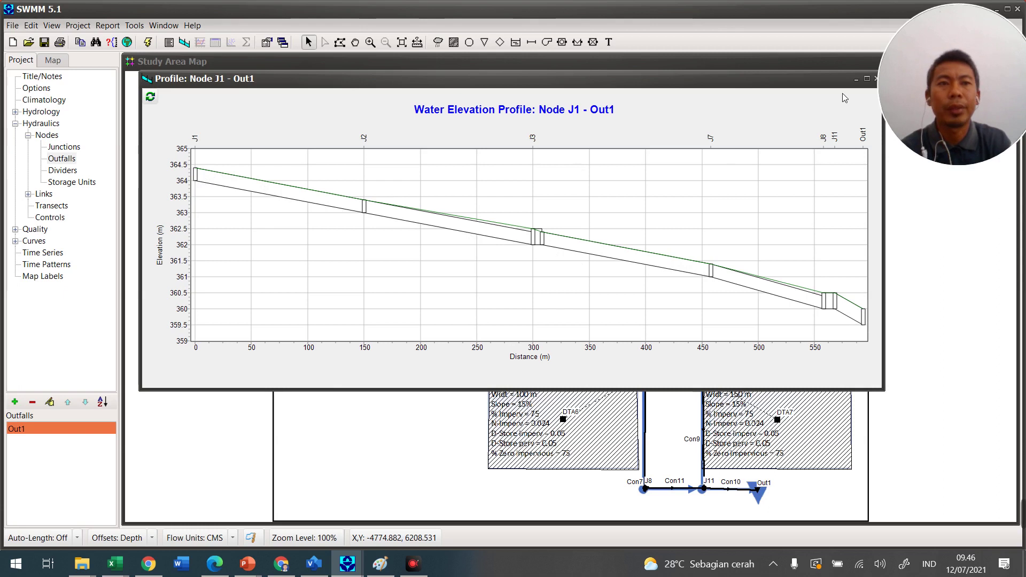
drag(877, 79, 704, 101)
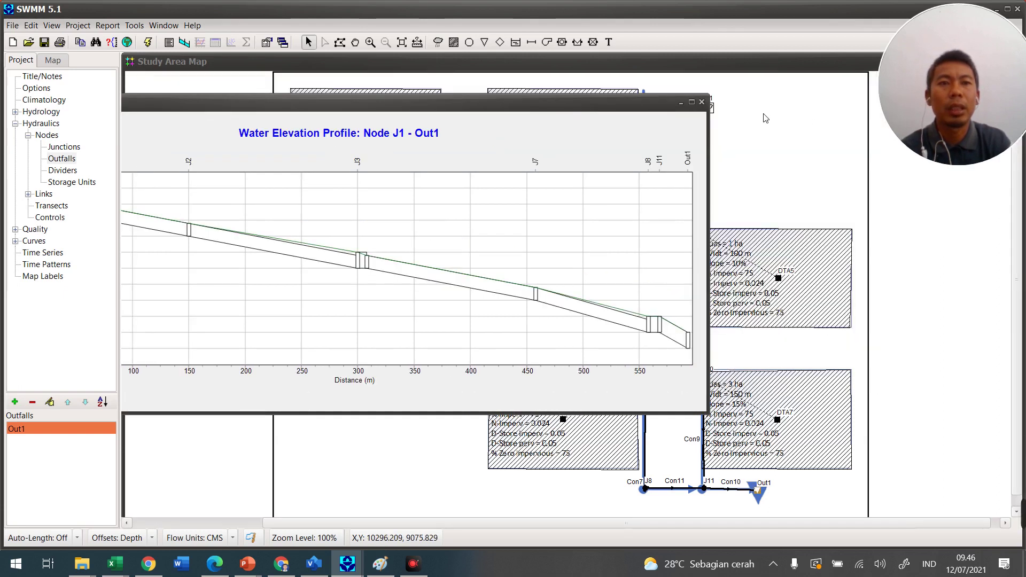
click(702, 102)
Plot the water elevation profile along the path from junction J4 to outfall Out1, review it, and close the plot.
click(184, 42)
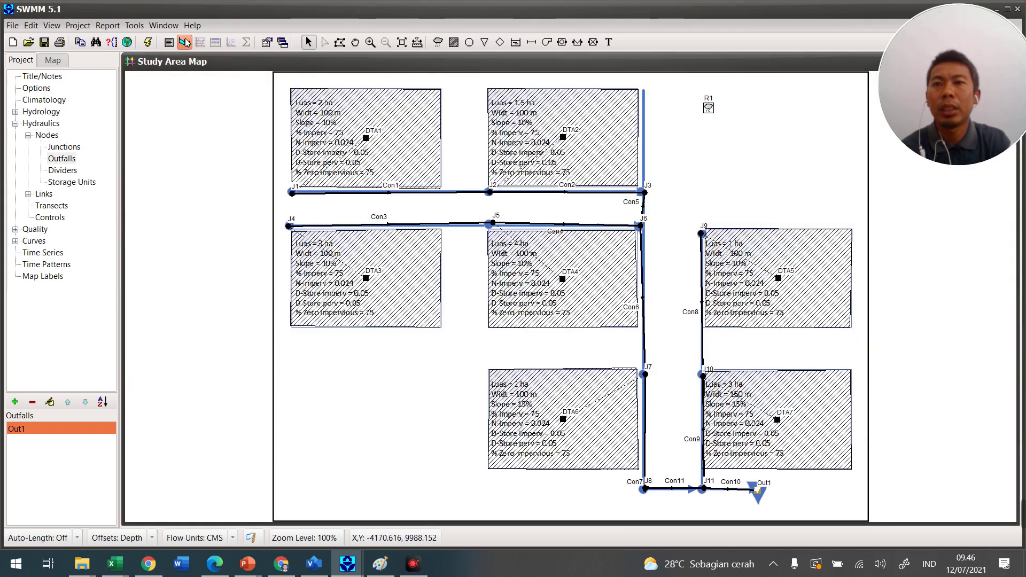
click(289, 226)
click(98, 94)
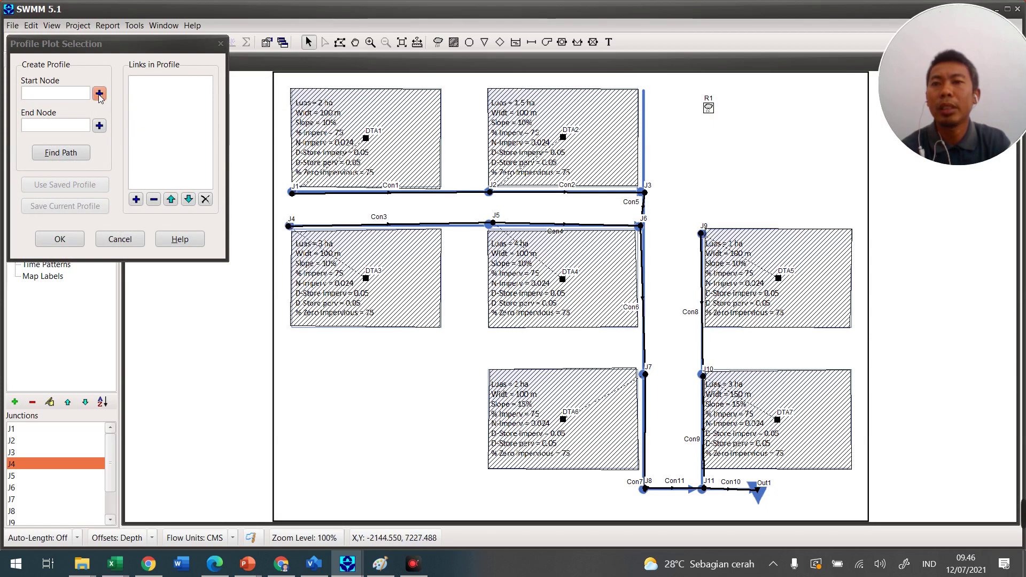
click(760, 492)
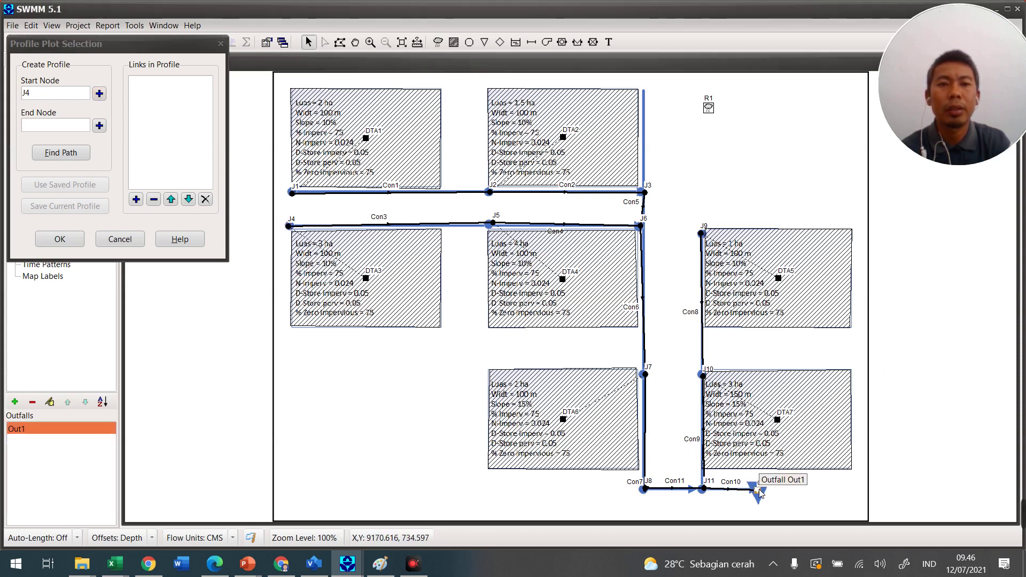
click(99, 126)
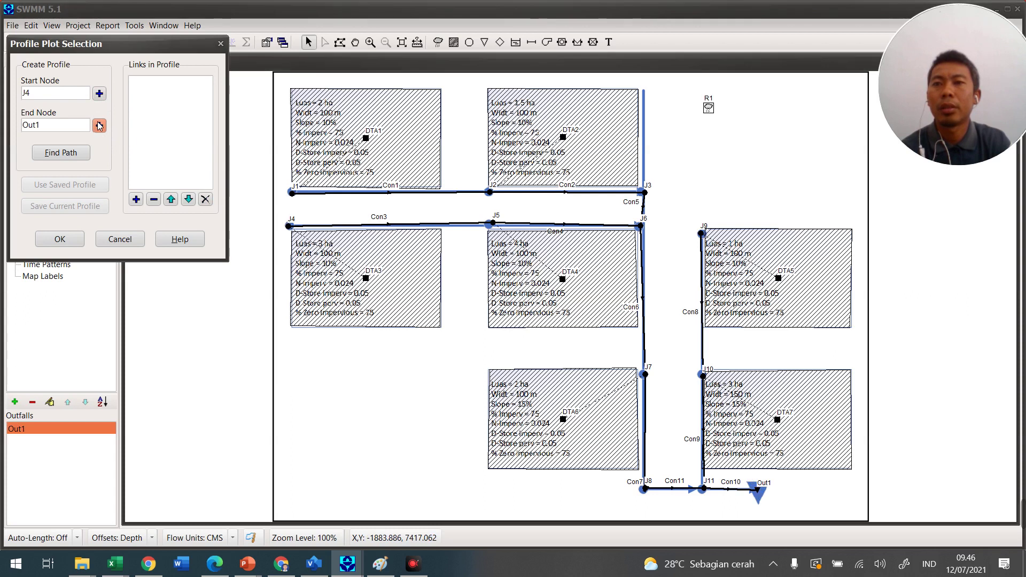
click(65, 152)
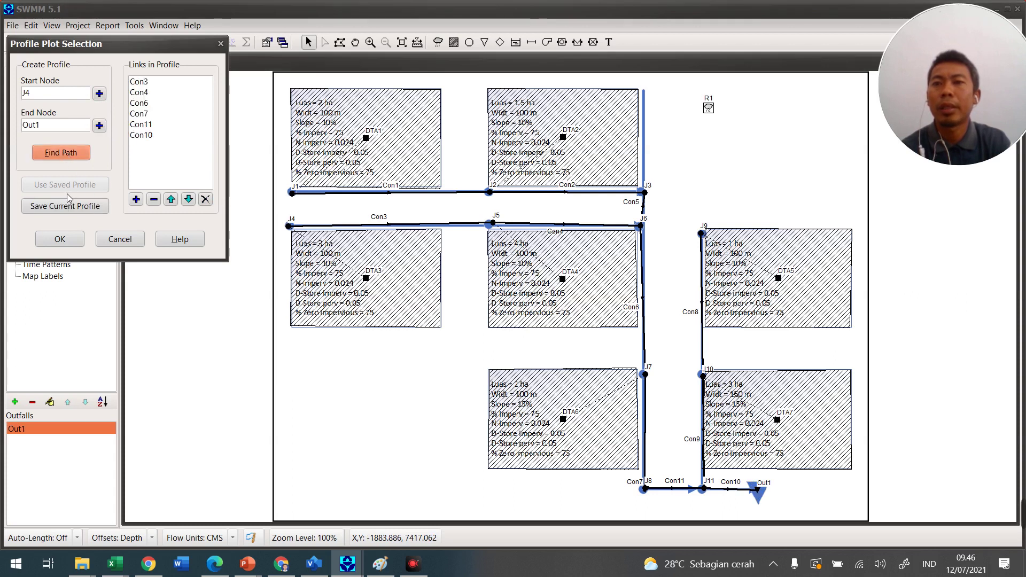
click(65, 232)
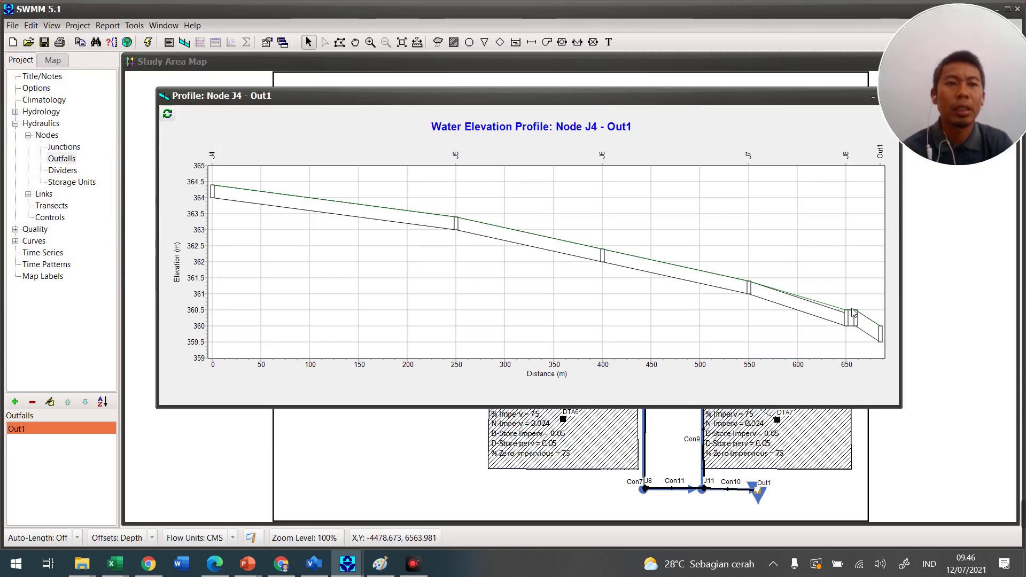
drag(723, 100, 701, 114)
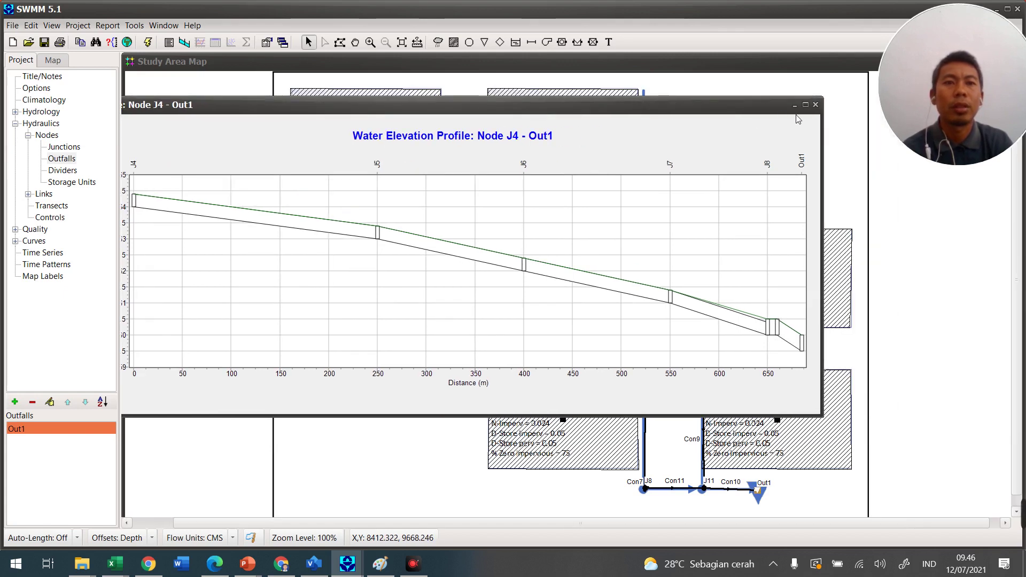
click(815, 105)
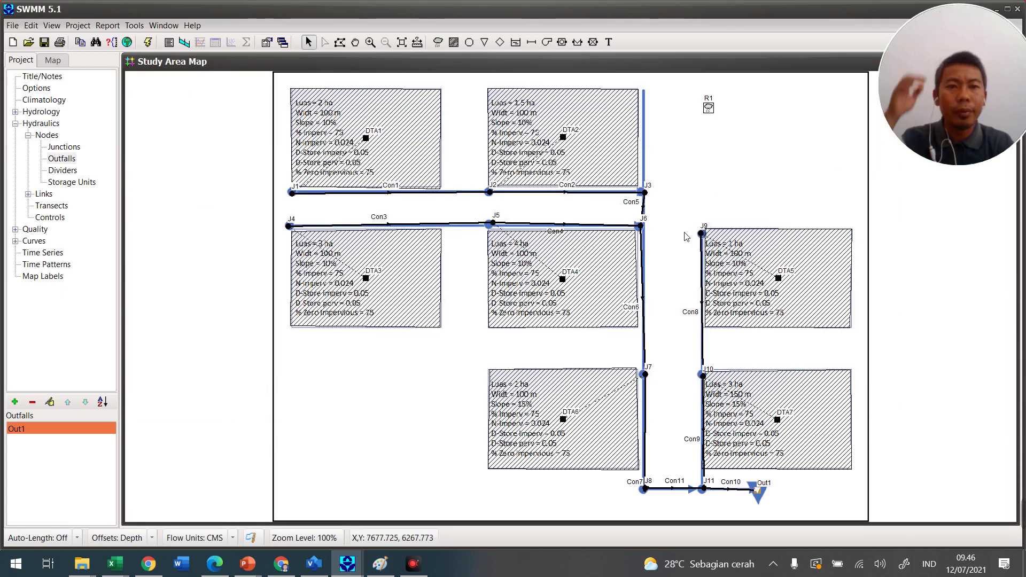
Plot the water elevation profile along the path from junction J9 to outfall Out1, review it, and close the plot.
click(700, 233)
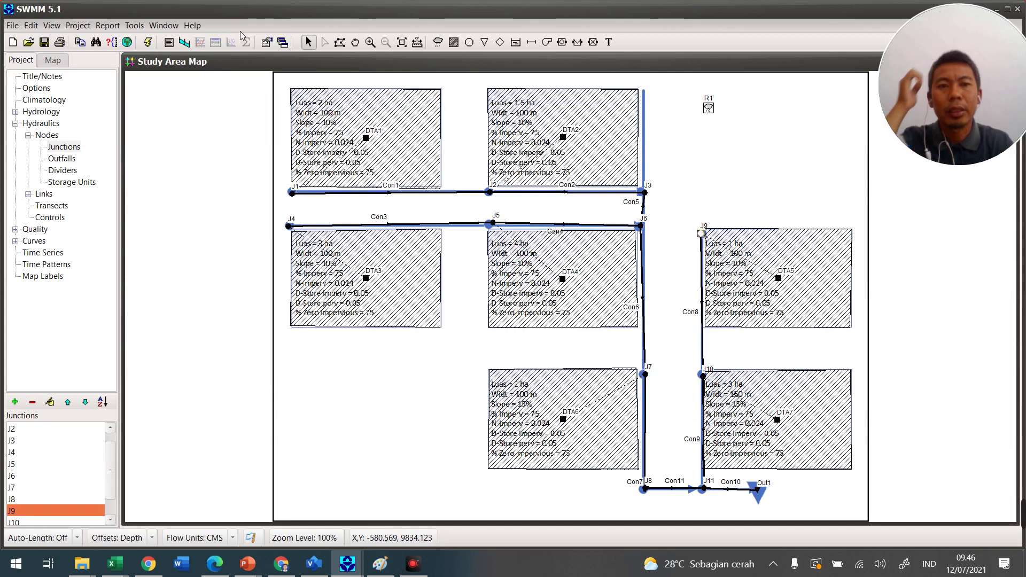
click(184, 42)
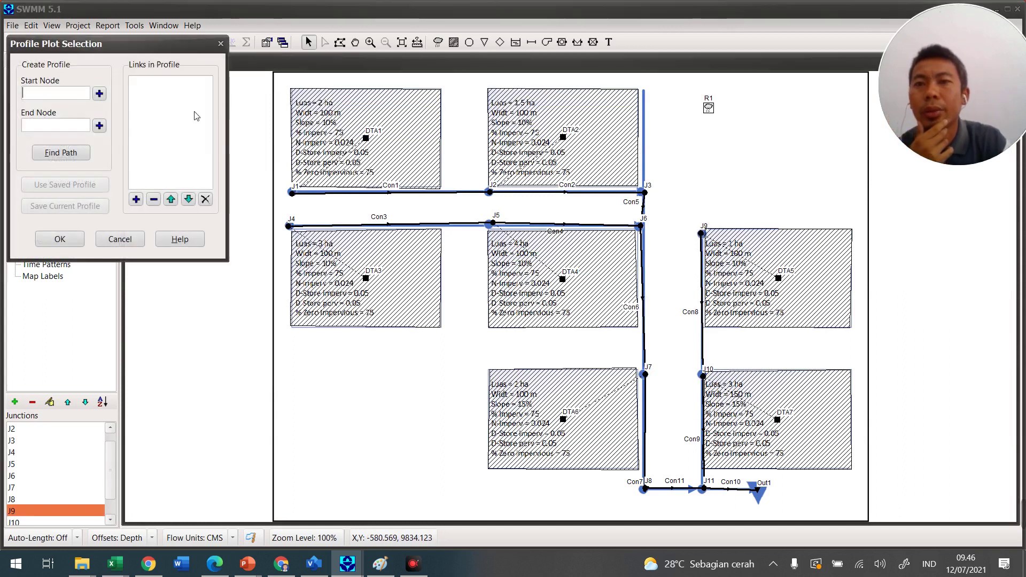
click(99, 94)
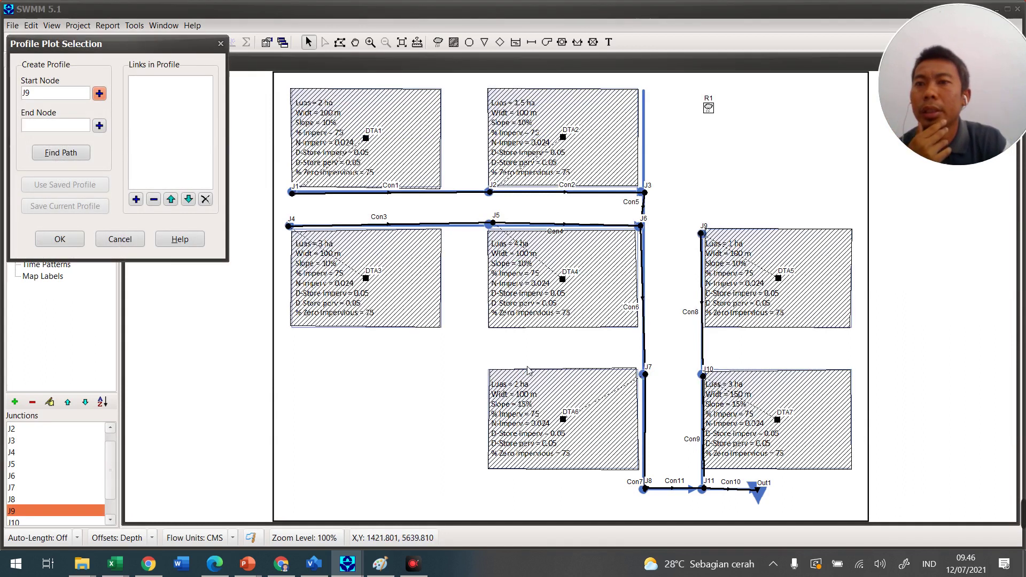
click(756, 487)
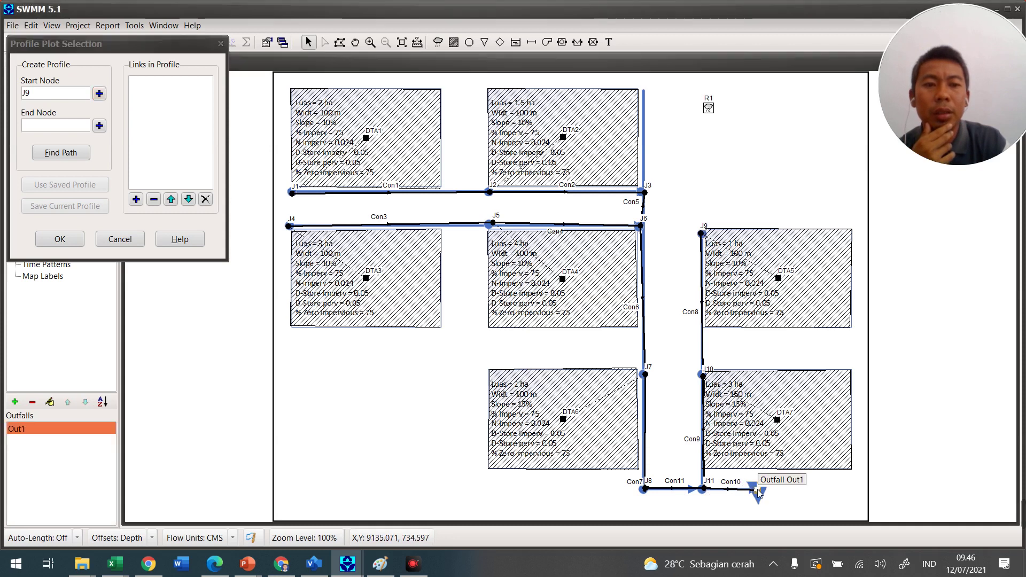
click(100, 126)
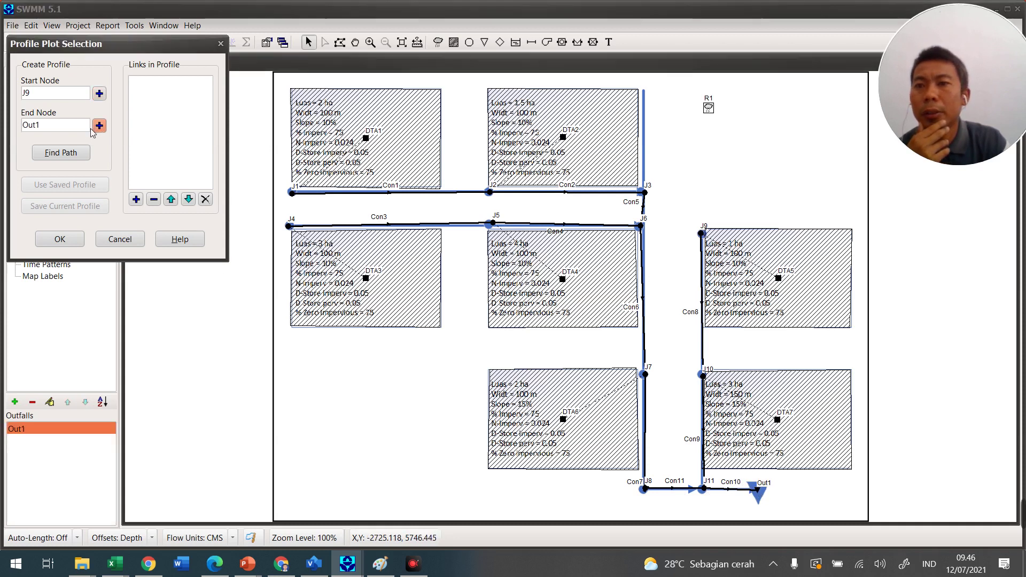
click(66, 153)
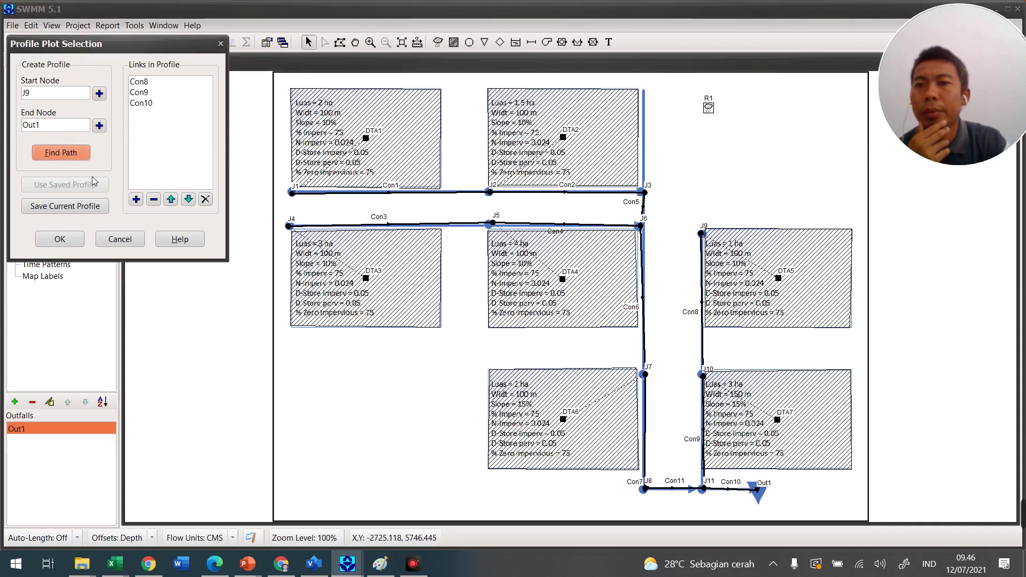
click(72, 239)
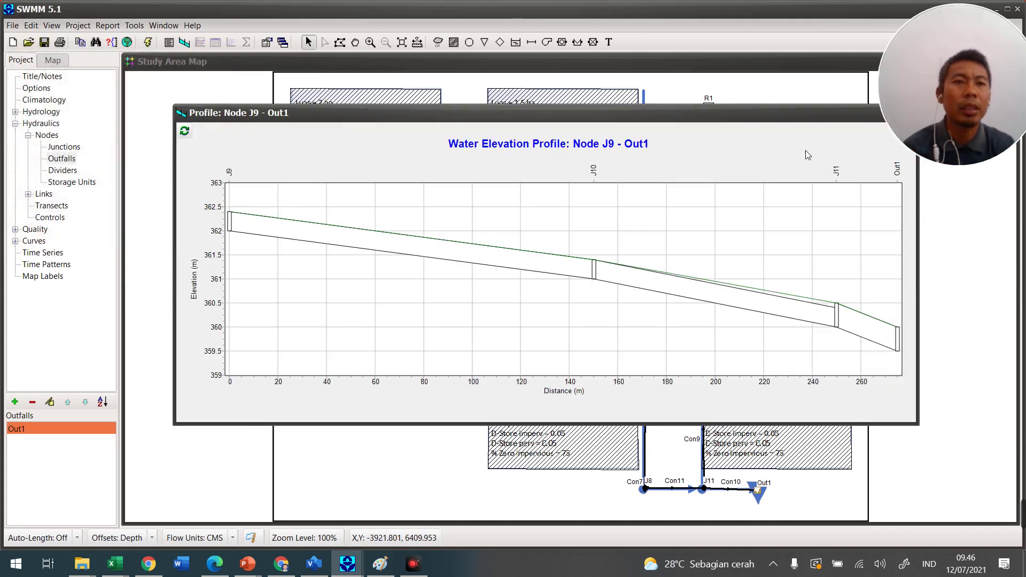
drag(742, 113, 720, 128)
drag(783, 132, 710, 134)
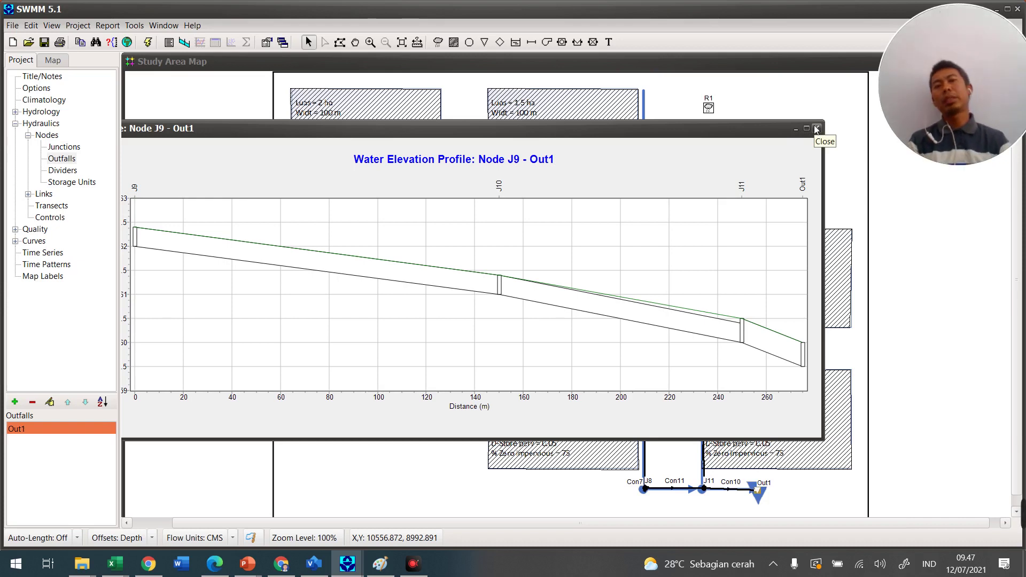
click(816, 129)
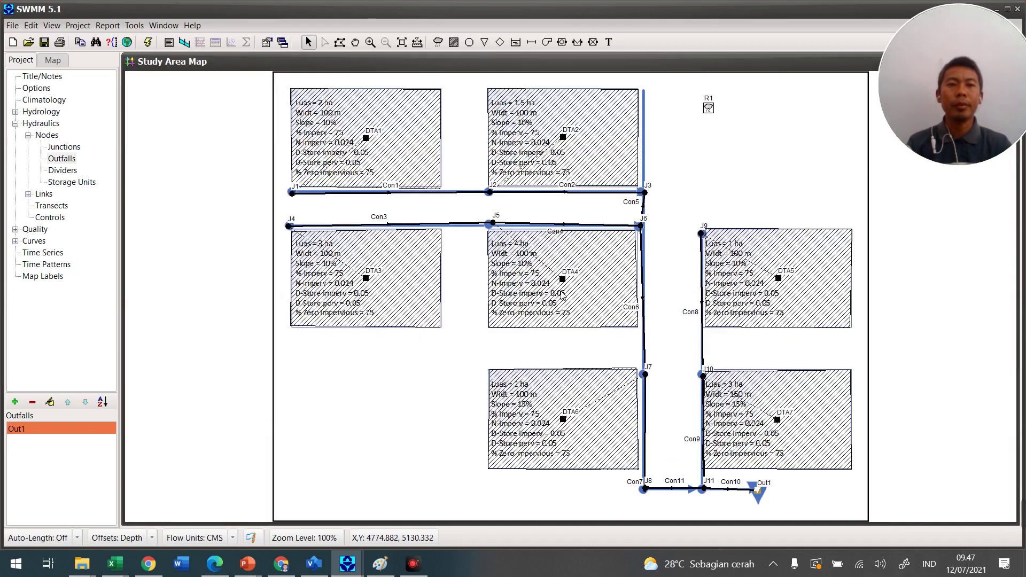
Set the rain units of rain gage R1 to MM, keep TIMESERIES as its data source, and close its properties.
double_click(708, 106)
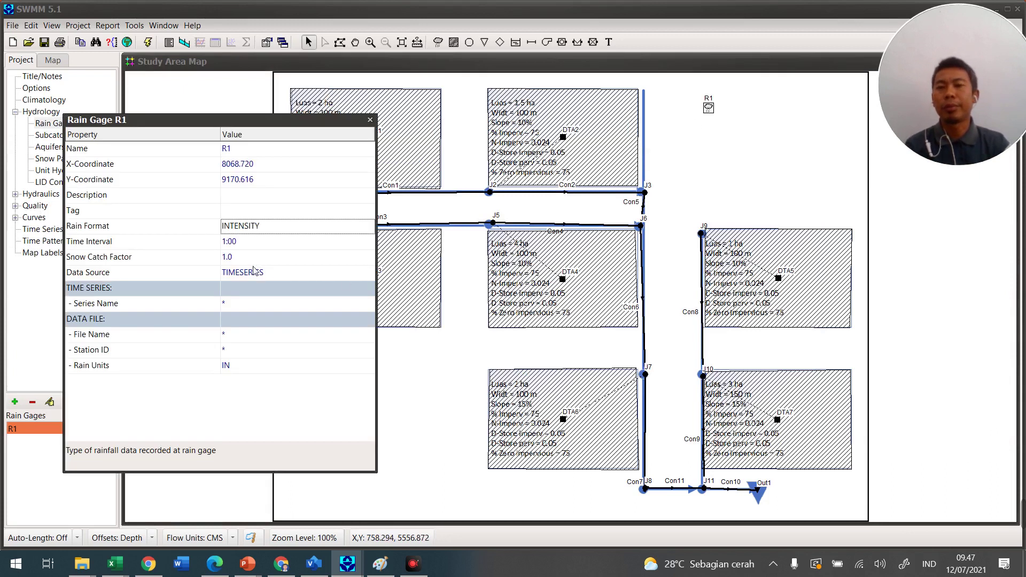
click(279, 226)
click(270, 365)
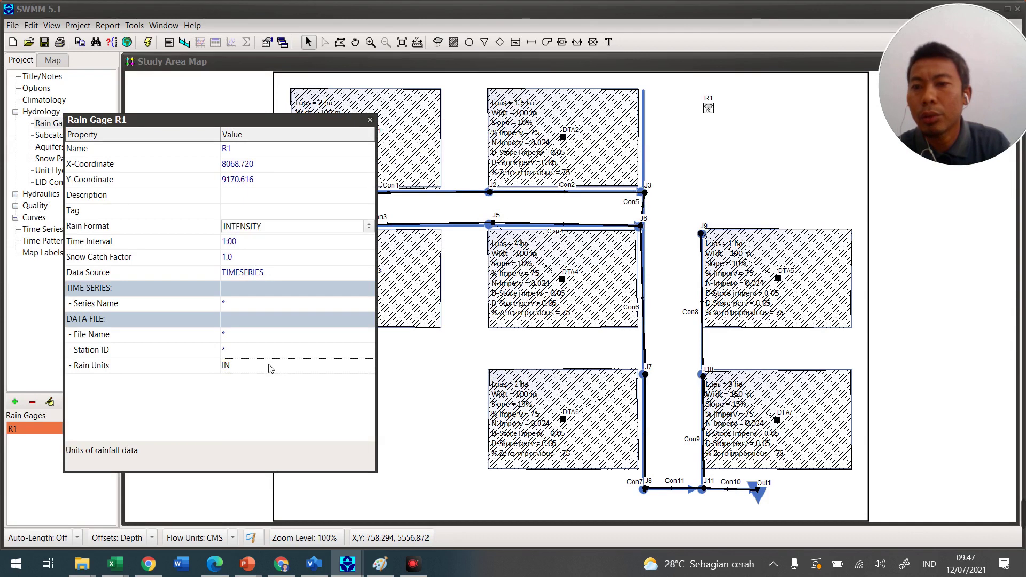
click(367, 367)
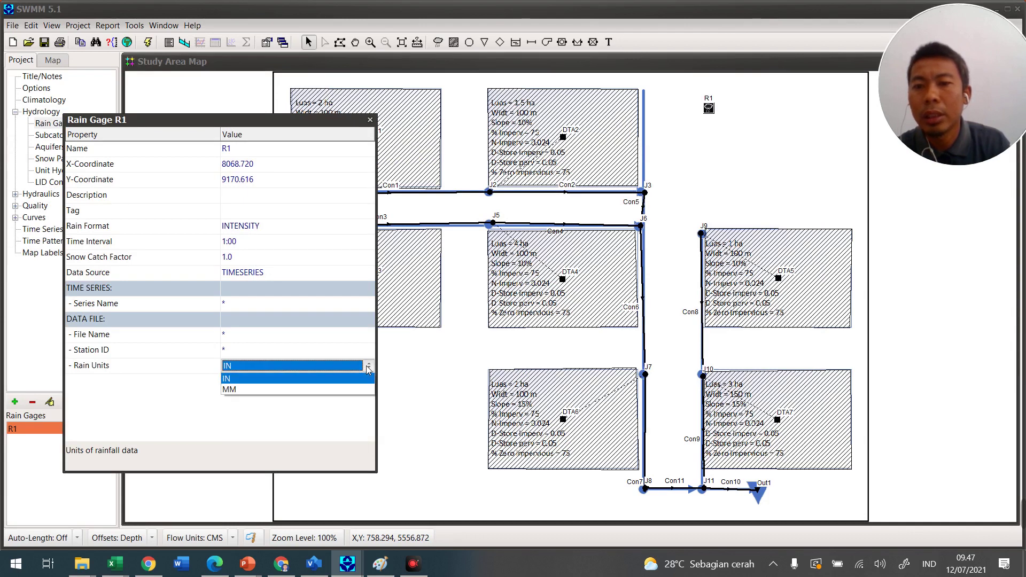
click(332, 390)
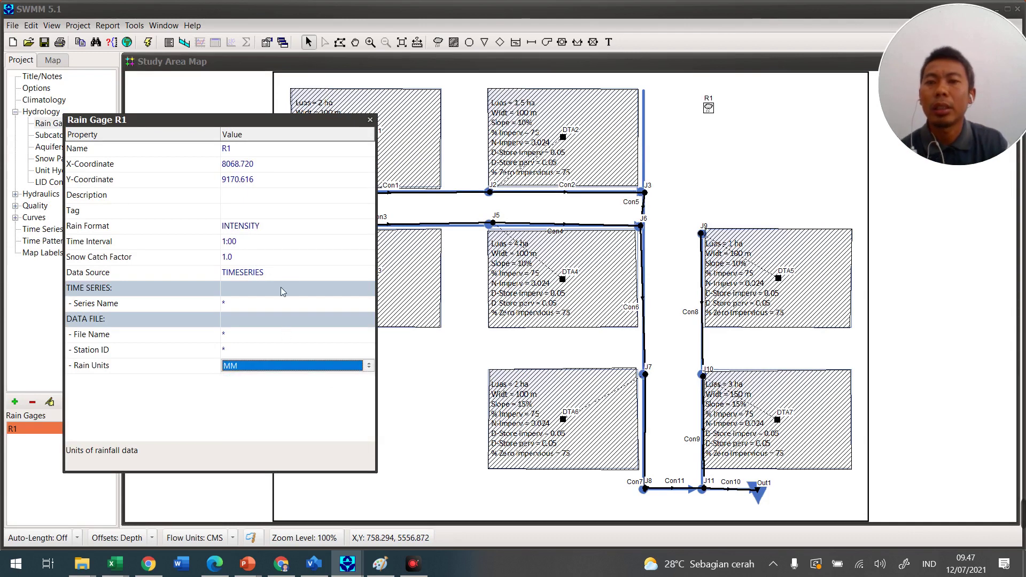
click(293, 279)
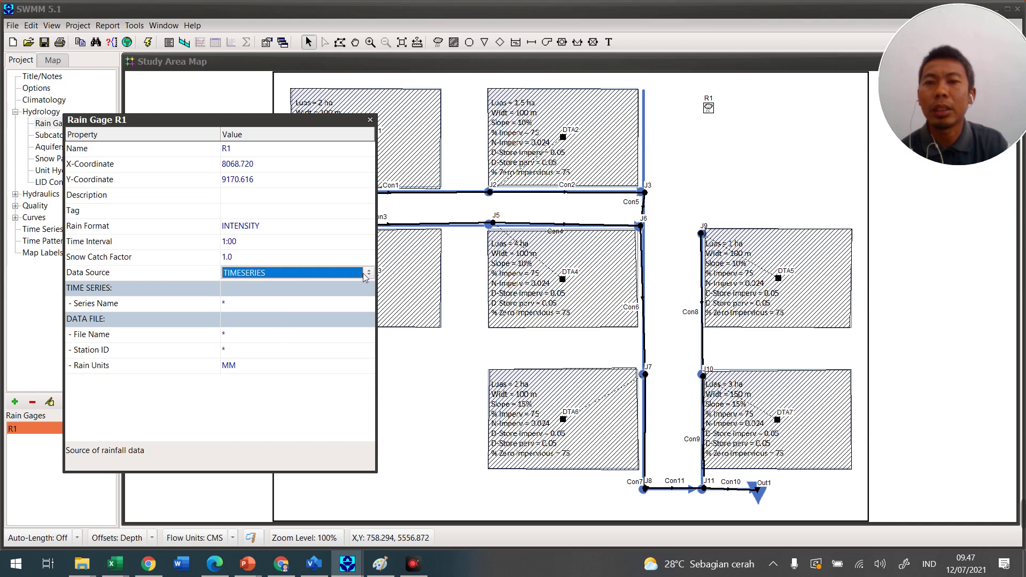
click(370, 119)
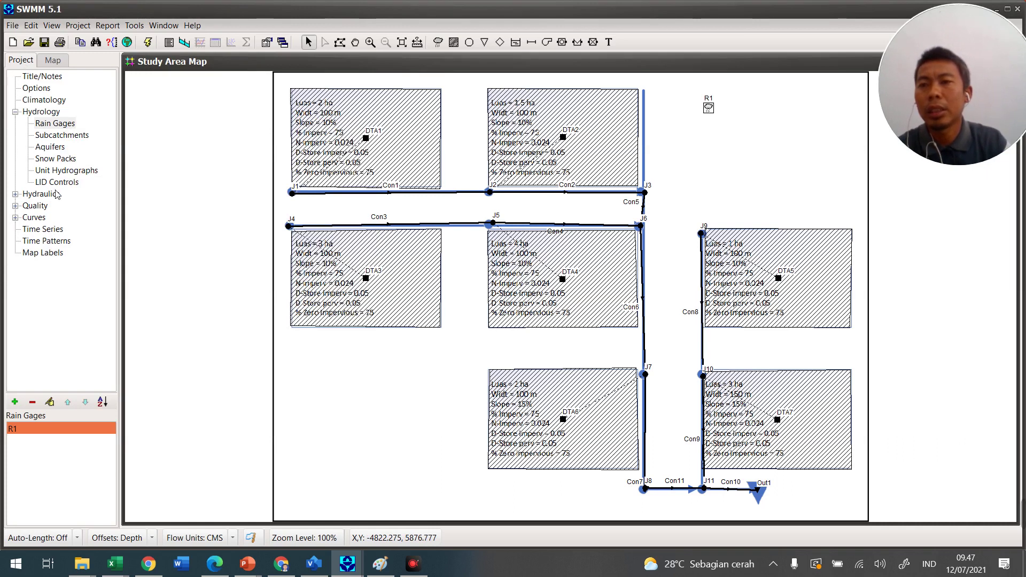
Create a new time series named PUH5Tahun with the description "Periode Ulang Hujan 5 tahun".
click(44, 232)
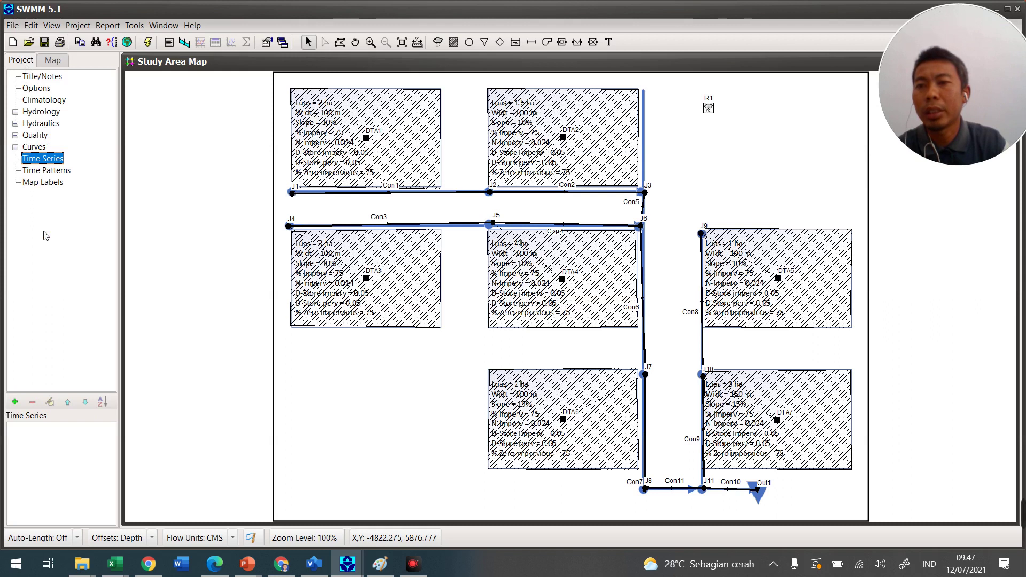
click(15, 402)
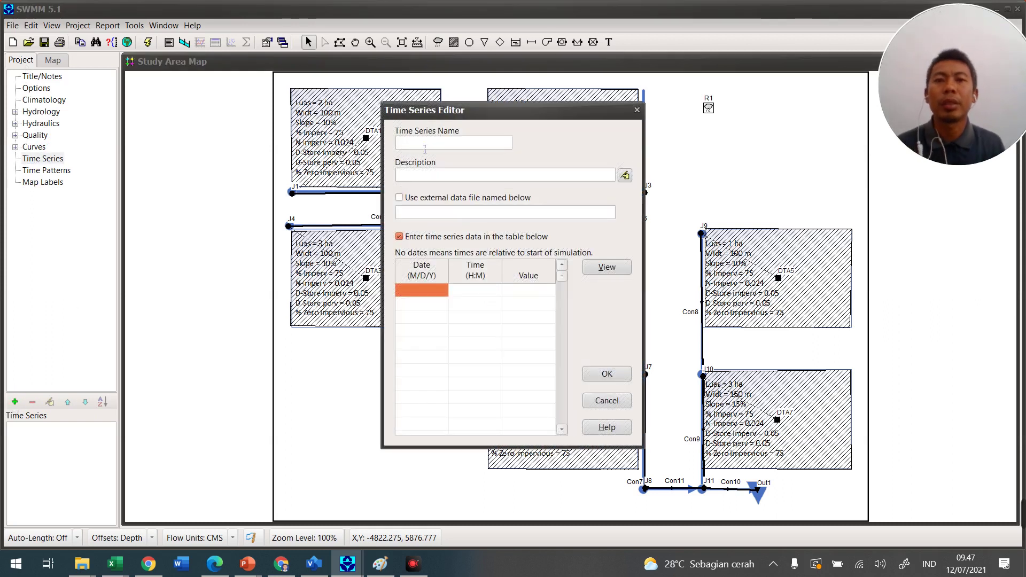
text(Periode Ulang Hujan 5 tahun)
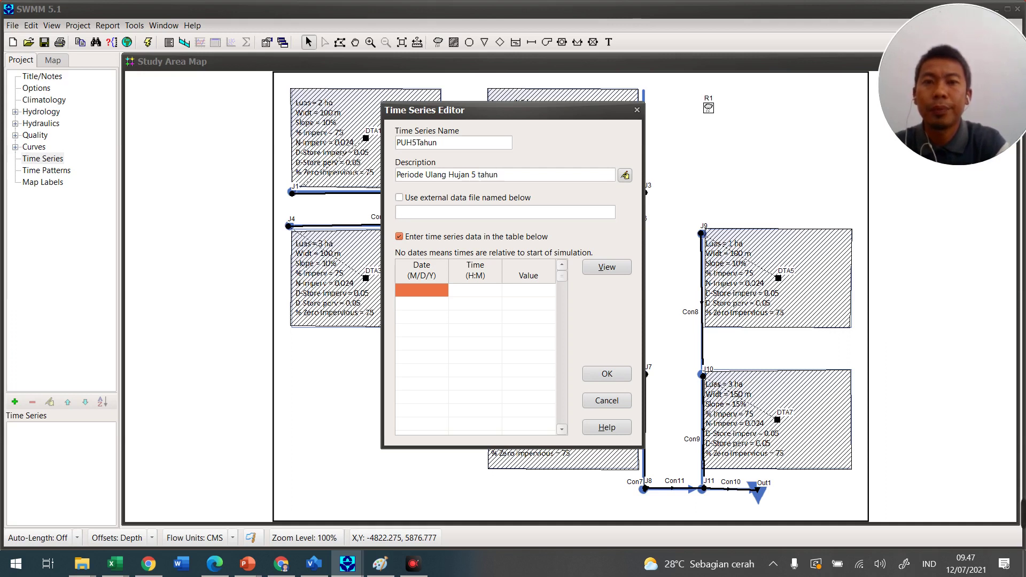
right_click(470, 292)
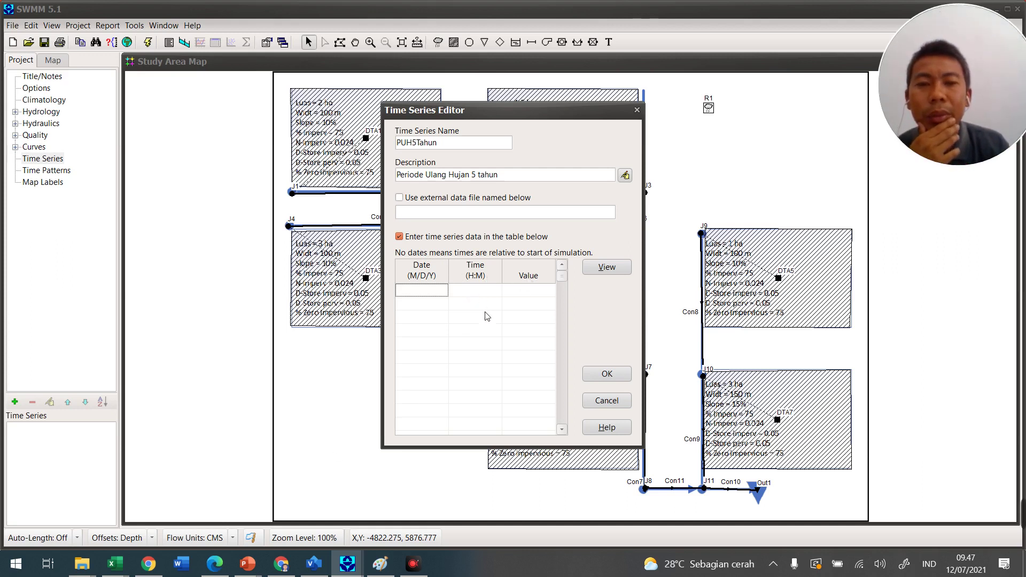
Switch to the Book2 workbook in Excel and copy the hours 0 to 6 from the "Jam ke" column (C7:C13).
click(115, 564)
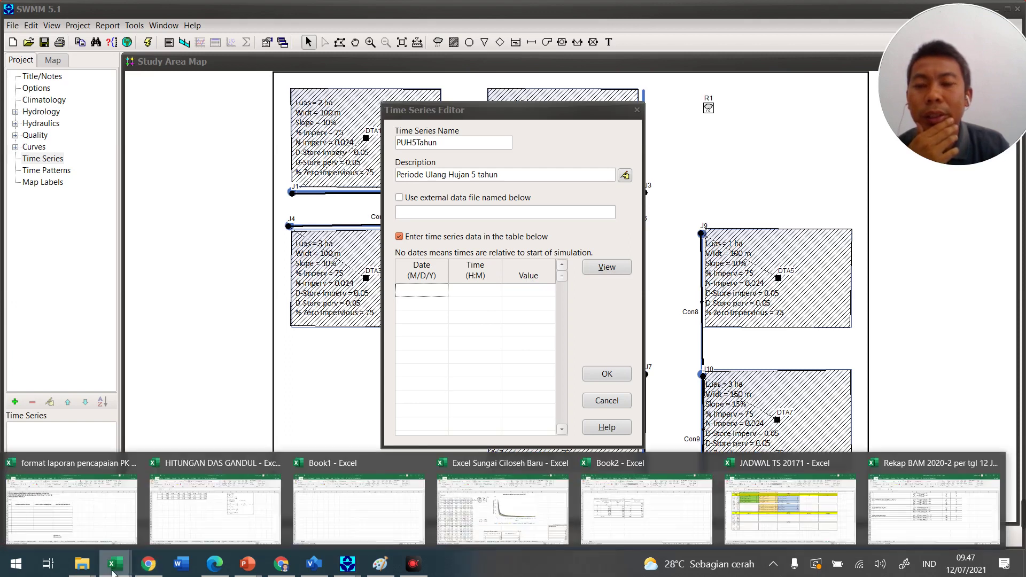
click(886, 520)
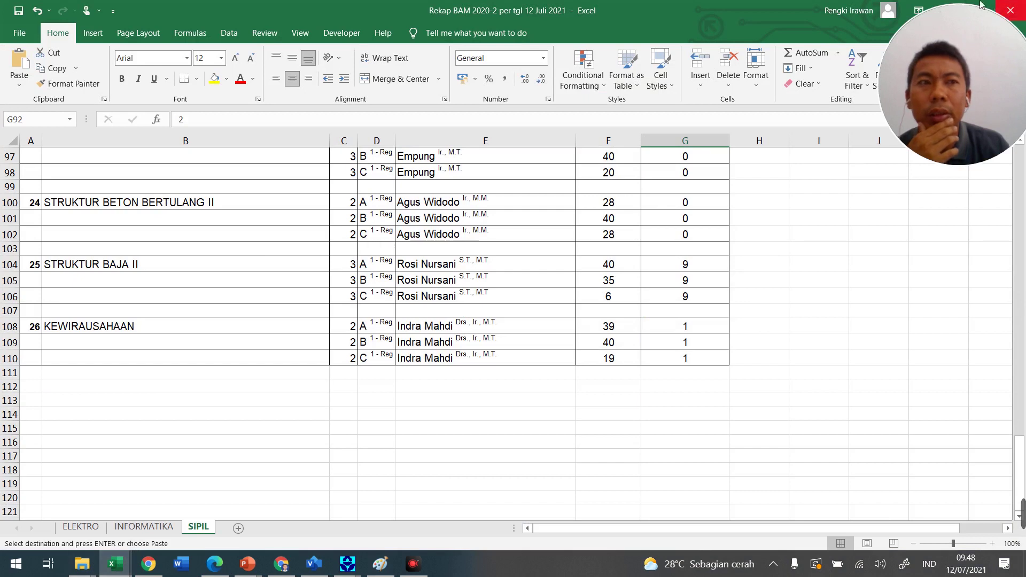
click(115, 563)
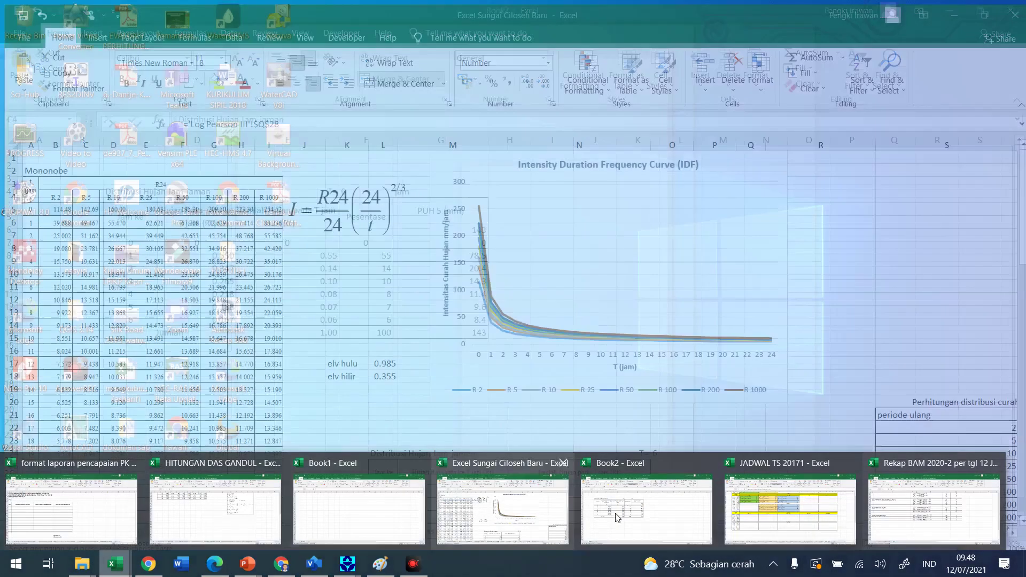
click(646, 510)
click(433, 395)
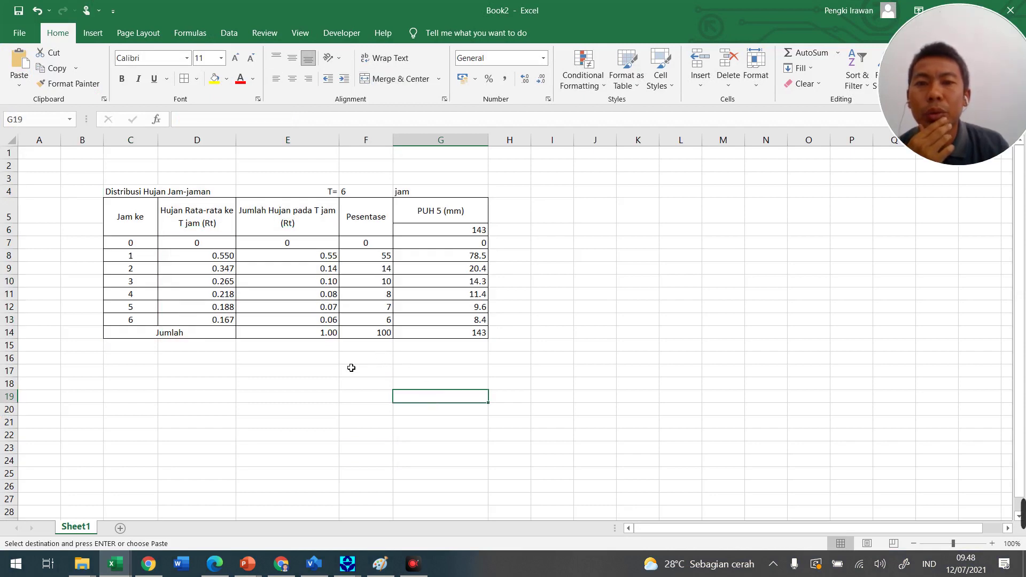
drag(137, 244, 131, 326)
key(ctrl+c)
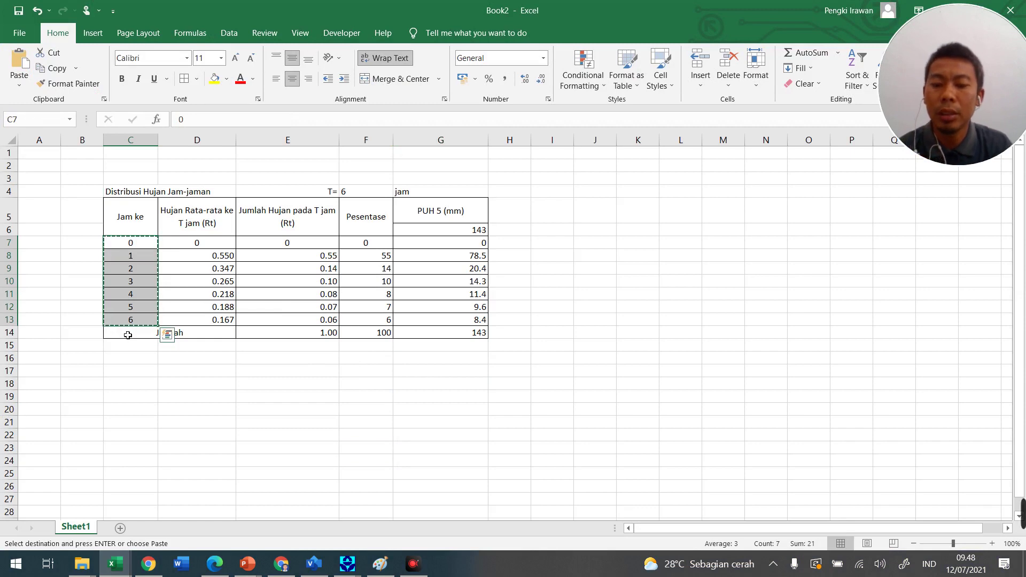
Return to SWMM and paste the copied hours 0 to 6 into the Time column of the time series table.
key(alt+Tab)
key(alt+Tab)
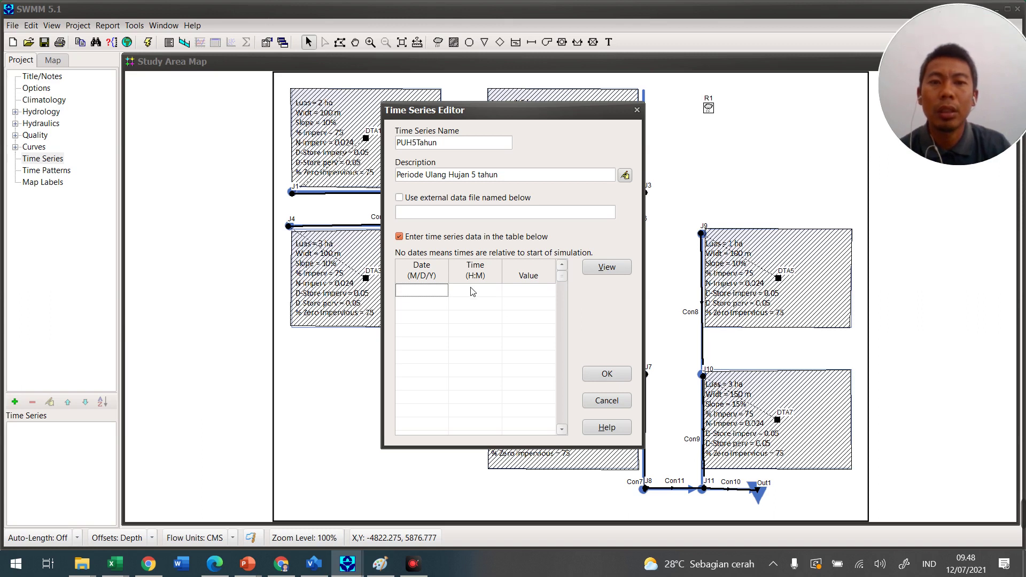
drag(509, 114, 405, 131)
click(367, 311)
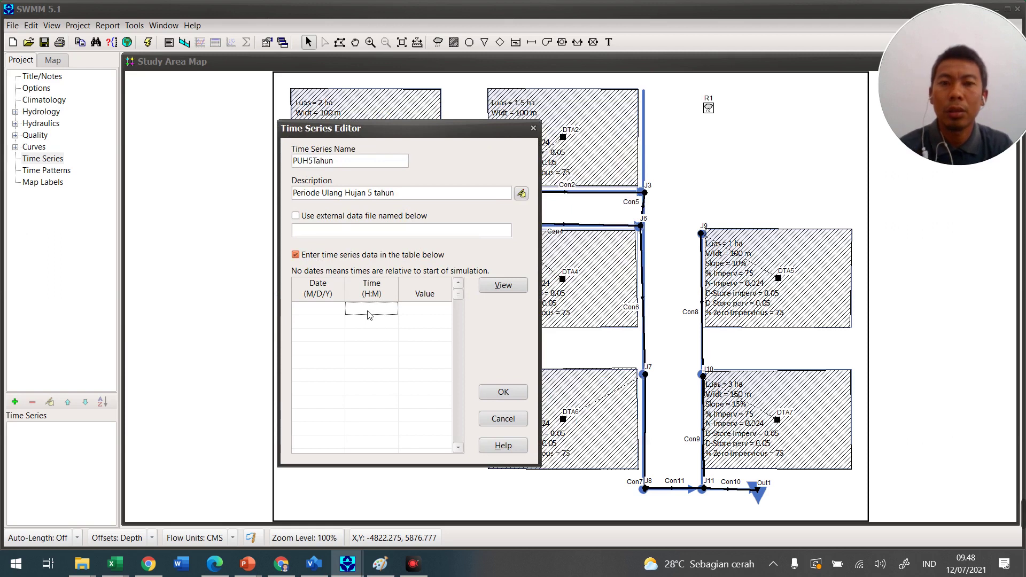
right_click(368, 314)
click(402, 341)
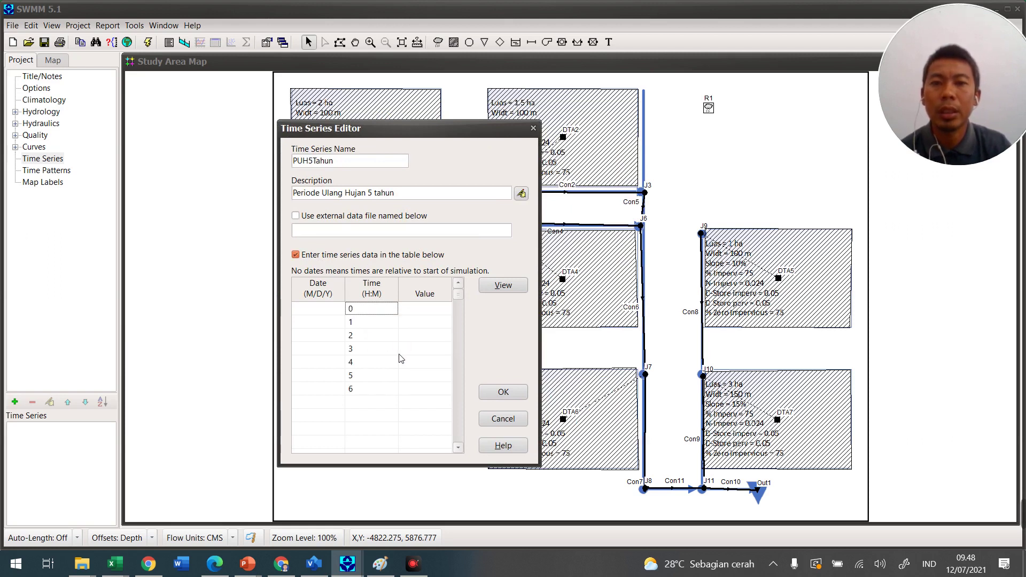
In Excel's Book2, copy the PUH 5 (mm) rainfall values for hours 1 to 6 (G8:G13), and return to SWMM.
key(alt+Tab)
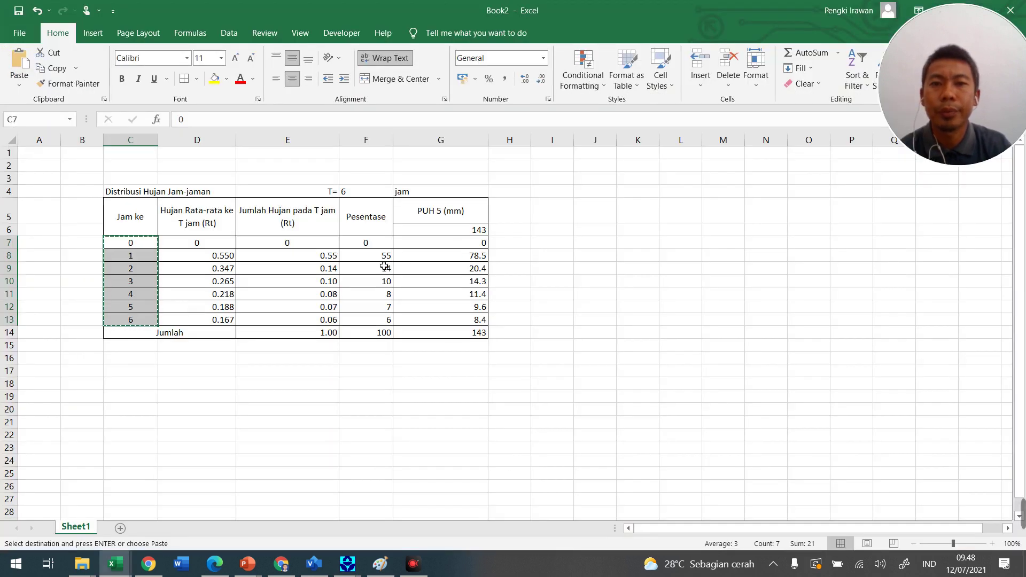
click(475, 258)
drag(474, 258, 440, 333)
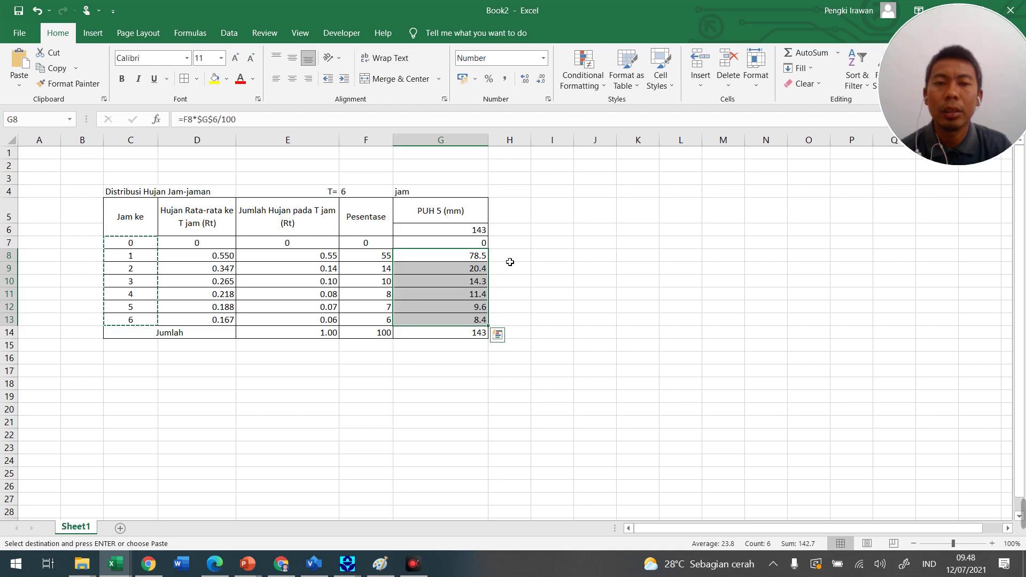
key(ctrl+c)
key(alt+Tab)
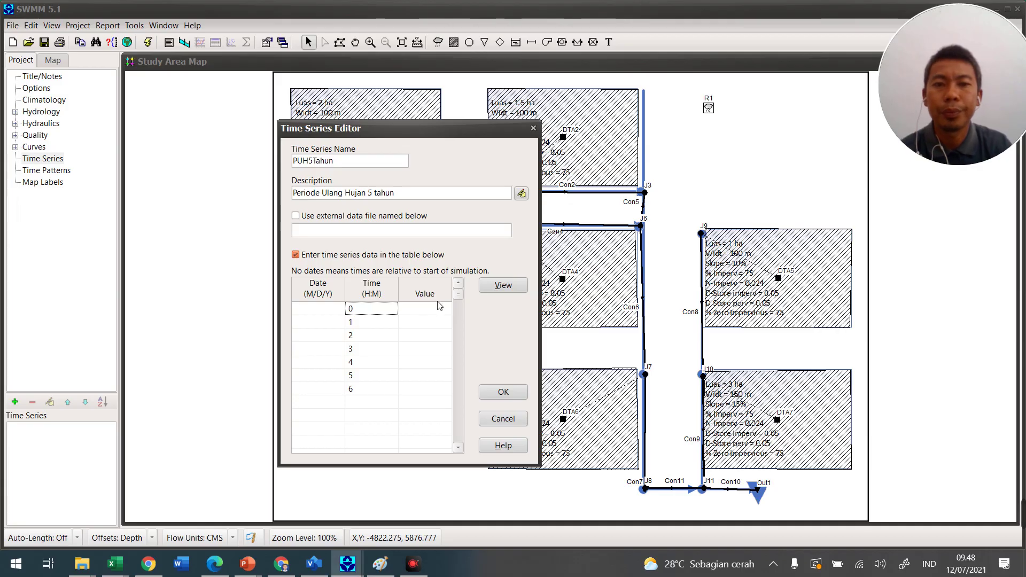
Try pasting the copied rainfall values into the Value column starting at hour 0.
click(431, 310)
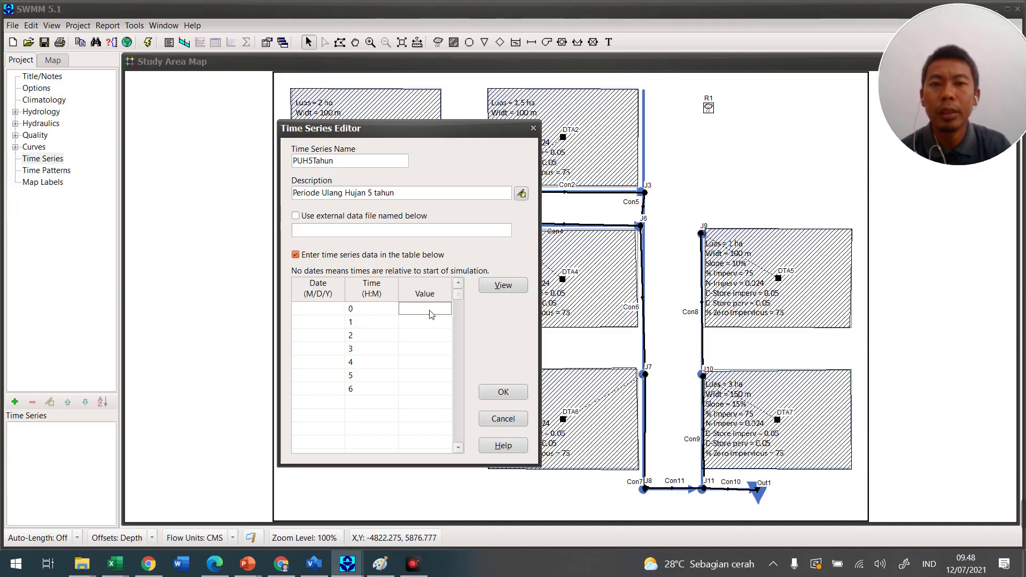
right_click(431, 311)
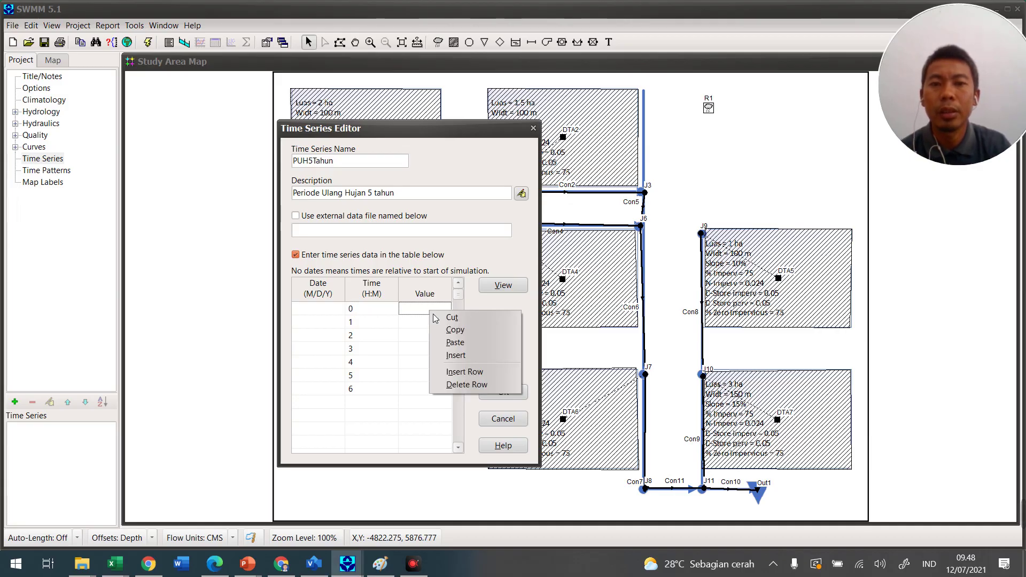
click(455, 342)
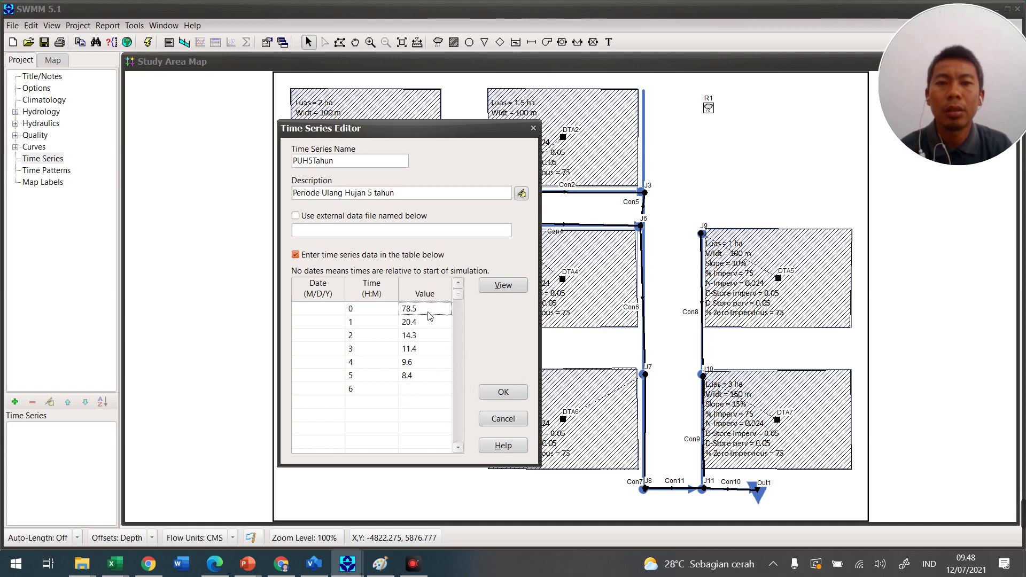
Paste the copied rainfall values into the Value column starting at hour 1, and set the hour 0 value to 0.
click(422, 322)
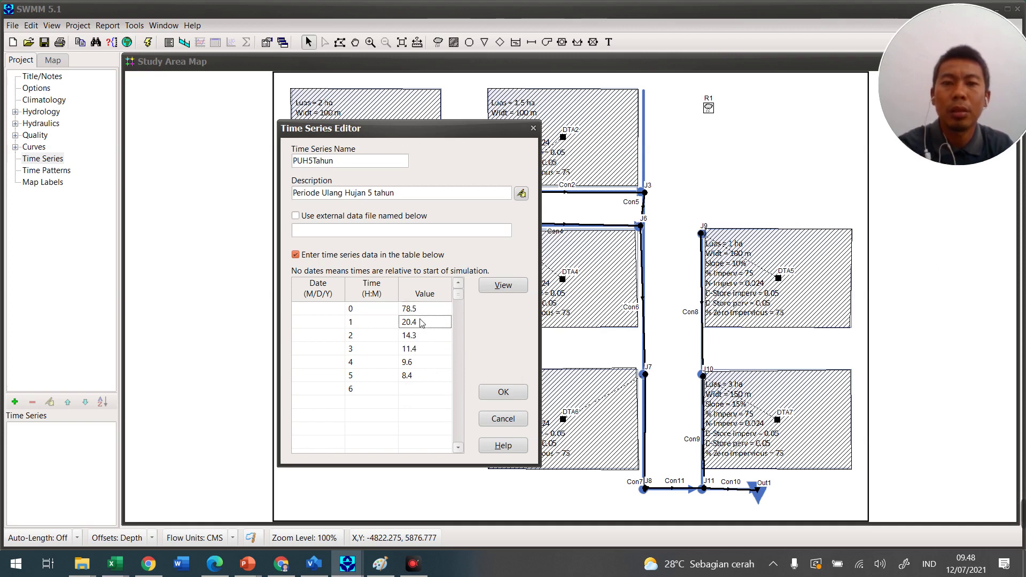
right_click(422, 322)
click(438, 350)
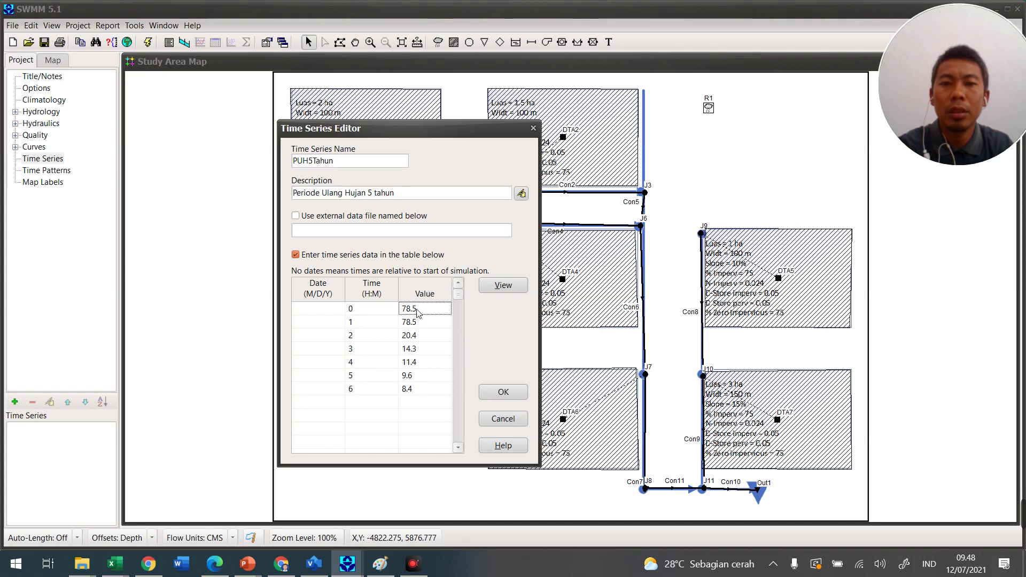
key(Up)
text(0)
Extend the Time column of the time series with hours 7 to 12 in one-hour increments.
click(389, 404)
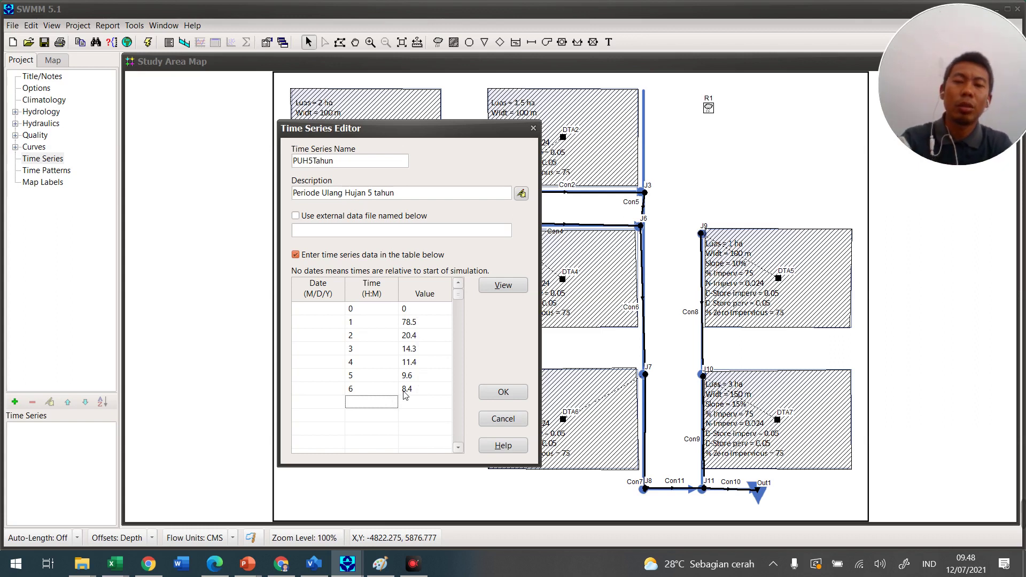
key(Down)
text(8)
key(Down)
text(9)
key(Down)
text(10)
key(Down)
key(Down)
text(12)
Enter a rainfall value of 0 for each hour from 7 to 12.
click(436, 376)
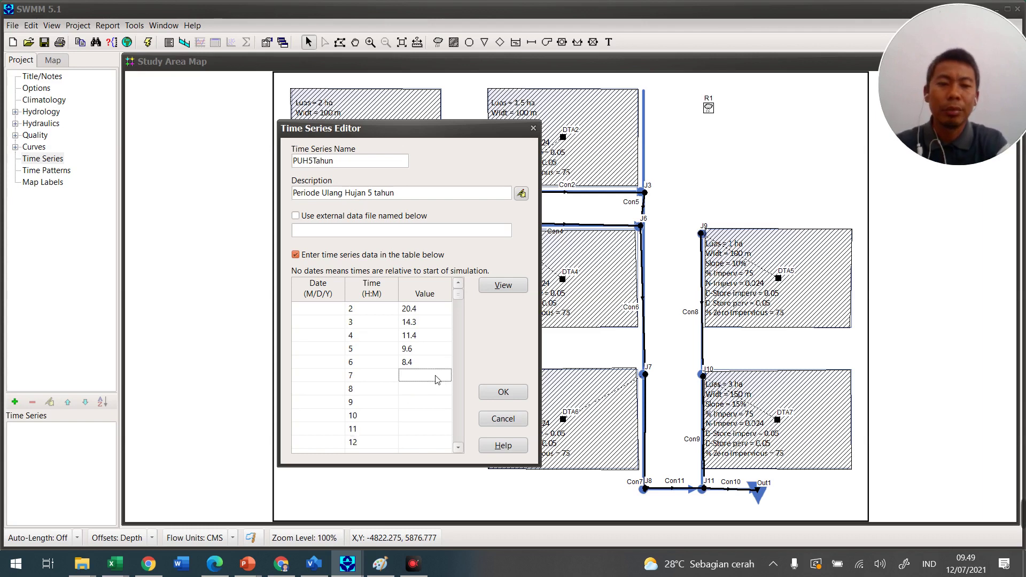
text(0)
key(Down)
text(0)
key(Down)
text(0)
key(Down)
text(0)
key(Down)
text(0)
key(Down)
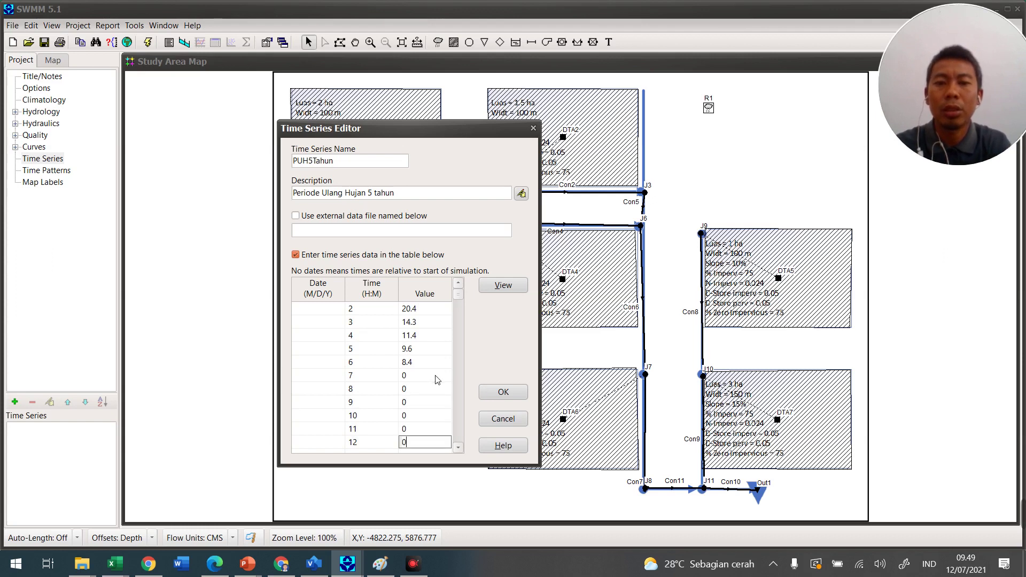
Preview the graph of the PUH5Tahun time series, close the preview, and save the time series.
click(502, 285)
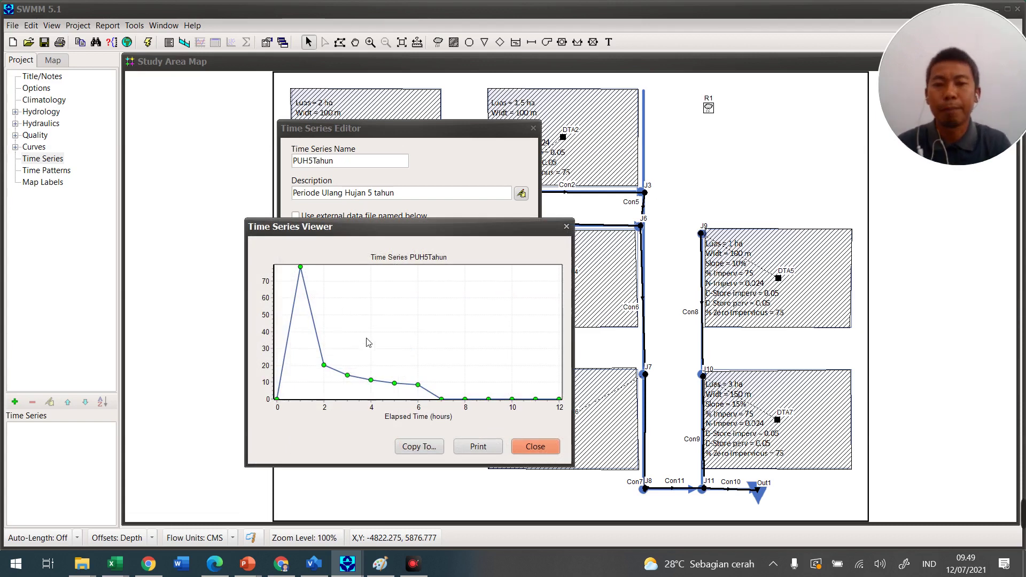
click(550, 448)
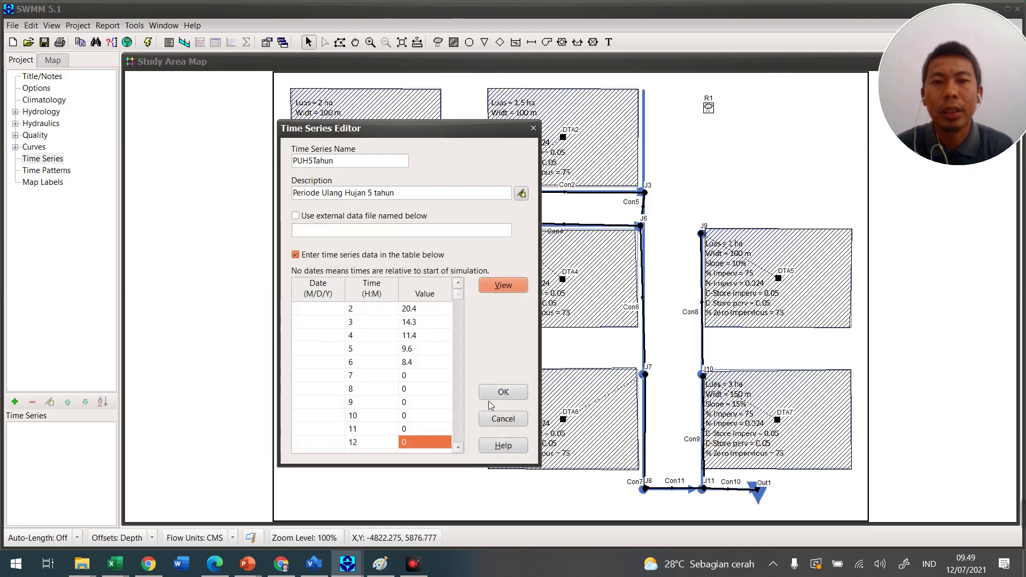
click(511, 395)
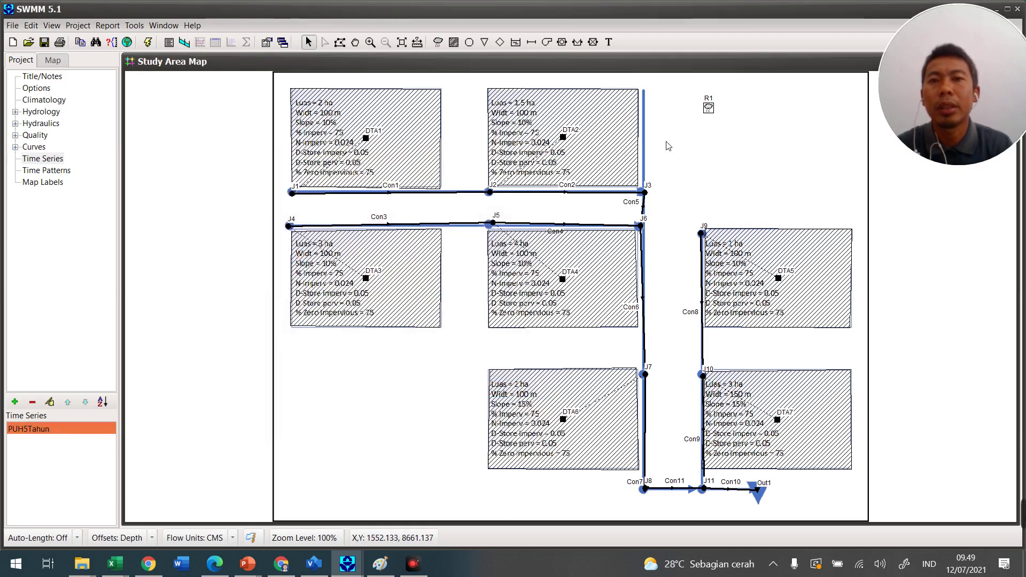
Assign the time series PUH5Tahun as the rainfall series of rain gage R1.
double_click(708, 108)
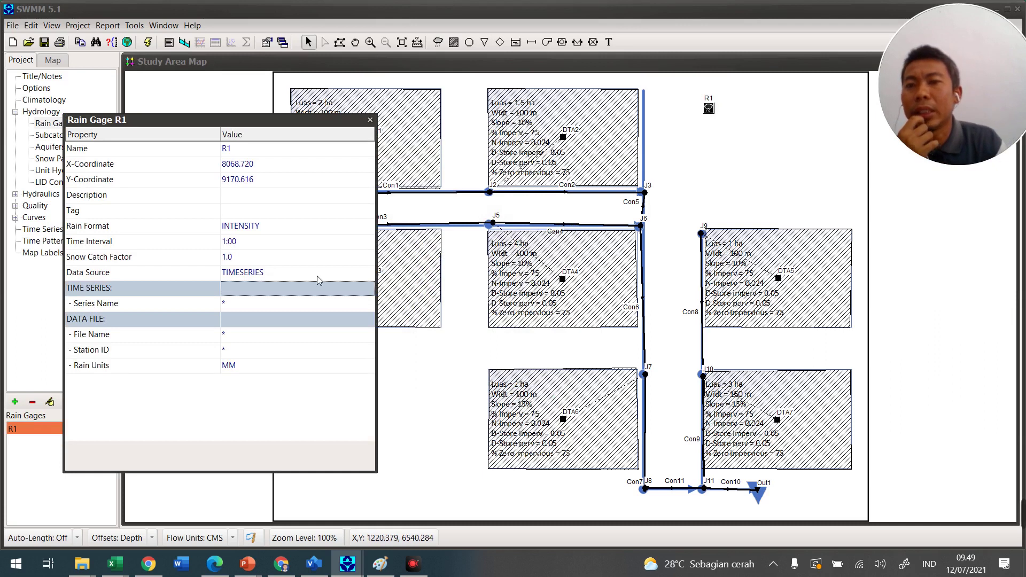
click(301, 304)
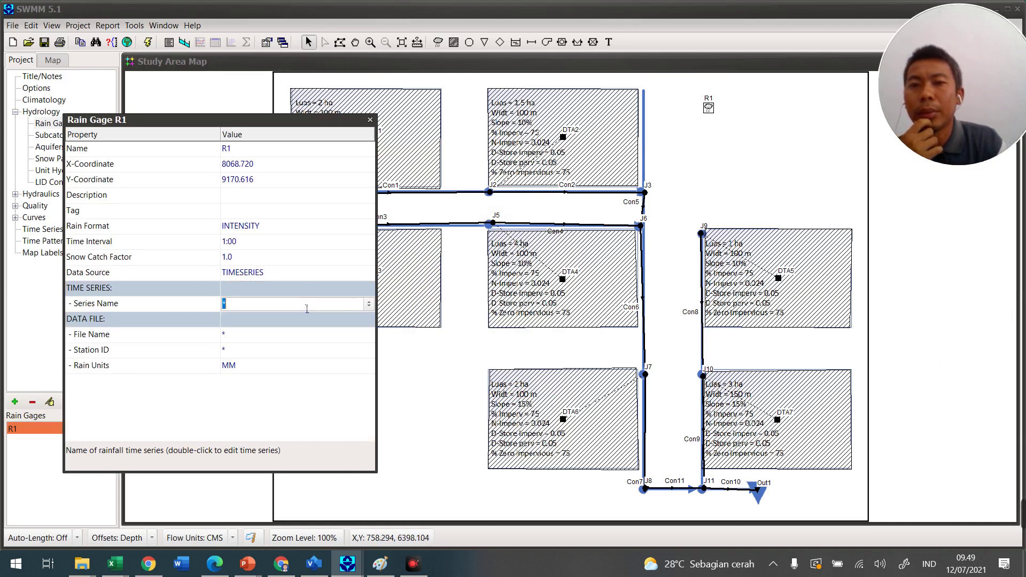
click(369, 304)
click(330, 318)
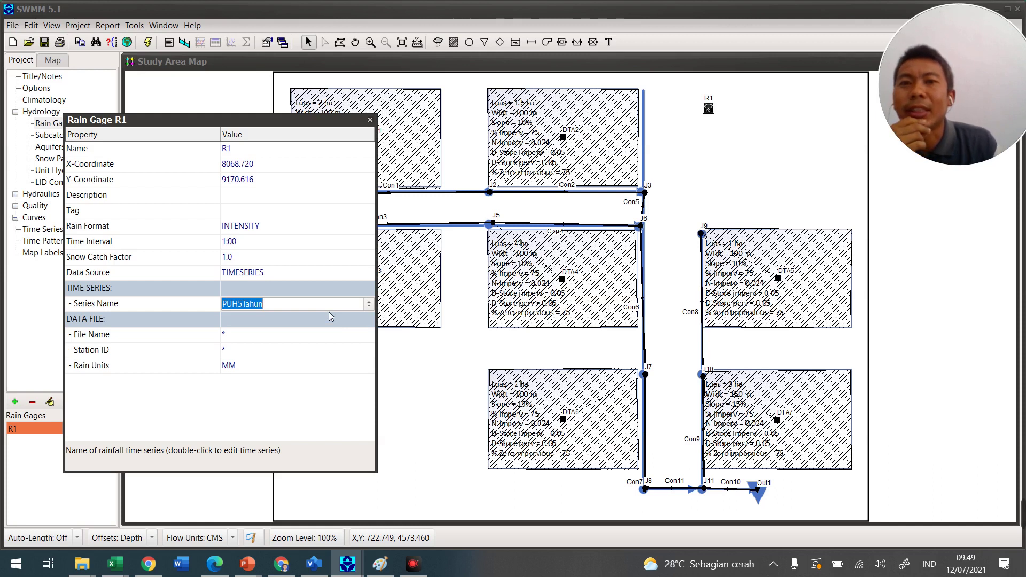
Close the rain gage R1 properties and run the simulation, dismissing the run status report.
click(369, 119)
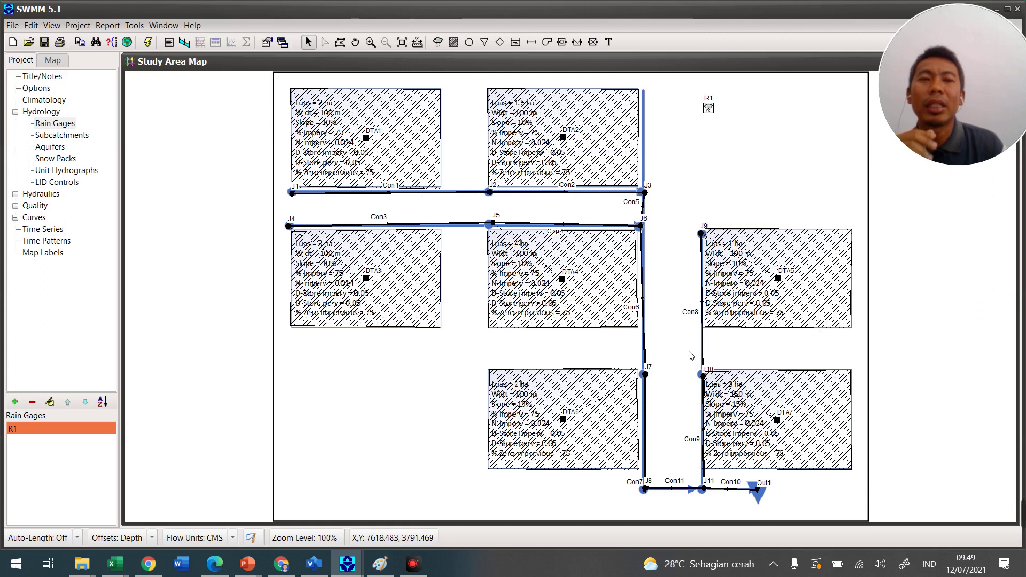
click(146, 46)
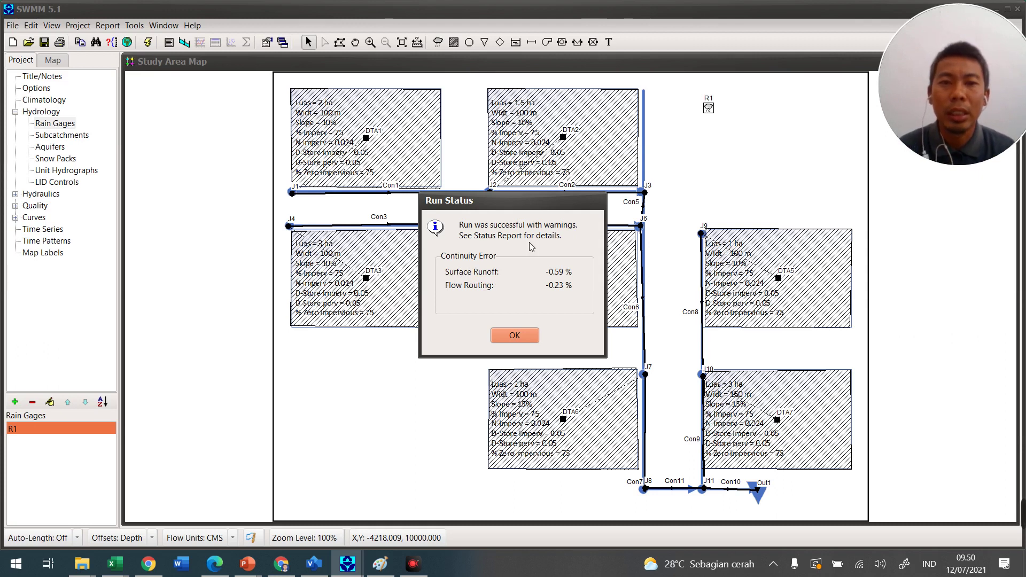
click(522, 337)
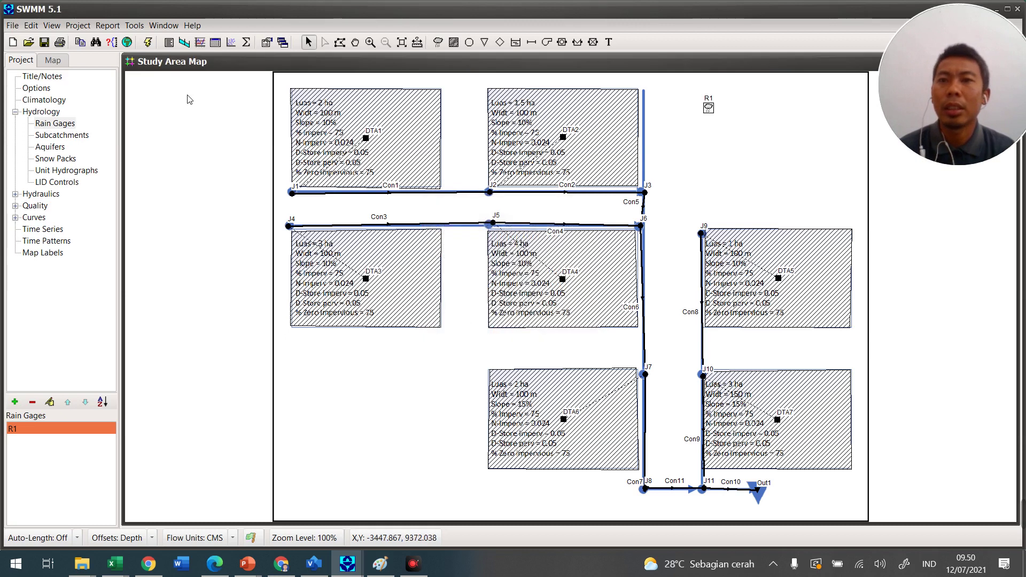
Examine the status report's analysis options, runoff and flow routing continuity, and time step summary, and close the report.
click(174, 46)
click(202, 57)
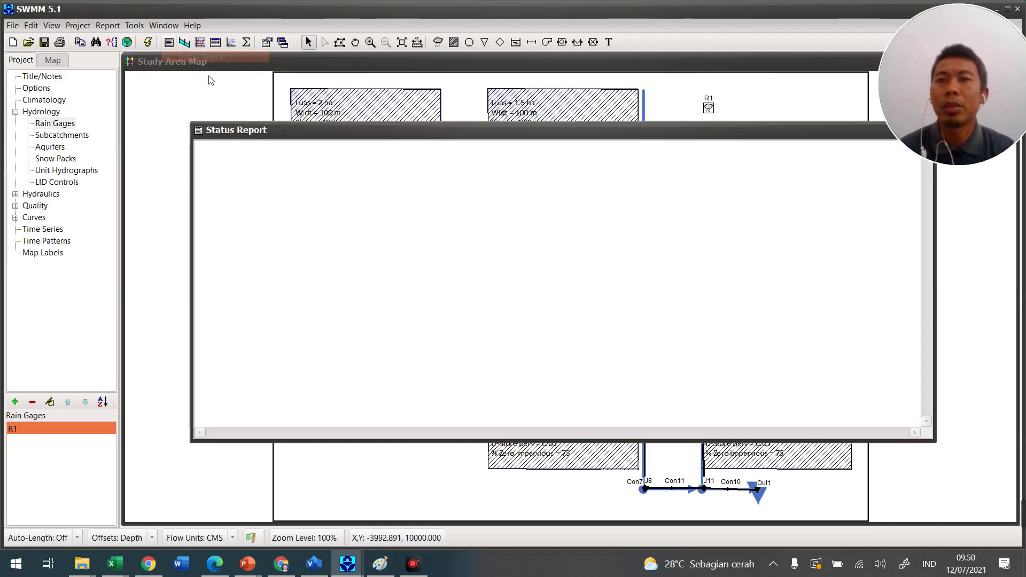
scroll(425, 214, down, 3)
scroll(425, 213, down, 3)
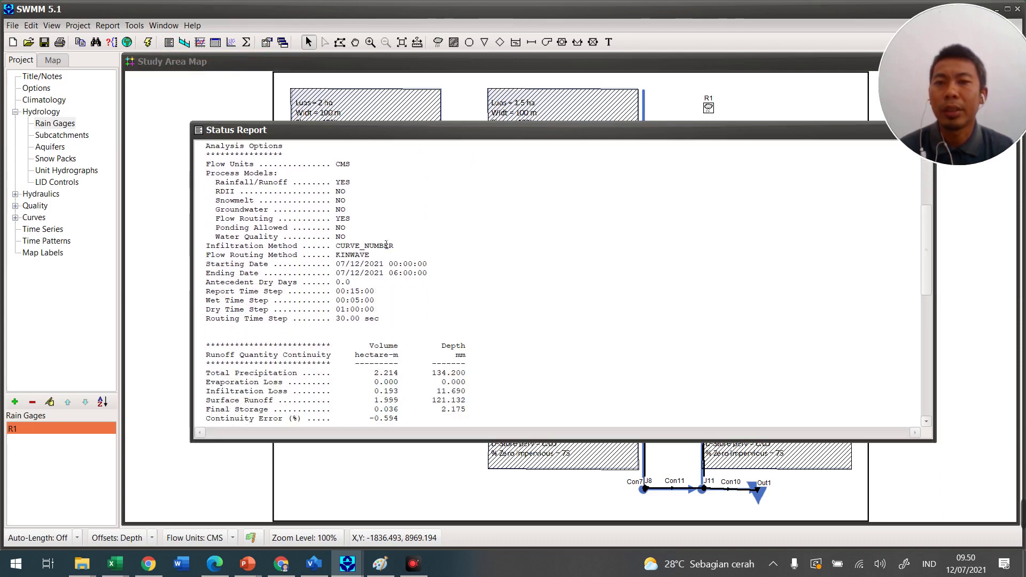
scroll(365, 261, down, 7)
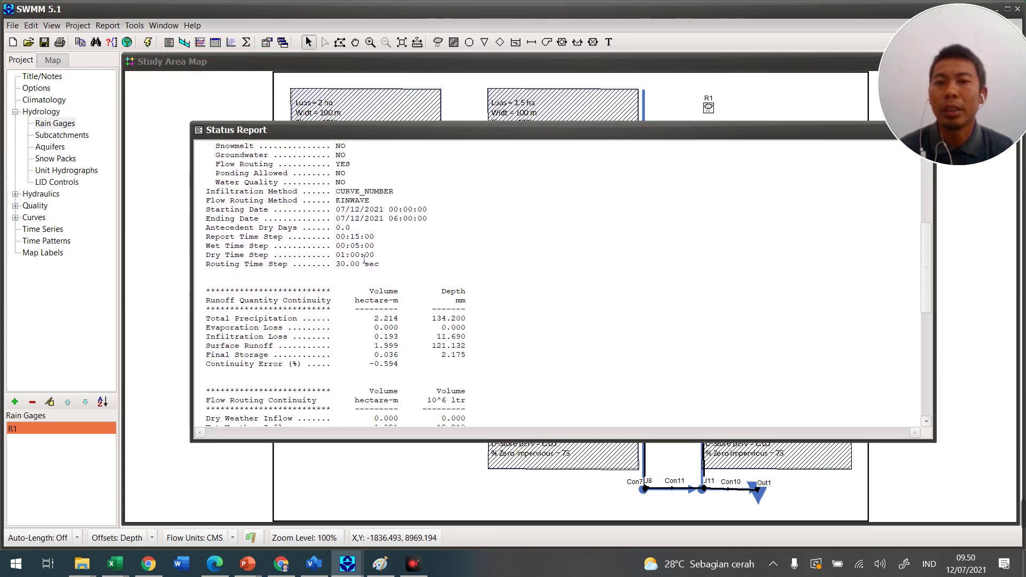
scroll(365, 258, down, 6)
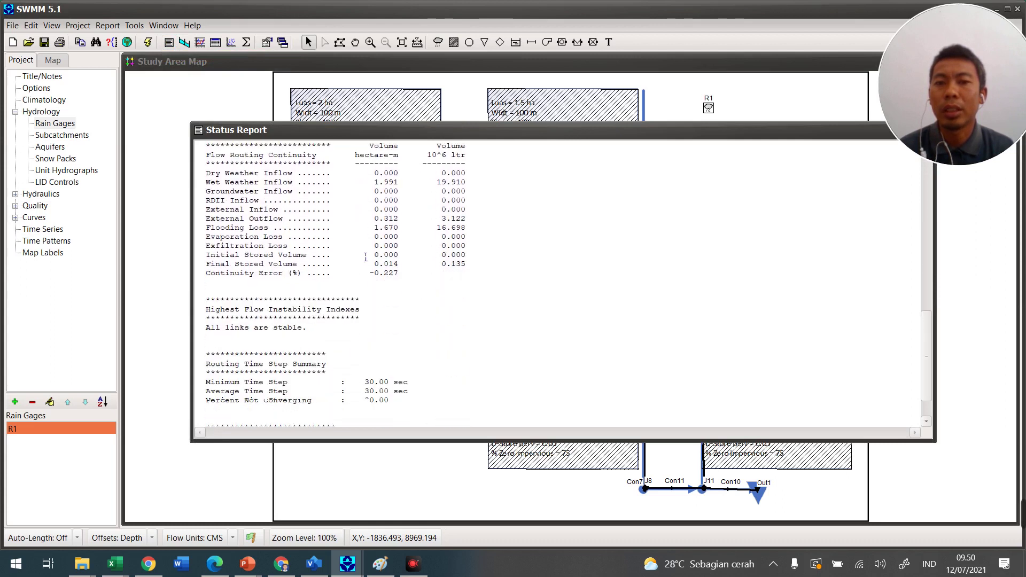
drag(525, 138, 387, 152)
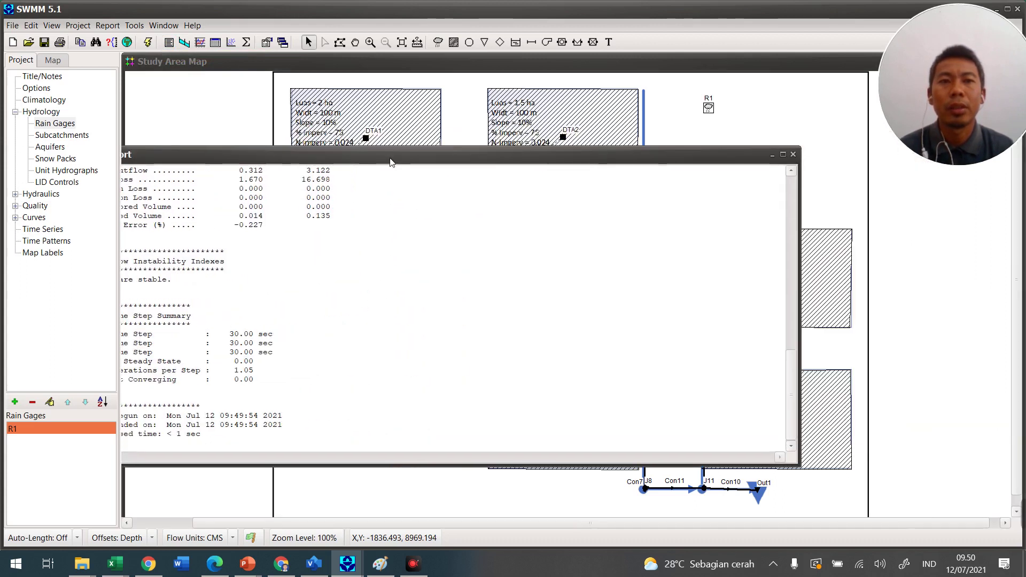
click(791, 151)
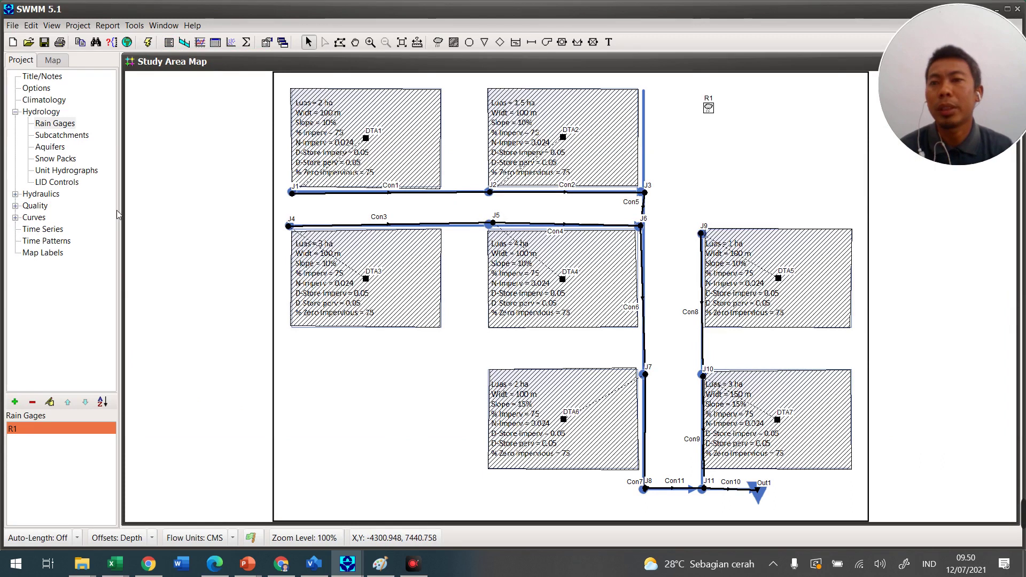
Set the End Analysis time to 12:00 in the simulation options, review the time step and dynamic wave settings, and accept.
click(37, 88)
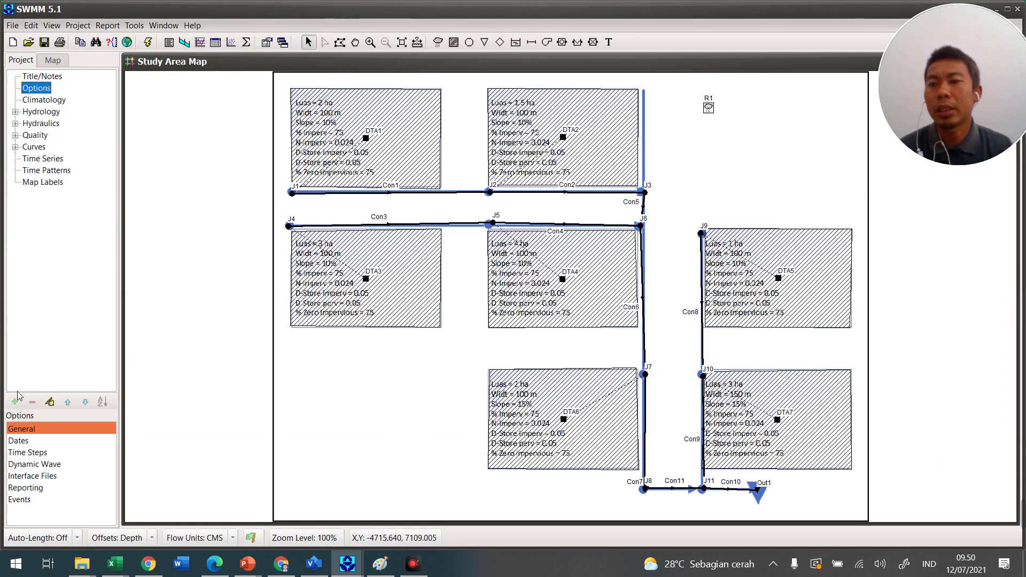
click(24, 429)
key(Return)
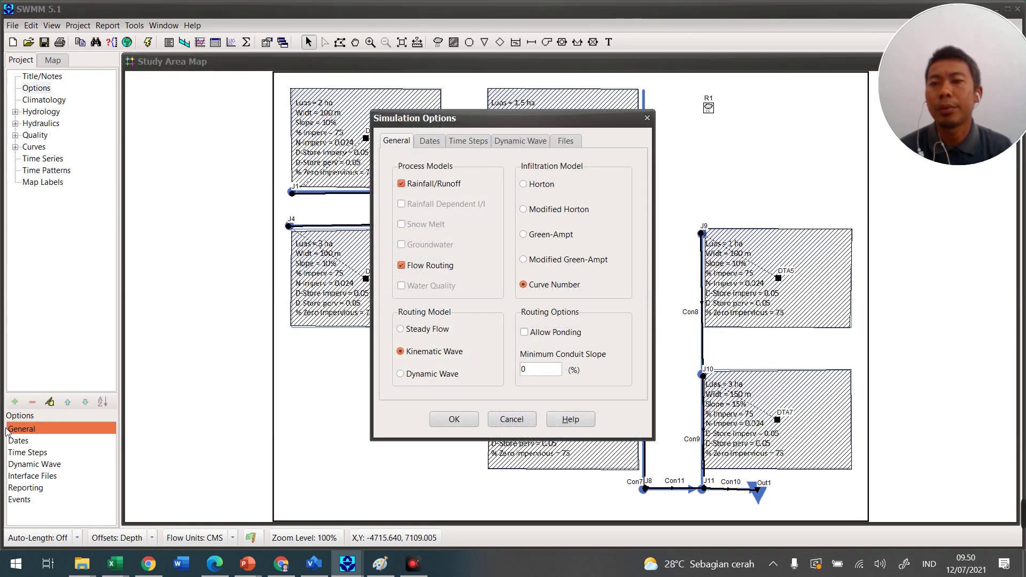
click(428, 141)
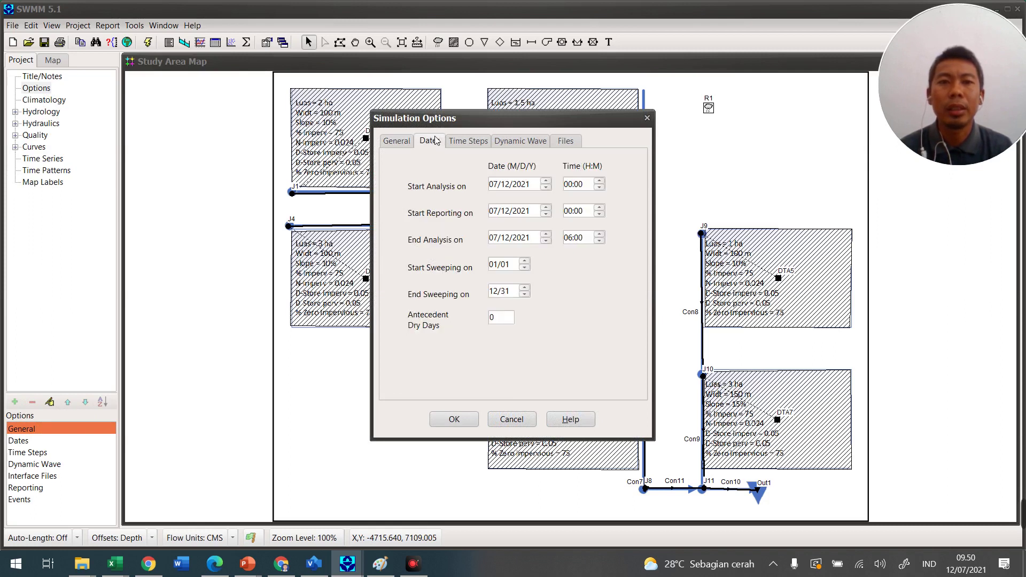
click(570, 211)
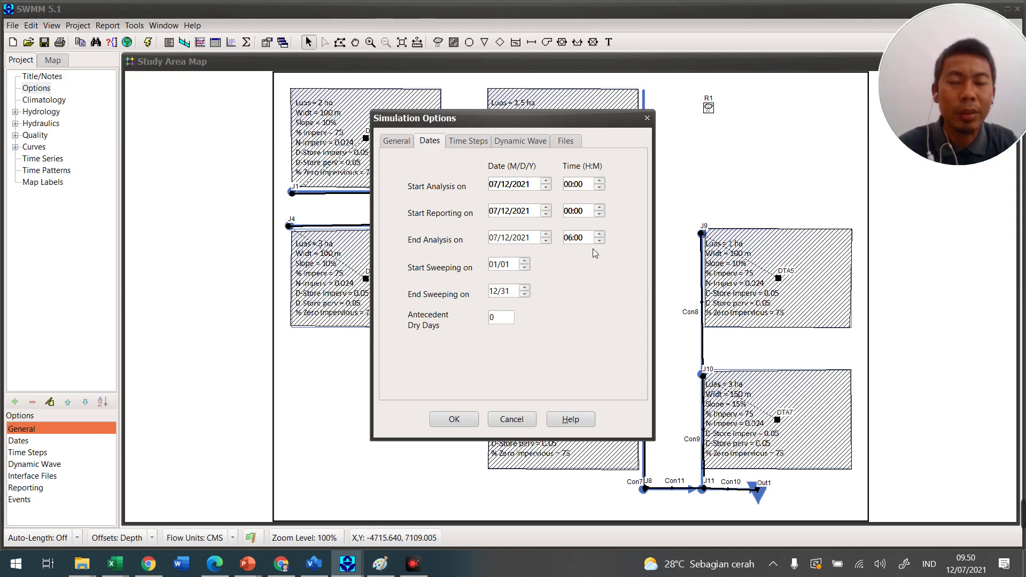
click(600, 235)
click(599, 236)
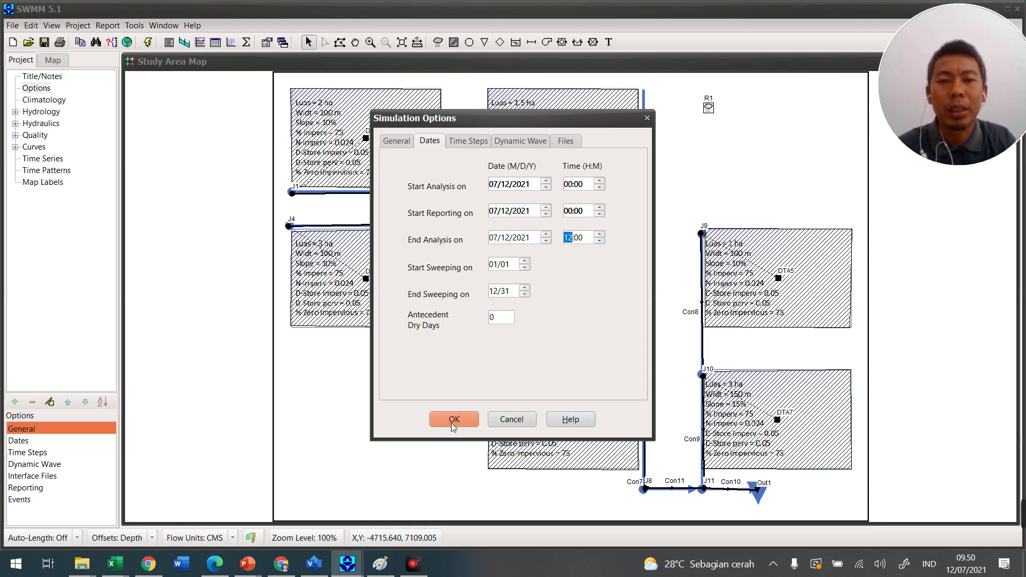
click(473, 143)
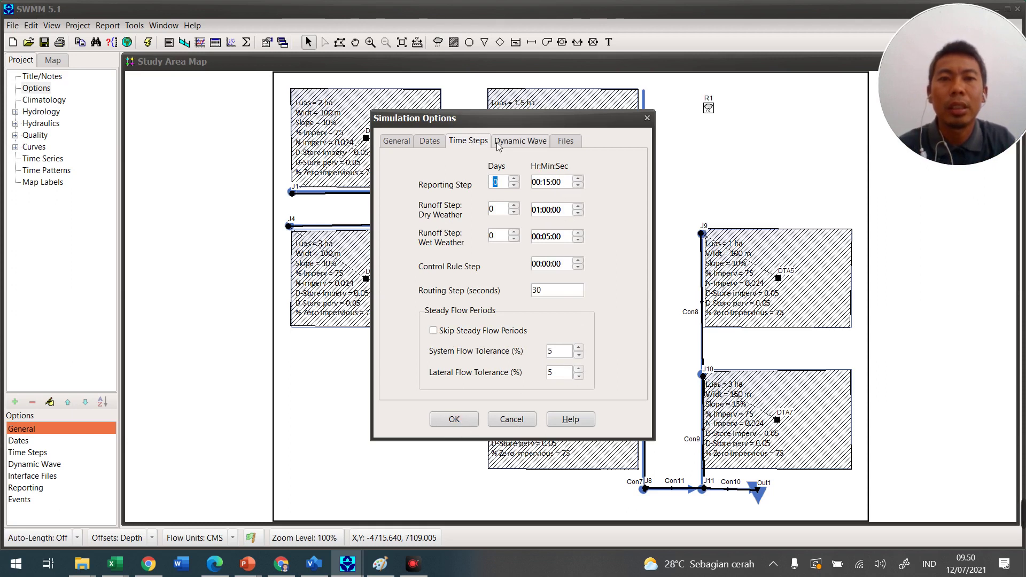
click(516, 140)
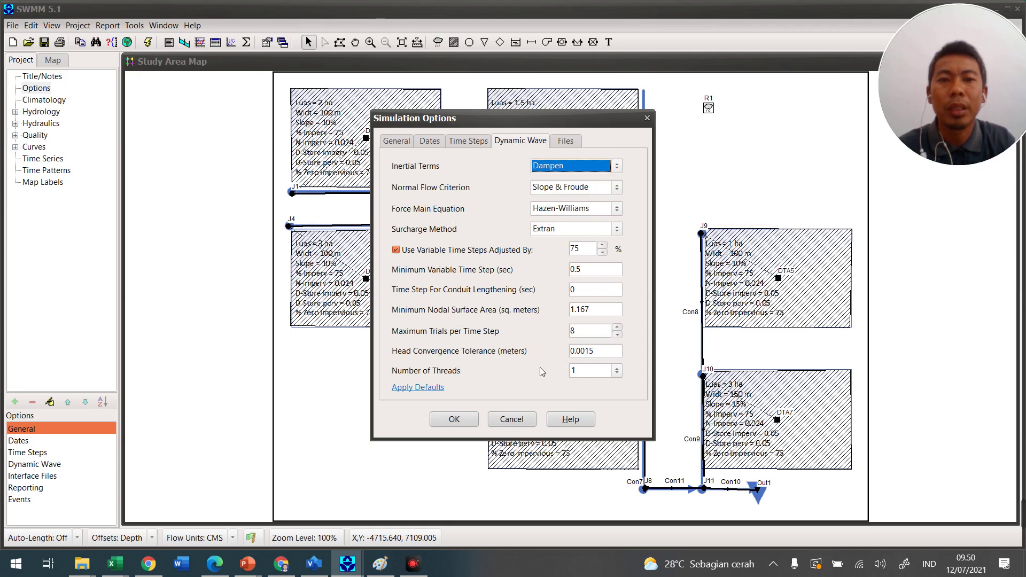
click(469, 420)
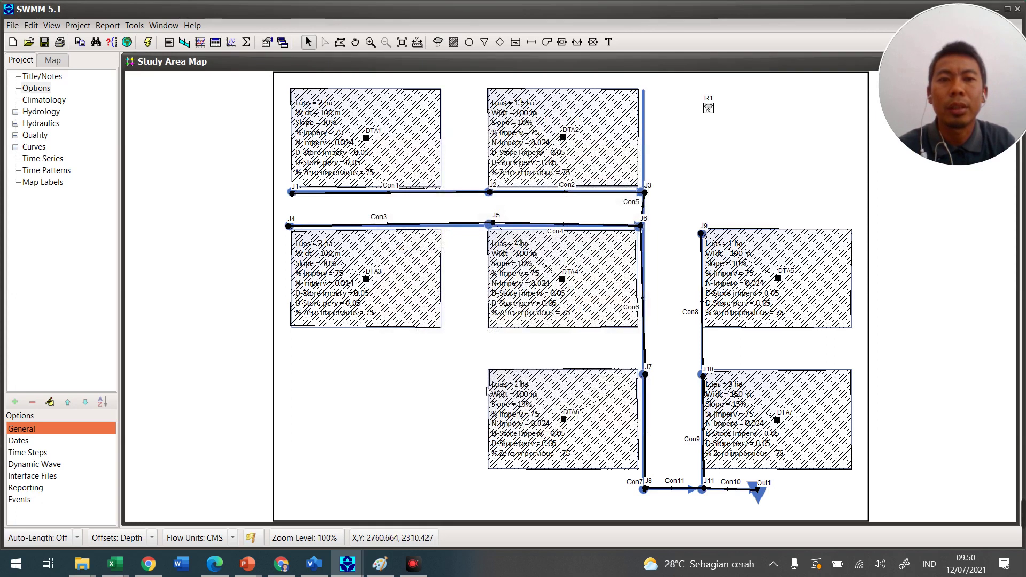
Rerun the simulation and open the summary results for subcatchment runoff.
click(149, 46)
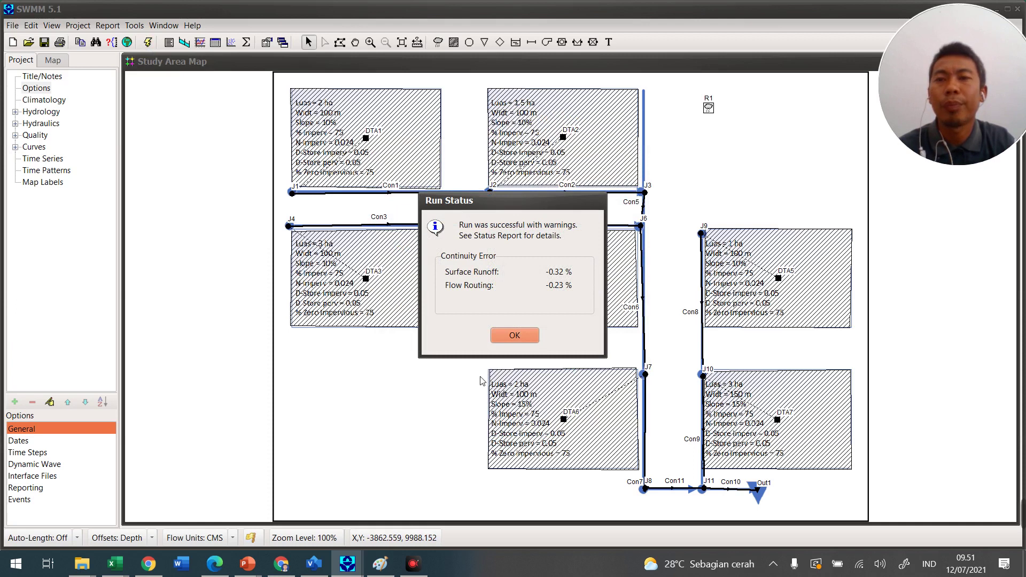
click(514, 335)
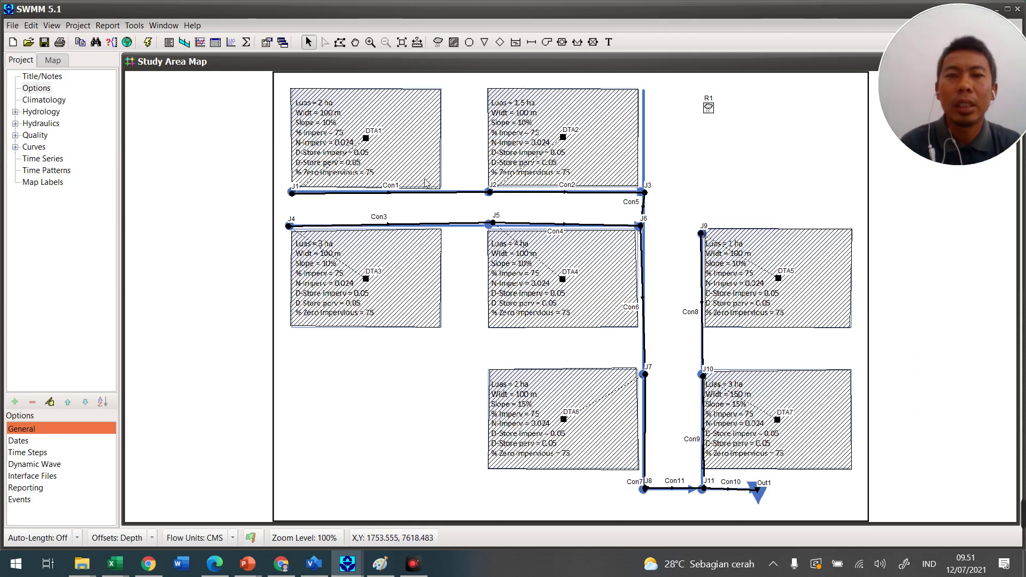
click(169, 43)
click(182, 70)
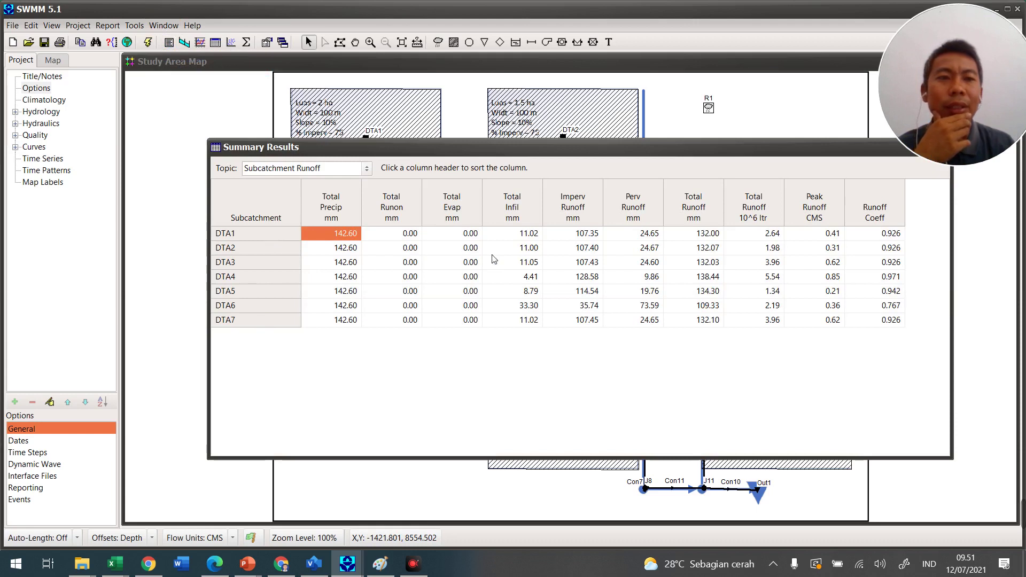
Review the Node Depth, Node Inflow, Outfall Loading and Conduit Surcharge summaries, and close the summary results.
click(364, 169)
click(348, 195)
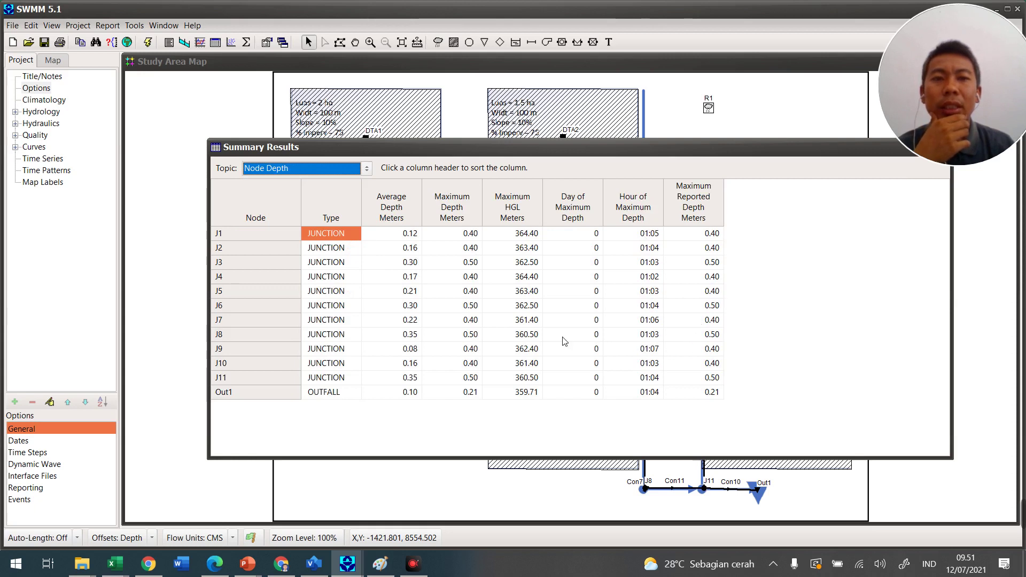
click(368, 170)
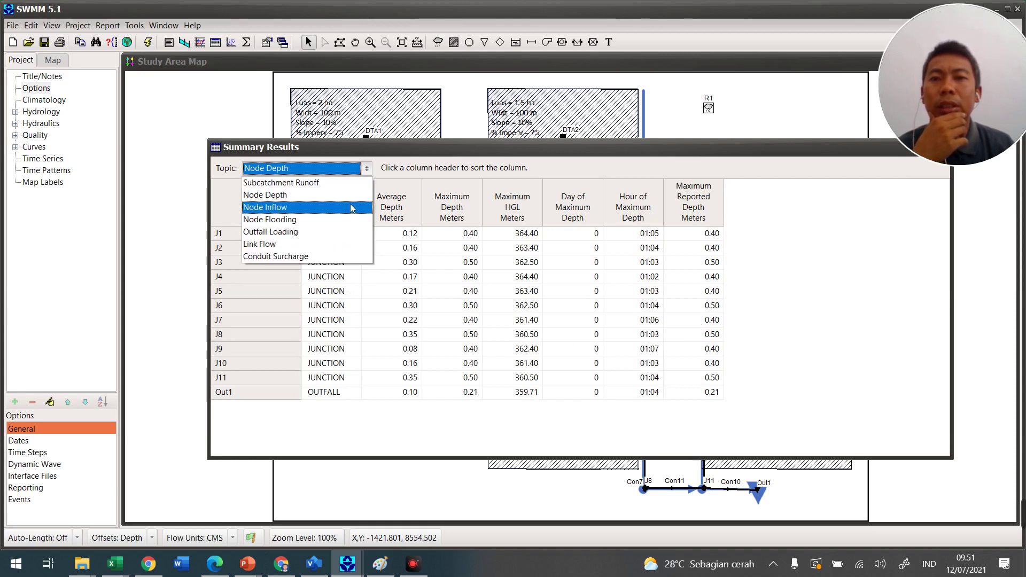
click(352, 206)
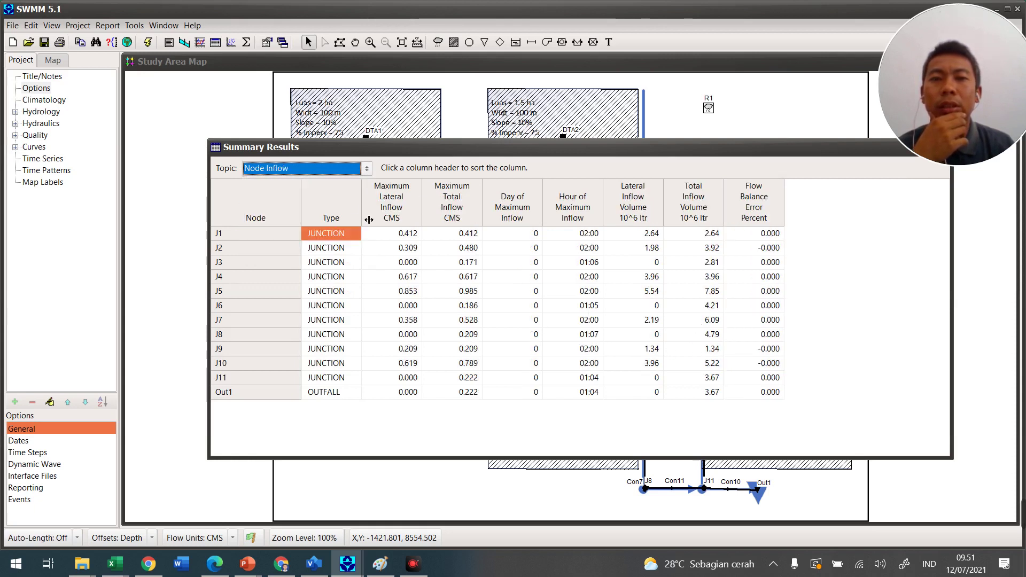
click(366, 170)
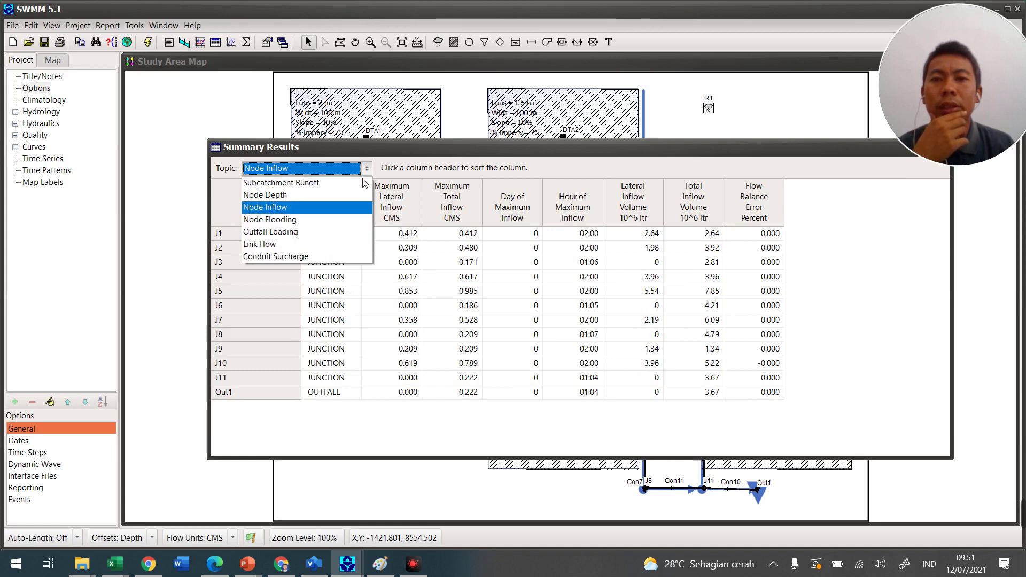
click(351, 231)
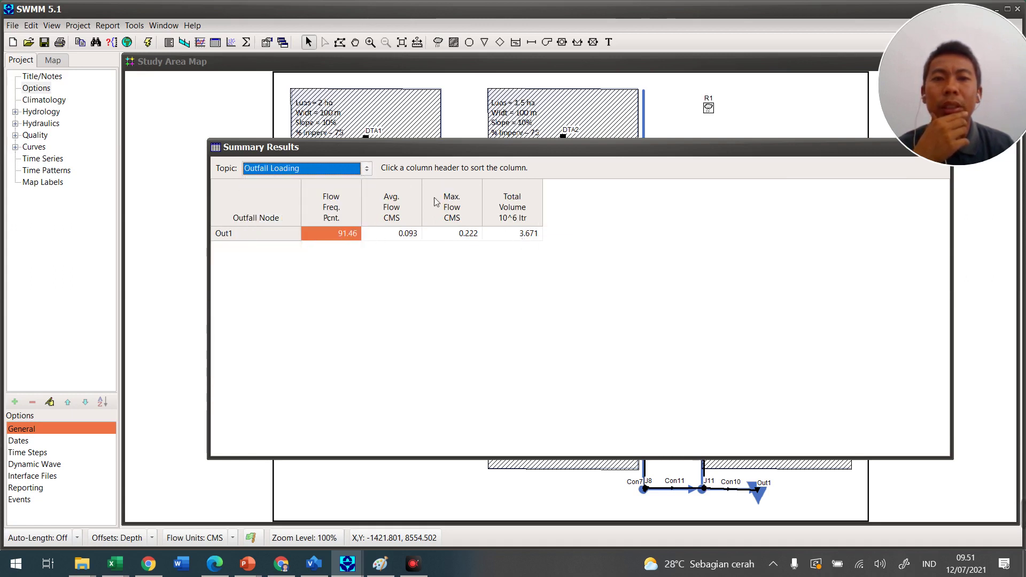
click(366, 169)
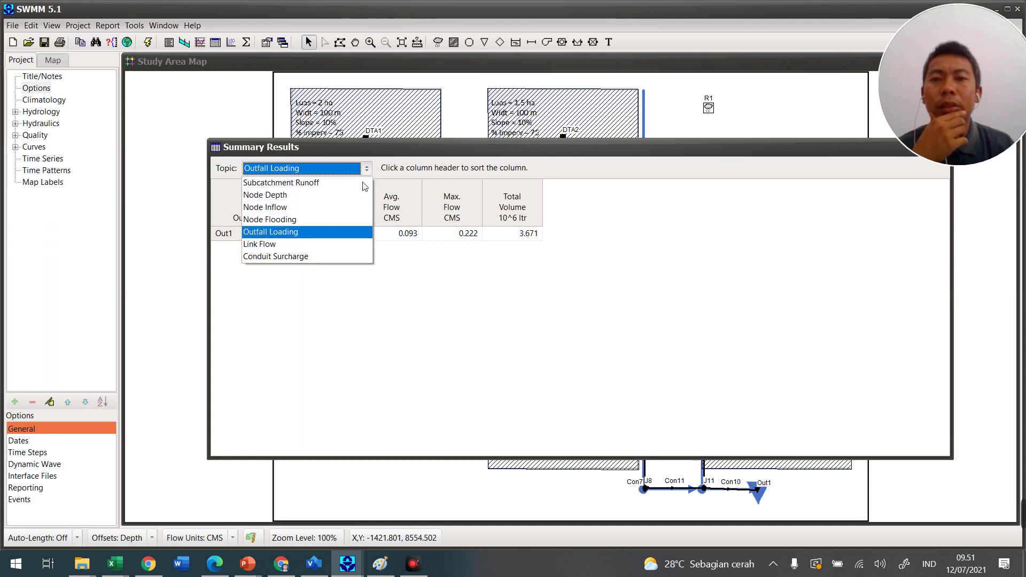
click(337, 256)
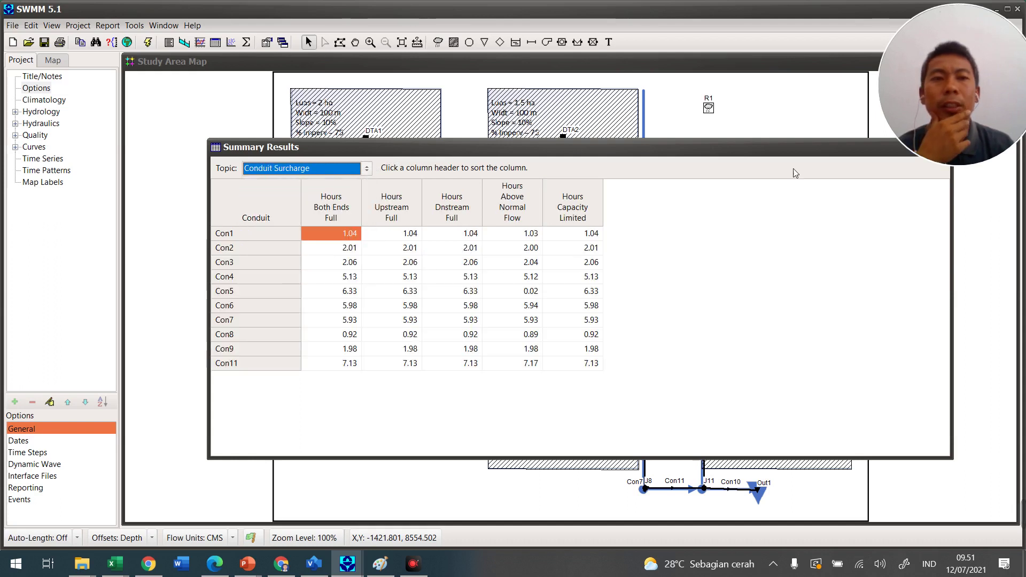
drag(765, 155, 716, 187)
click(897, 180)
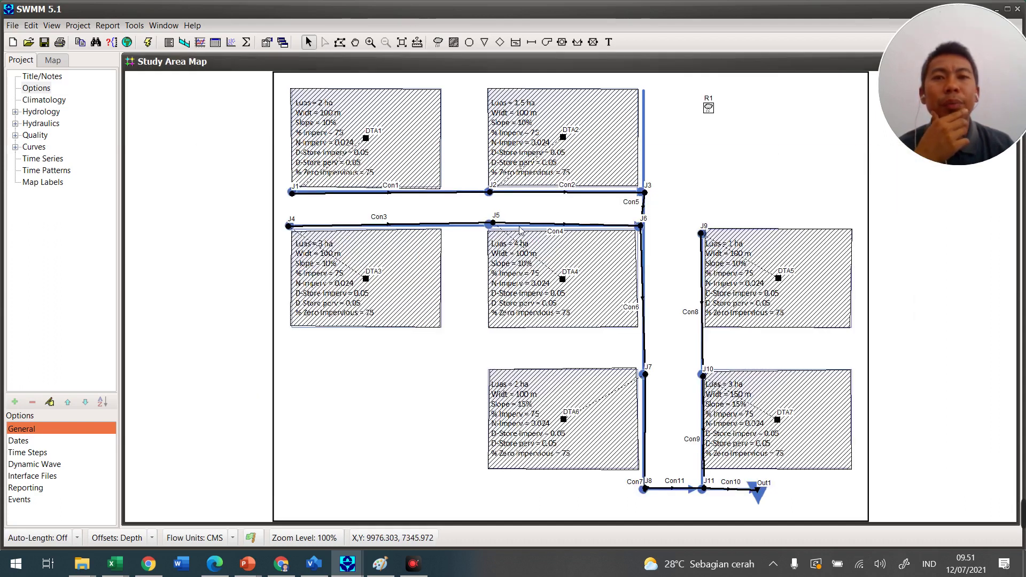
Set the subcatchment theme of the study area map to Runoff.
click(56, 61)
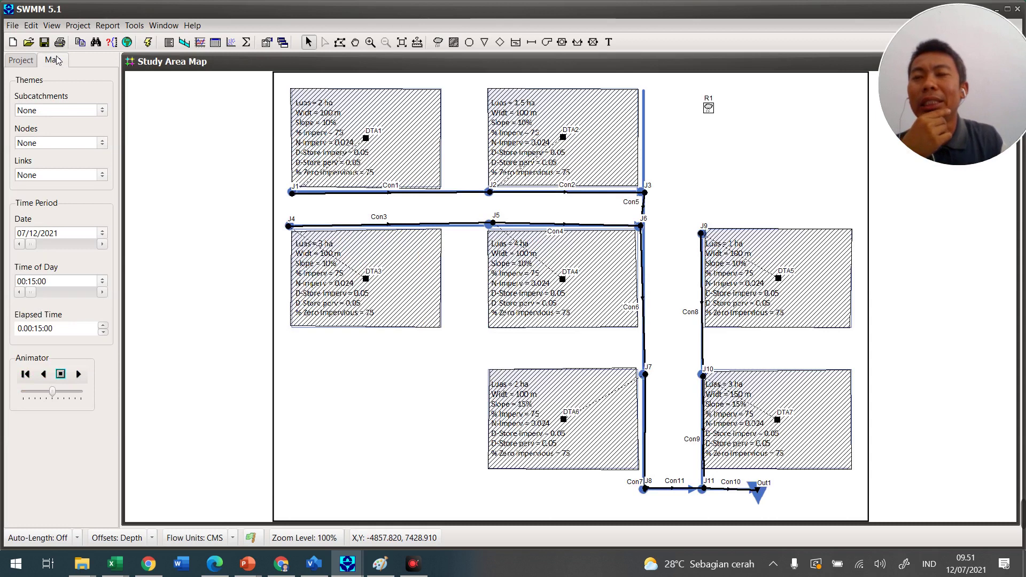
click(24, 64)
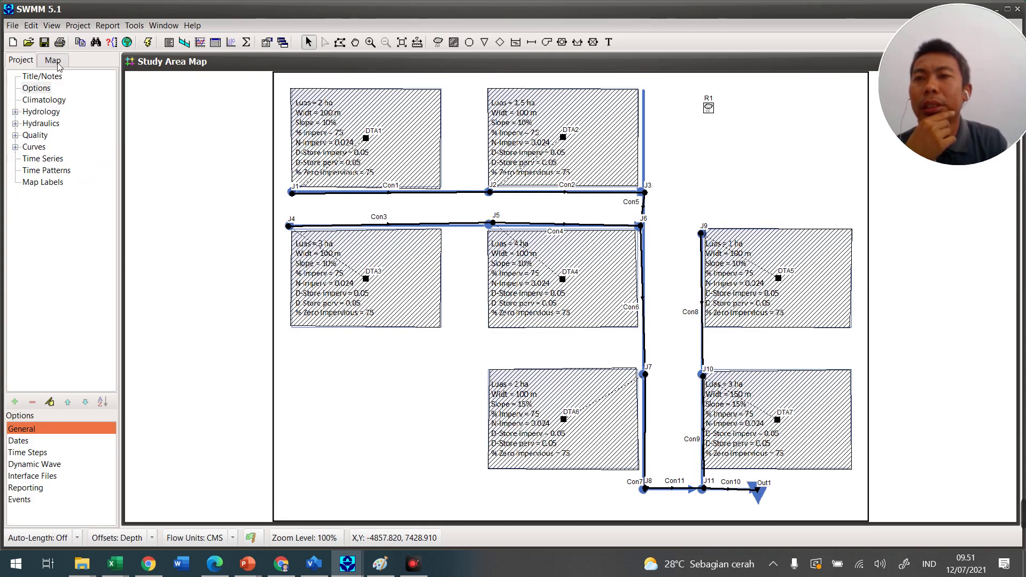
click(53, 62)
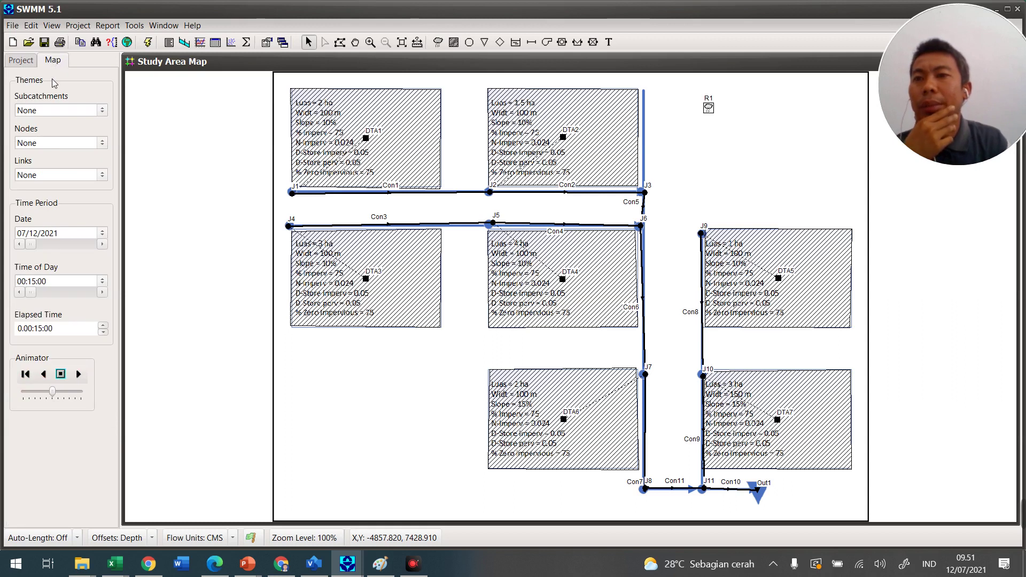
click(102, 113)
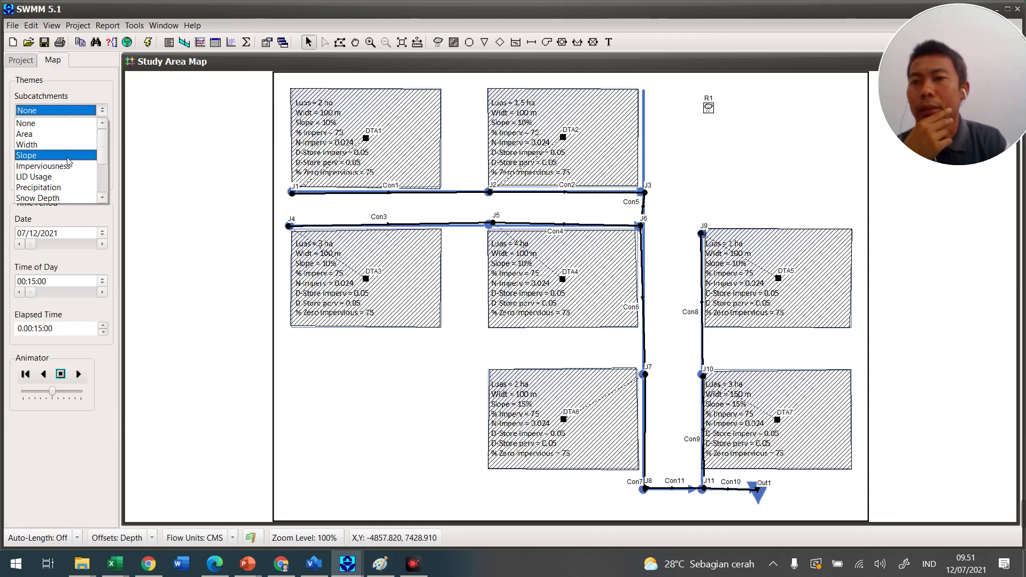
scroll(53, 188, down, 3)
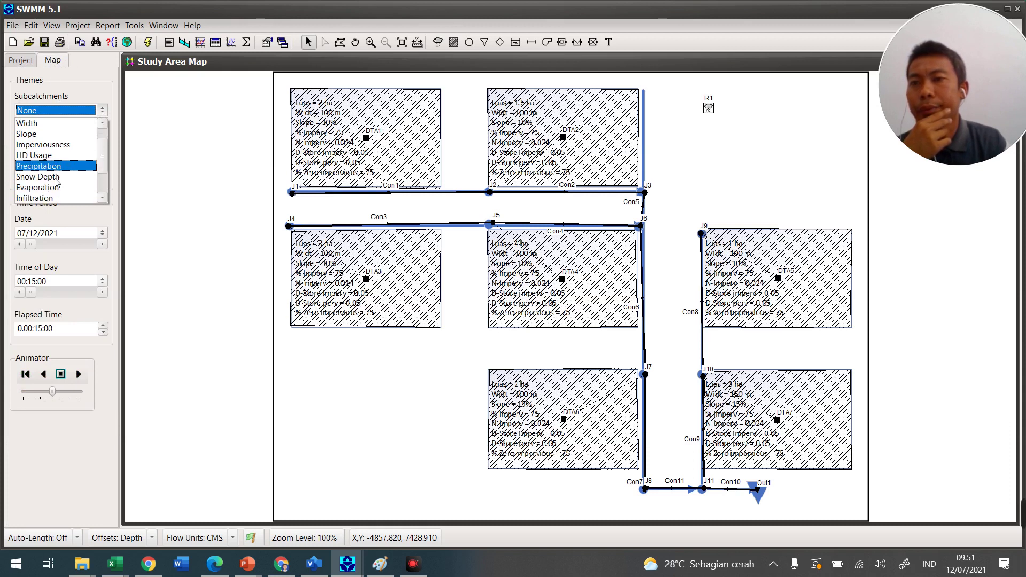
scroll(53, 188, down, 1)
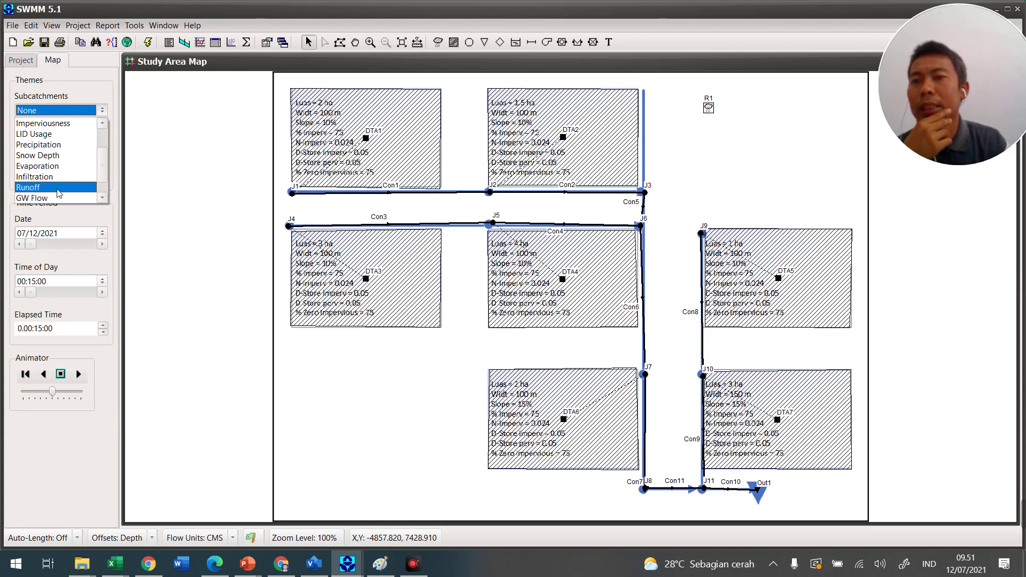
click(58, 190)
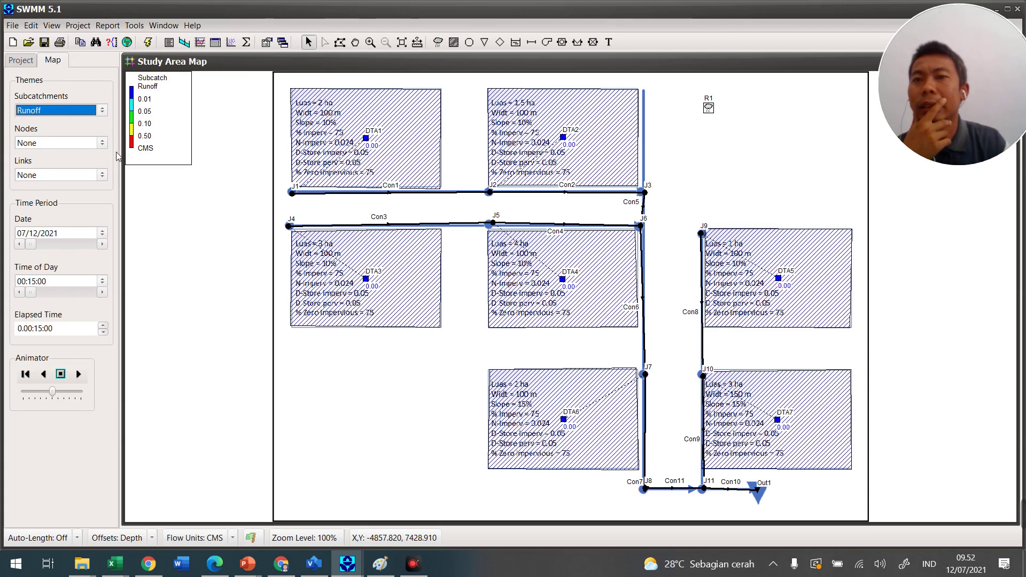
Set the node theme of the study area map to Depth and the link theme to Capacity.
click(101, 143)
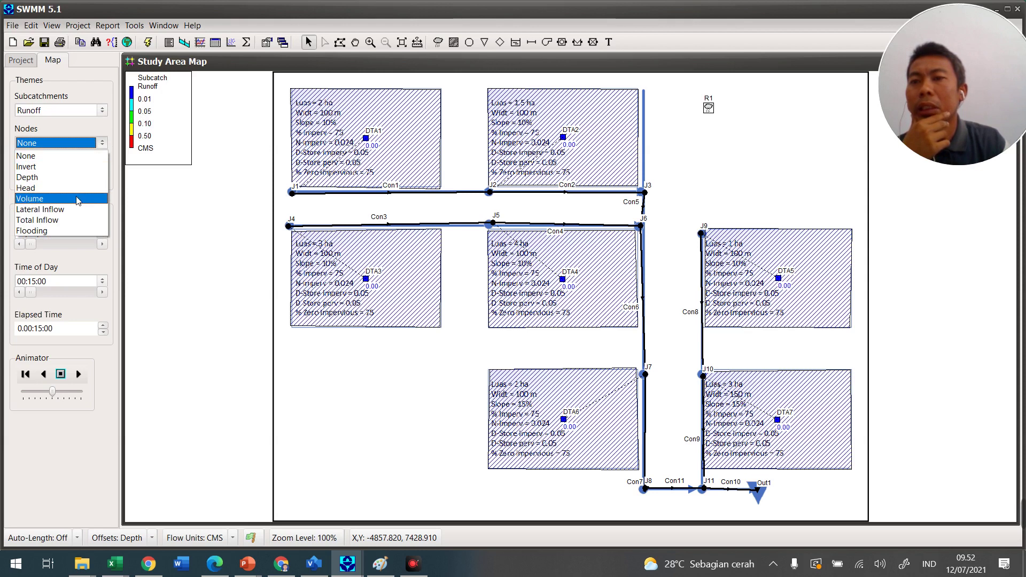
click(38, 177)
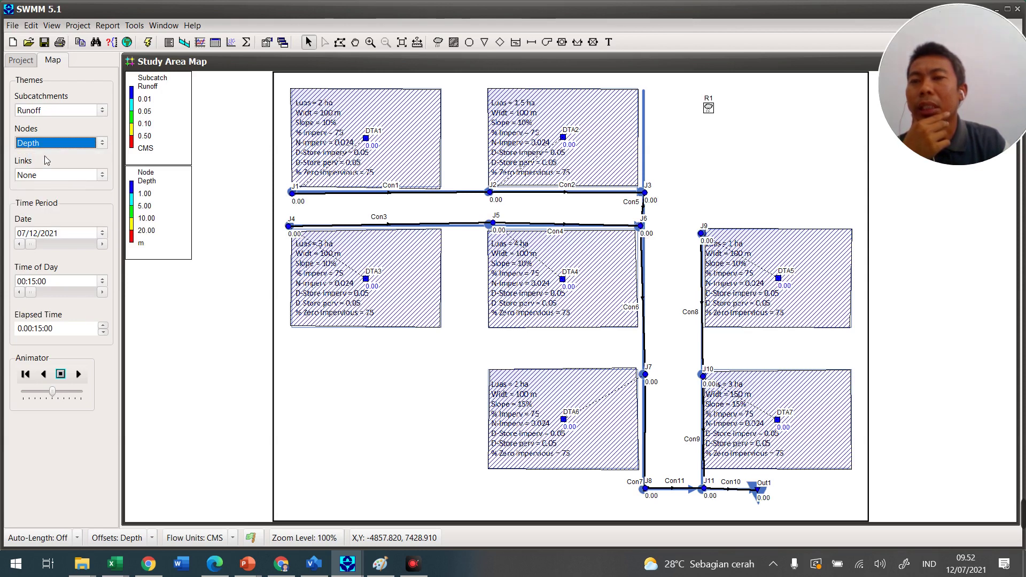
click(97, 176)
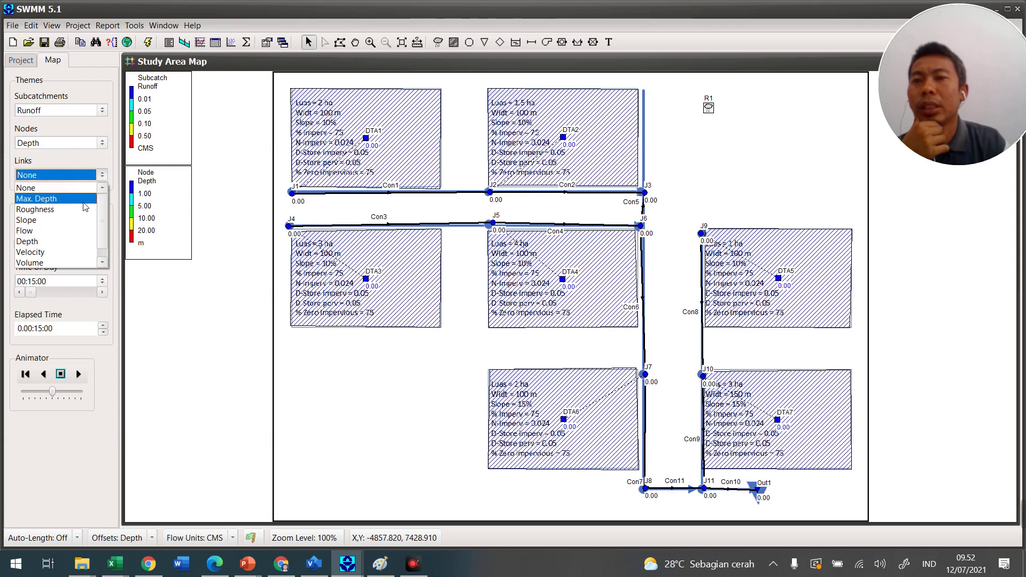
scroll(85, 207, down, 1)
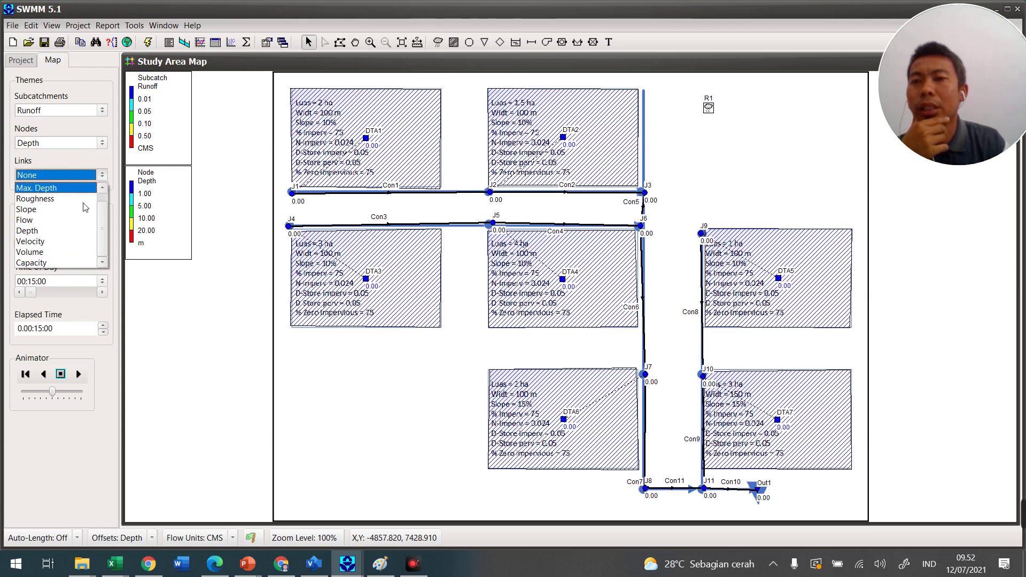
scroll(64, 208, up, 1)
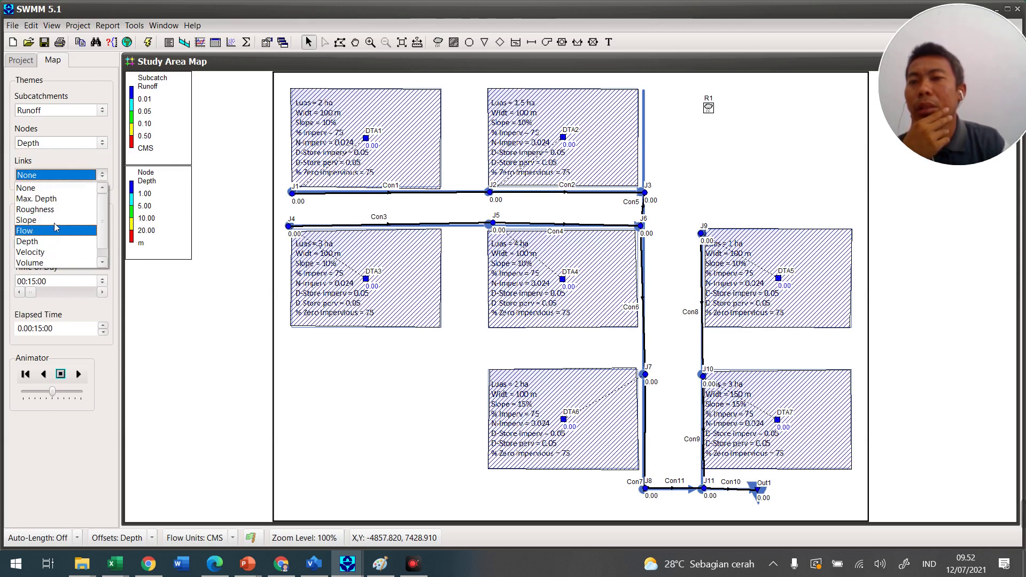
scroll(59, 210, down, 1)
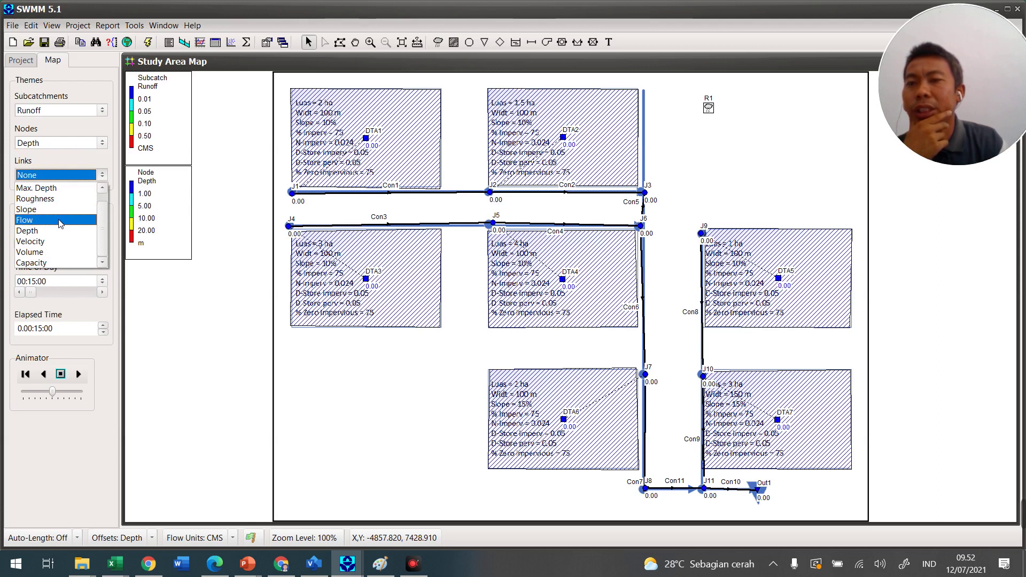
click(77, 263)
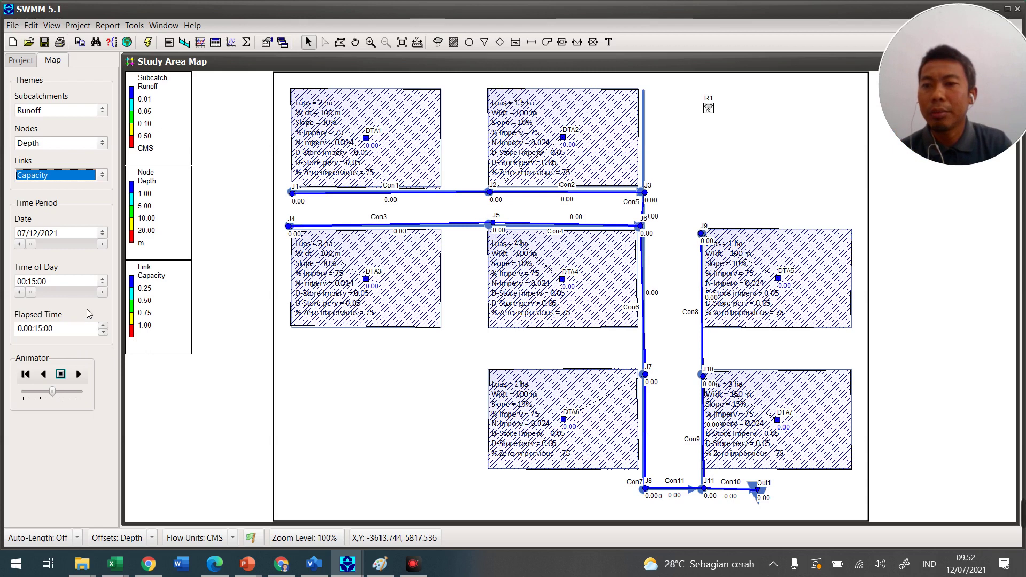
Advance the map's time of day to 00:30:00 and animate the themed results forward through the simulation period.
click(102, 292)
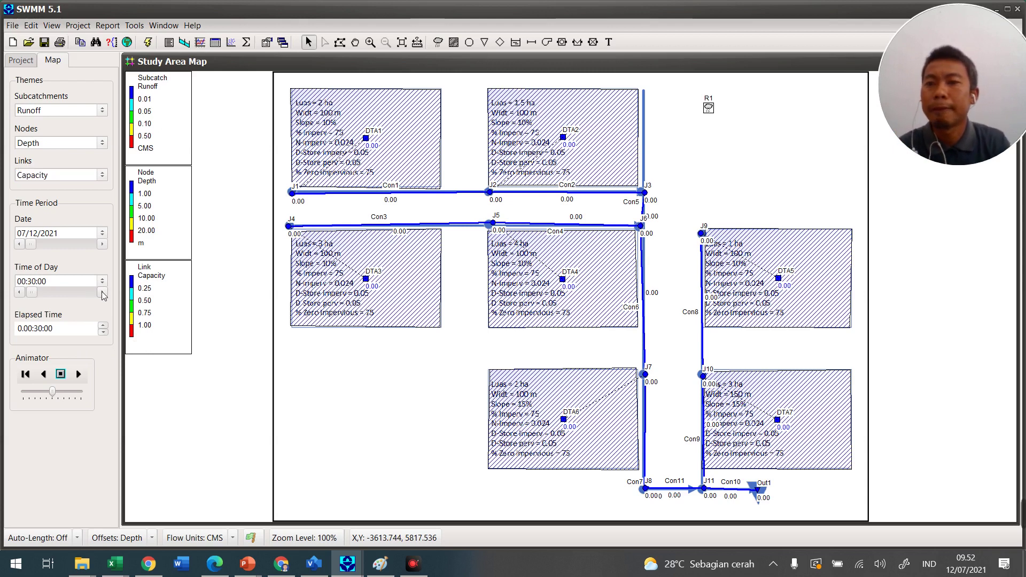
click(78, 375)
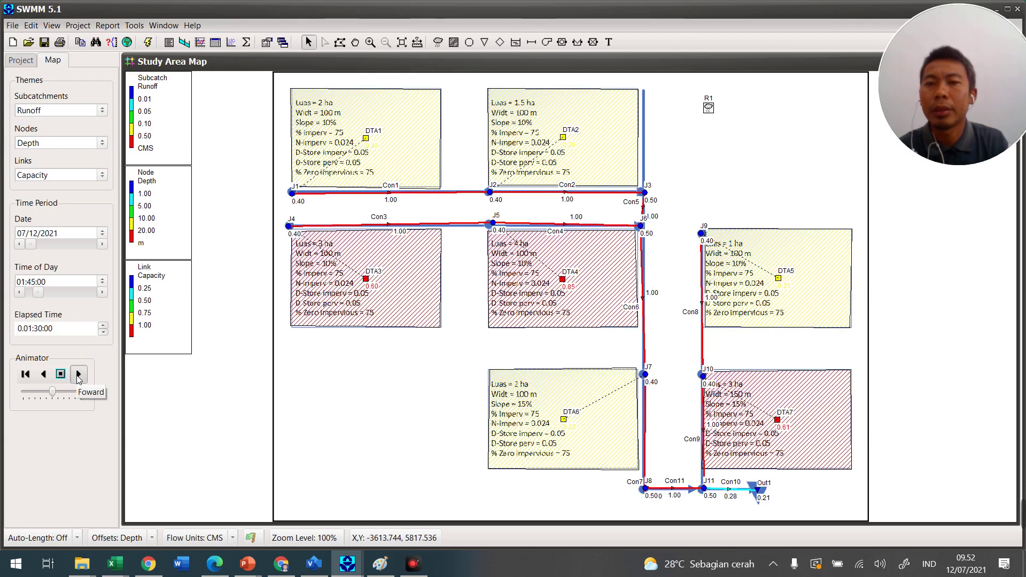
click(79, 375)
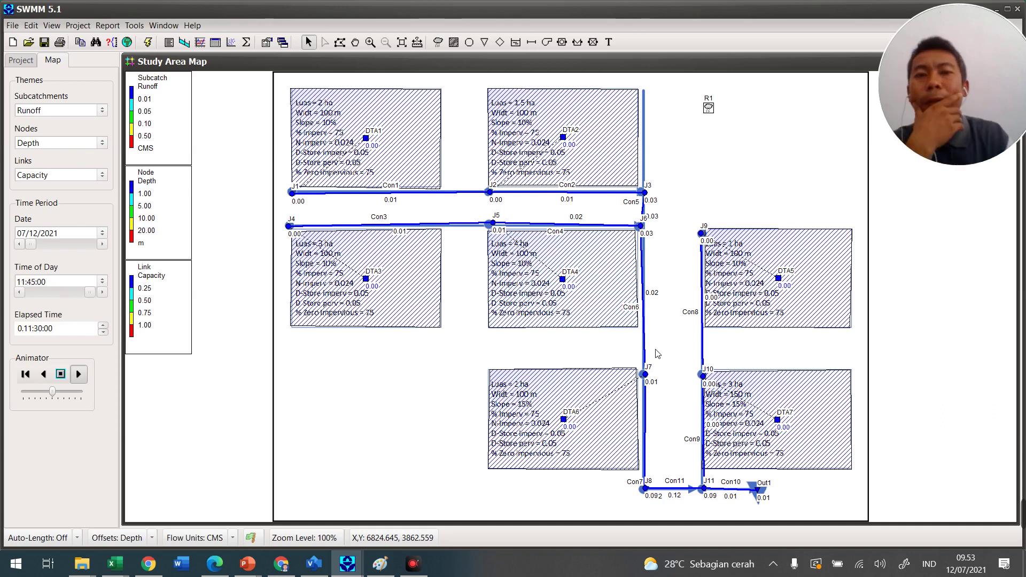
Plot the flow of conduit Con5 as a time series over elapsed time, review the graph, and close it.
mouse_move(643, 209)
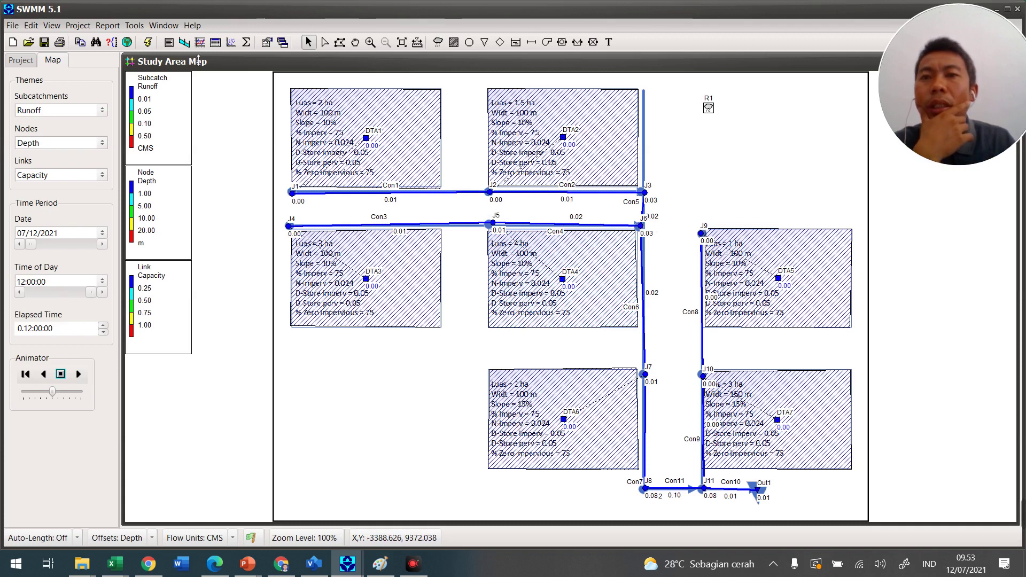
click(199, 41)
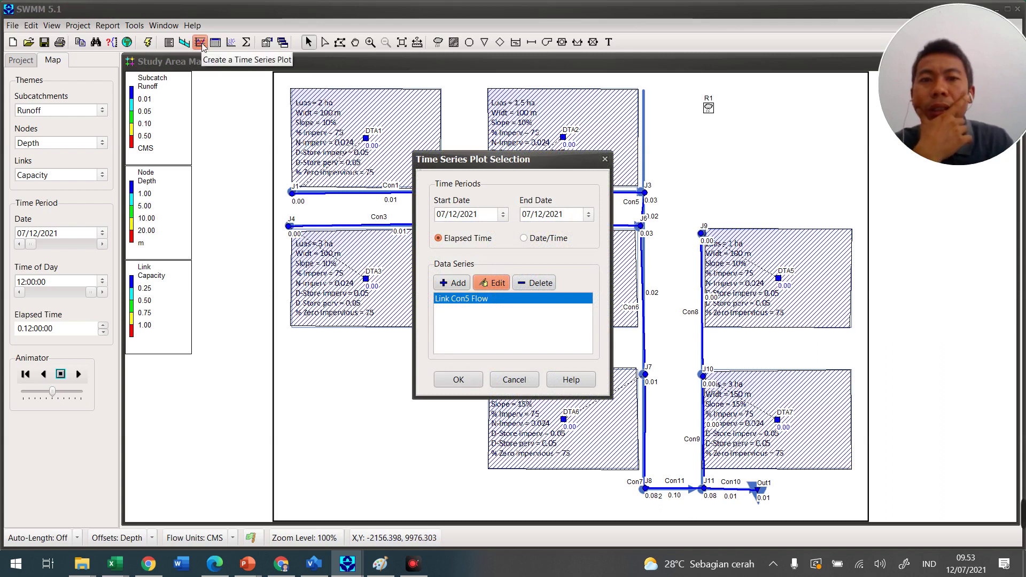
click(459, 381)
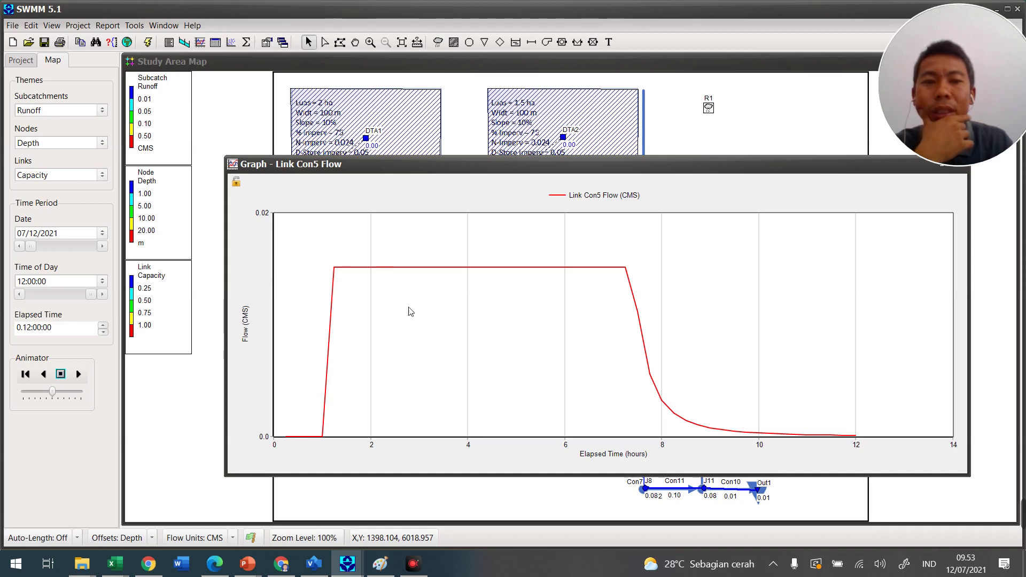
drag(951, 164, 887, 175)
click(898, 175)
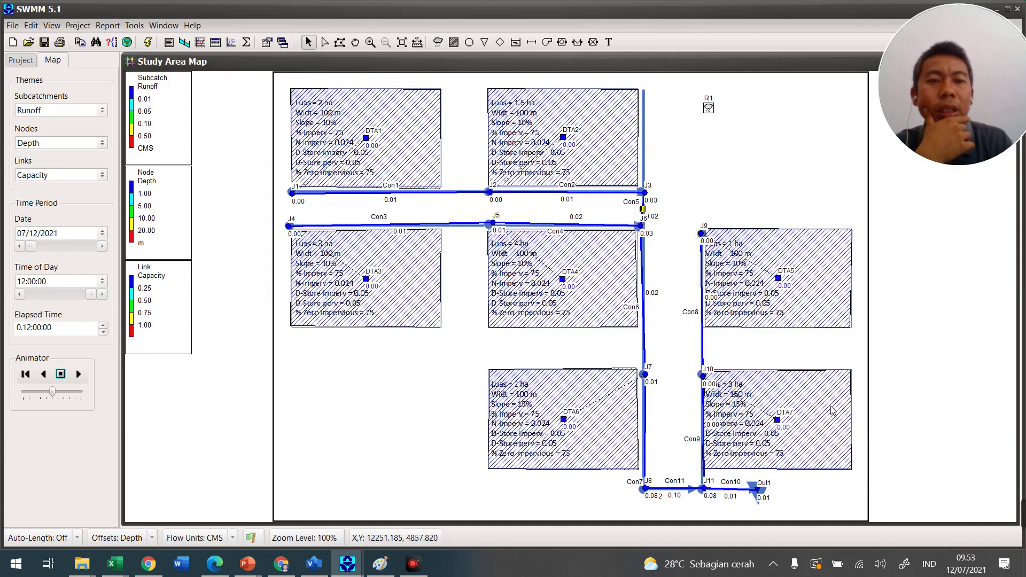
Plot the depth at outfall Out1 as a time series over elapsed time, review the graph, and close it.
mouse_move(758, 490)
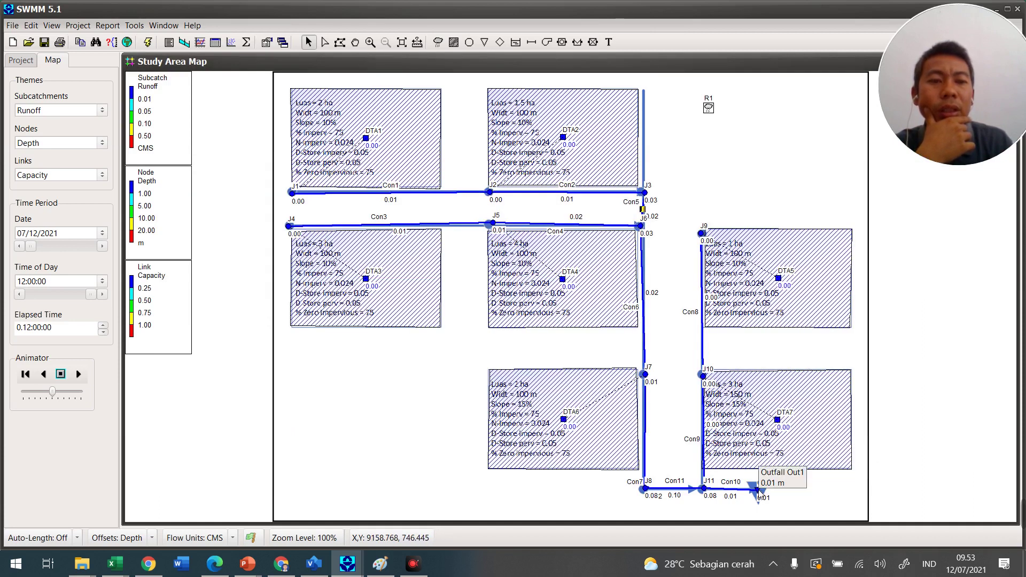
click(198, 45)
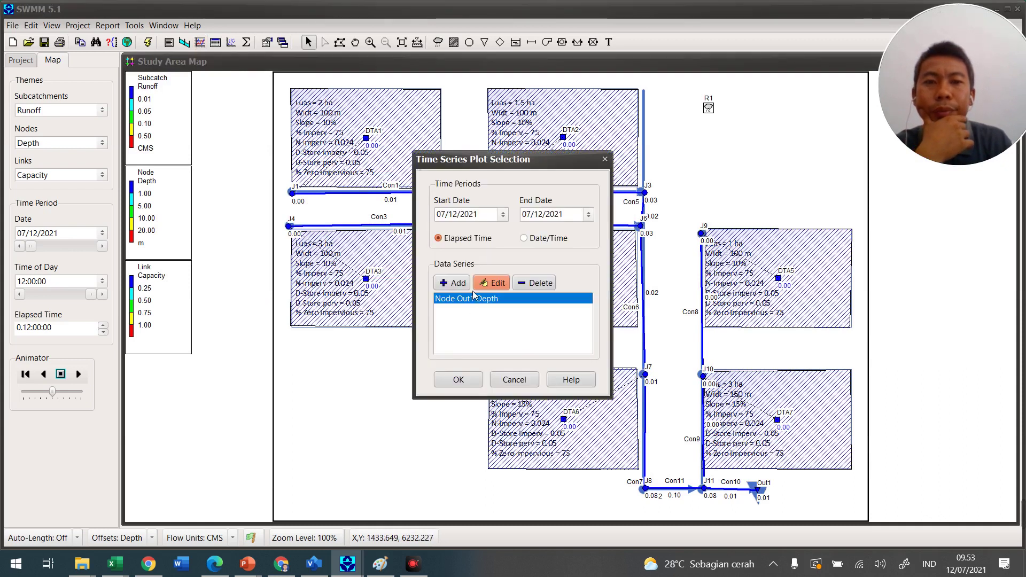
click(457, 380)
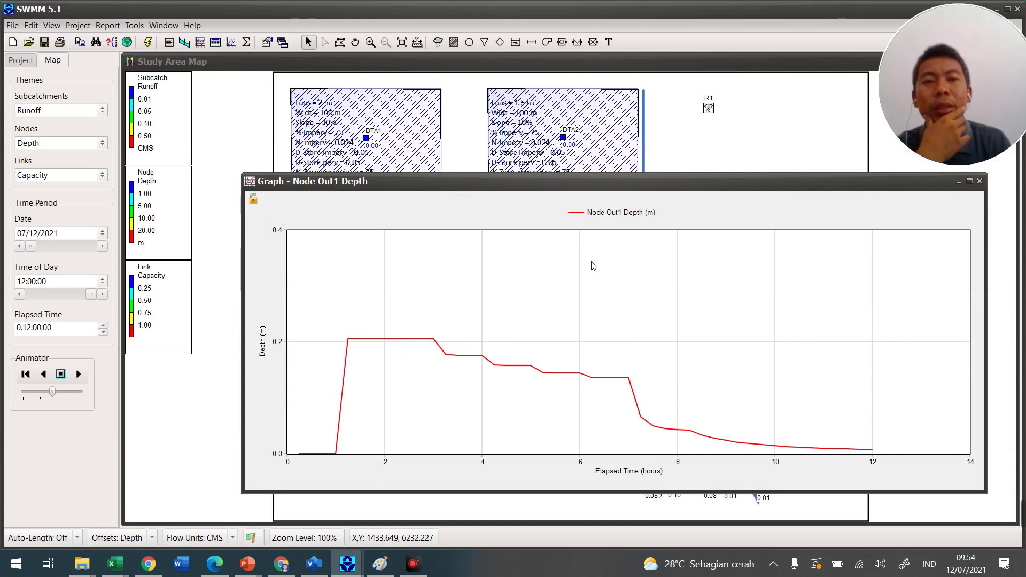
drag(686, 183, 617, 157)
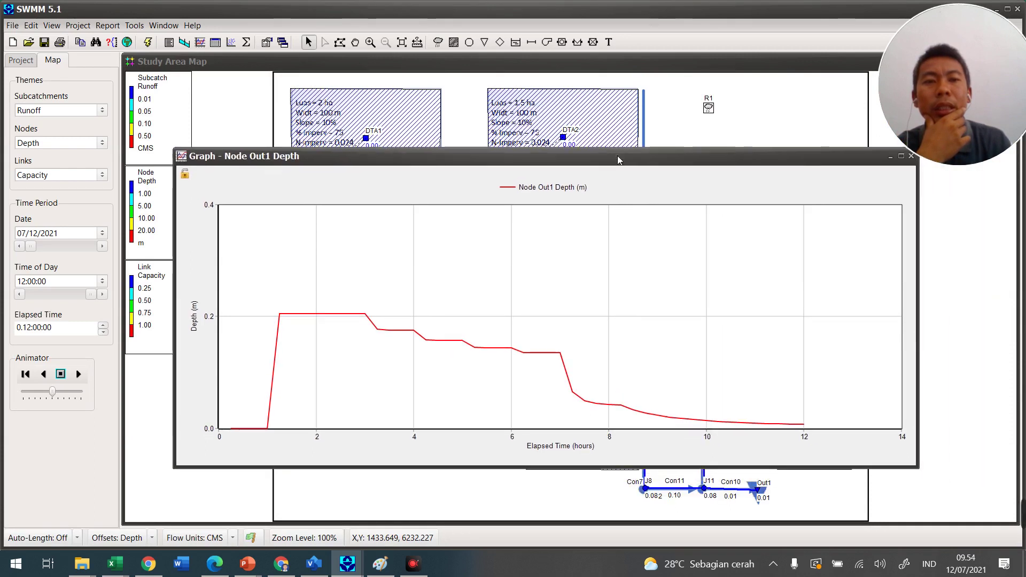
click(911, 156)
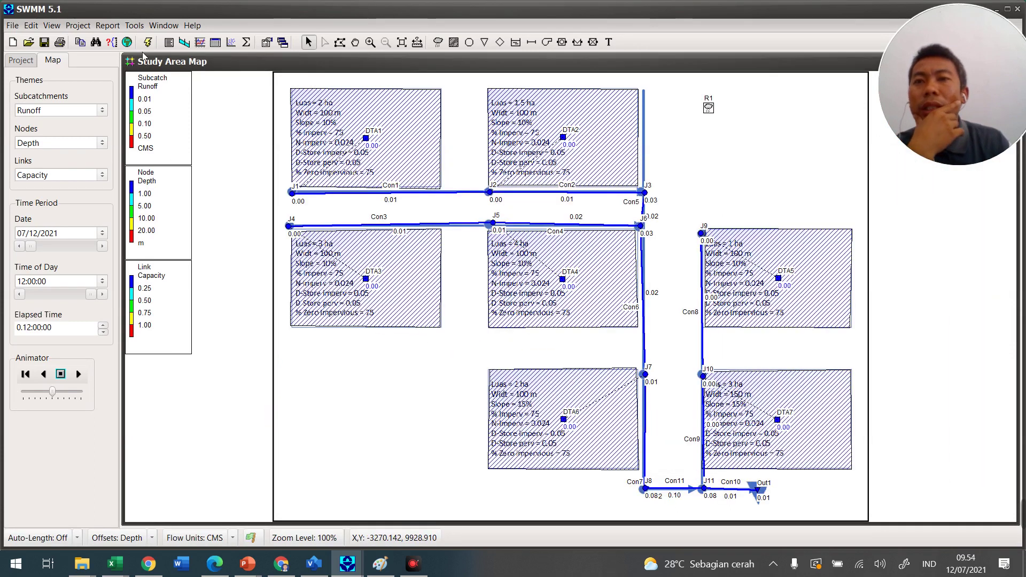
Create a table by object for node Out1 with Depth, Head, Volume, Lateral Inflow, Total Inflow and Flooding over elapsed time.
click(215, 42)
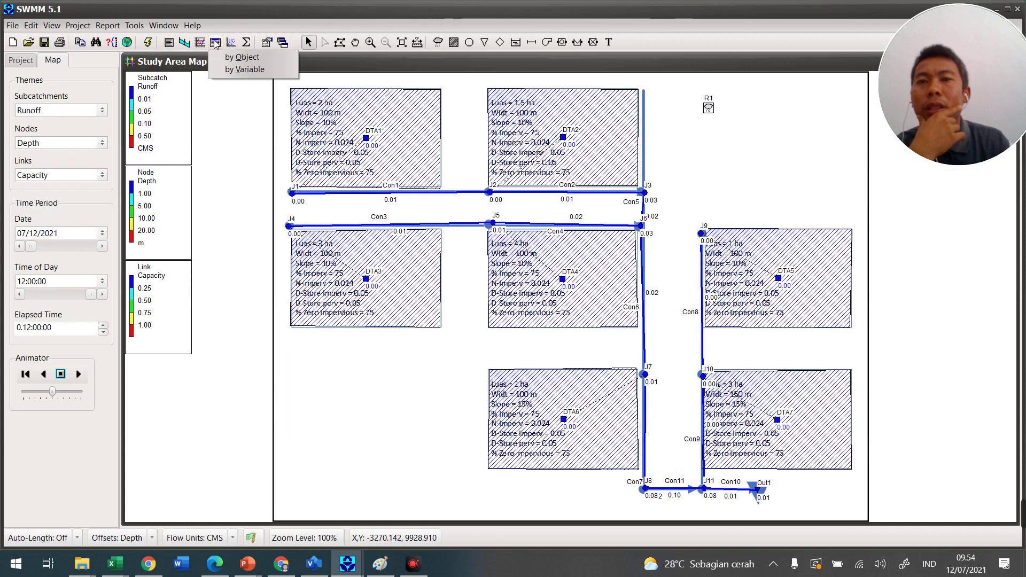
click(230, 57)
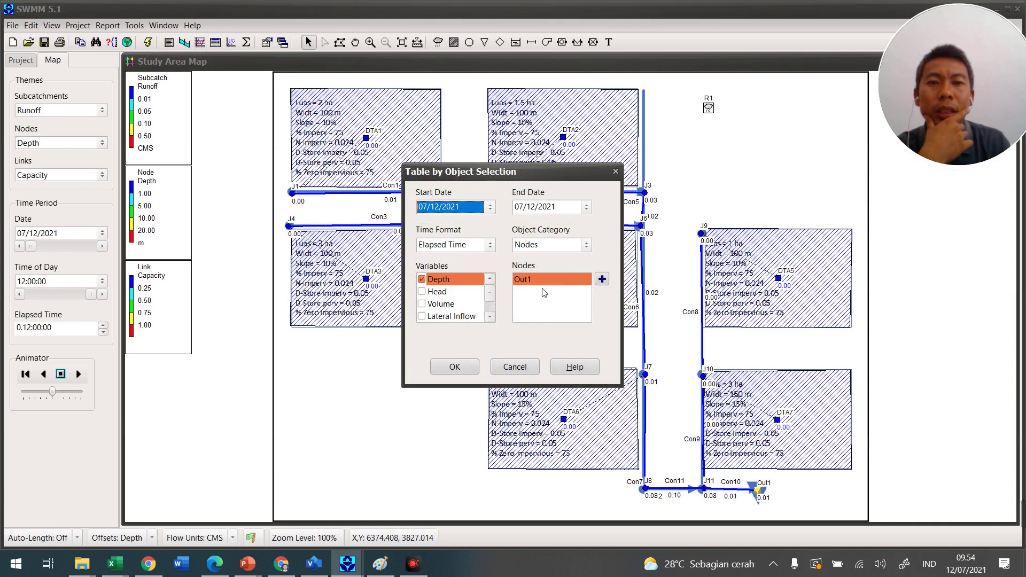
click(422, 292)
click(423, 305)
scroll(423, 307, down, 2)
click(422, 292)
click(422, 304)
click(422, 316)
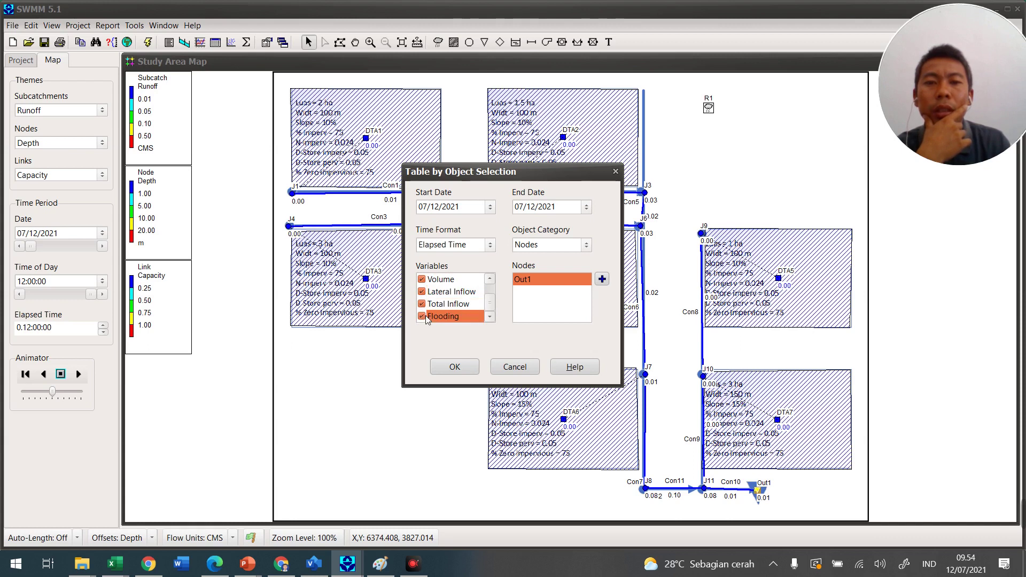
click(454, 365)
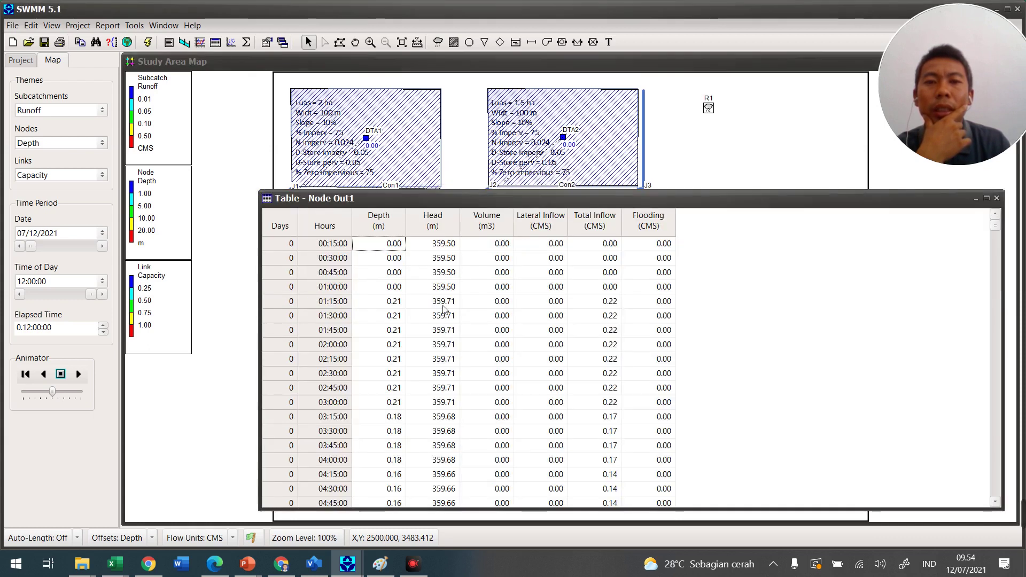
Examine the Out1 results table across all time steps up to 12:00:00, and close the table.
key(Down)
key(Down)
key(Down)
key(Down)
key(Down)
key(Down)
key(Down)
key(Down)
key(Down)
key(Down)
key(Down)
key(Down)
key(Down)
key(Down)
key(Down)
key(Down)
key(Down)
key(Down)
key(Down)
key(Down)
key(Down)
key(Down)
key(Down)
key(Down)
key(Down)
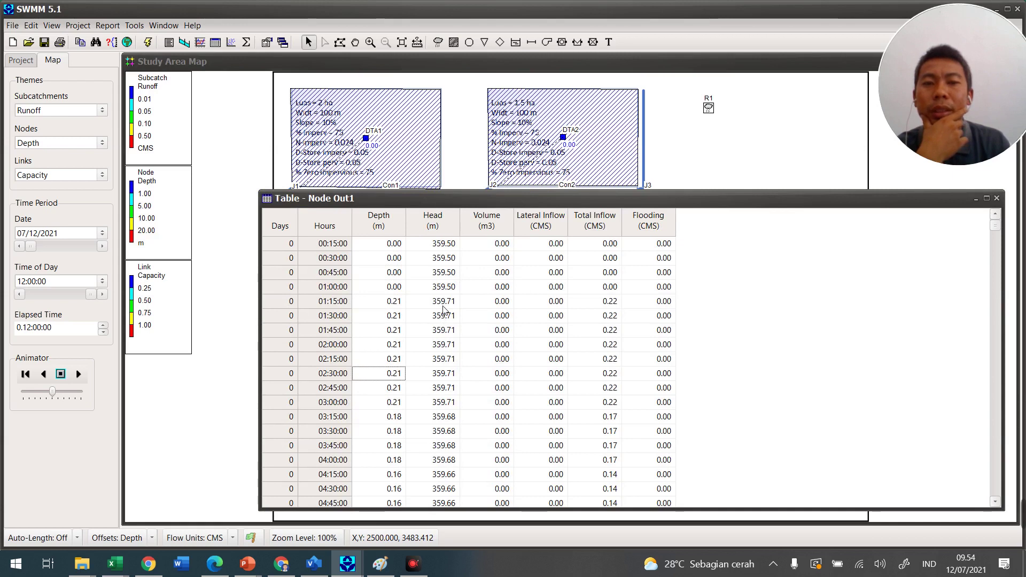
key(Down)
key(Down)
key(Down)
key(Down)
key(Down)
key(Down)
key(Down)
key(Down)
key(Down)
key(Down)
key(Down)
key(Down)
key(Down)
key(Down)
key(Down)
key(Down)
key(Down)
key(Down)
key(Down)
key(Down)
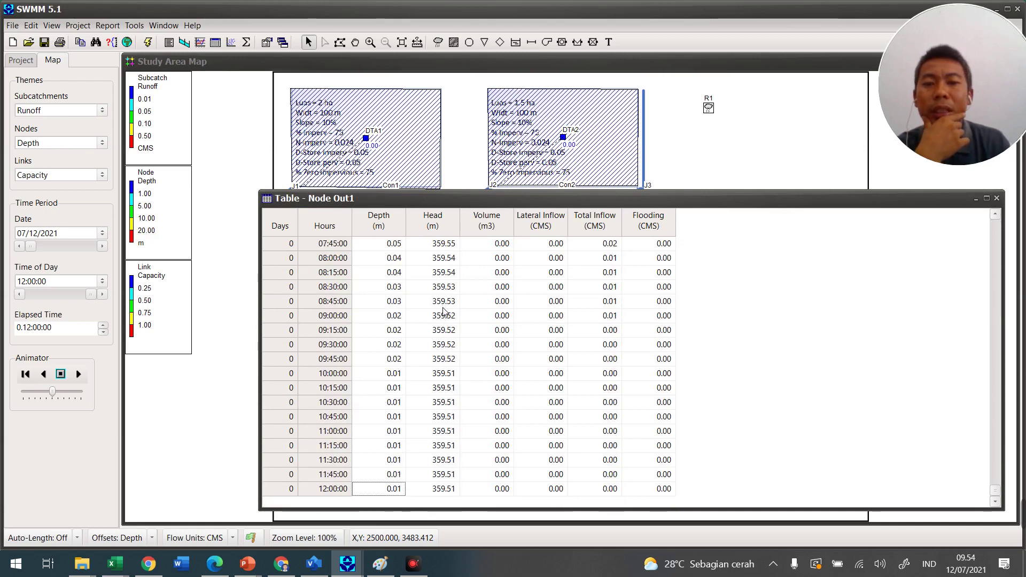
key(Up)
key(Up)
key(Up)
key(Up)
key(Up)
key(Up)
key(Up)
key(Up)
key(Up)
key(Up)
key(Up)
key(Up)
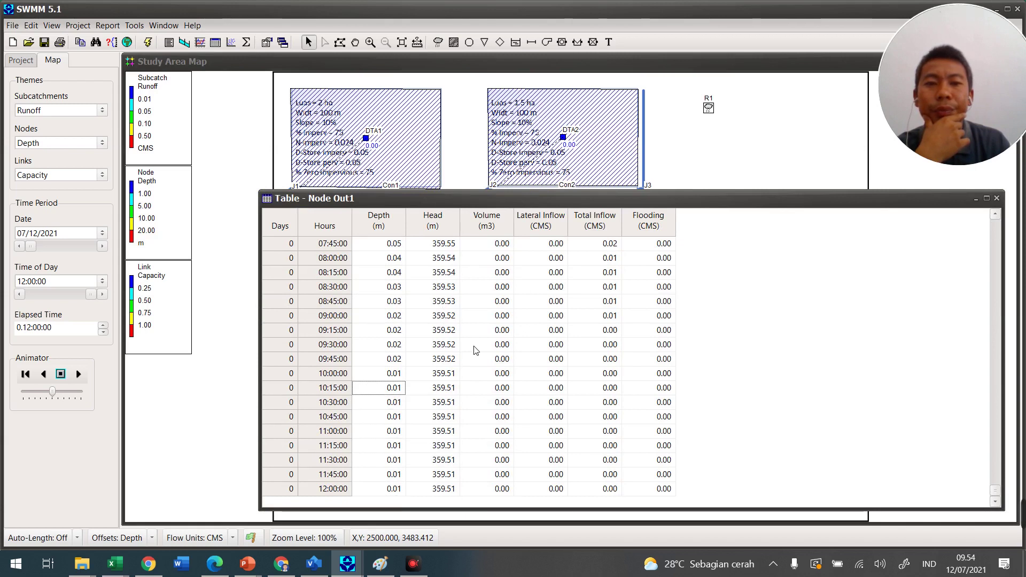
key(Up)
key(Up)
key(Up)
key(Up)
key(Up)
key(Up)
key(Up)
key(Up)
key(Up)
key(Up)
key(Up)
key(Up)
key(Up)
key(Up)
key(Up)
key(Up)
key(Up)
key(Up)
key(Up)
key(Up)
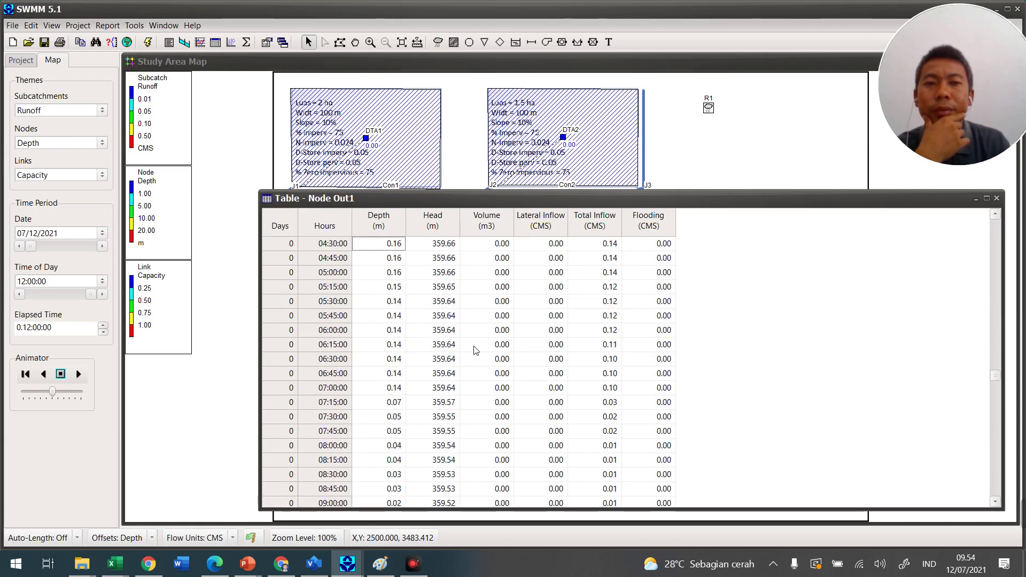
key(Up)
key(Up)
key(Up)
key(Up)
key(Up)
key(Up)
key(Up)
key(Up)
key(Up)
key(Up)
key(Up)
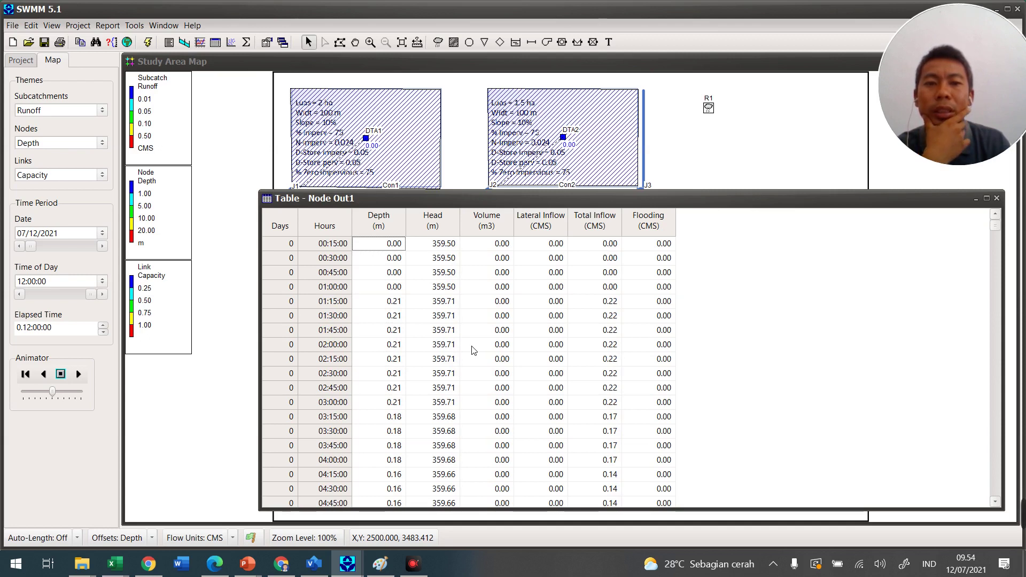
key(Down)
key(Down)
key(Down)
key(Down)
key(Down)
key(Down)
key(Down)
key(Down)
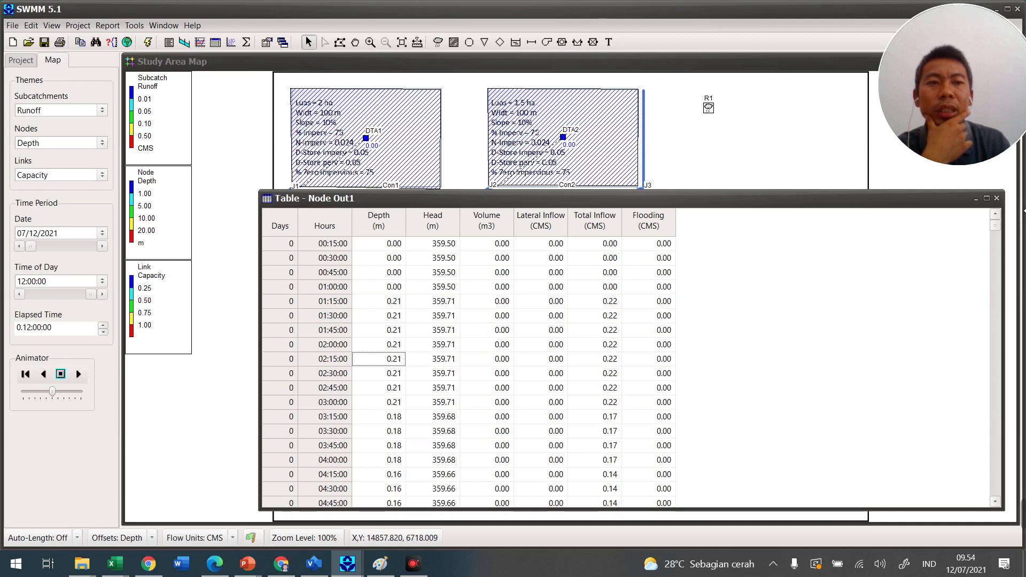
click(997, 198)
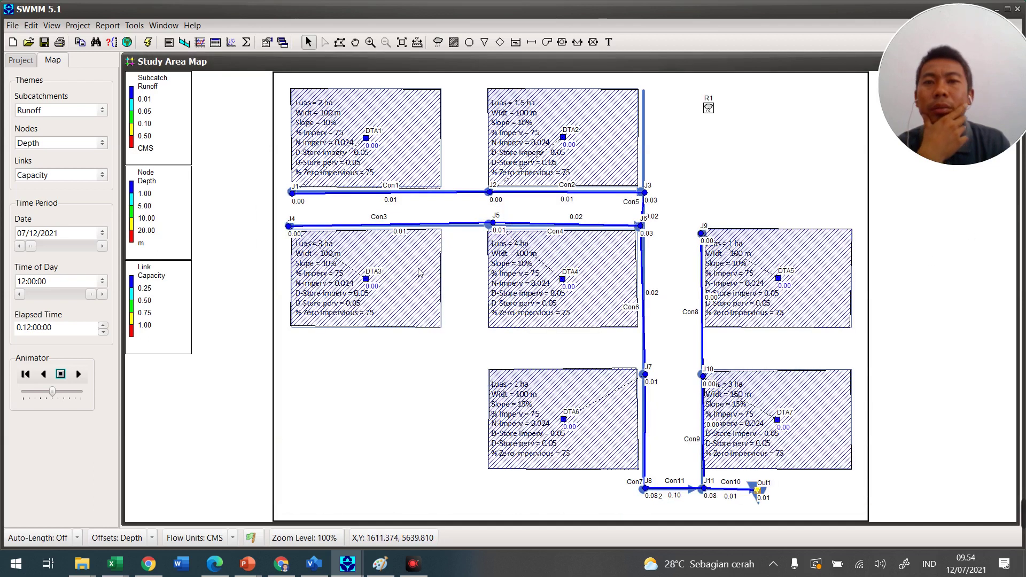
Plot the flow and velocity of conduit Con4 together in one time series graph, review it, and close it.
click(568, 228)
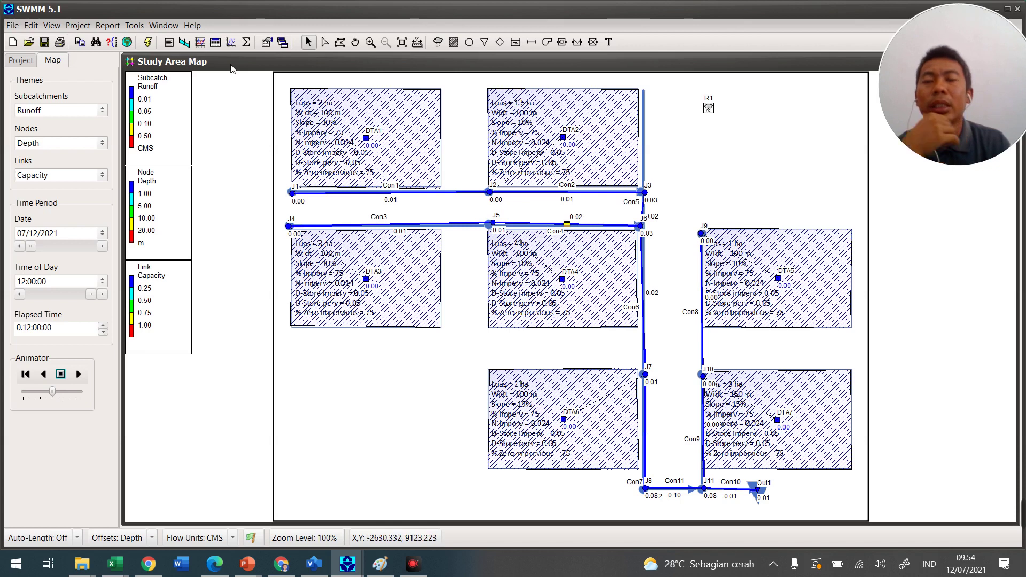
click(200, 42)
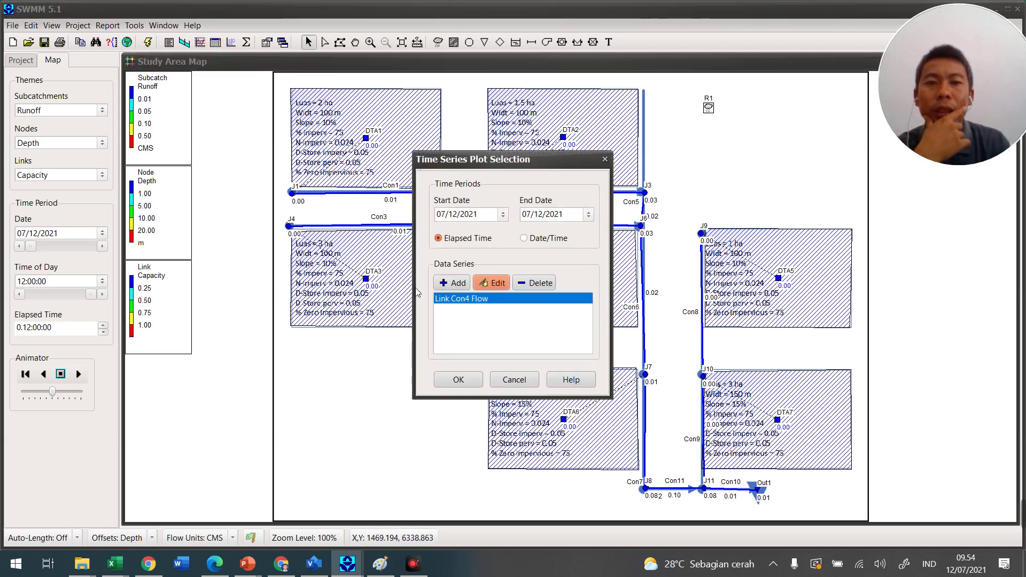
click(457, 286)
drag(545, 171, 335, 163)
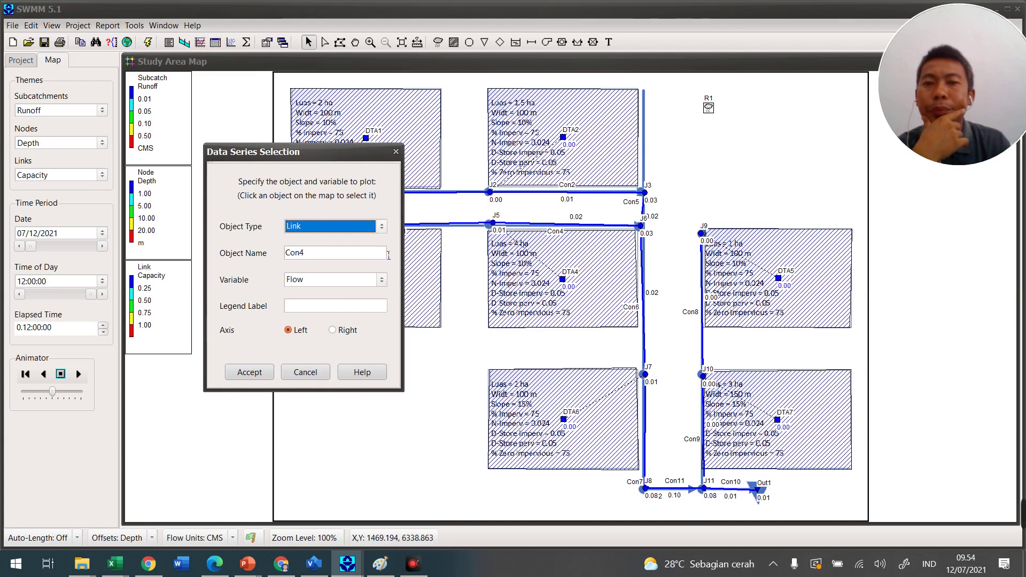
click(382, 281)
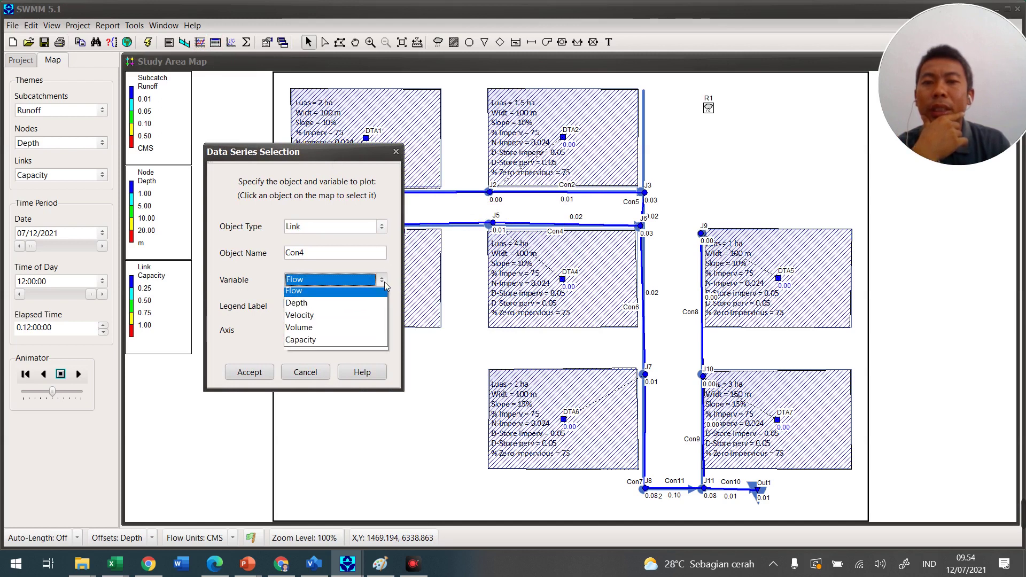
click(355, 317)
click(243, 371)
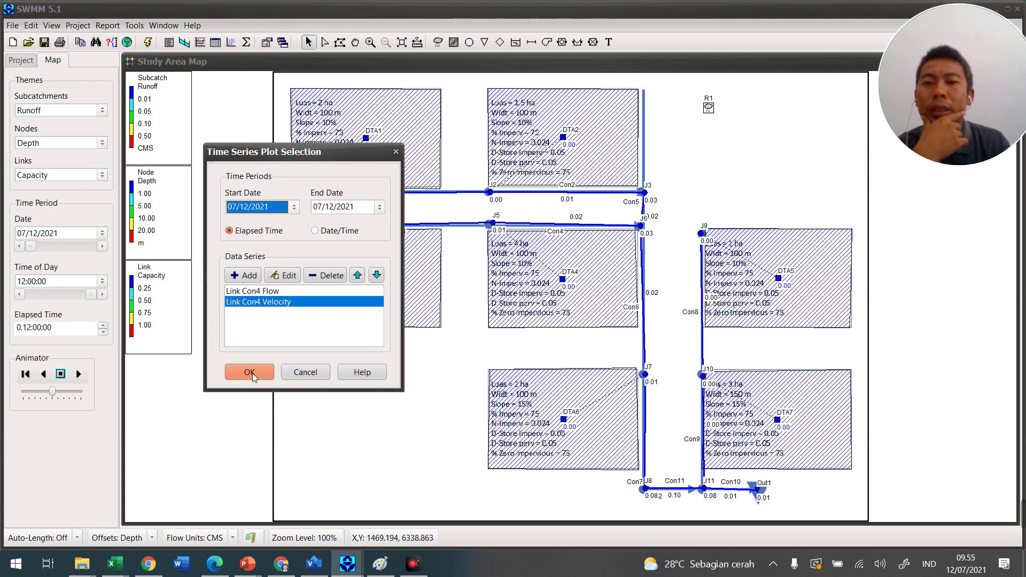
click(250, 373)
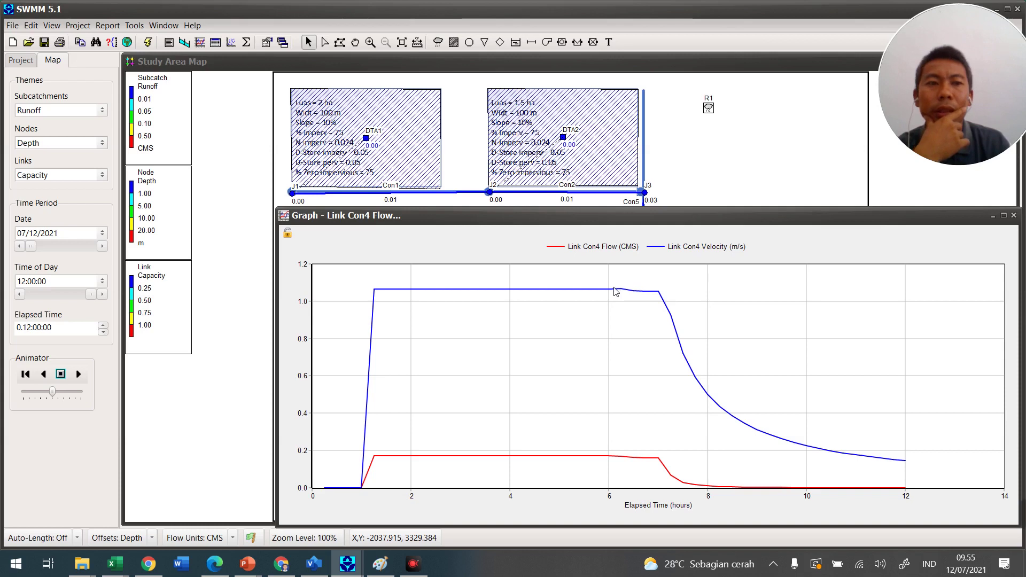
click(1013, 215)
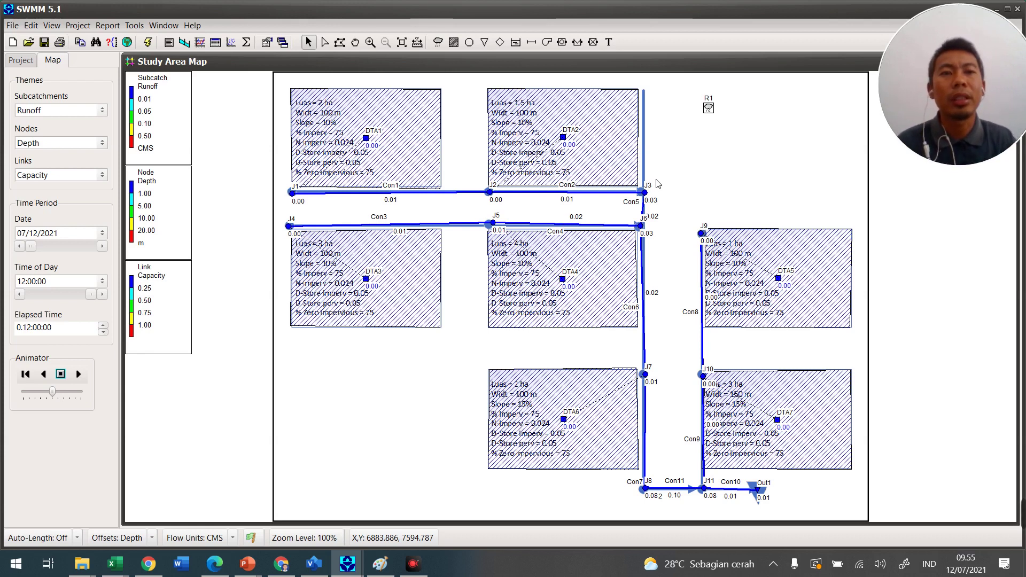
drag(974, 63, 971, 307)
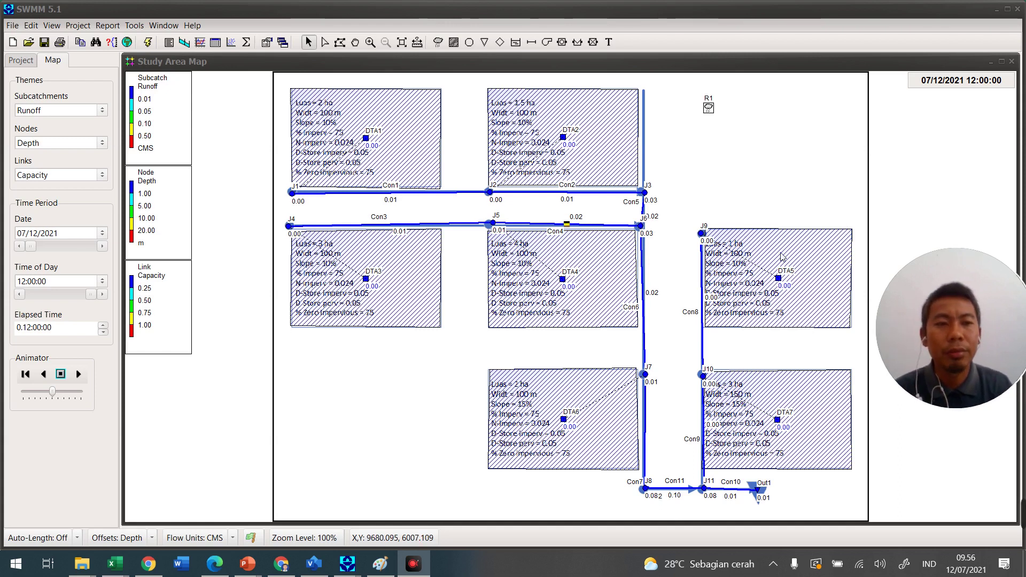
click(813, 571)
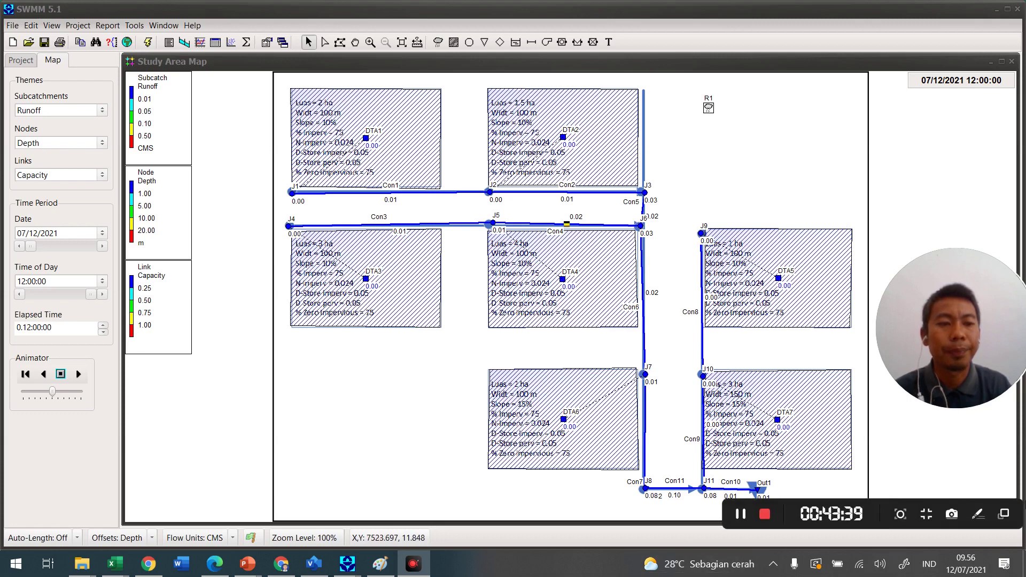